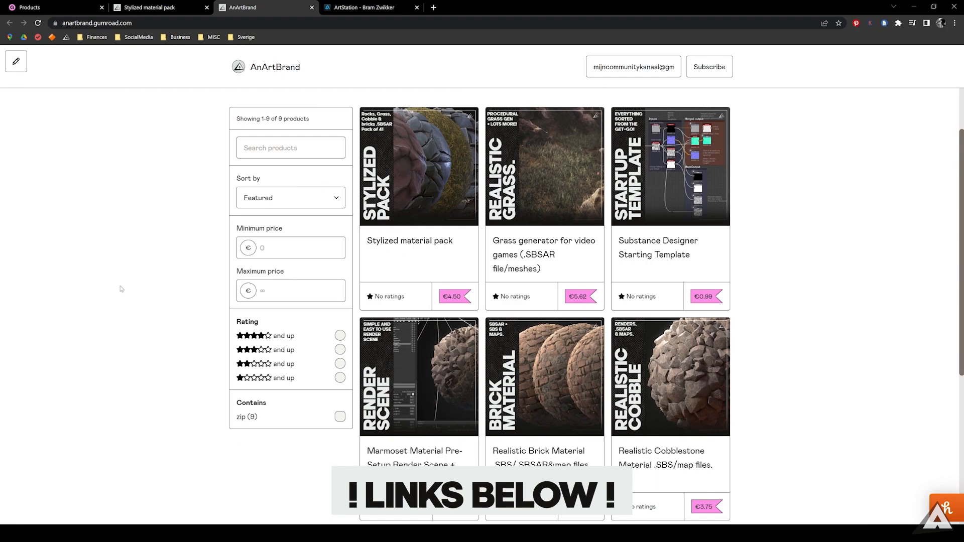
scroll(120, 288, "down", 5)
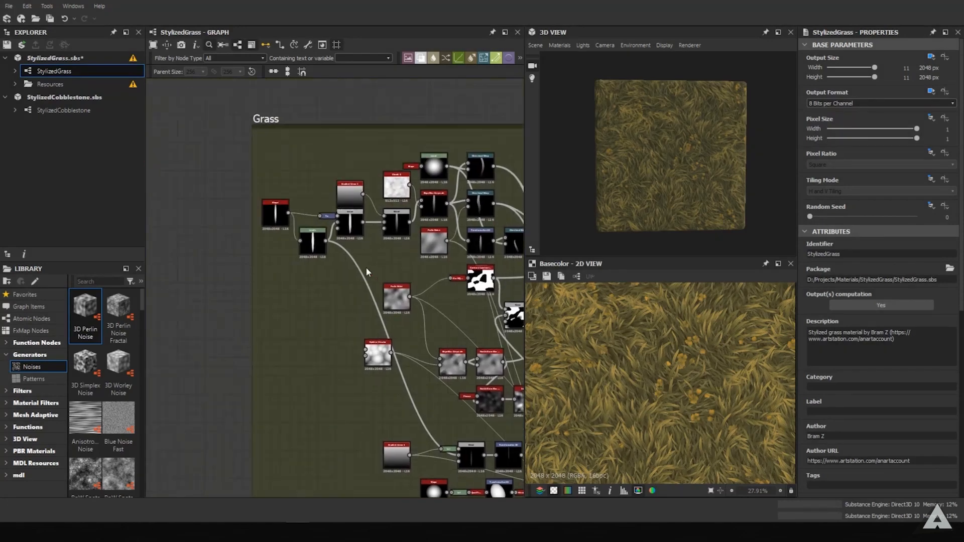
Examine the first Shape node in the Grass frame and the Levels node connected to it, previewing each in the 2D view.
scroll(275, 231, "up", 5)
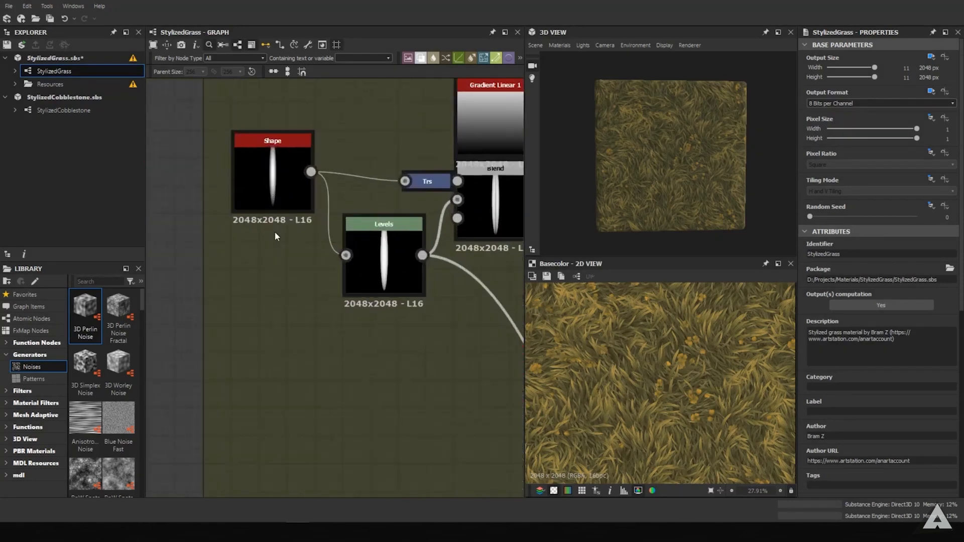
middle_click_drag(275, 231, 263, 269)
left_click(275, 248)
double_click(272, 224)
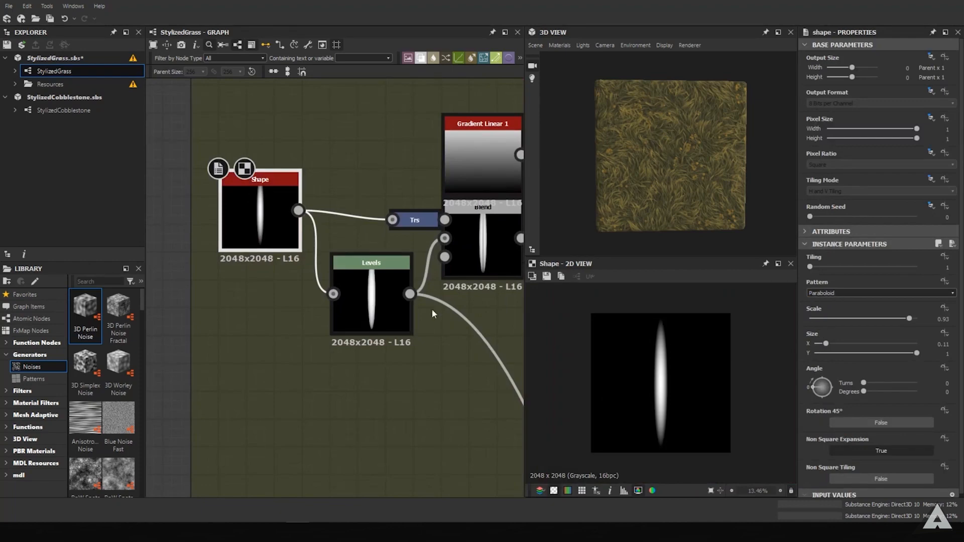
middle_click_drag(432, 308, 360, 287)
left_click(303, 303)
double_click(297, 284)
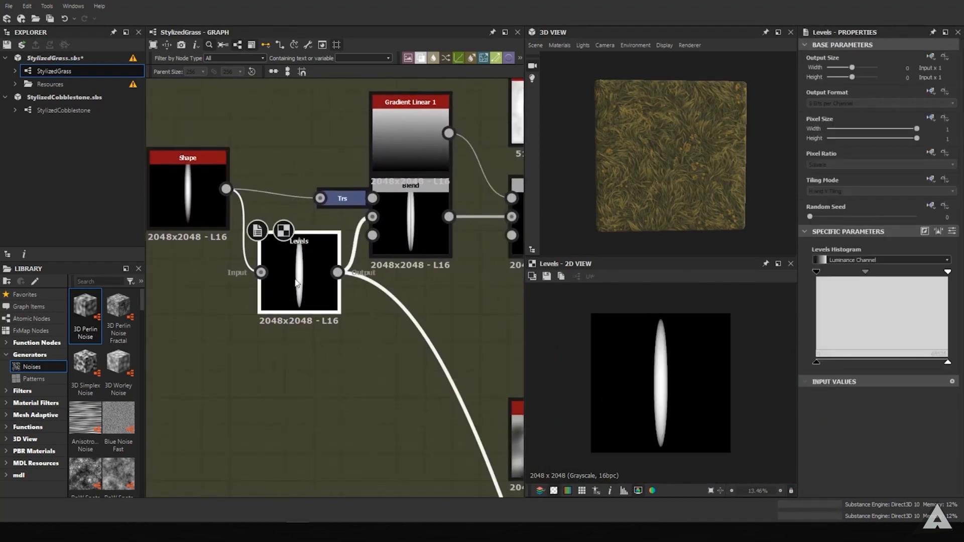
Compare the Transformation 2D and Levels outputs that feed the first Blend node in the 2D view.
double_click(346, 199)
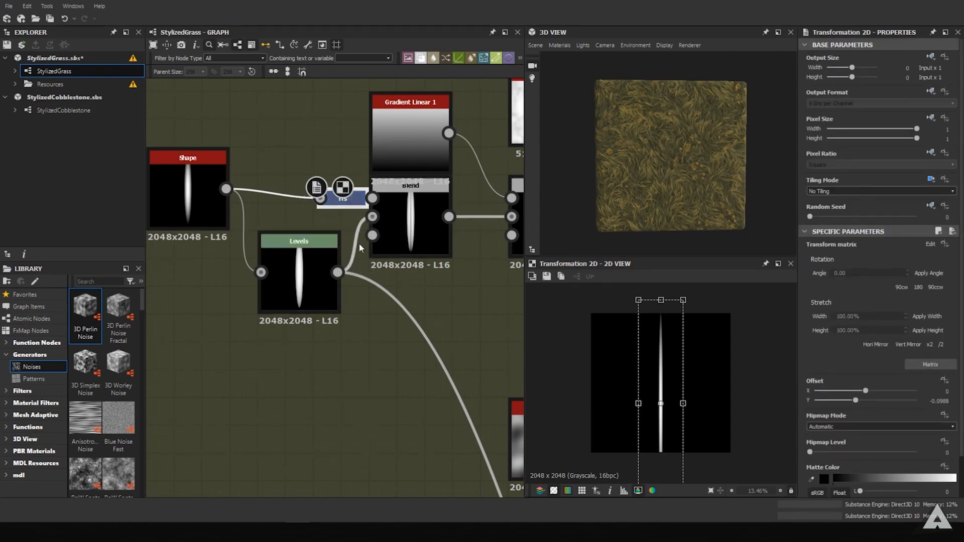
left_click(278, 298)
double_click(279, 298)
double_click(411, 231)
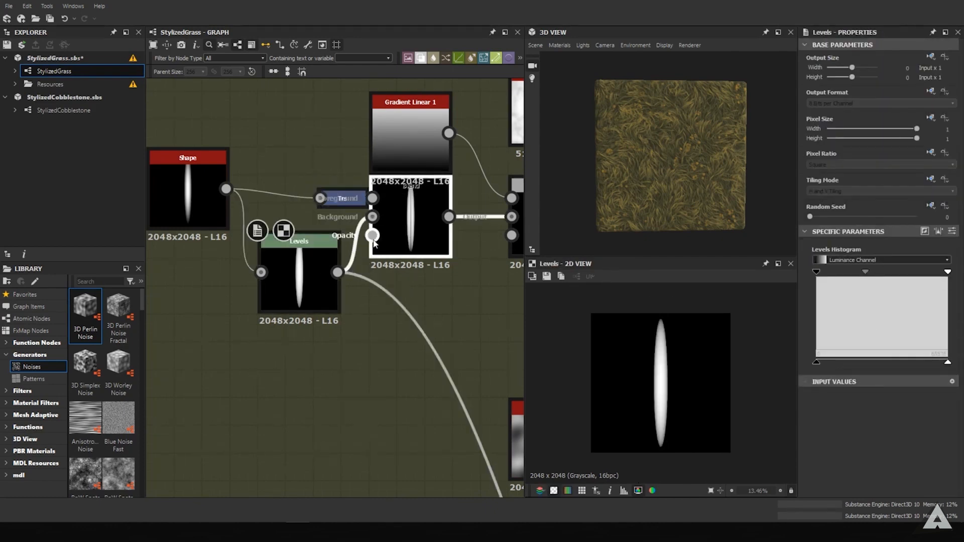
double_click(342, 197)
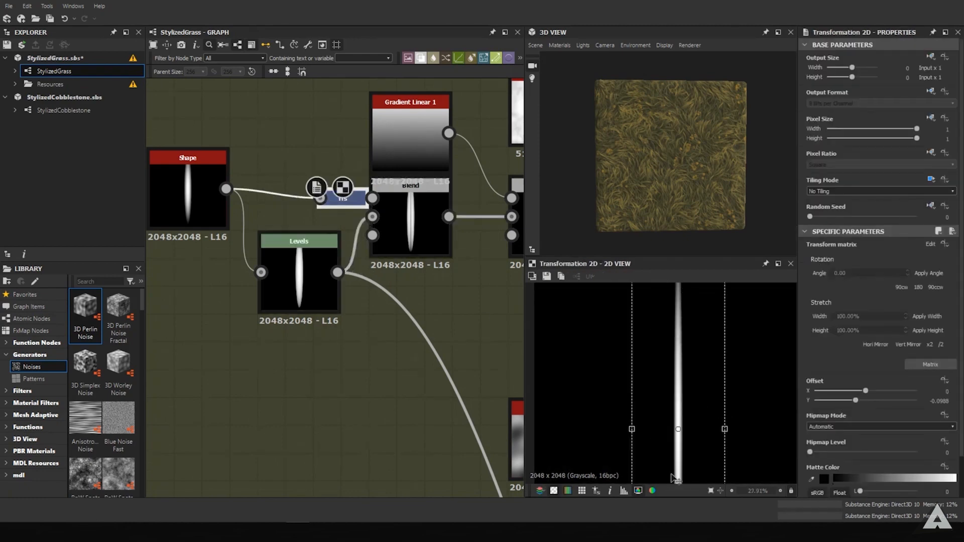
Examine the two Blend nodes beside Gradient Linear 1 and compare the shaded blade with the grass in the 3D view.
middle_click_drag(428, 234, 363, 261)
left_click(363, 261)
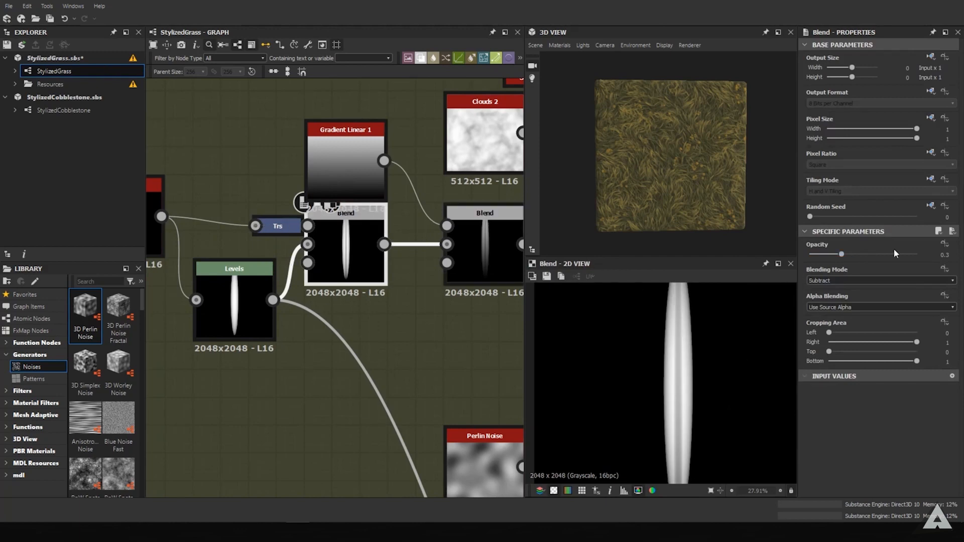
middle_click_drag(452, 226, 318, 268)
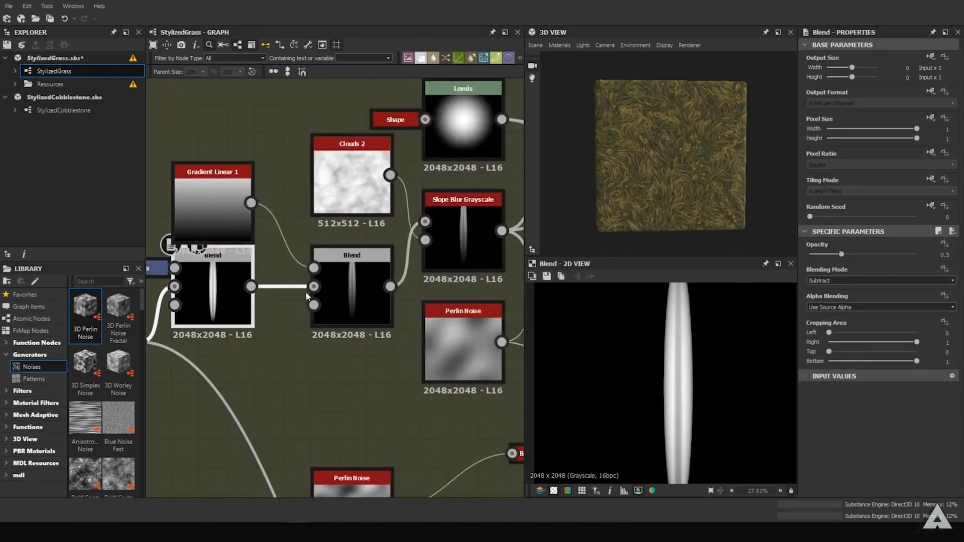
left_click(339, 304)
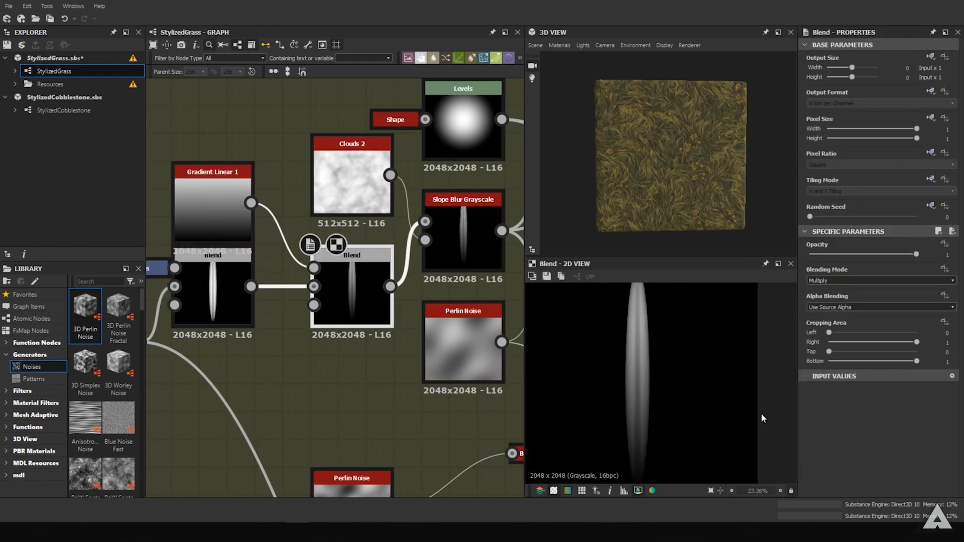
scroll(652, 151, "up", 10)
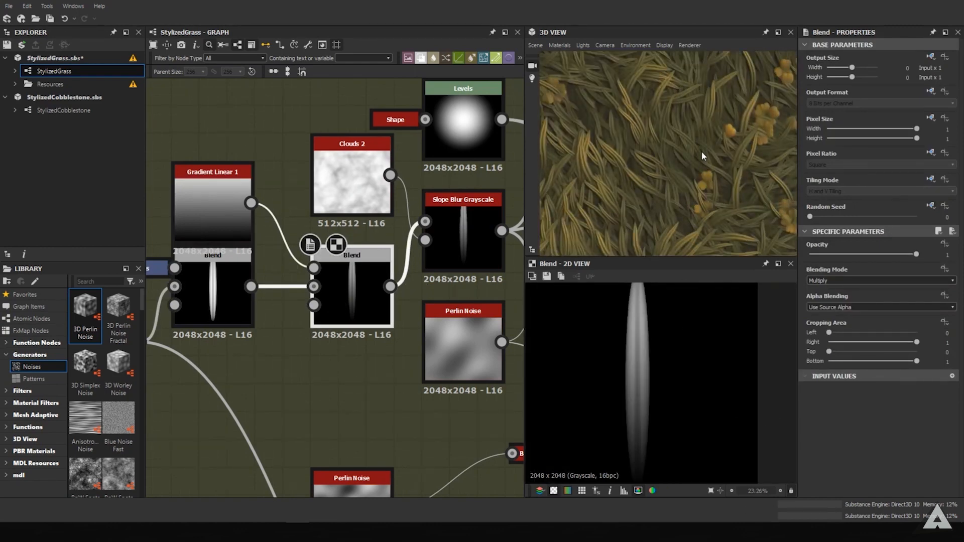
scroll(703, 160, "down", 5)
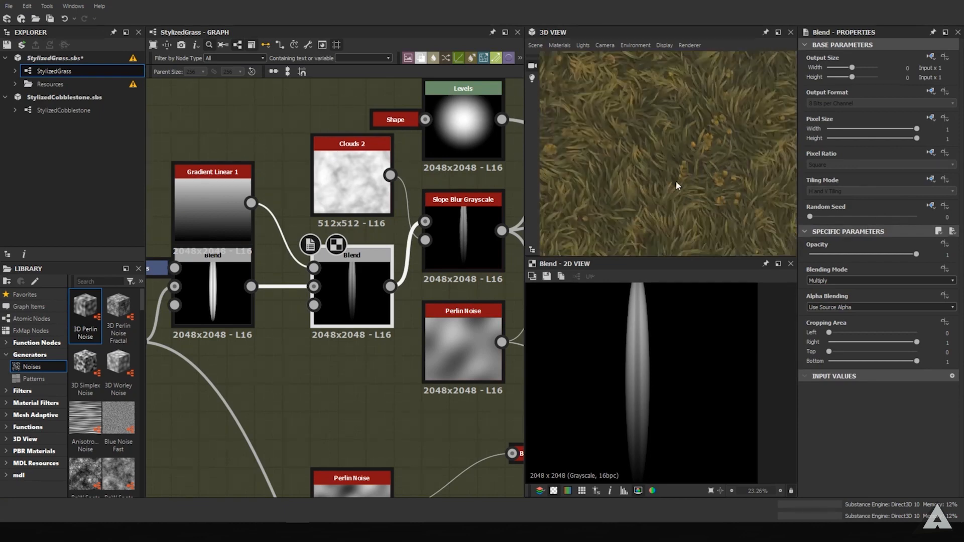
Examine the Clouds 2 noise feeding the Slope Blur Grayscale node, previewing its pattern in the 2D view.
middle_click_drag(357, 149, 226, 161)
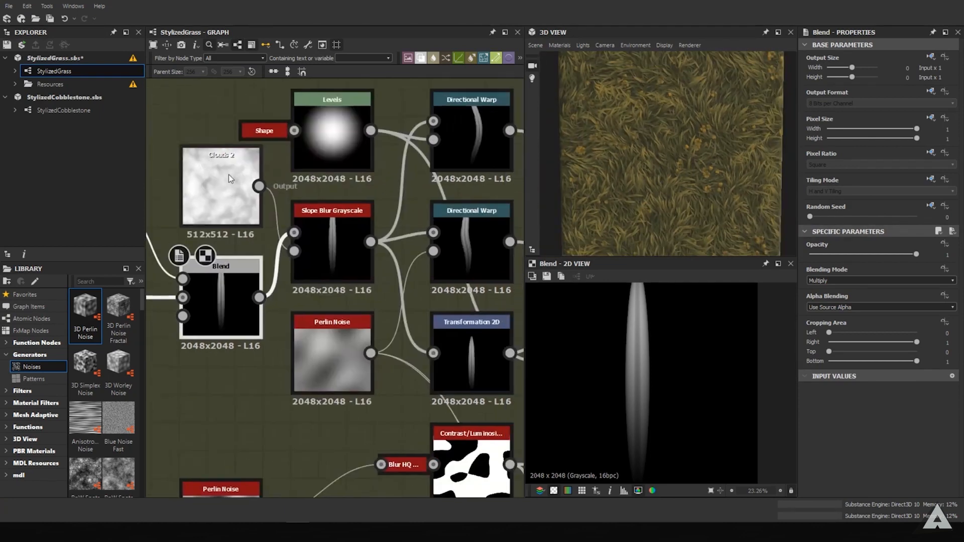
left_click(345, 249)
middle_click_drag(403, 237, 333, 238)
middle_click_drag(196, 228, 283, 245)
left_click(244, 227)
double_click(245, 227)
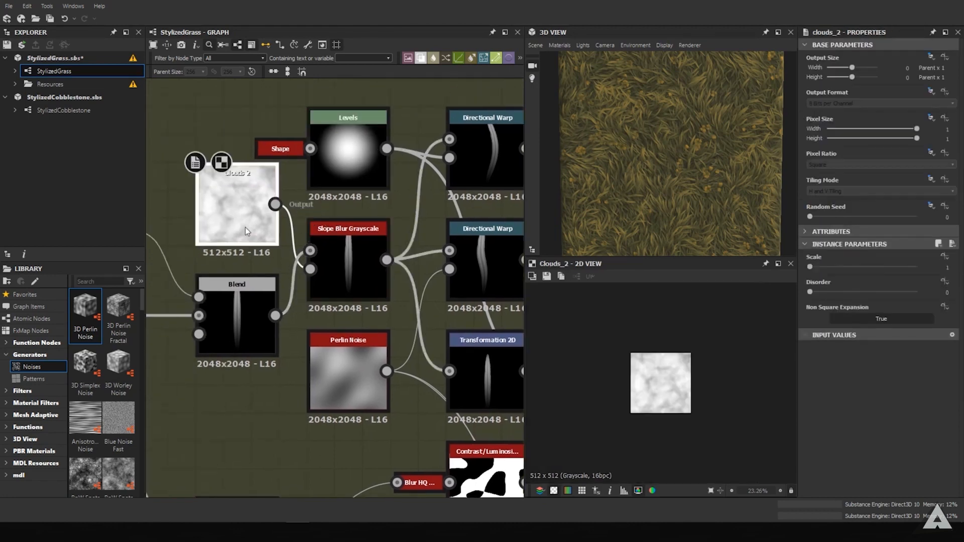
scroll(648, 433, "up", 2)
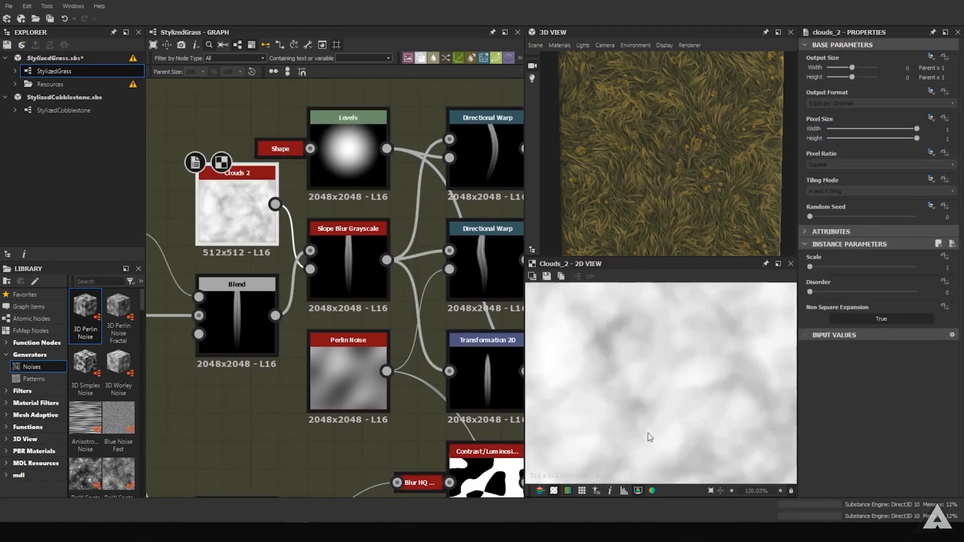
scroll(648, 432, "down", 3)
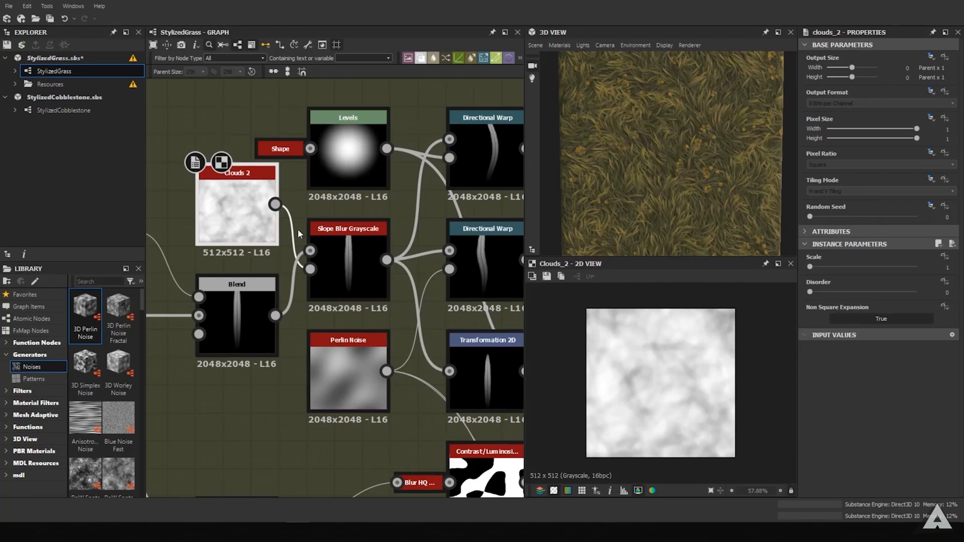
Add a 2048x2048 Clouds 2 node below the second Blend, connect it to Slope Blur Grayscale's Slope input and preview the blur.
middle_click_drag(296, 243, 453, 167)
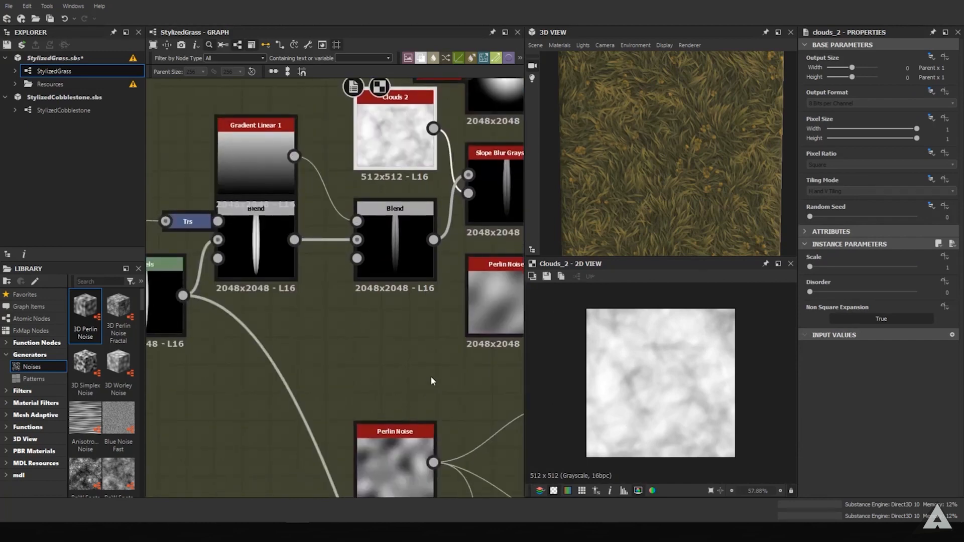
scroll(430, 378, "down", 2)
middle_click_drag(417, 358, 377, 333)
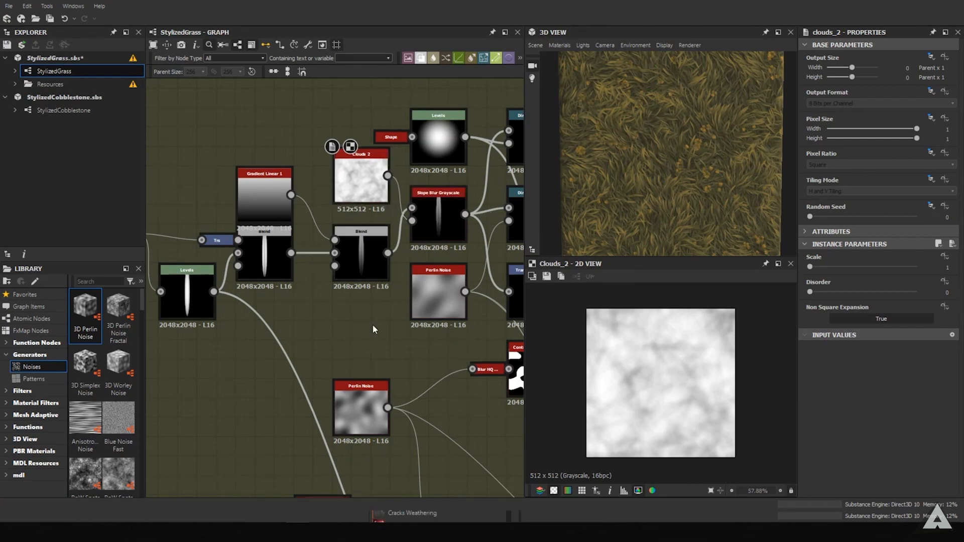
key("ctrl+v")
left_click_drag(381, 326, 422, 222)
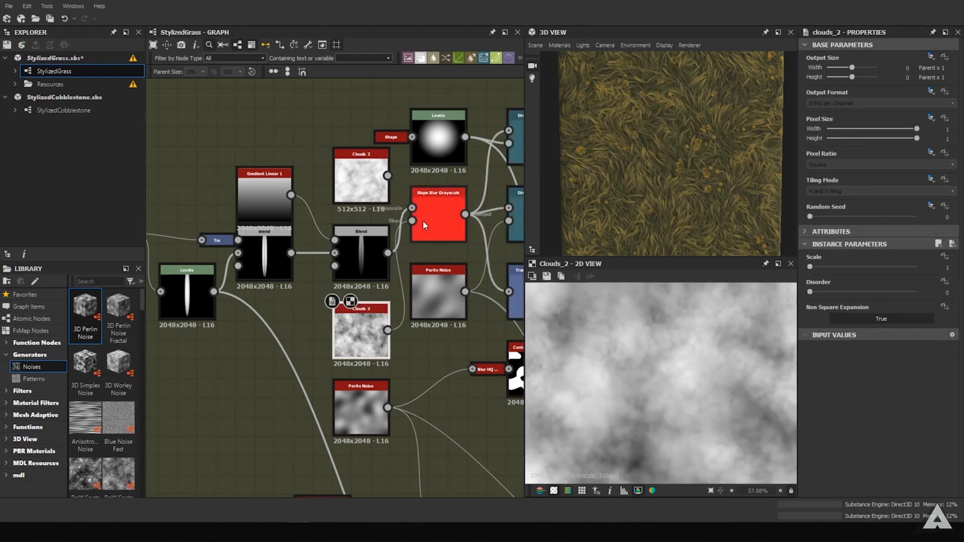
double_click(423, 220)
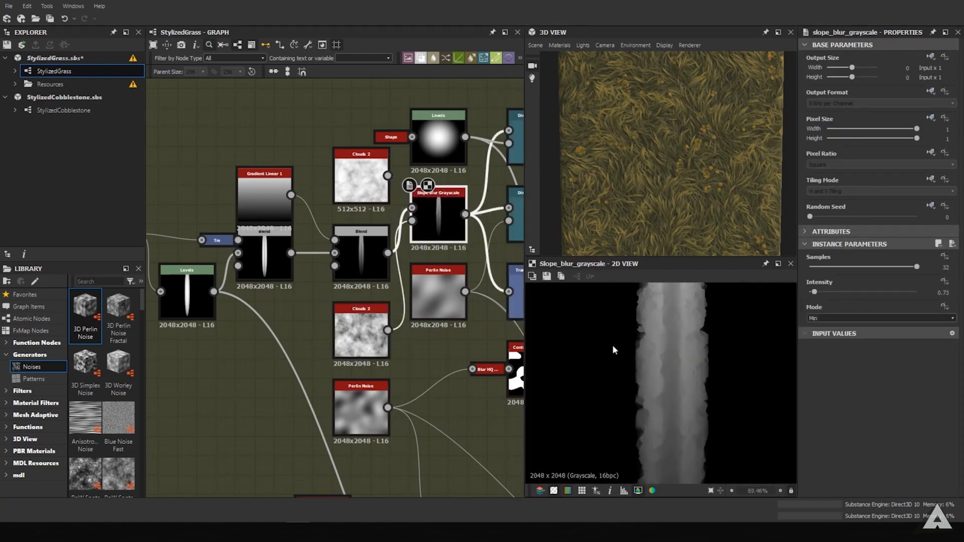
Reconnect the original 512x512 Clouds 2 node to Slope Blur Grayscale and delete the 2048x2048 Clouds 2 node.
left_click_drag(387, 175, 416, 217)
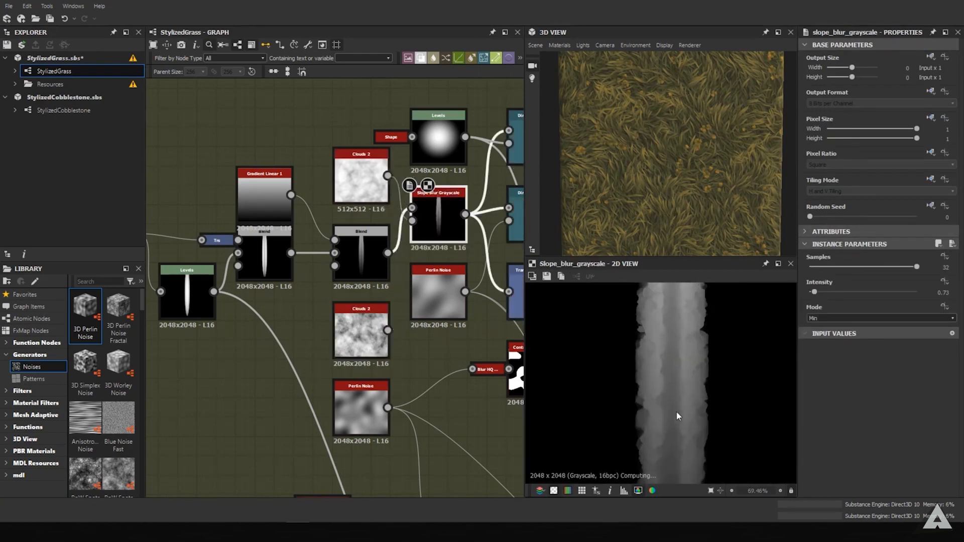
scroll(651, 329, "down", 3)
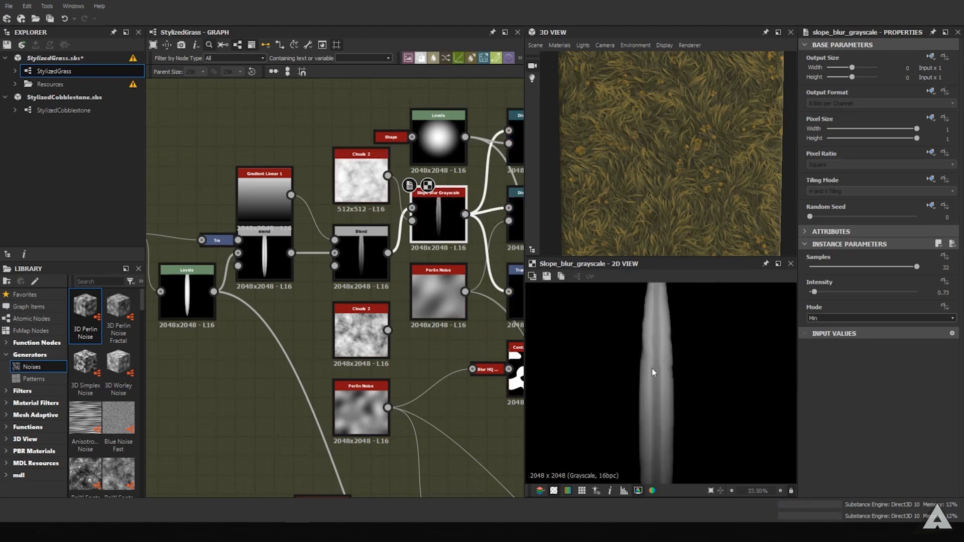
left_click_drag(379, 331, 358, 331)
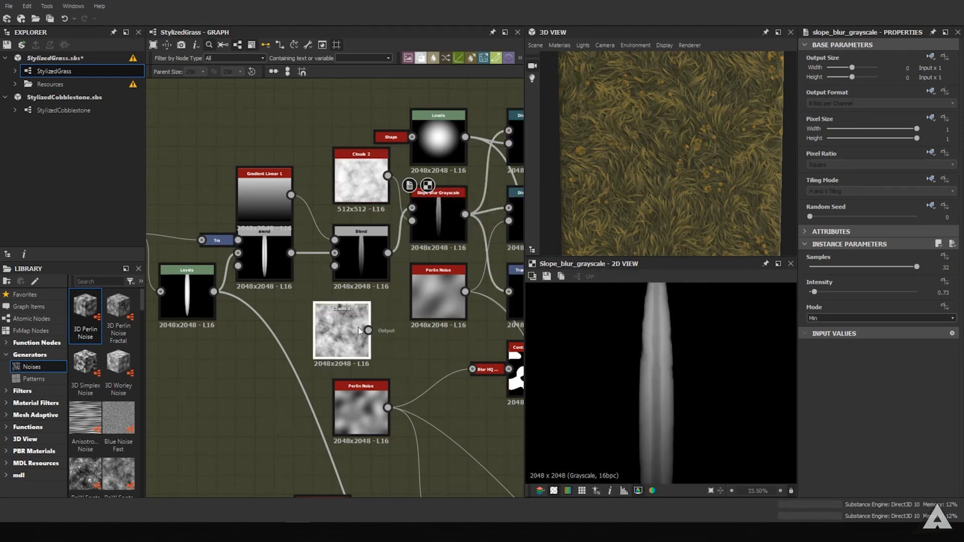
key("Delete")
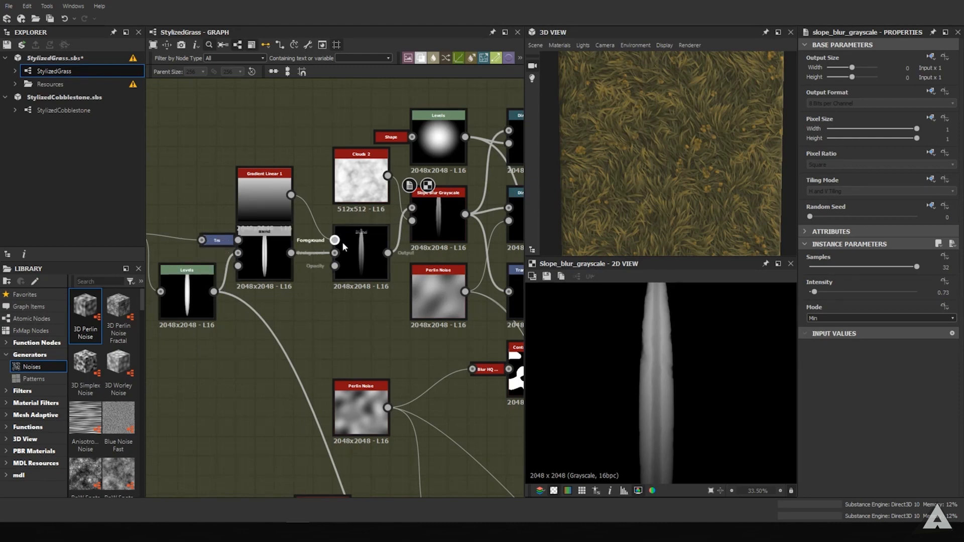
Examine the uppermost Directional Warp node and the Shape and Levels nodes that drive its warp intensity.
middle_click_drag(385, 210, 272, 262)
scroll(331, 195, "up", 3)
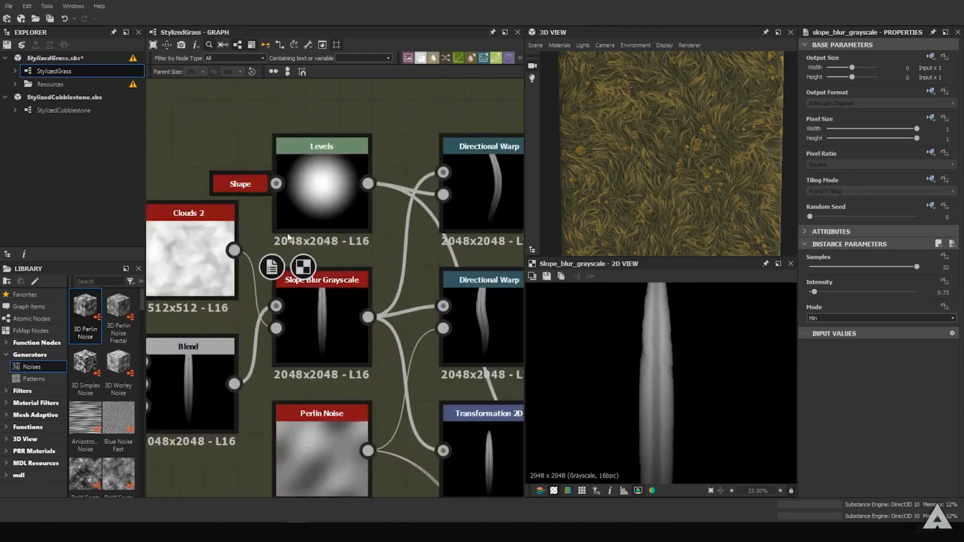
middle_click_drag(370, 216, 309, 187)
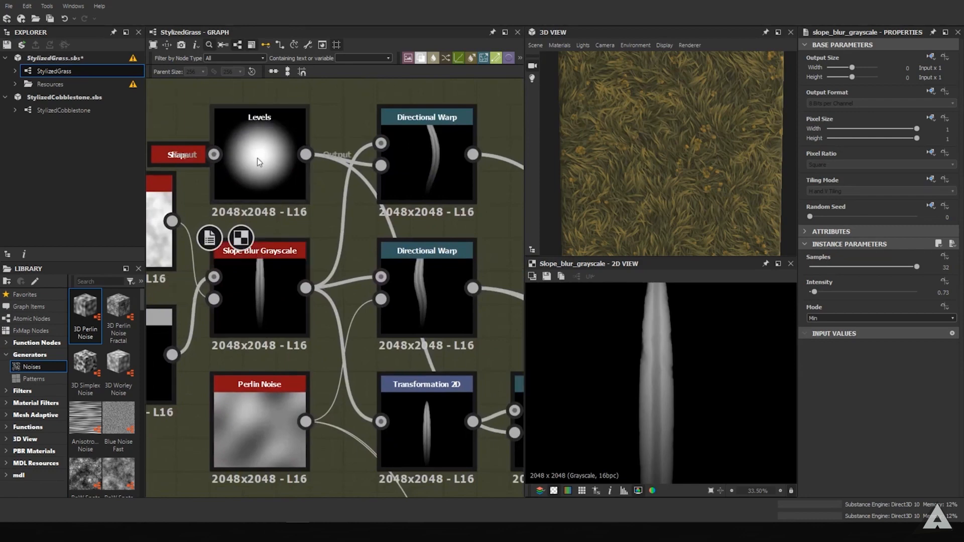
left_click(418, 169)
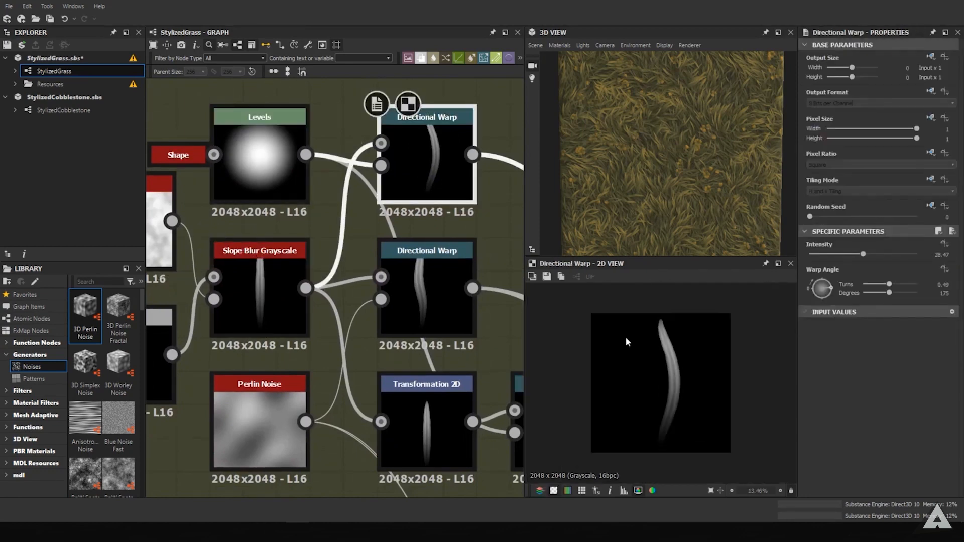
middle_click_drag(243, 171, 278, 178)
double_click(219, 169)
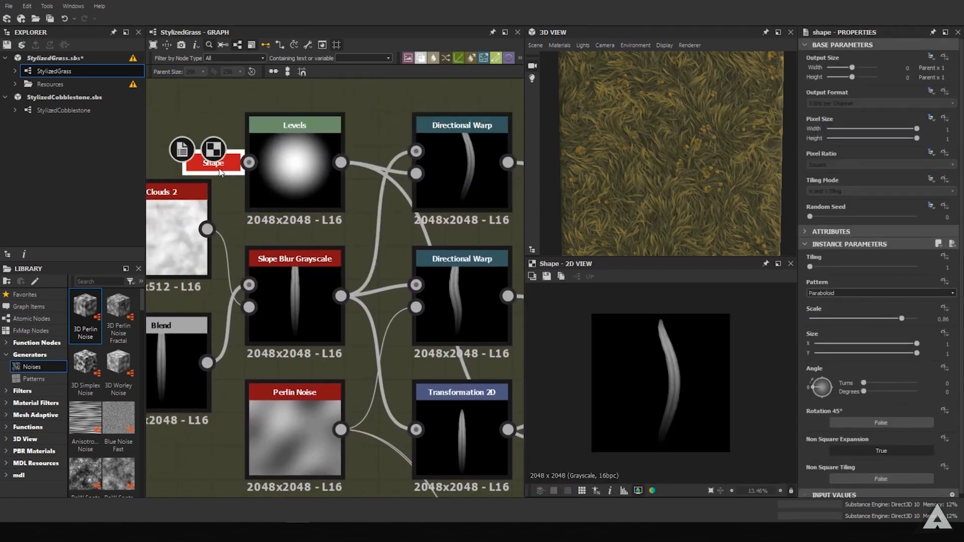
double_click(298, 175)
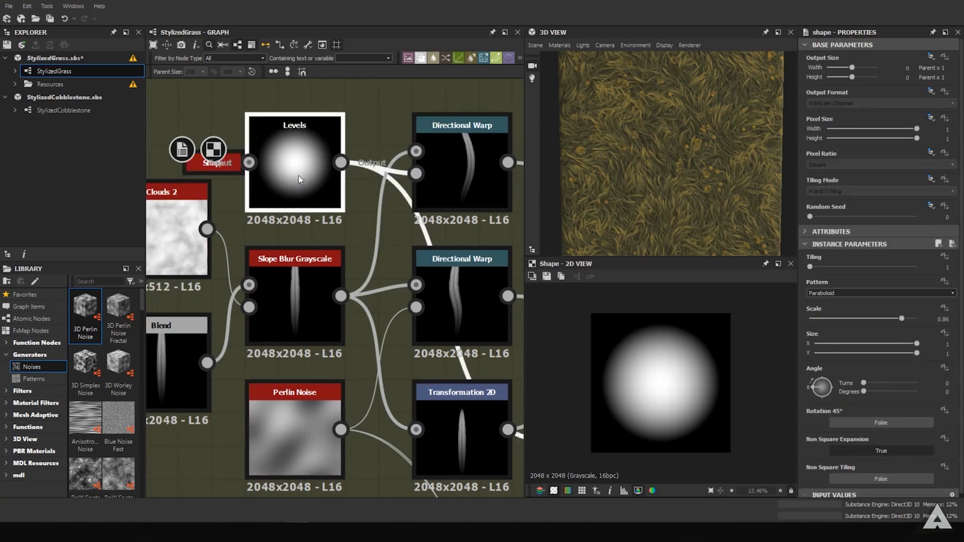
Examine the second Directional Warp, the Transformation 2D node below it and the Directional Warp that follows it.
middle_click_drag(393, 184, 372, 174)
double_click(459, 255)
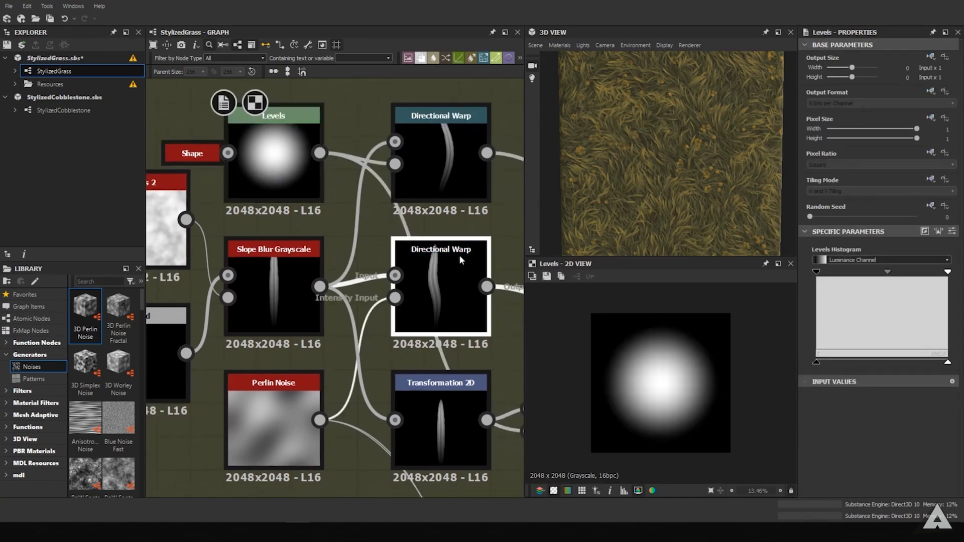
double_click(434, 418)
middle_click_drag(434, 418, 354, 312)
scroll(381, 332, "down", 1)
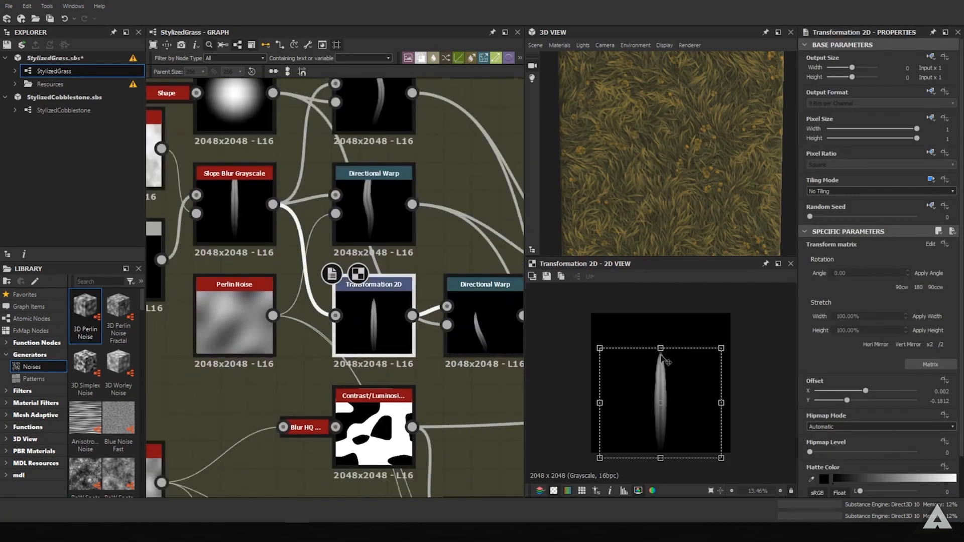
middle_click_drag(498, 309, 320, 242)
double_click(408, 305)
Compare the bent grass blade variations produced by the three Directional Warp nodes in the 2D view.
scroll(321, 242, "down", 3)
scroll(238, 164, "up", 1)
middle_click_drag(238, 164, 271, 208)
left_click(286, 147)
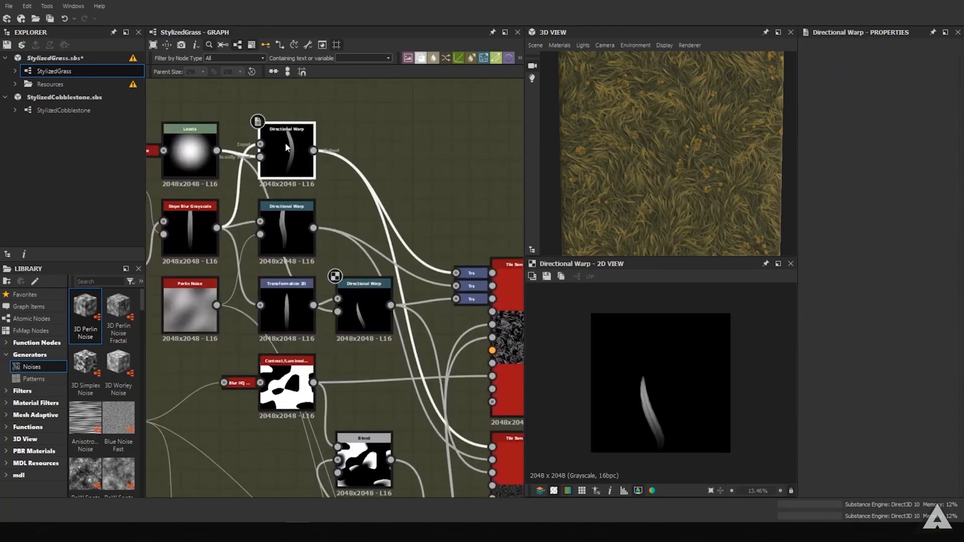
double_click(294, 233)
left_click(365, 315)
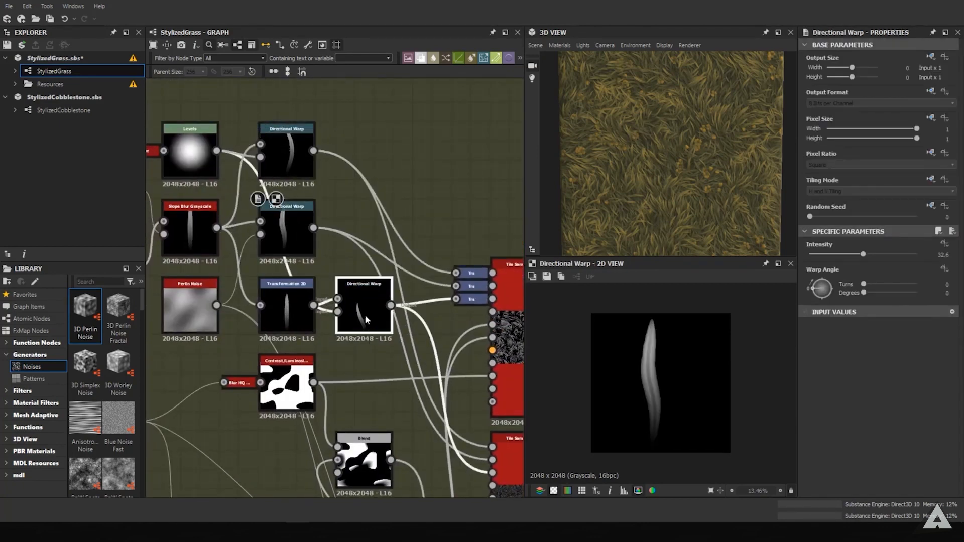
double_click(365, 316)
Examine the lowest Transformation 2D node between the third Directional Warp and the upper Tile Sampler.
middle_click_drag(404, 328, 335, 276)
scroll(420, 229, "down", 1)
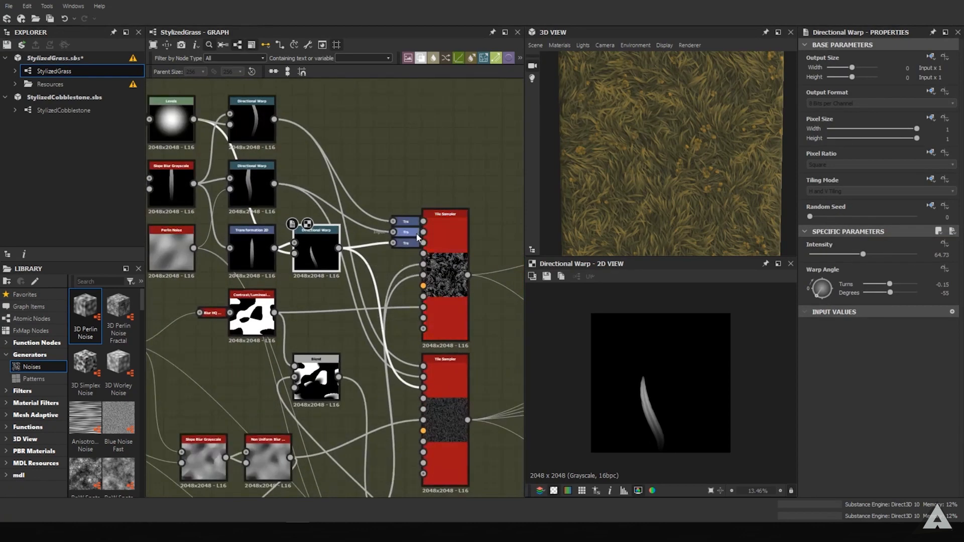
scroll(417, 237, "up", 3)
double_click(400, 249)
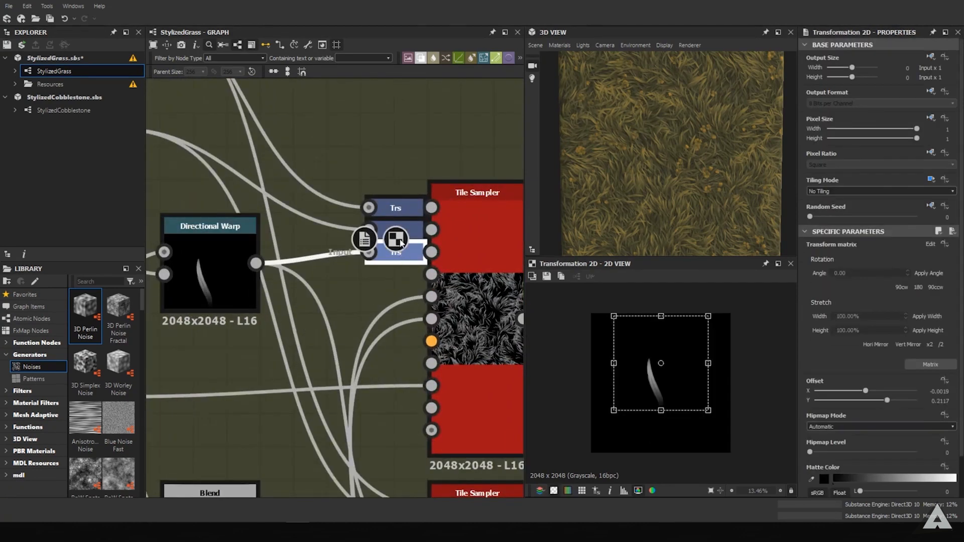
Preview the uppermost docked Transformation 2D node and the upper Tile Sampler's grass pattern up close in the 2D view.
double_click(413, 206)
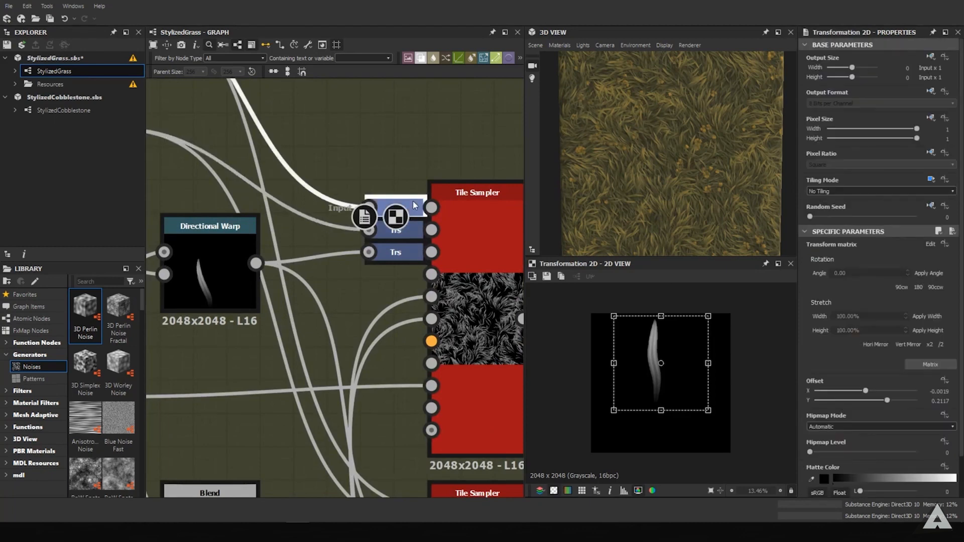
middle_click_drag(413, 278, 195, 197)
left_click(346, 116)
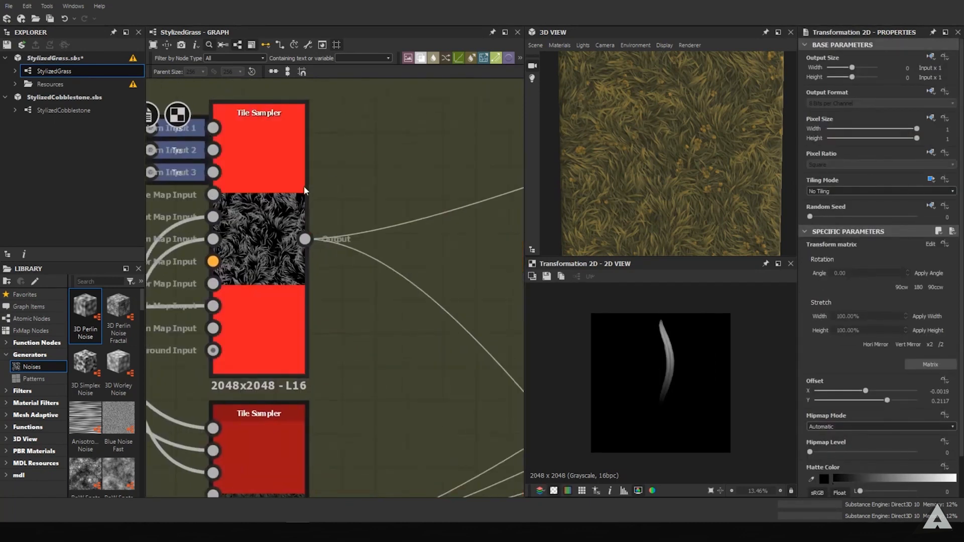
left_click(274, 180)
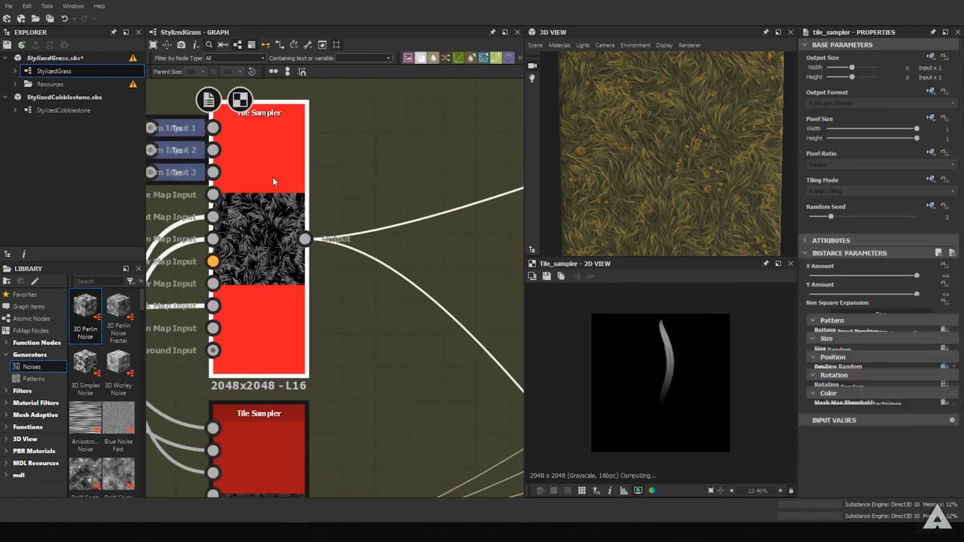
middle_click_drag(281, 185, 319, 200)
middle_click_drag(306, 311, 339, 250)
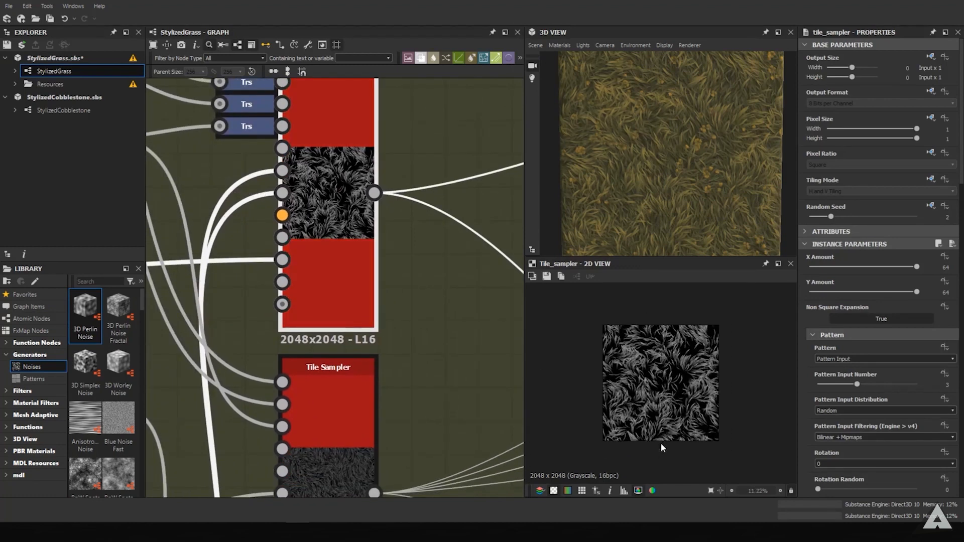
scroll(648, 408, "up", 5)
scroll(709, 146, "up", 3)
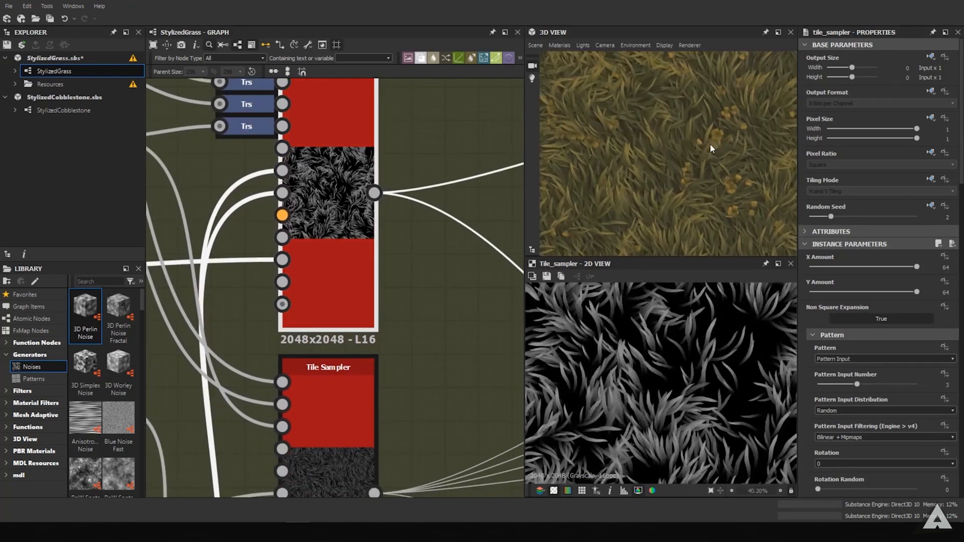
Review the upper Tile Sampler's instance parameters from Pattern through Size and Rotation to Color.
middle_click_drag(380, 236, 374, 192)
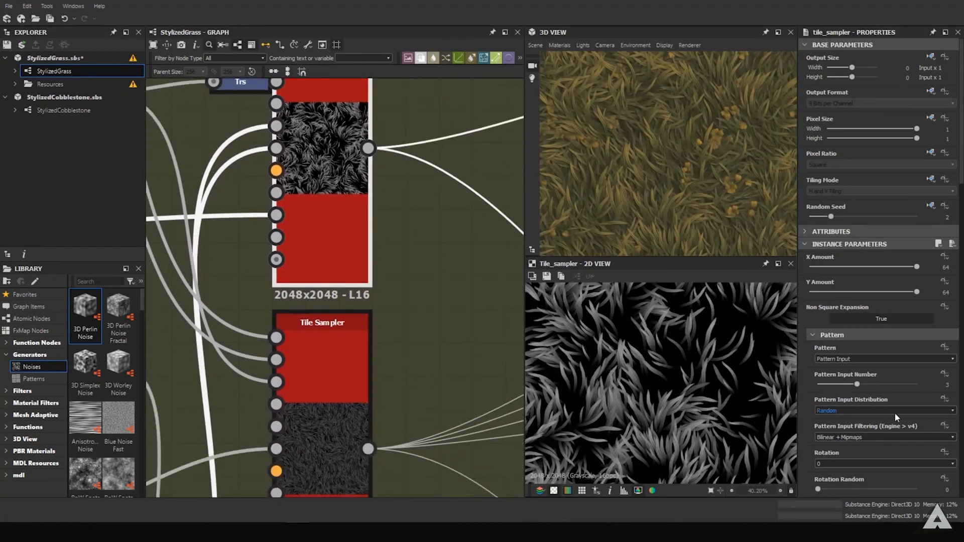
scroll(893, 411, "down", 5)
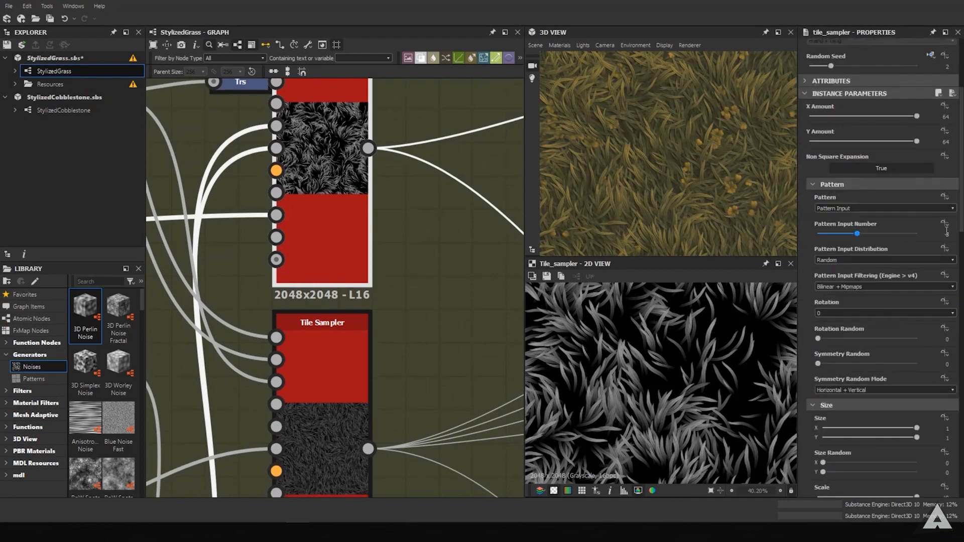
scroll(942, 402, "down", 10)
scroll(930, 467, "down", 1)
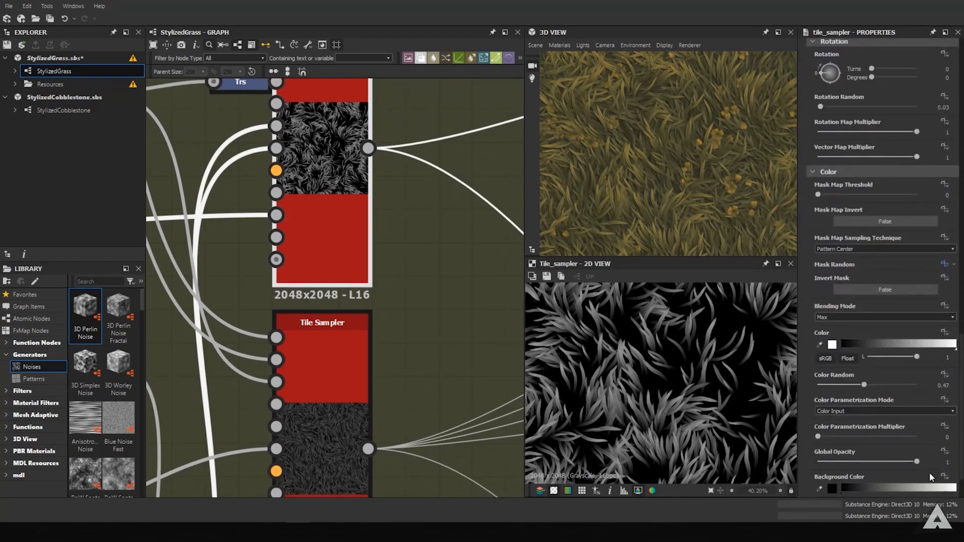
scroll(856, 231, "down", 1)
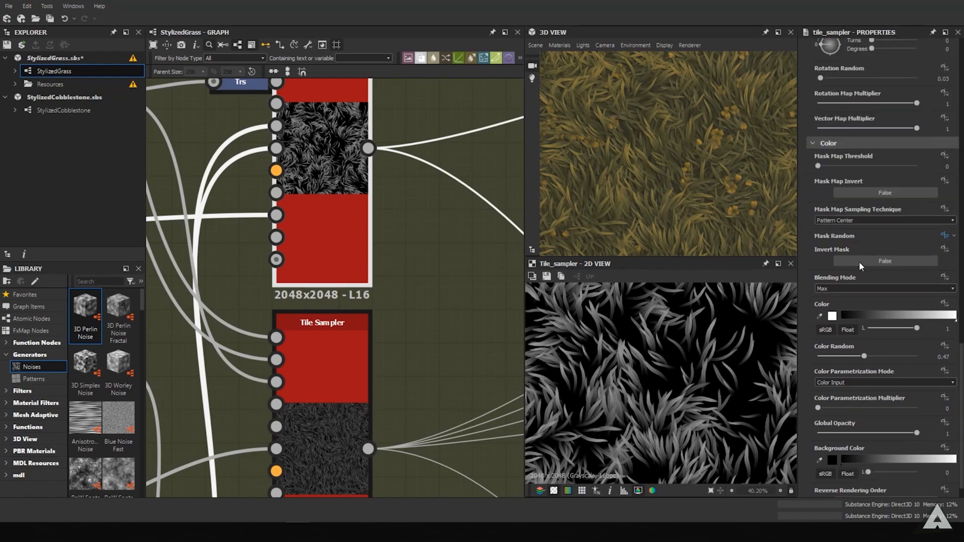
scroll(834, 216, "down", 1)
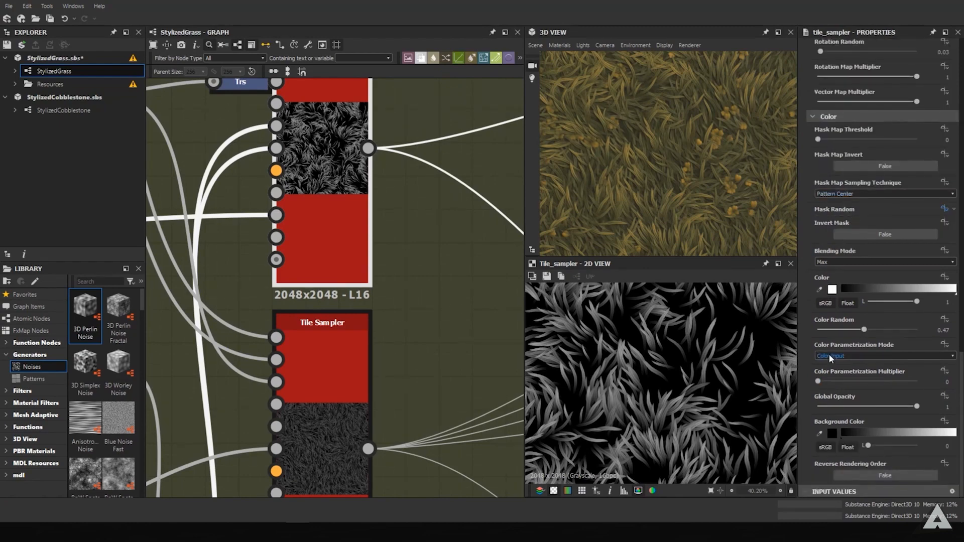
Try a Mask Map Threshold of 0.99 on the upper Tile Sampler and undo the change.
scroll(829, 357, "up", 2)
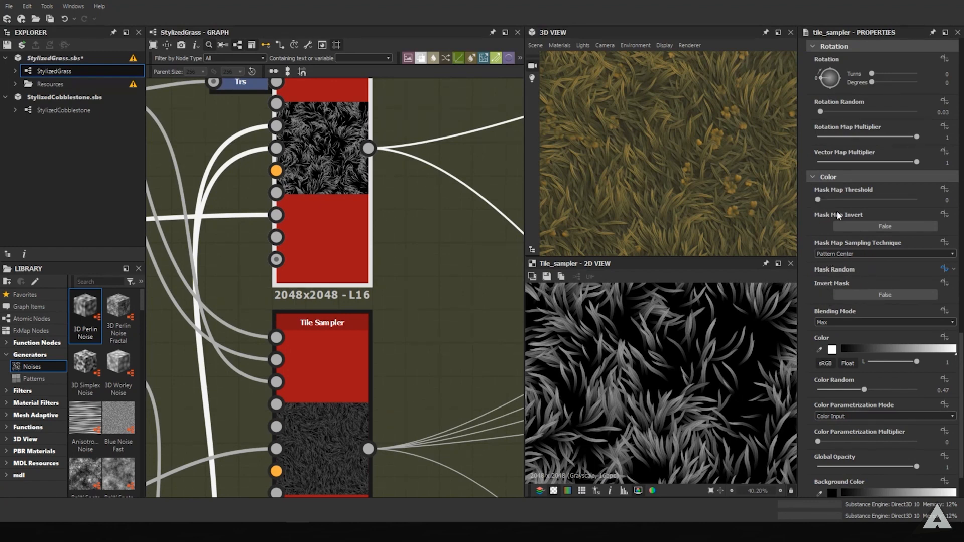
left_click_drag(883, 200, 915, 199)
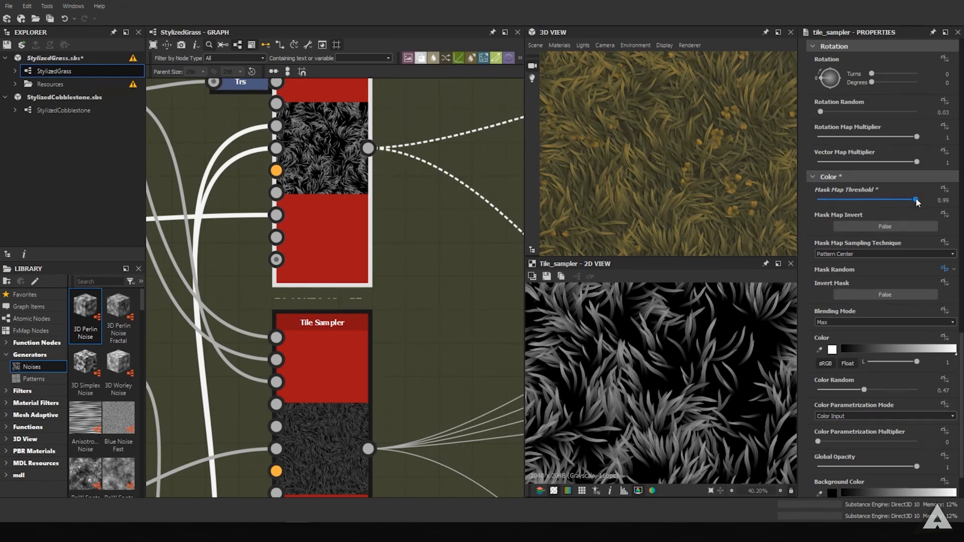
key("ctrl+z")
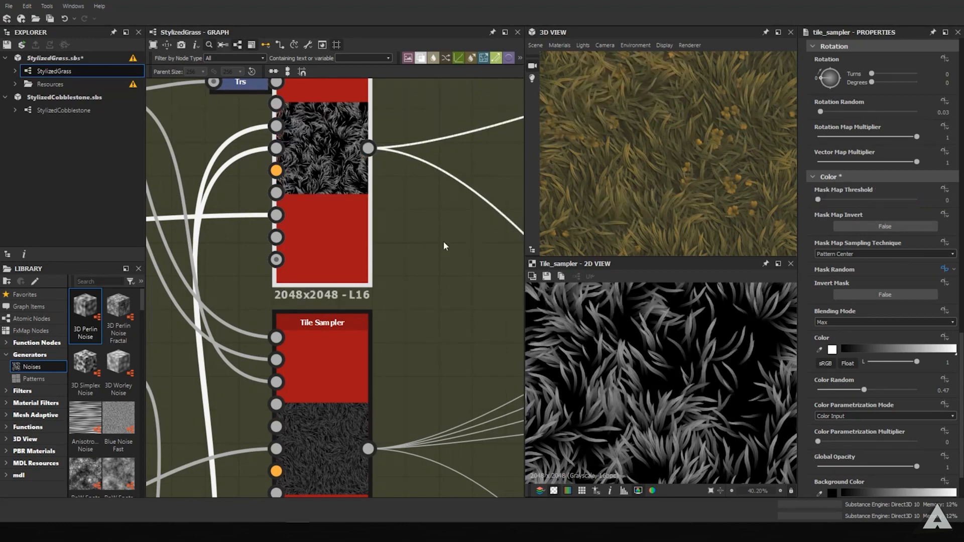
Compare the lower Tile Sampler's dense grass pattern with the upper Tile Sampler's sparser one in the 2D view.
scroll(392, 255, "down", 3)
left_click(387, 251)
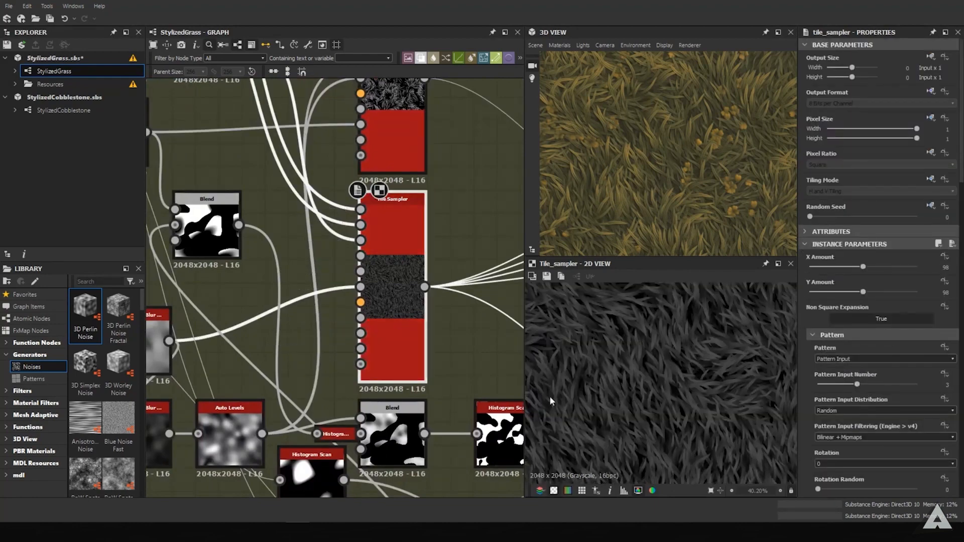
scroll(655, 391, "down", 5)
scroll(653, 391, "up", 3)
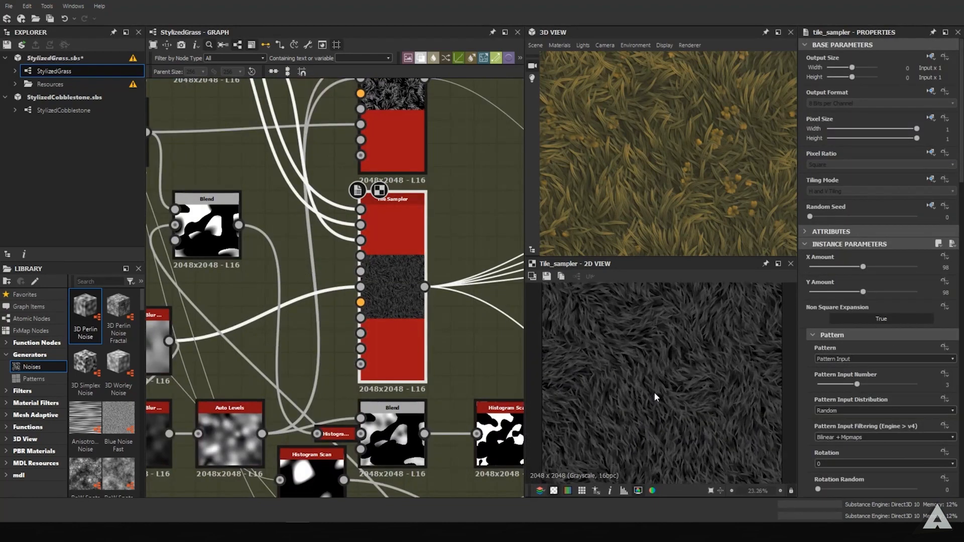
scroll(654, 391, "down", 1)
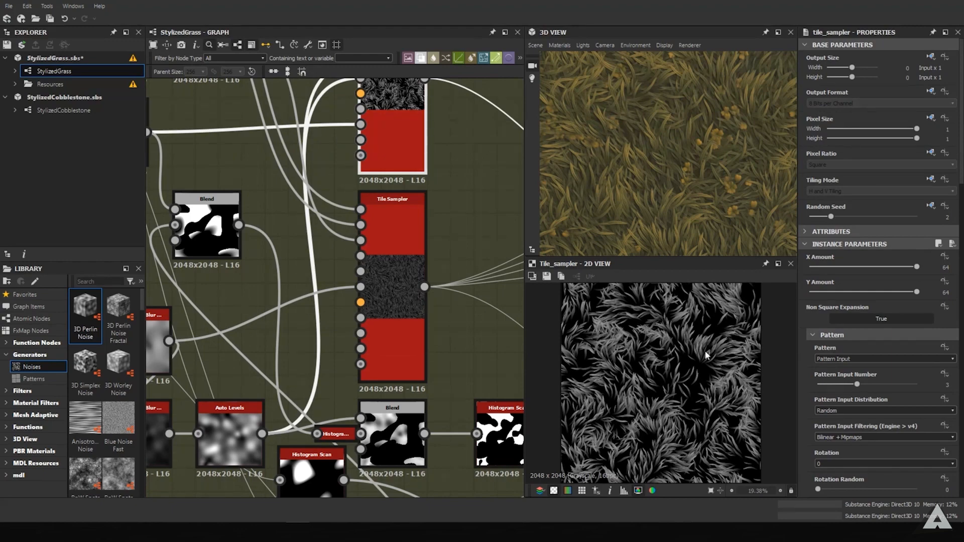
scroll(684, 361, "up", 3)
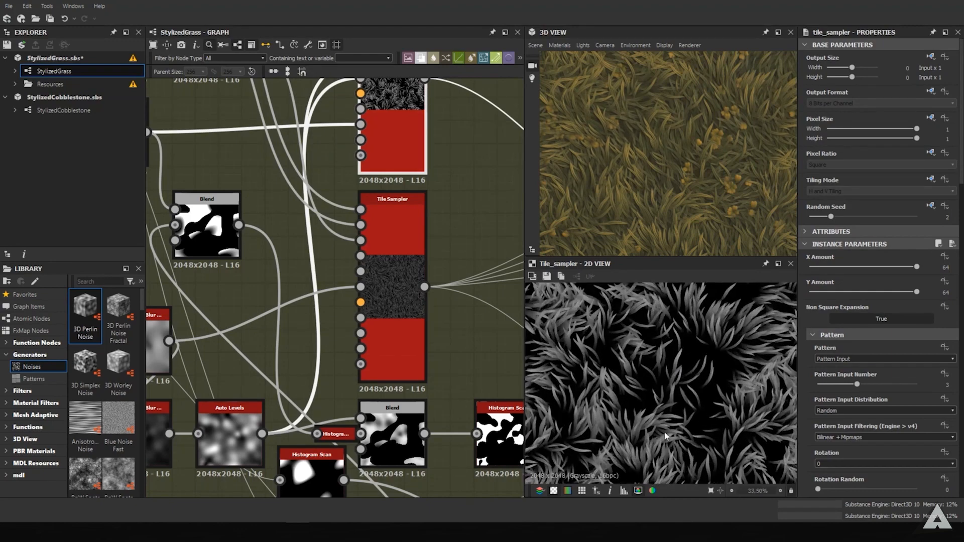
scroll(646, 424, "down", 2)
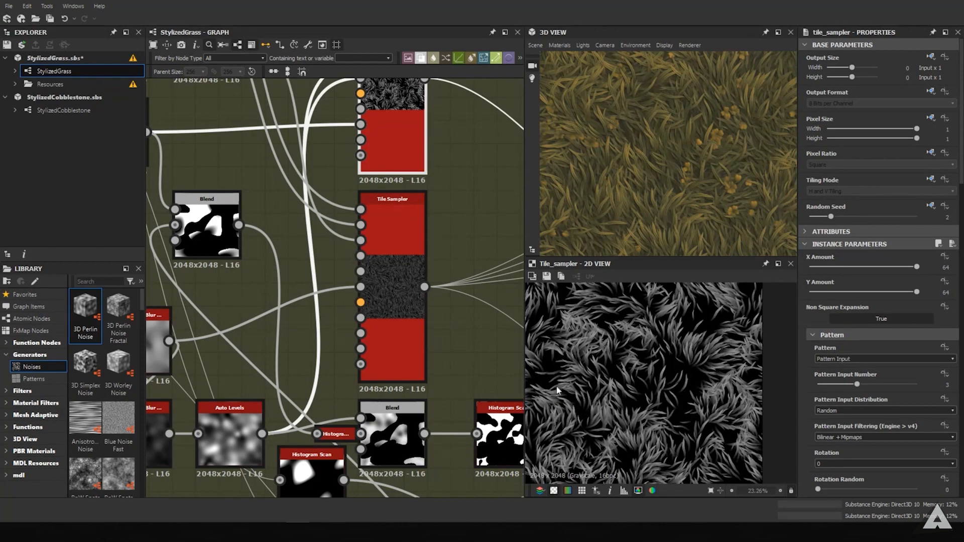
Examine the displacement, rotation and mask map inputs of the upper Tile Sampler and the overall grass in the 3D view.
middle_click_drag(333, 148, 381, 275)
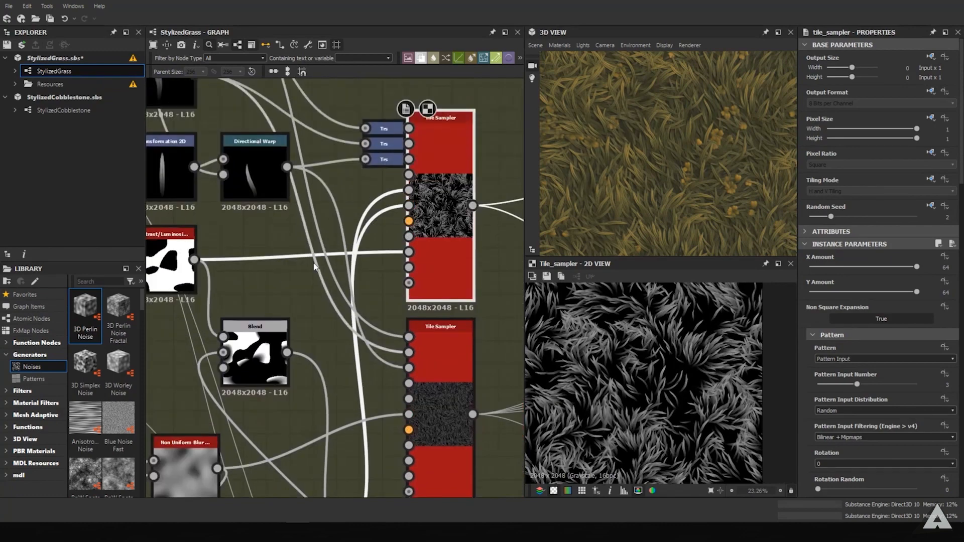
scroll(422, 260, "up", 1)
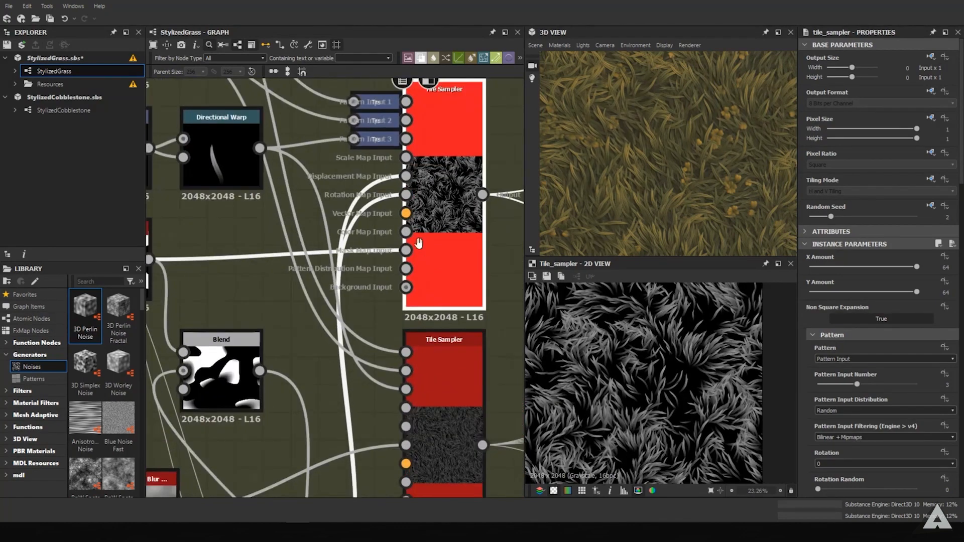
middle_click_drag(418, 243, 421, 291)
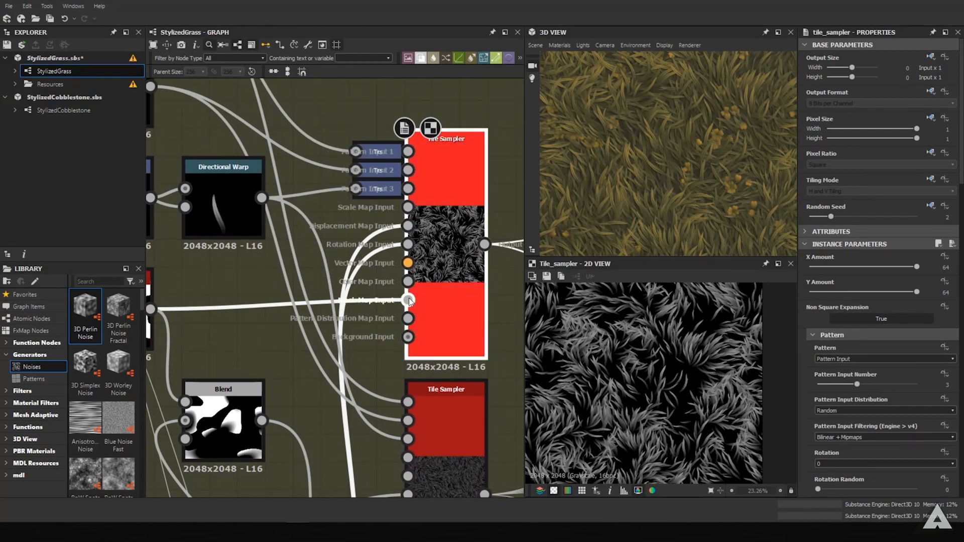
scroll(416, 222, "up", 1)
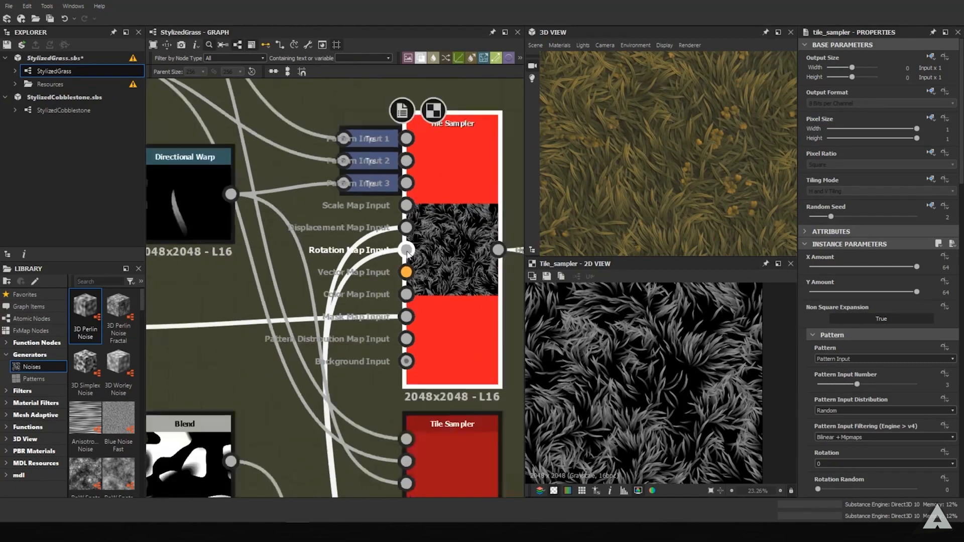
middle_click_drag(400, 274, 404, 191)
scroll(403, 184, "down", 2)
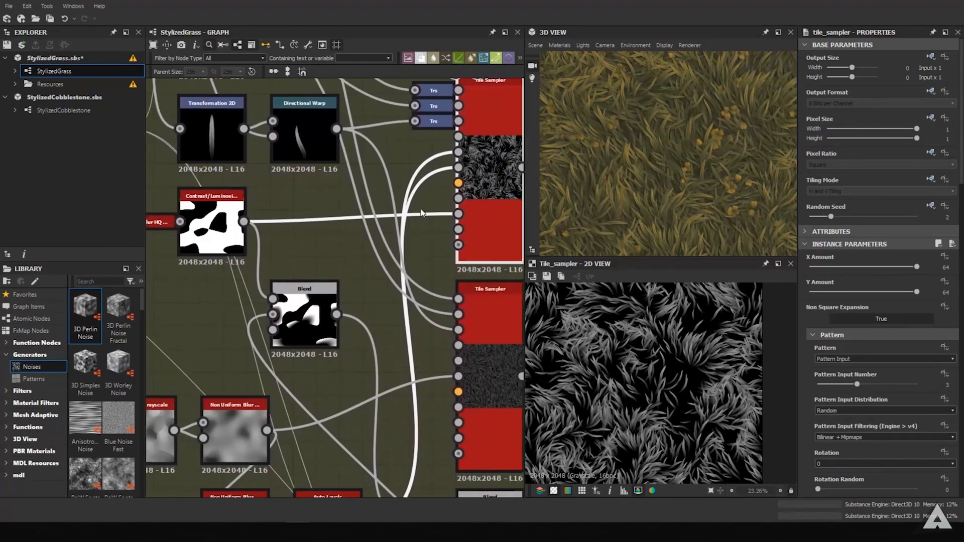
scroll(610, 193, "down", 5)
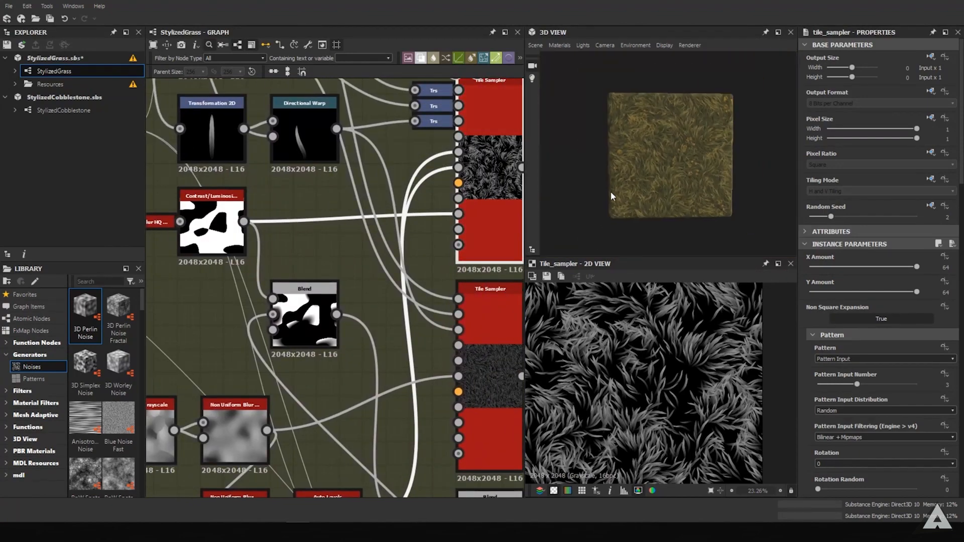
scroll(640, 162, "up", 1)
Examine the Perlin Noise, Blur HQ Grayscale and Contrast/Luminosity nodes that build the upper Tile Sampler's mask.
middle_click_drag(232, 201, 311, 200)
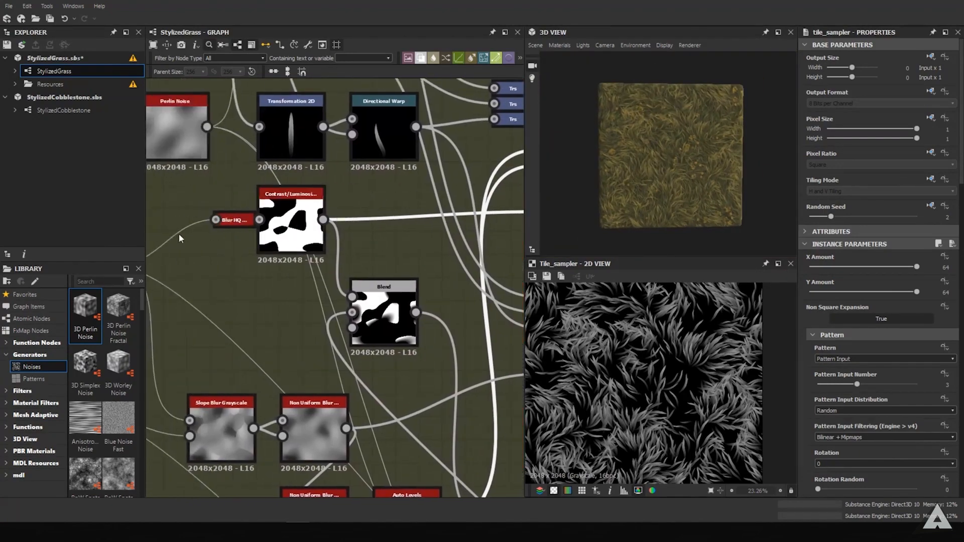
middle_click_drag(179, 234, 444, 190)
left_click(327, 212)
middle_click_drag(336, 214, 147, 267)
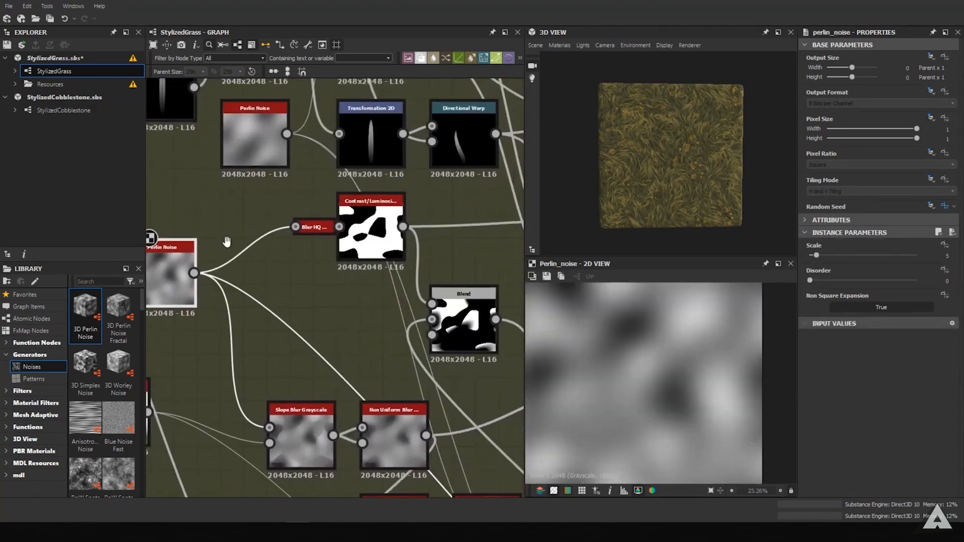
left_click(311, 227)
left_click(372, 243)
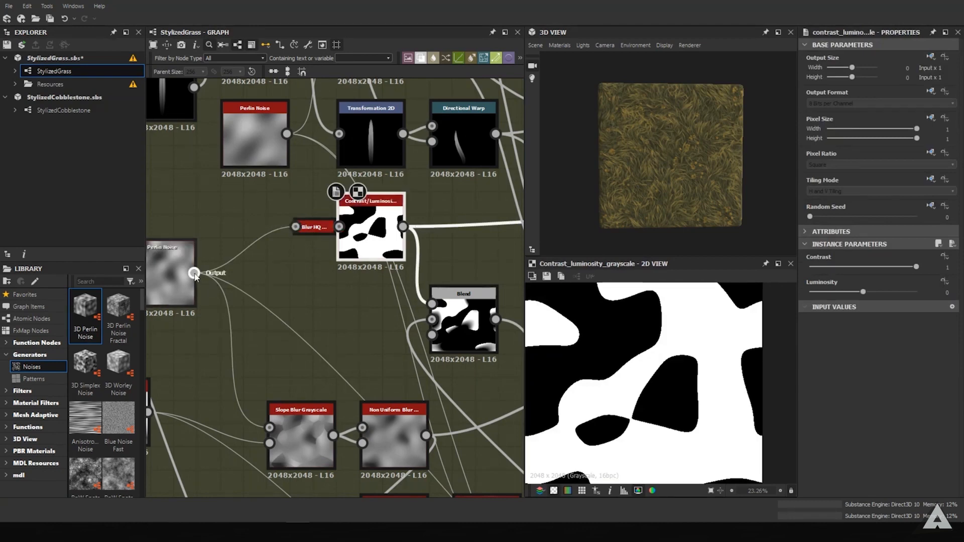
Undock the Blur HQ Grayscale node and try connecting Perlin Noise directly to Contrast/Luminosity to compare the mask without the blur.
left_click(318, 229)
key("d")
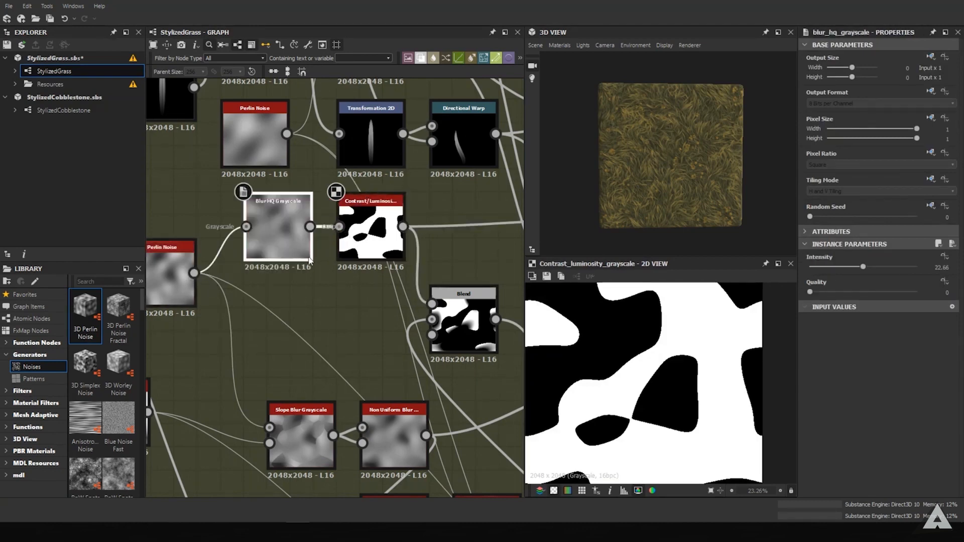
left_click_drag(194, 272, 341, 229)
scroll(482, 323, "down", 3)
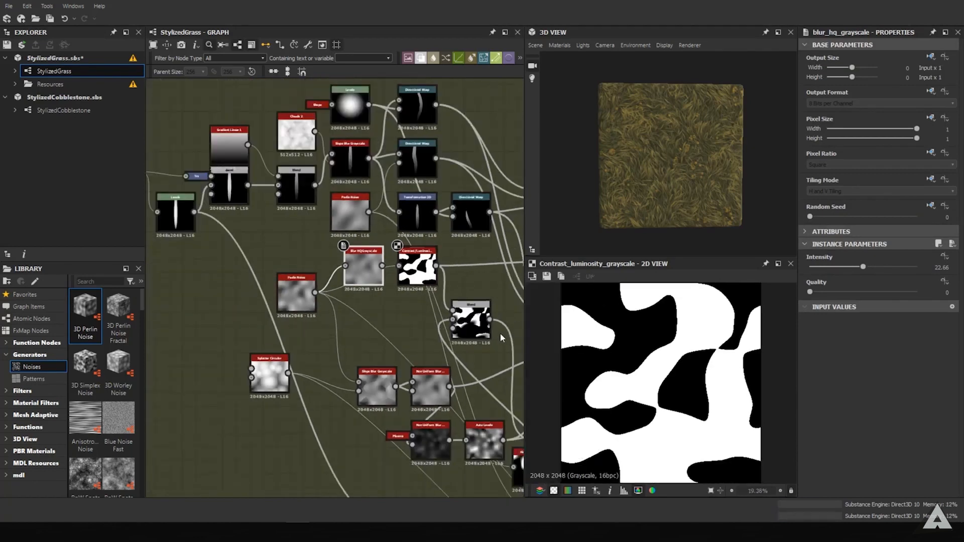
scroll(365, 270, "up", 2)
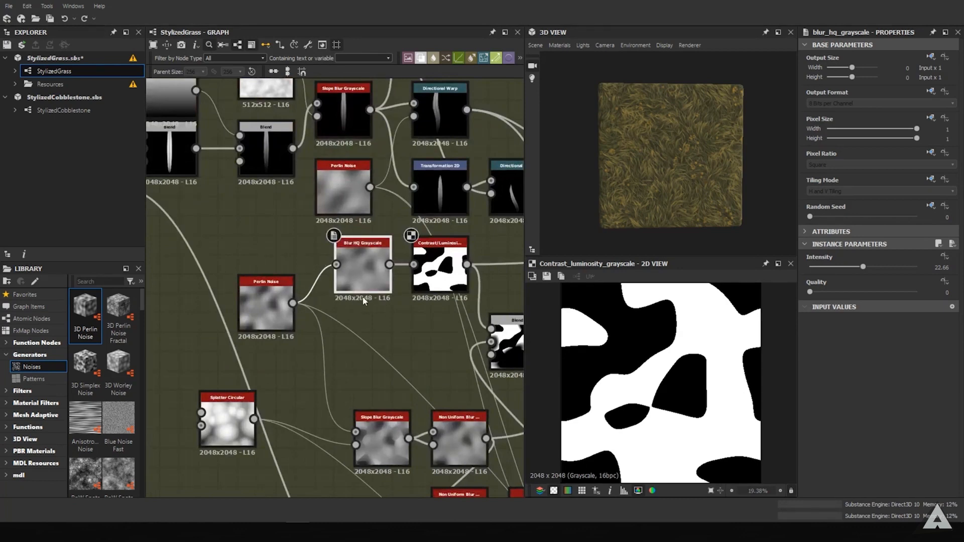
Dock the Blur HQ Grayscale node back onto the Contrast/Luminosity node.
left_click(390, 275)
left_click(390, 273)
left_click(389, 274)
left_click(389, 274)
left_click(389, 274)
left_click(390, 274)
left_click(389, 274)
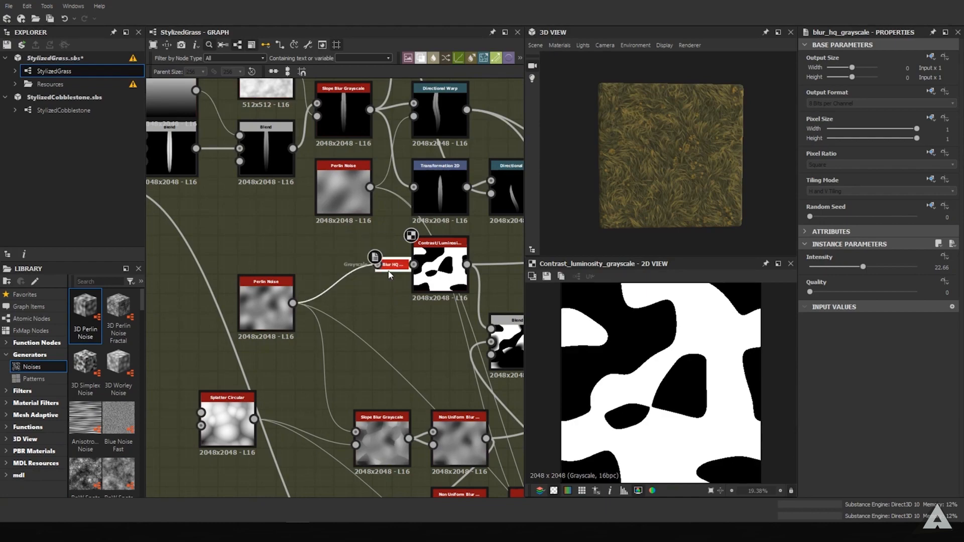
Trace the connections leaving the Perlin Noise node that feeds Blur HQ Grayscale down through the rest of the graph.
scroll(290, 207, "down", 5)
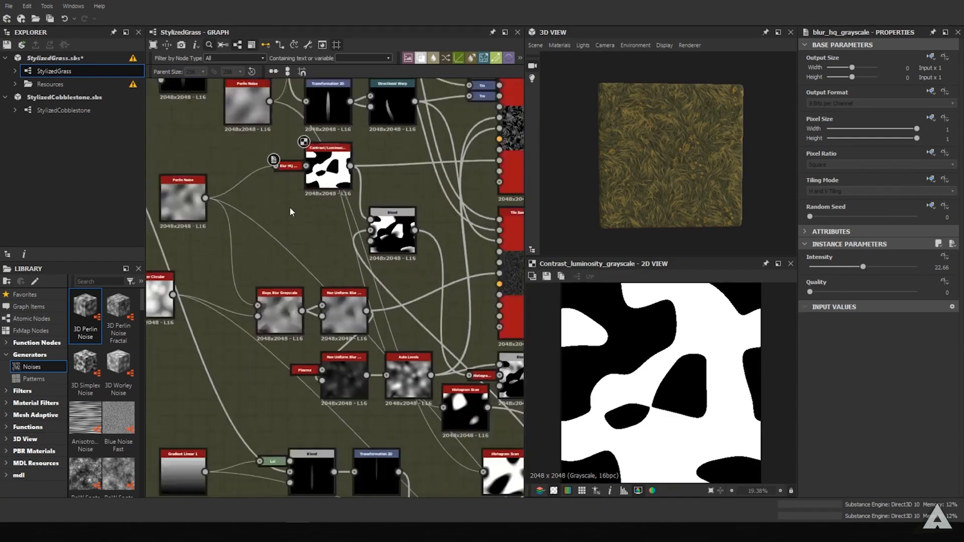
scroll(281, 227, "up", 2)
scroll(276, 227, "up", 3)
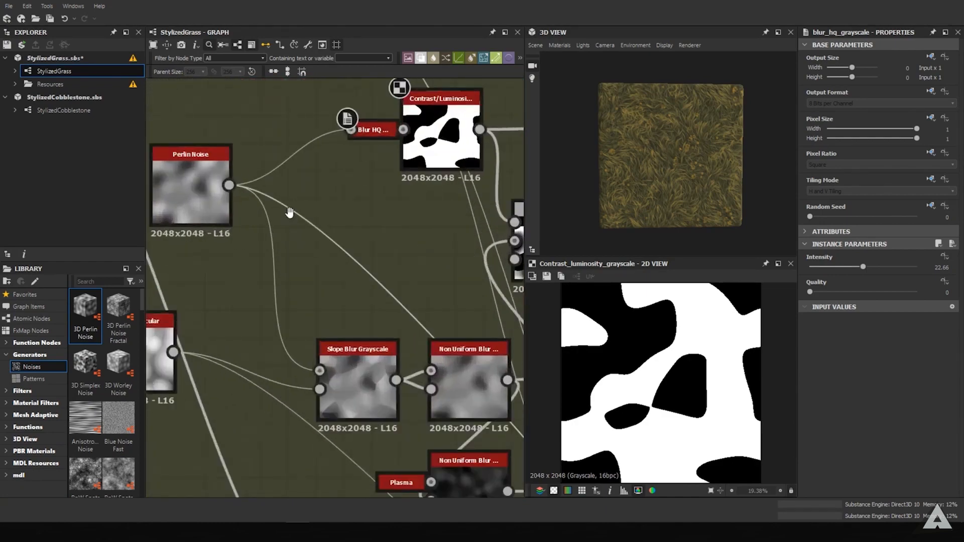
middle_click_drag(276, 226, 342, 247)
scroll(309, 249, "down", 1)
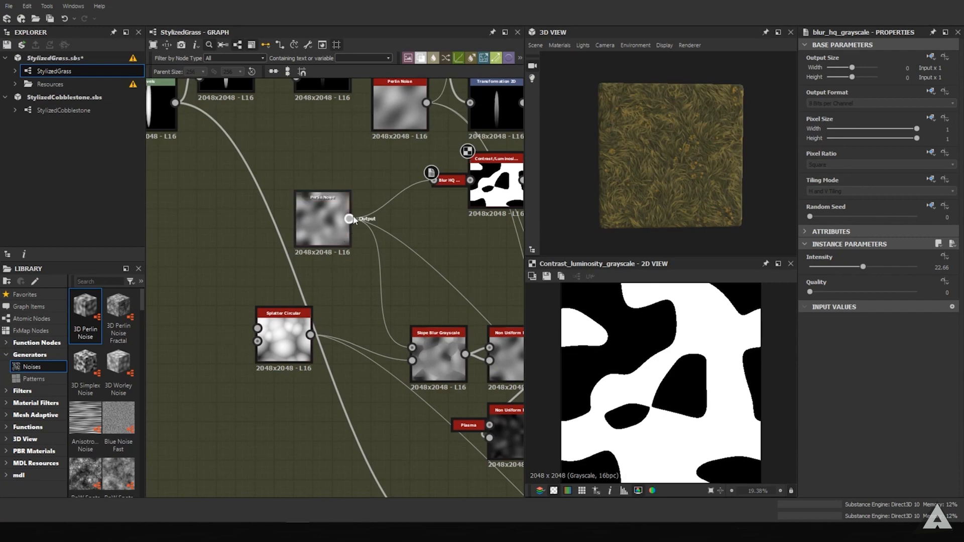
mouse_move(349, 219)
left_mouse_down("shift")
mouse_move(366, 241)
mouse_move(323, 338)
mouse_move(310, 335)
mouse_move(366, 301)
mouse_move(348, 219)
left_mouse_up("shift")
middle_click_drag(377, 233, 258, 196)
scroll(365, 251, "down", 5)
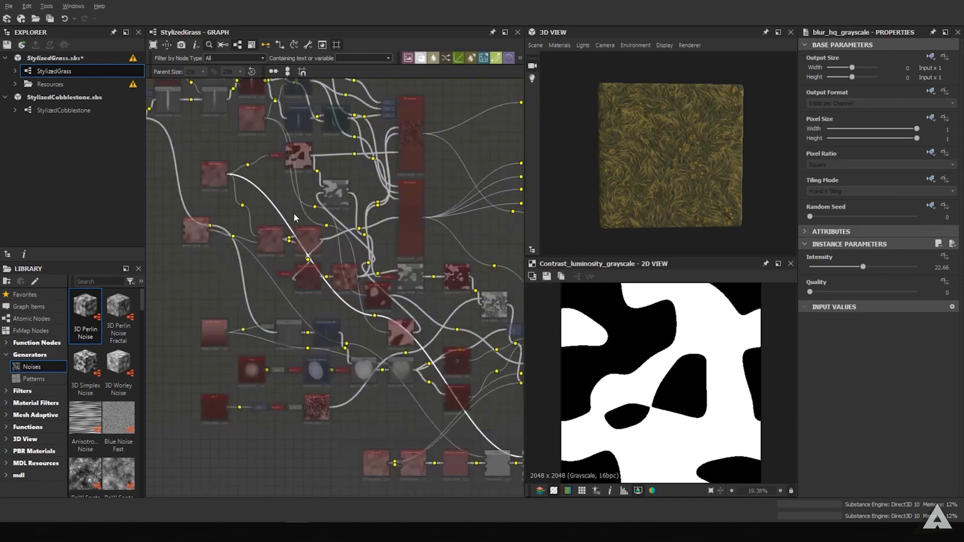
Trace the upper Tile Sampler's Displacement Map Input back to the Auto Levels node and its Non Uniform Blur and Plasma sources.
key("alt")
left_click(376, 315, "alt")
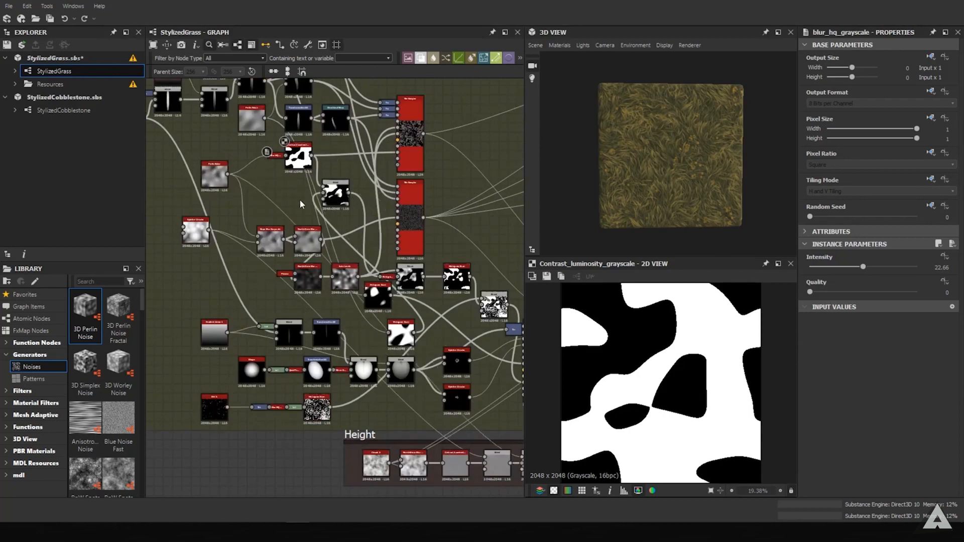
scroll(300, 200, "up", 5)
scroll(324, 217, "down", 2)
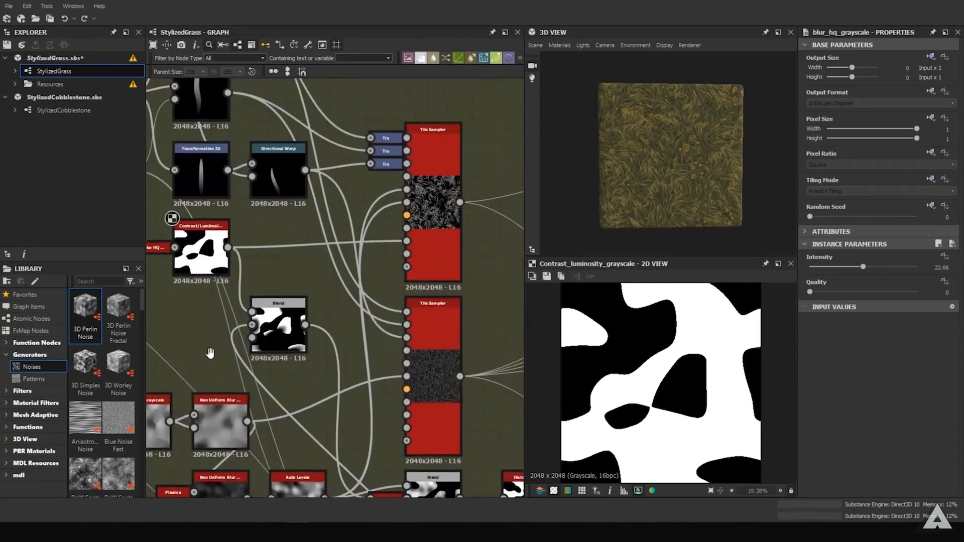
scroll(415, 275, "up", 4)
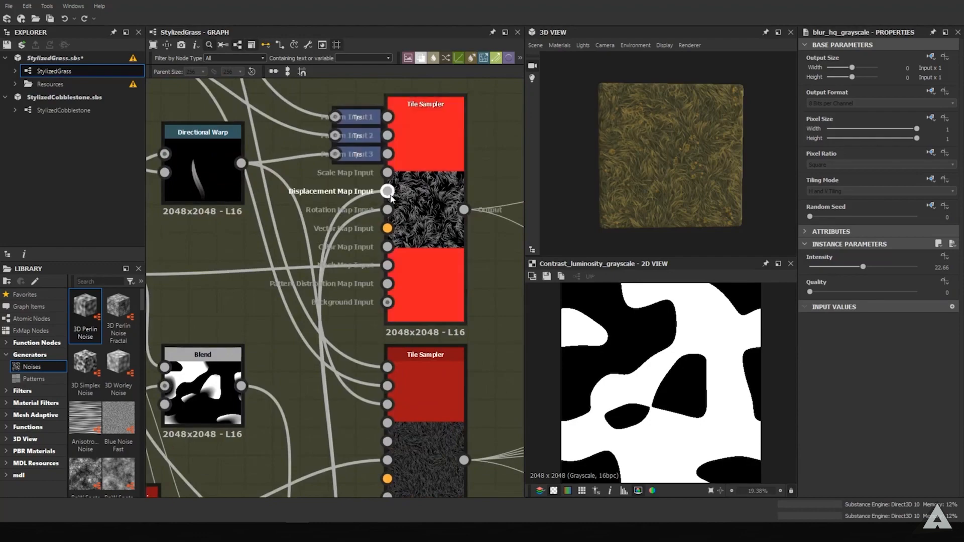
scroll(372, 193, "down", 3)
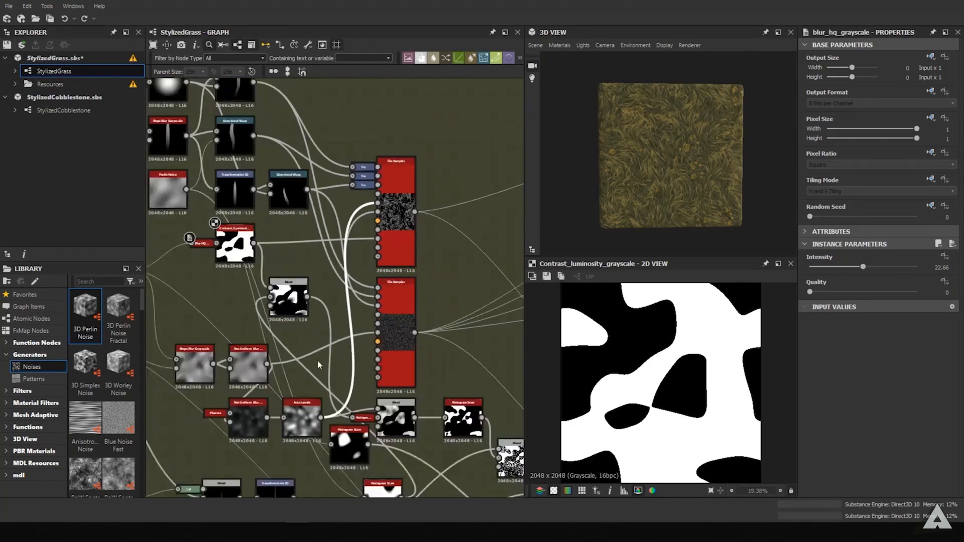
scroll(312, 197, "up", 5)
middle_click_drag(360, 228, 445, 240)
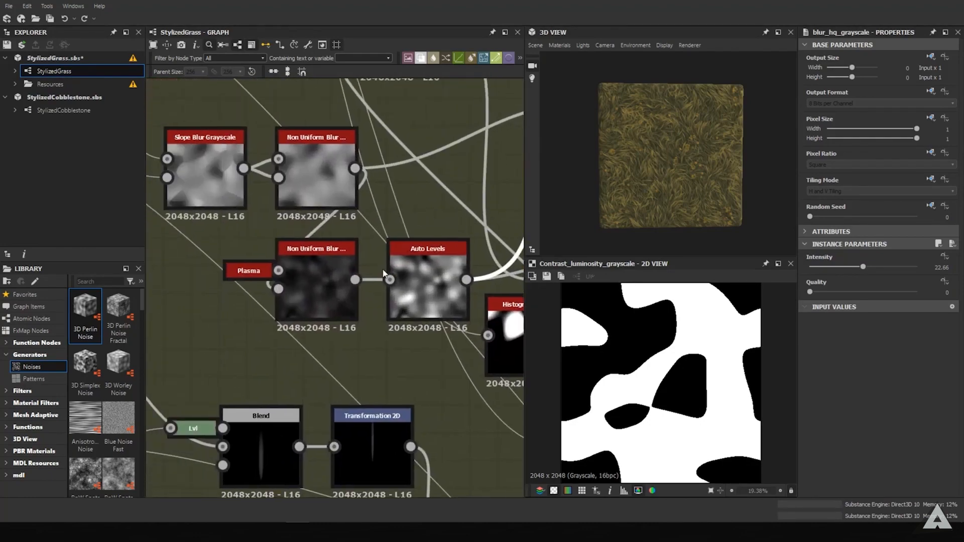
Preview the Plasma noise and the Non Uniform Blur it feeds, and follow the blur map back to its source nodes.
double_click(249, 270)
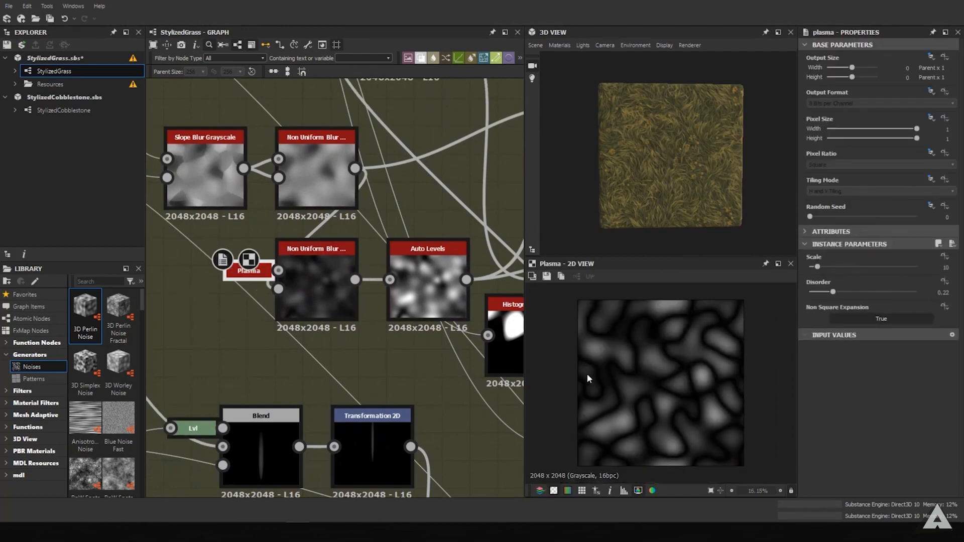
double_click(309, 300)
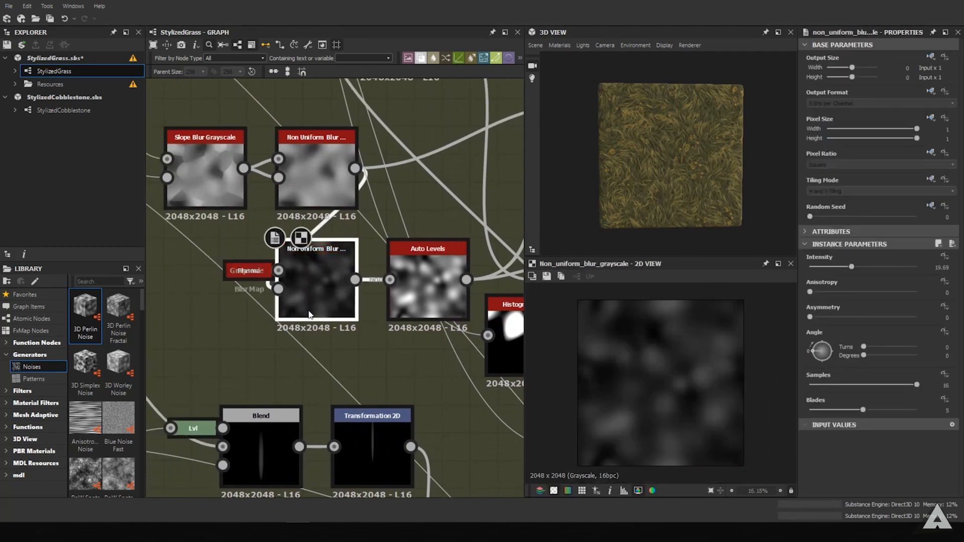
scroll(308, 299, "up", 1)
middle_click_drag(237, 174, 269, 234)
scroll(269, 233, "down", 2)
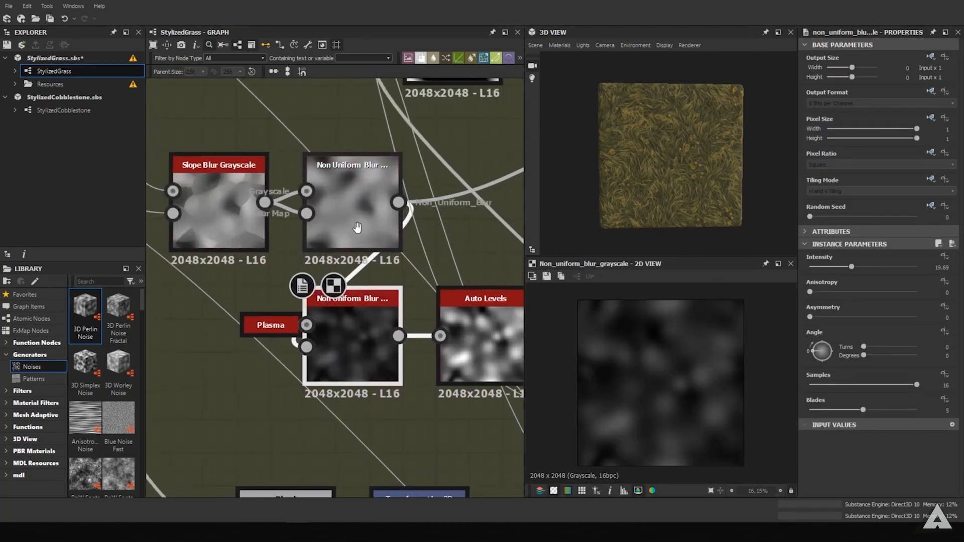
middle_click_drag(149, 240, 194, 236)
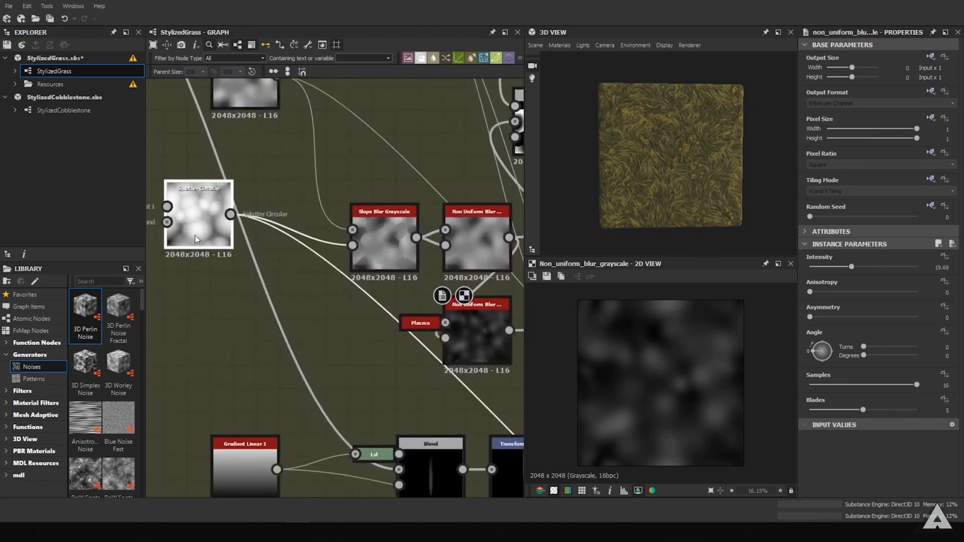
Preview the Splatter Circular node and compare it with the grass blade shapes built by the Directional Warp nodes.
double_click(195, 235)
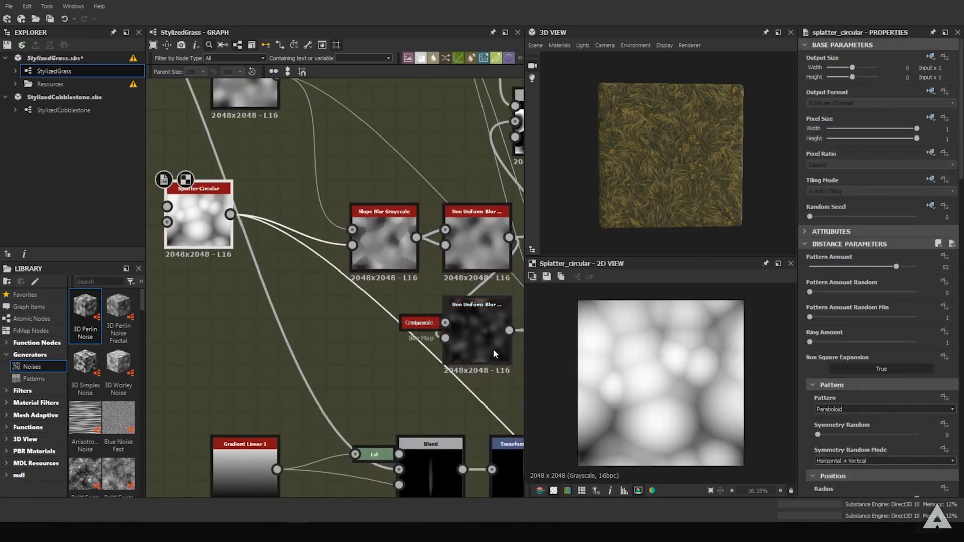
middle_click_drag(520, 335, 411, 336)
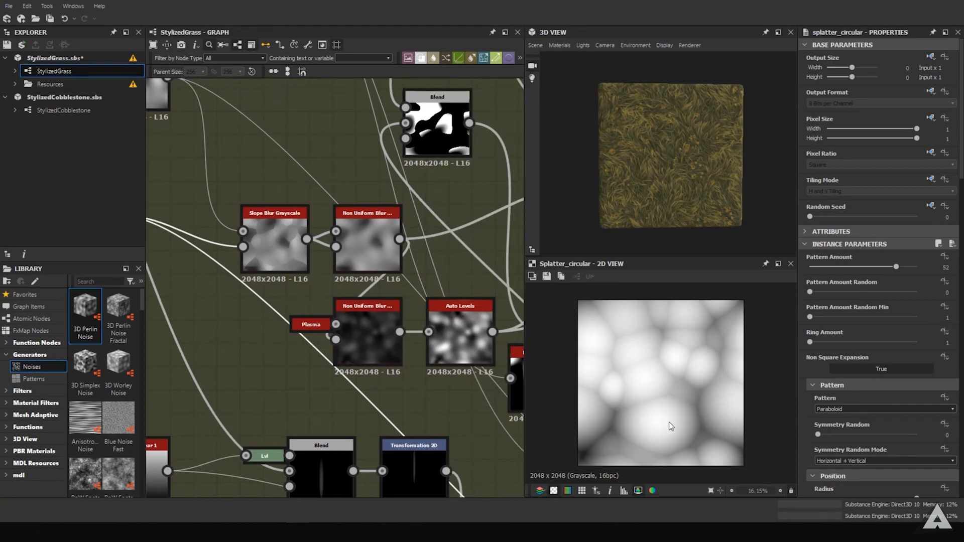
middle_click_drag(367, 190, 353, 426)
middle_click_drag(301, 174, 325, 396)
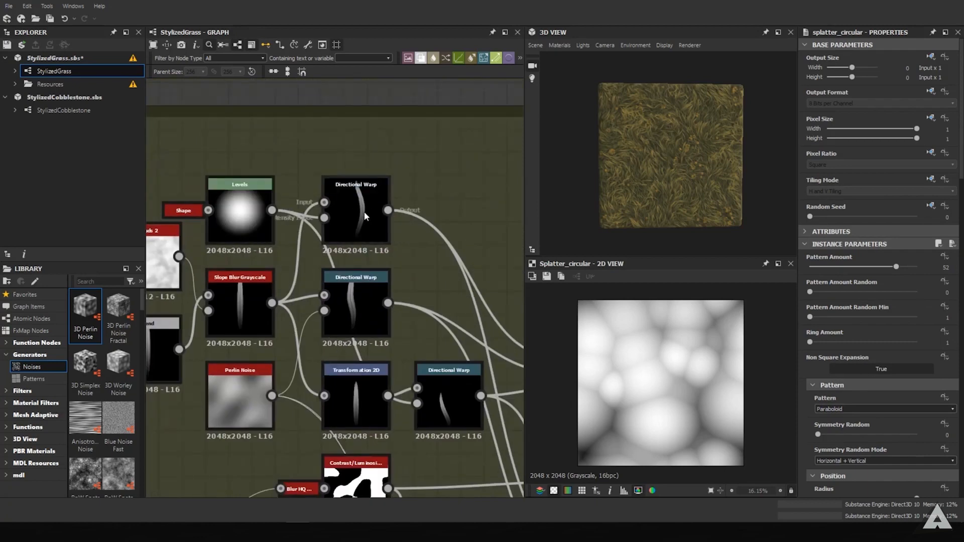
middle_click_drag(310, 469, 374, 233)
middle_click_drag(250, 450, 342, 235)
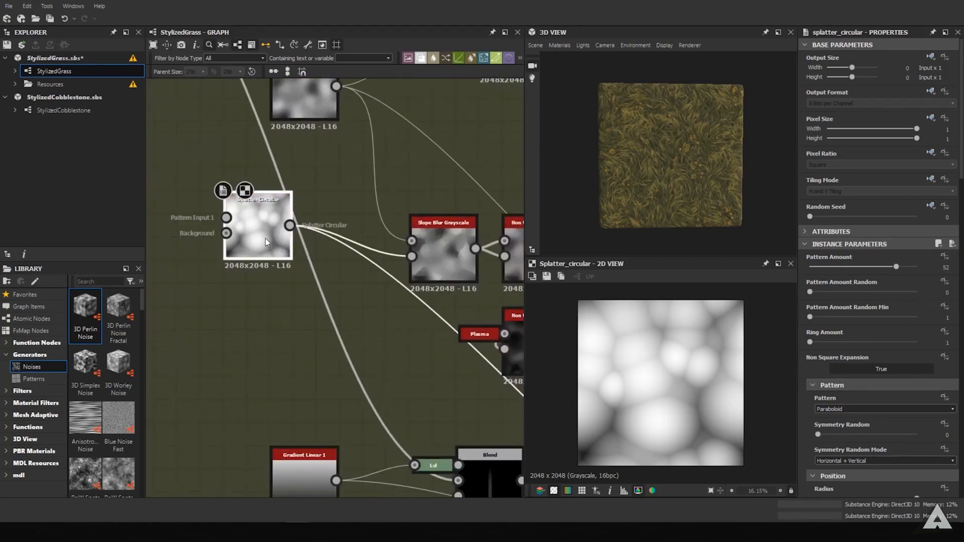
Examine how Slope Blur Grayscale combines Perlin Noise with Splatter Circular and how the upper Non Uniform Blur softens the result.
middle_click_drag(487, 298, 344, 306)
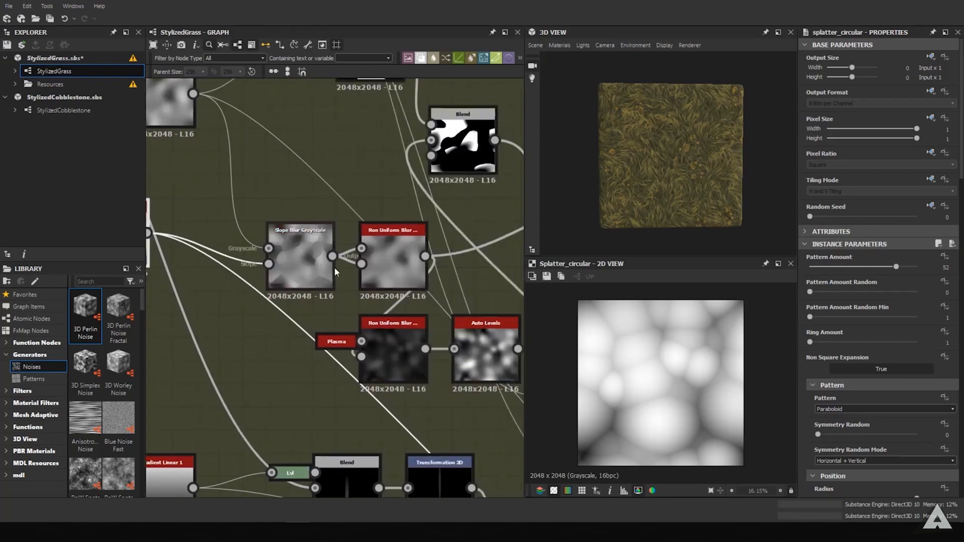
double_click(303, 262)
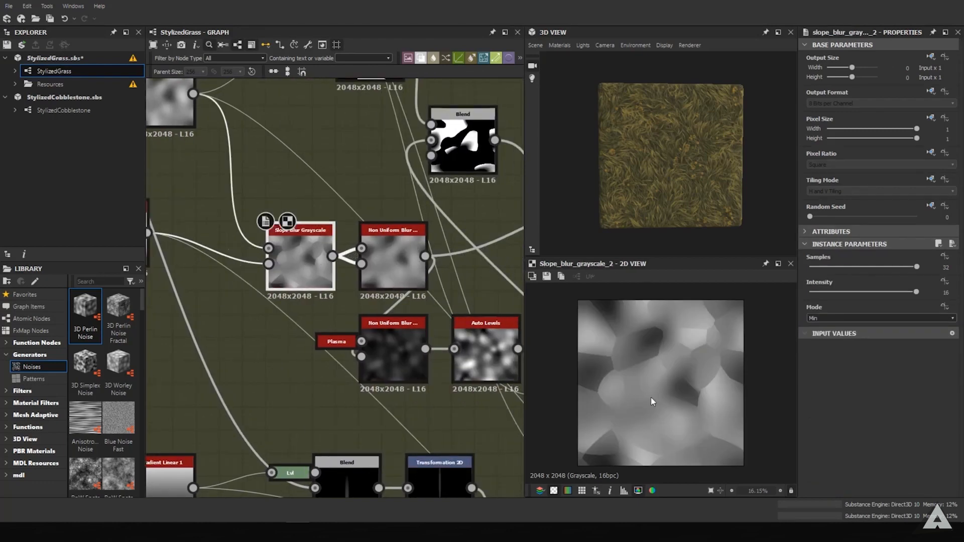
double_click(399, 266)
middle_click_drag(240, 172, 340, 257)
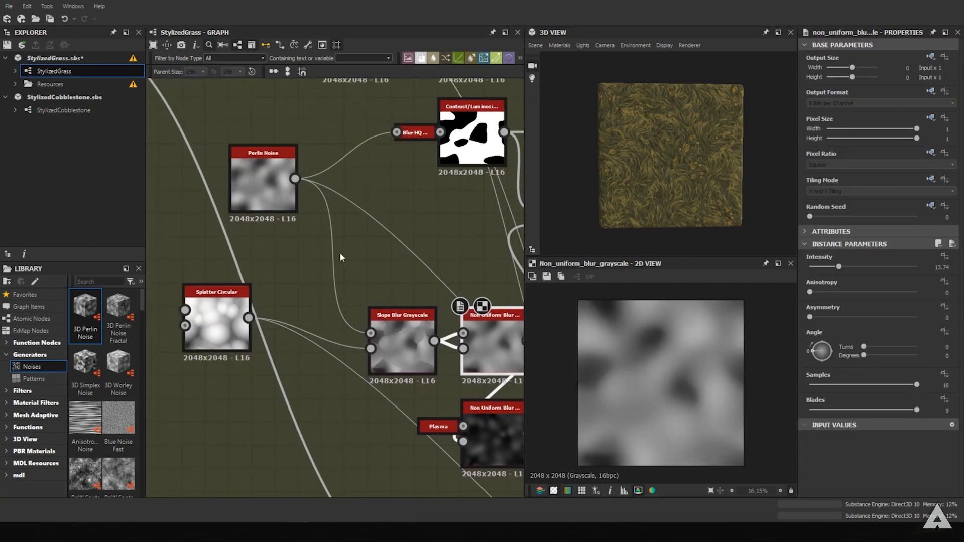
double_click(251, 186)
middle_click_drag(251, 186, 158, 135)
double_click(420, 300)
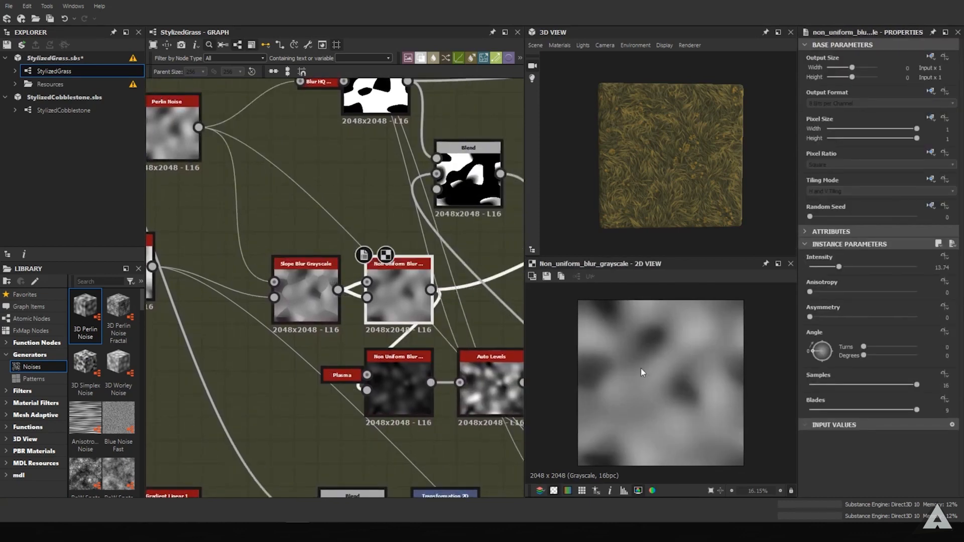
middle_click_drag(462, 321, 446, 298)
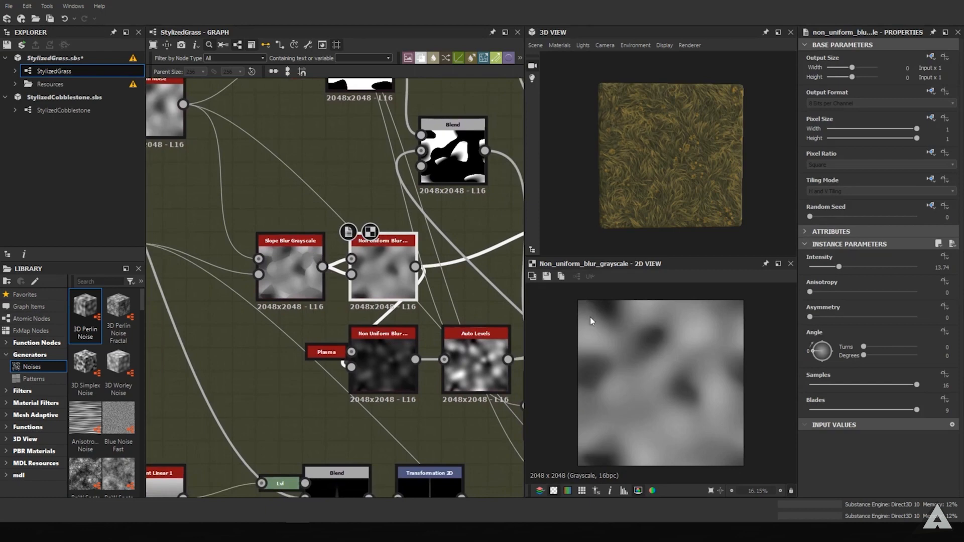
Compare the raw Plasma noise with its blurred version in the lower Non Uniform Blur node.
middle_click_drag(383, 384, 309, 338)
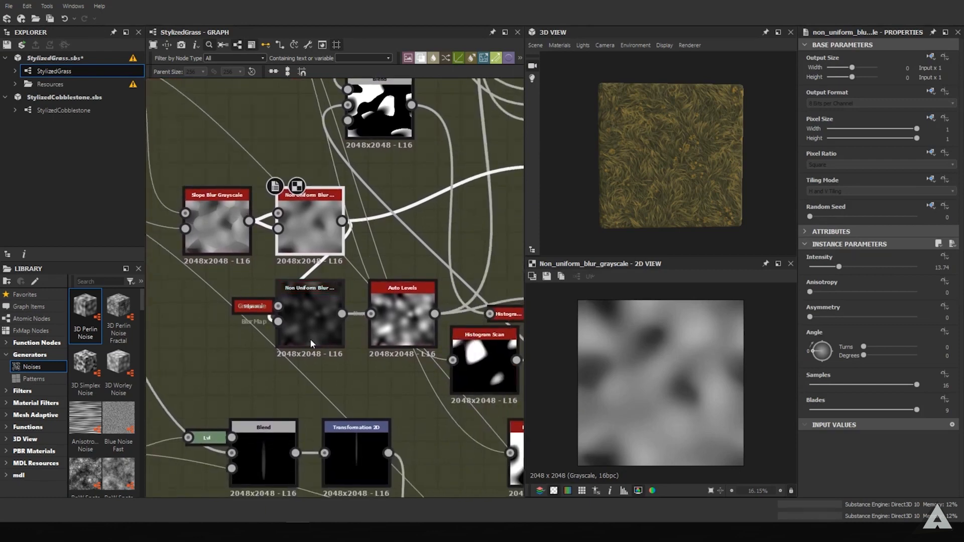
double_click(250, 307)
scroll(310, 333, "up", 2)
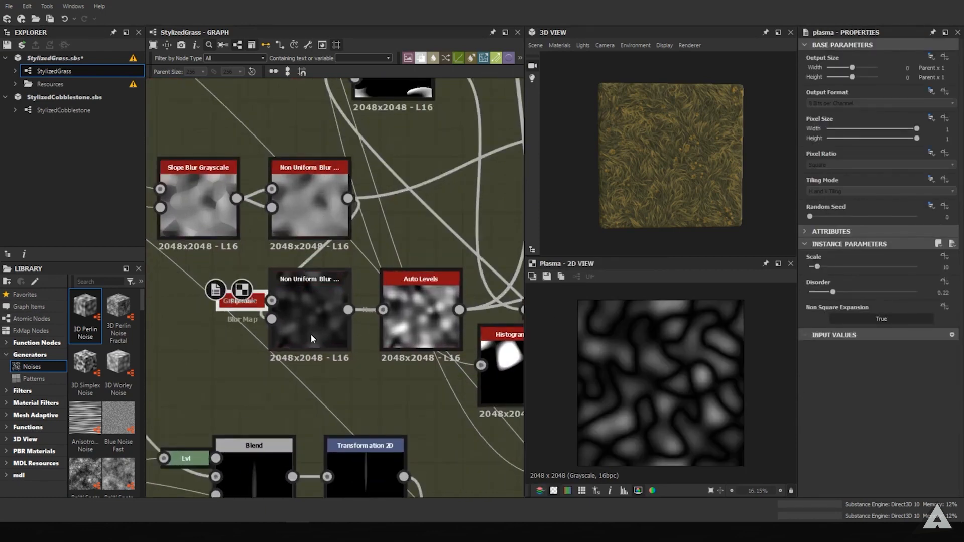
double_click(310, 333)
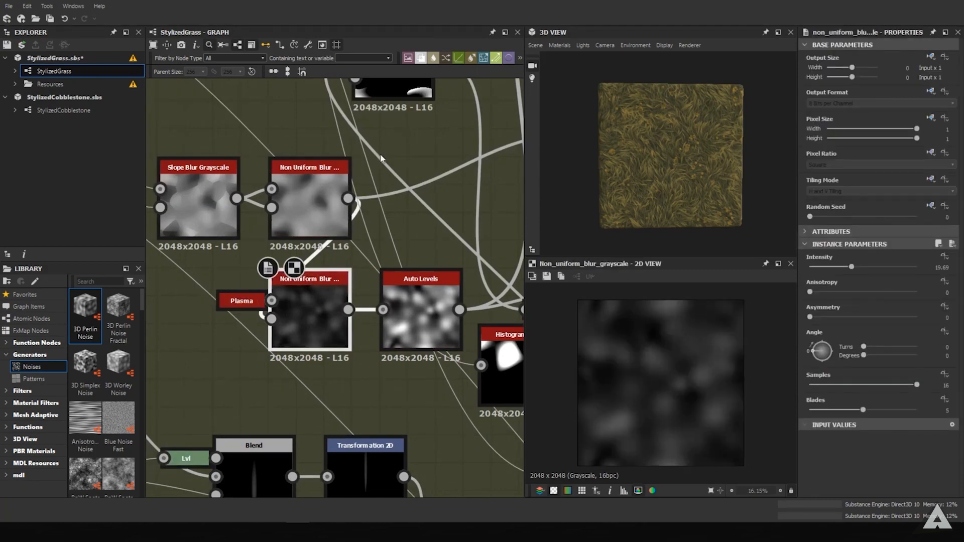
middle_click_drag(321, 193, 516, 248)
middle_click_drag(303, 271, 107, 170)
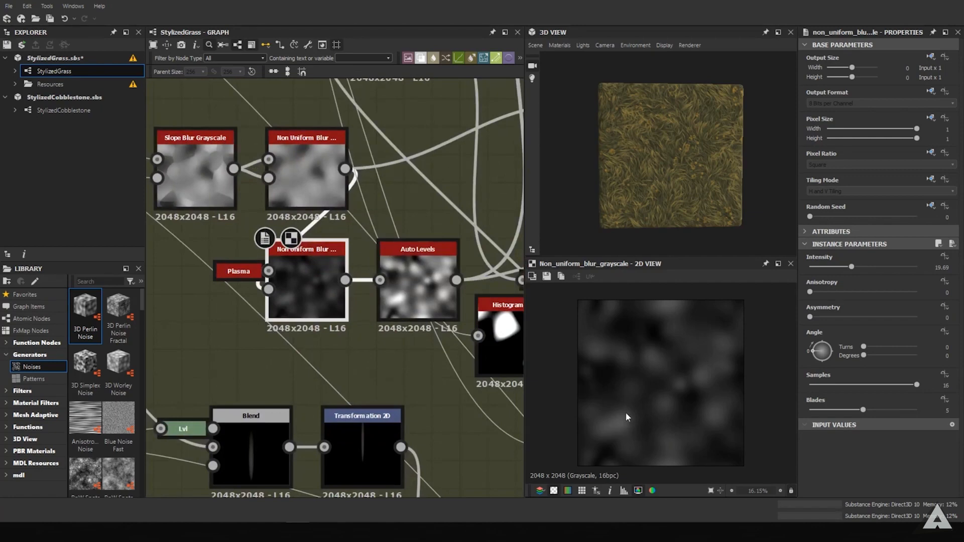
Preview the Auto Levels node and trace its output up to the upper Tile Sampler's displacement and rotation inputs.
middle_click_drag(433, 297, 331, 294)
left_click(320, 294)
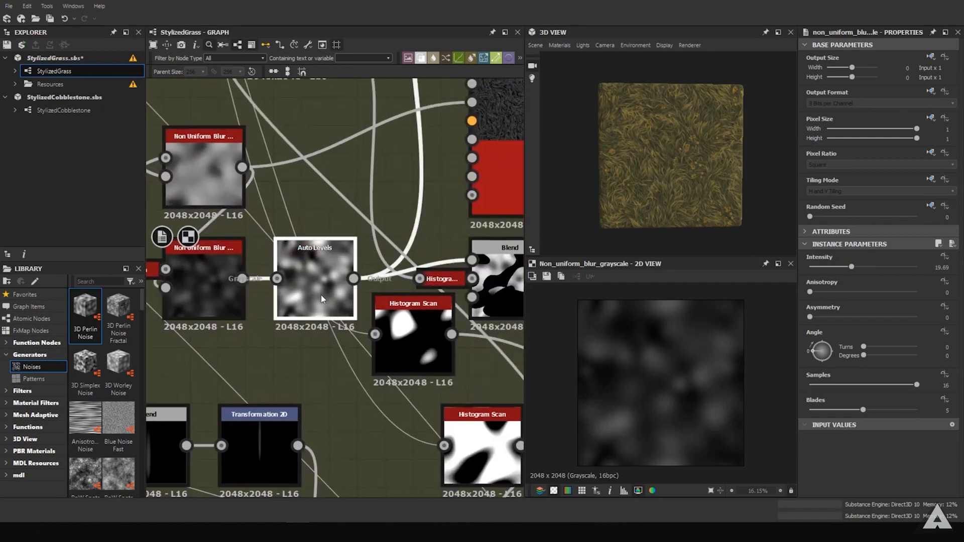
middle_click_drag(378, 295, 263, 444)
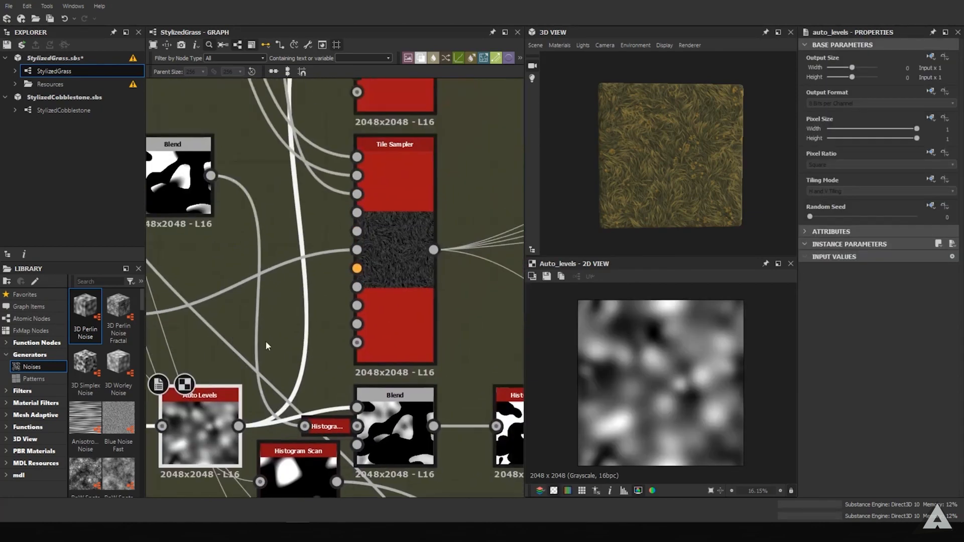
middle_click_drag(259, 230, 267, 437)
middle_click_drag(339, 333, 376, 222)
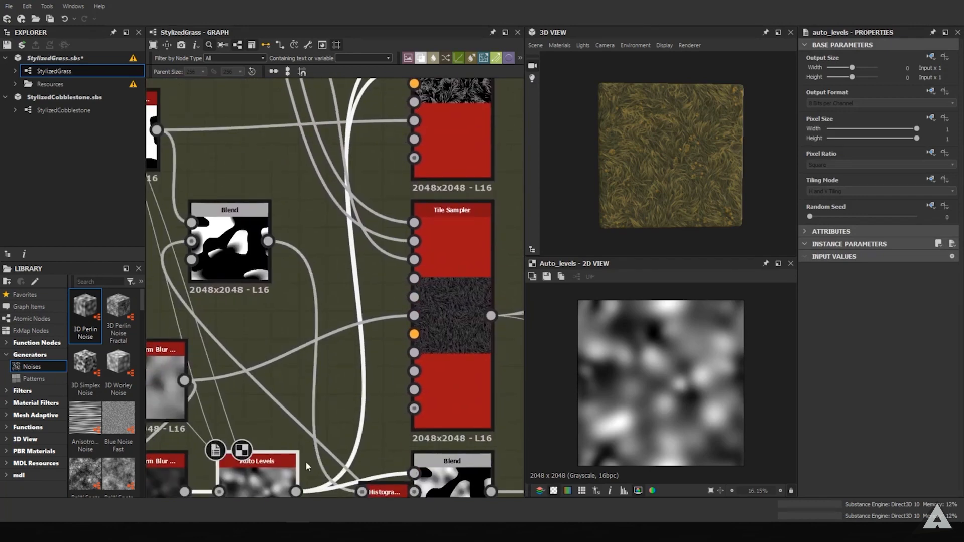
middle_click_drag(371, 102, 303, 291)
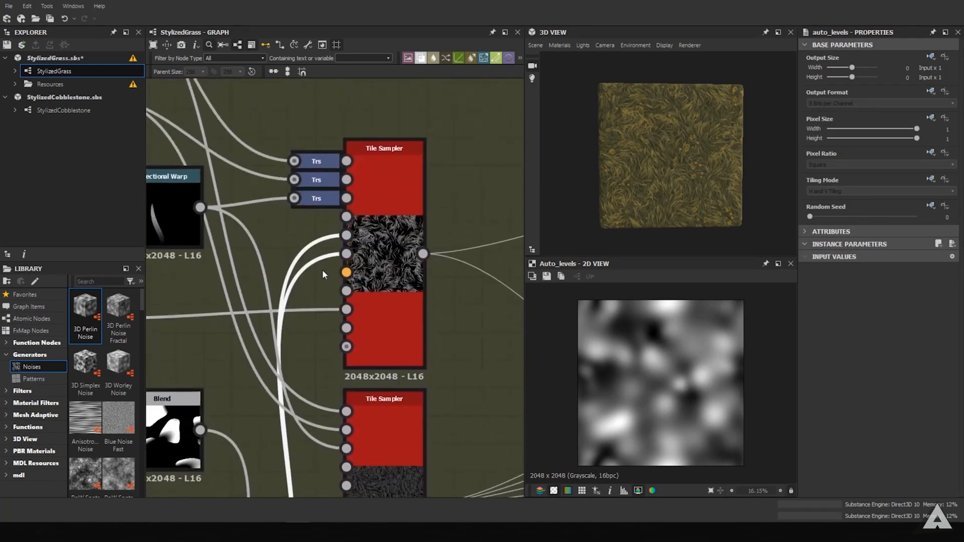
Preview the upper Tile Sampler and examine its size and position parameters down to Displacement Map Intensity and Displacement Angle.
double_click(385, 239)
scroll(650, 175, "up", 5)
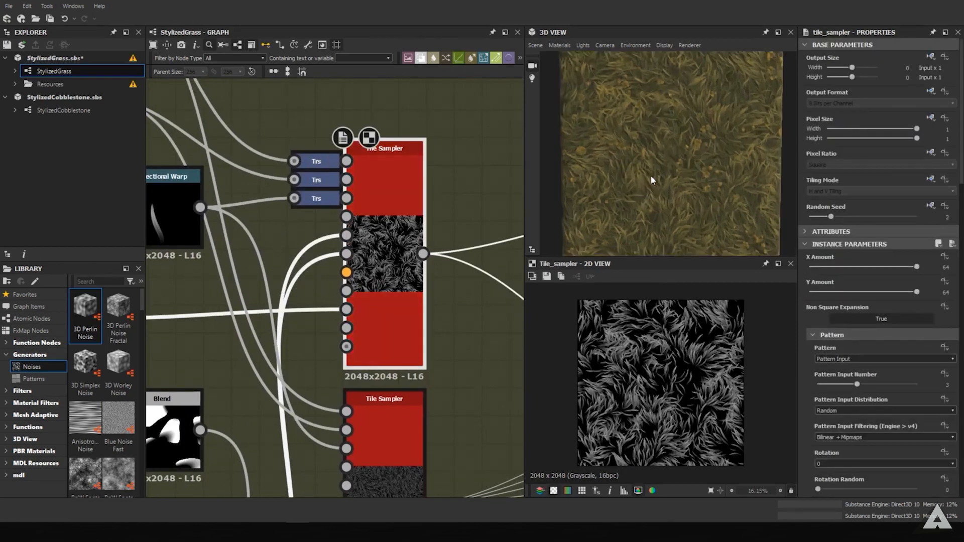
scroll(887, 401, "down", 2)
scroll(887, 400, "down", 4)
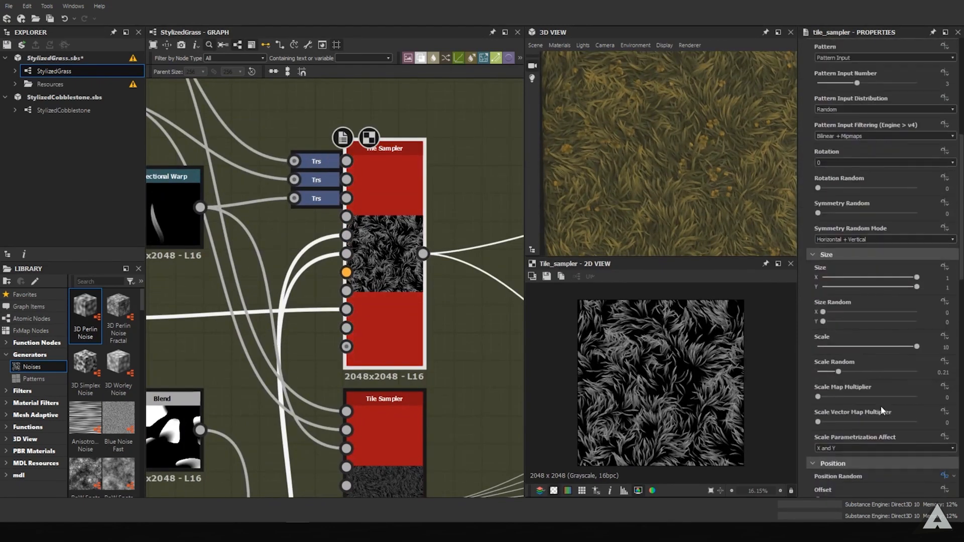
scroll(880, 406, "down", 4)
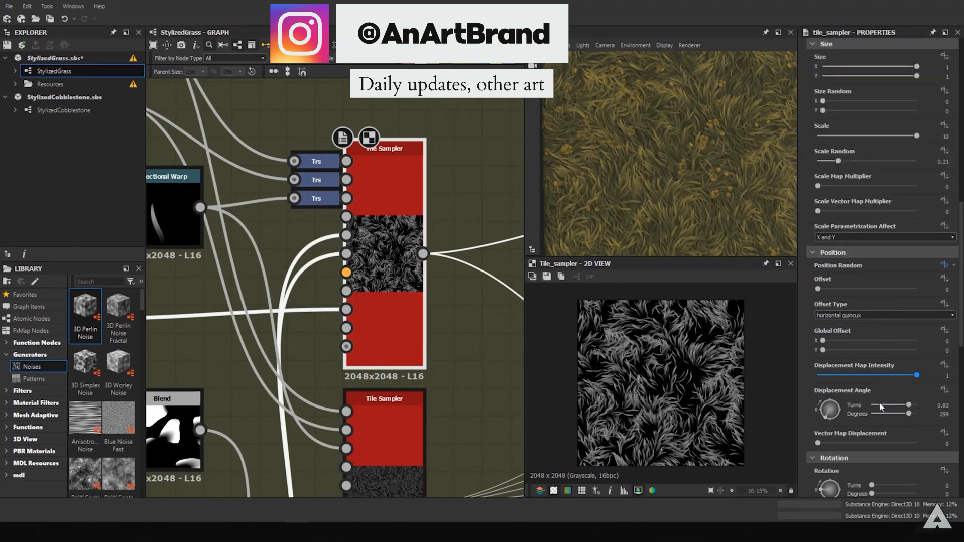
scroll(844, 269, "down", 1)
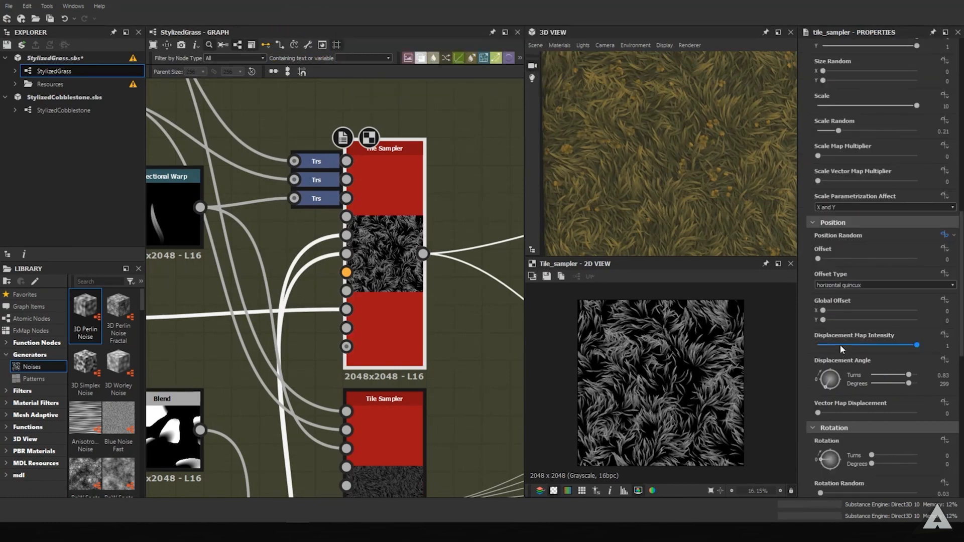
Try a Displacement Map Intensity of 0 on the upper Tile Sampler, compare the grass, and set it back to 1.
left_click_drag(808, 347, 766, 349)
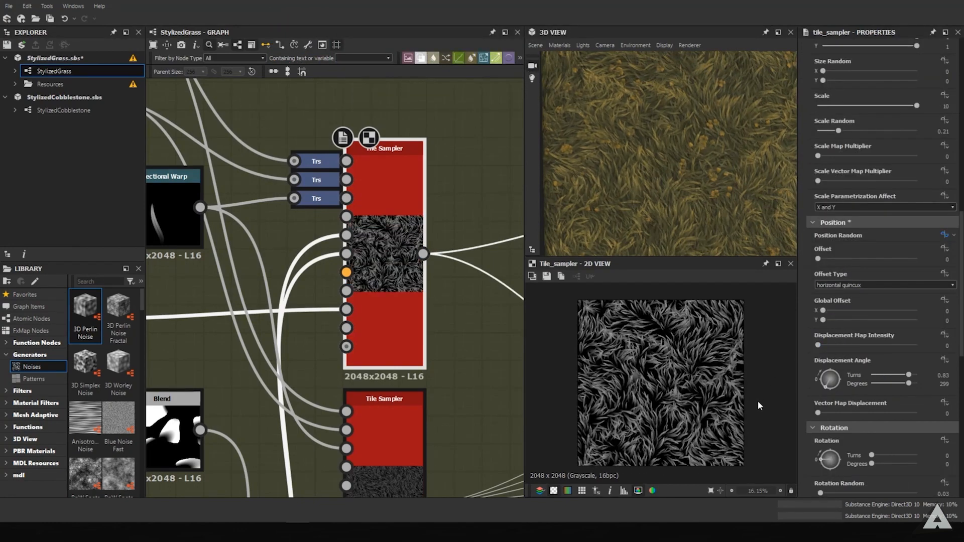
scroll(701, 217, "down", 2)
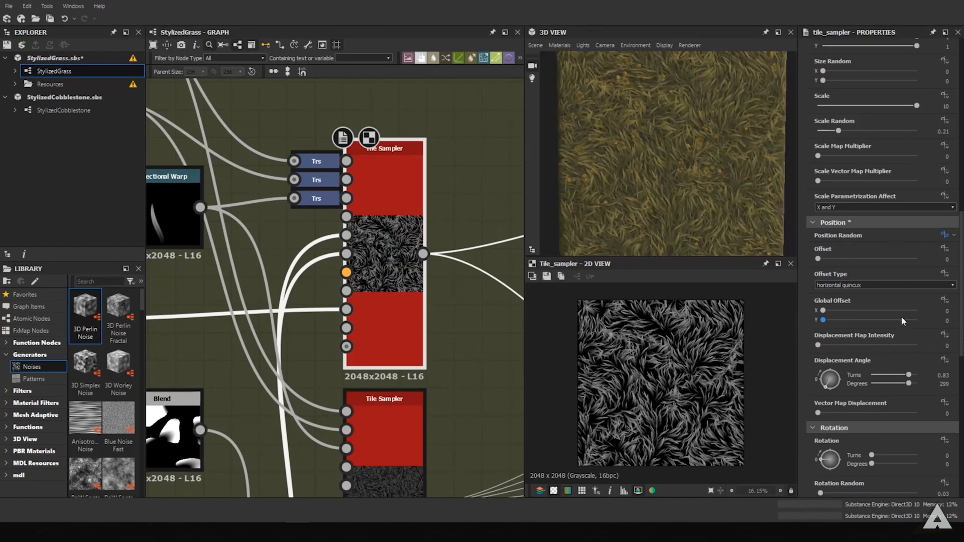
left_click_drag(868, 346, 927, 344)
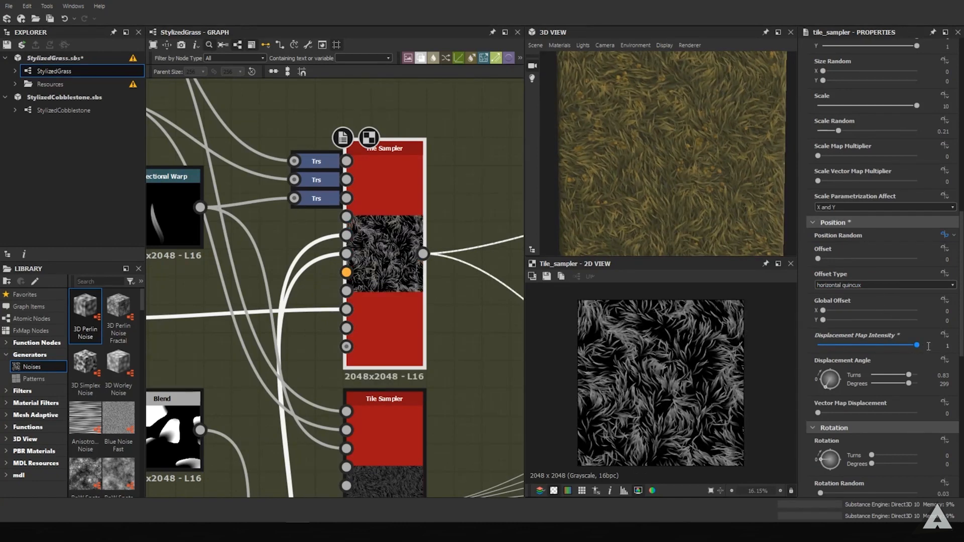
Set the upper Tile Sampler's Rotation Map Multiplier to 0 to compare the grass without map-driven rotation.
scroll(854, 426, "down", 2)
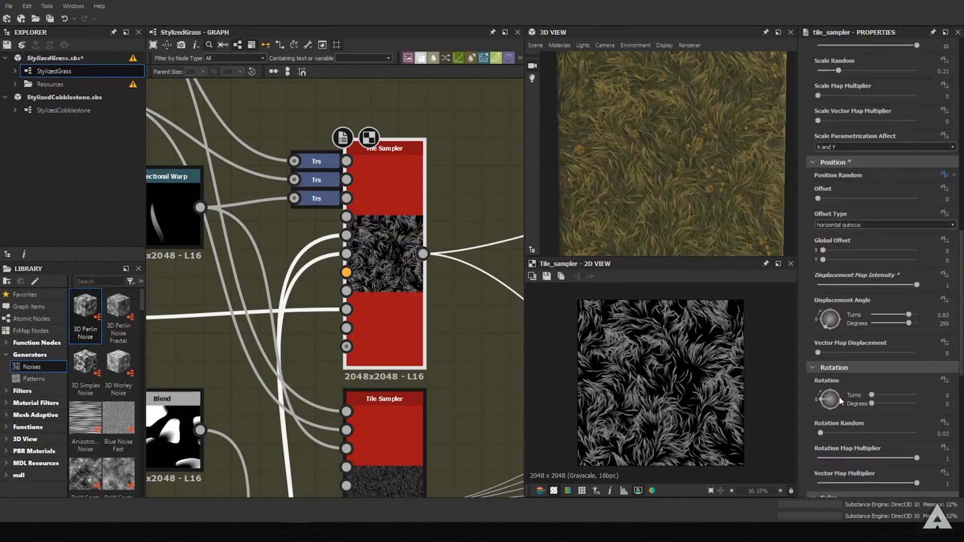
left_click_drag(834, 456, 863, 432)
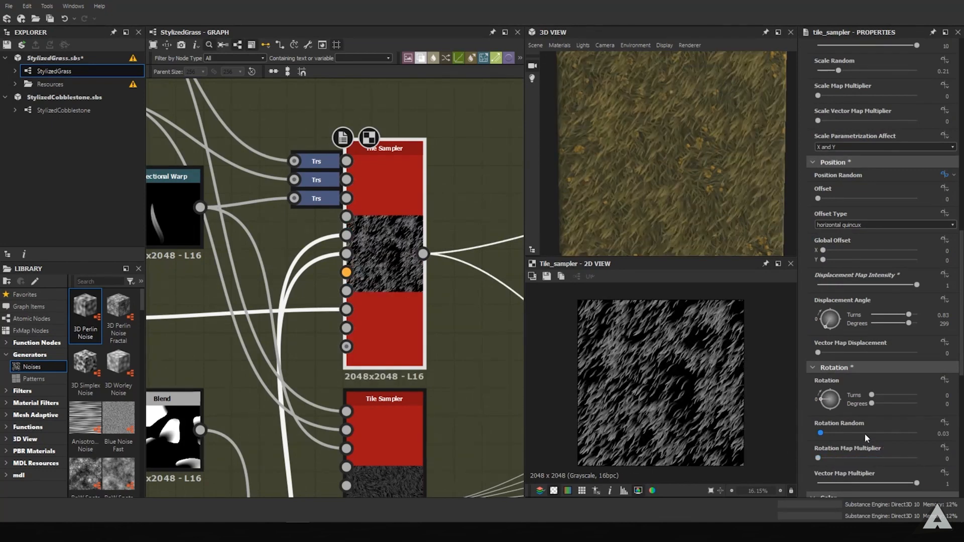
Inspect the grass with Rotation Random at 0.47, then set the upper Tile Sampler's Rotation Map Multiplier to 1 and Rotation Random to 0.
scroll(668, 192, "up", 5)
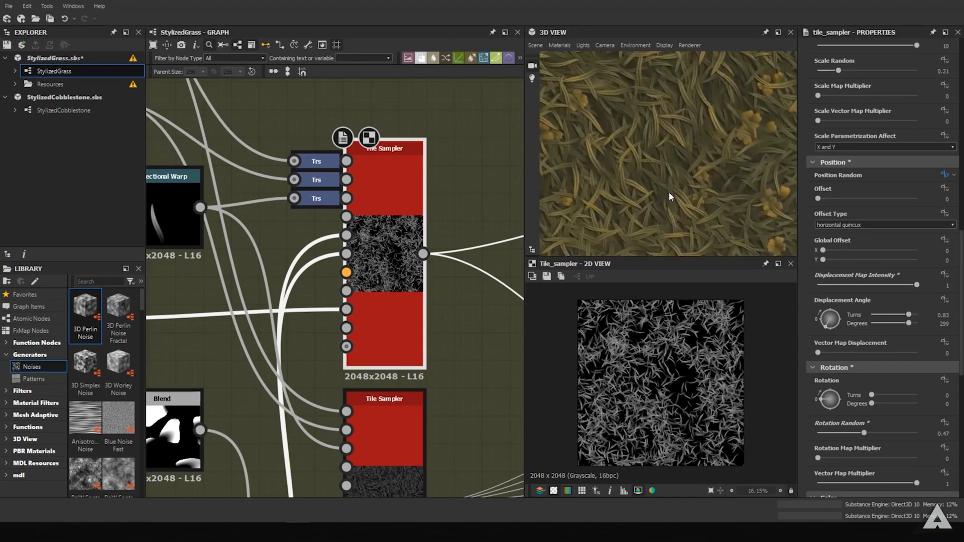
scroll(669, 192, "down", 5)
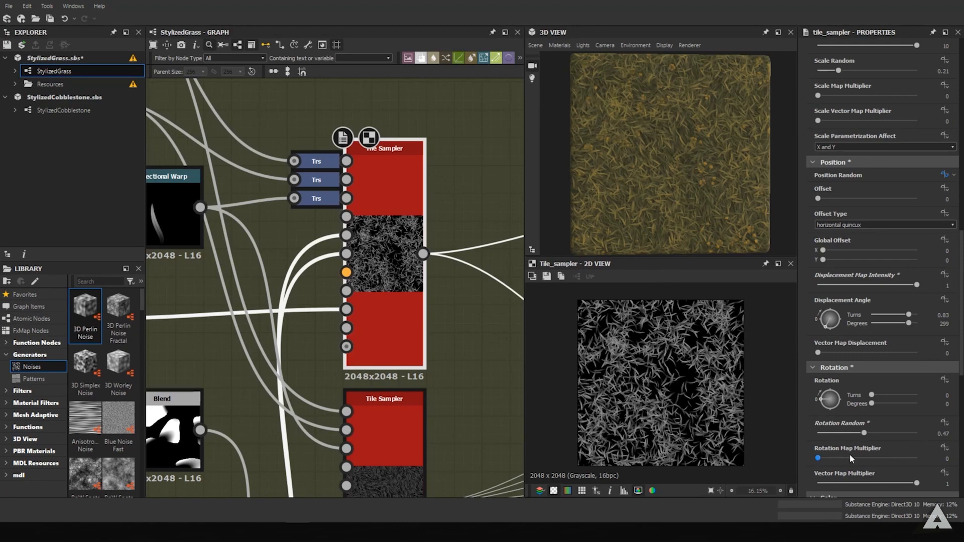
left_click_drag(850, 456, 935, 459)
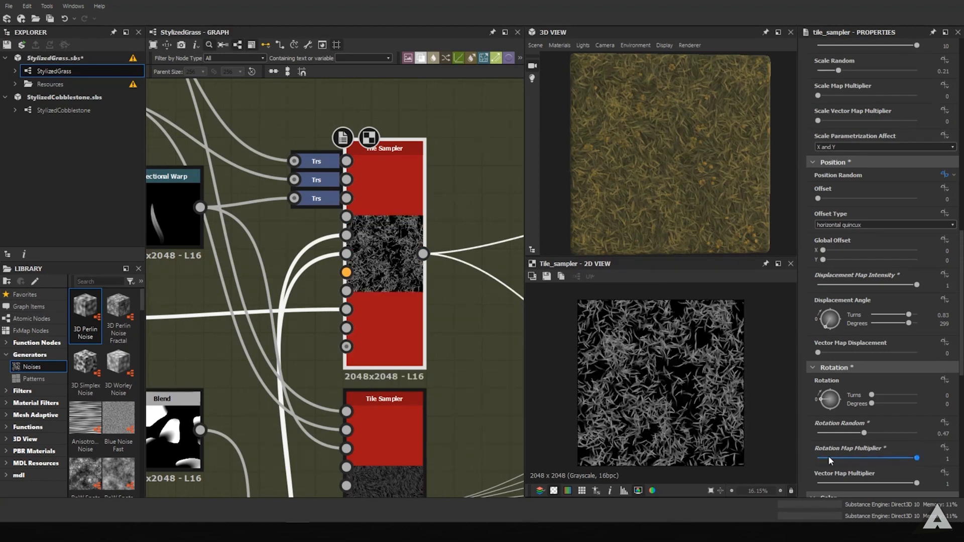
left_click_drag(833, 432, 800, 431)
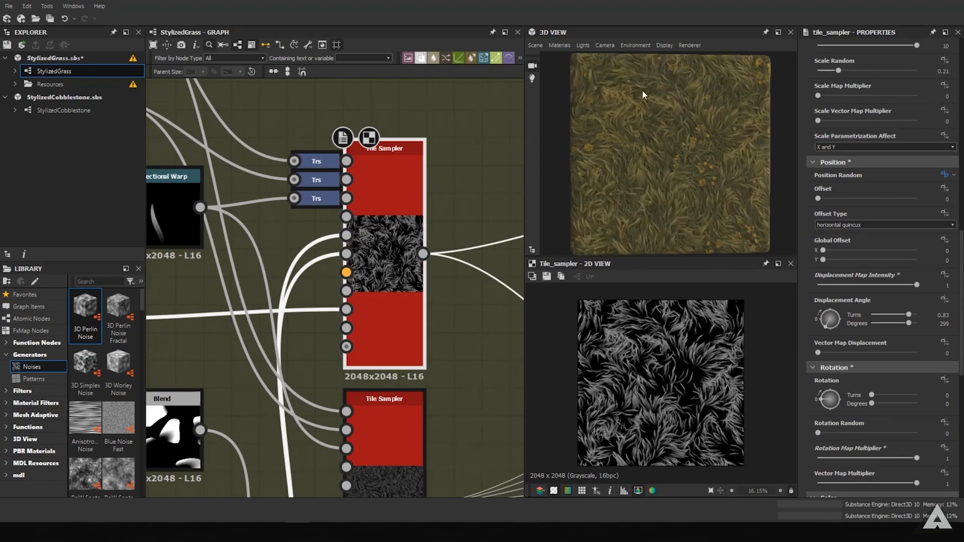
Try a Rotation Random of 0.04 on the upper Tile Sampler and set it back to 0.
middle_click_drag(383, 281, 396, 89)
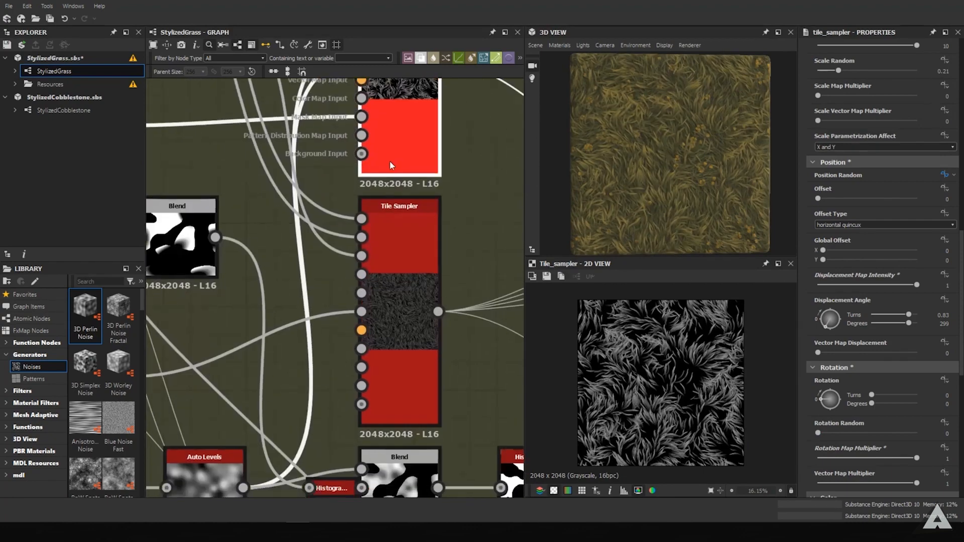
middle_click_drag(390, 161, 382, 260)
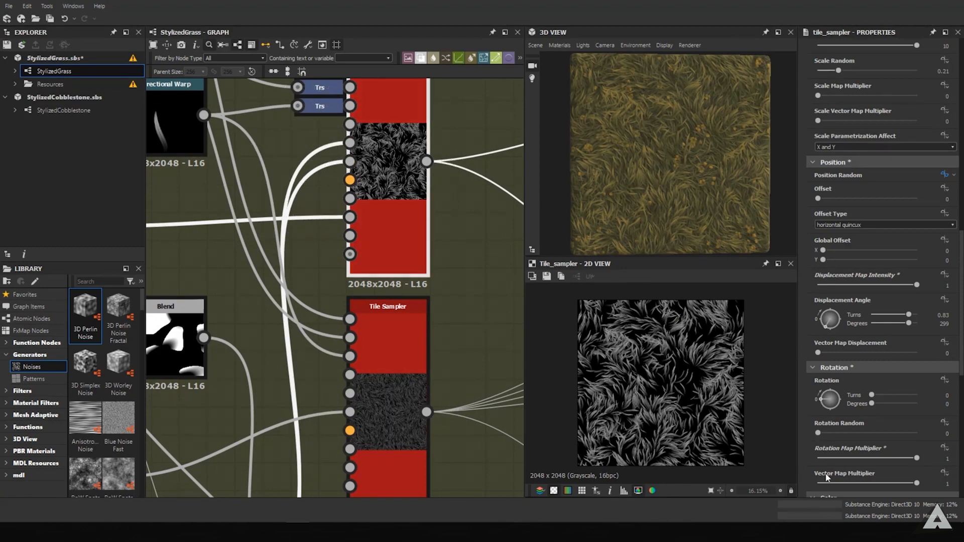
left_click(821, 433)
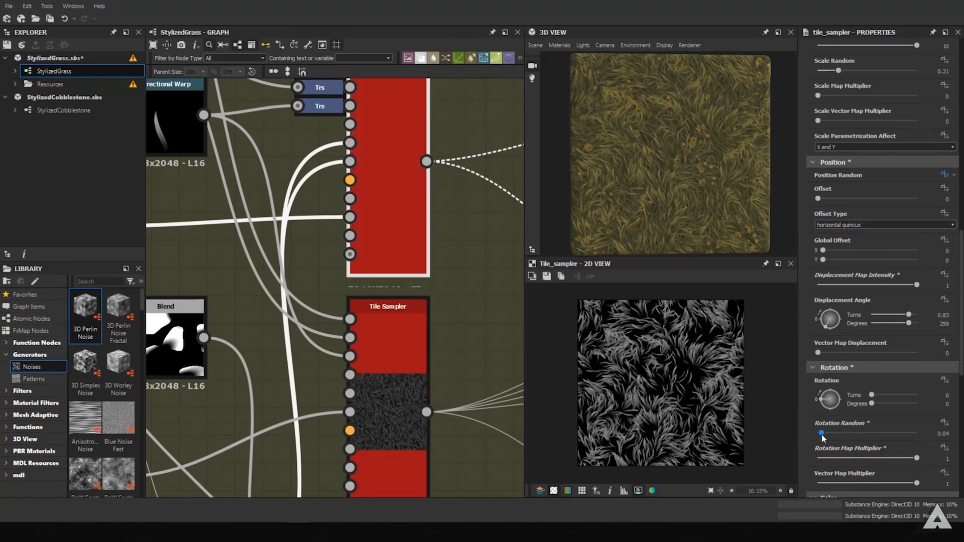
left_click_drag(821, 433, 809, 433)
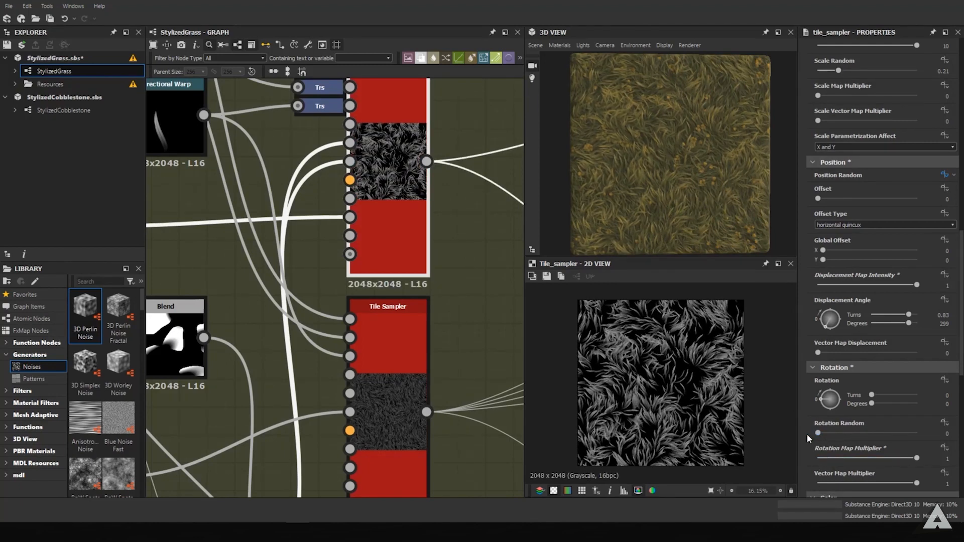
Examine the lower Tile Sampler's inputs and trace its rotation map back to the Non Uniform Blur node, comparing it with the upper sampler.
middle_click_drag(440, 360, 399, 211)
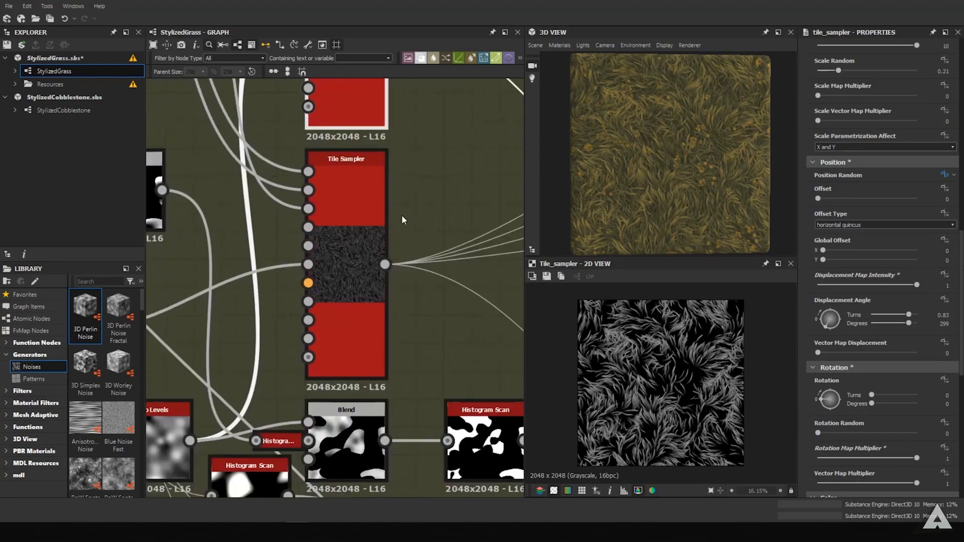
scroll(401, 215, "down", 5)
scroll(361, 197, "up", 5)
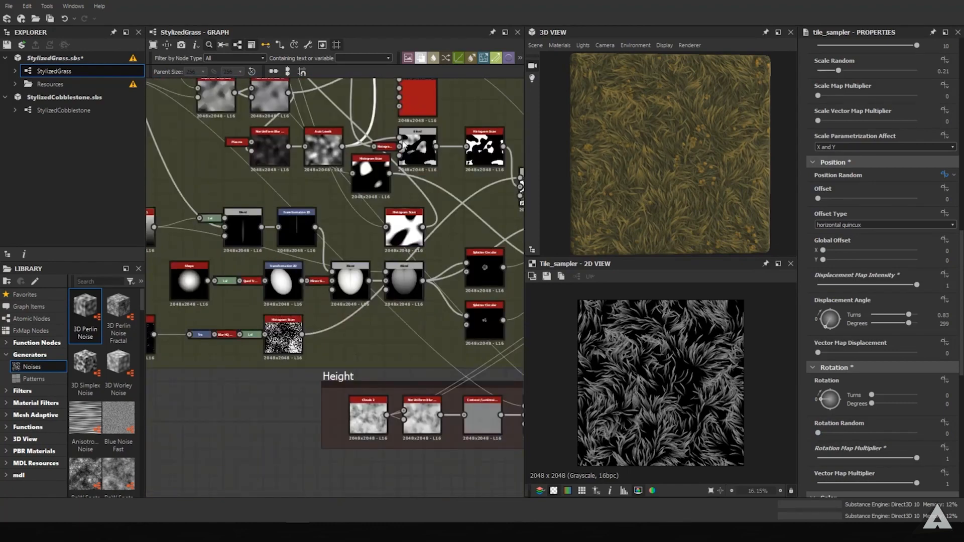
middle_click_drag(354, 166, 365, 196)
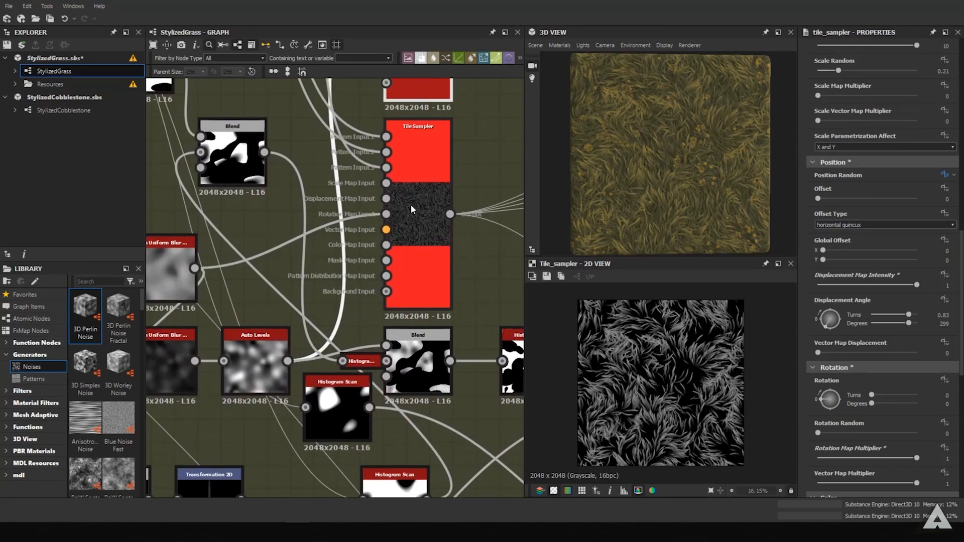
scroll(394, 204, "up", 1)
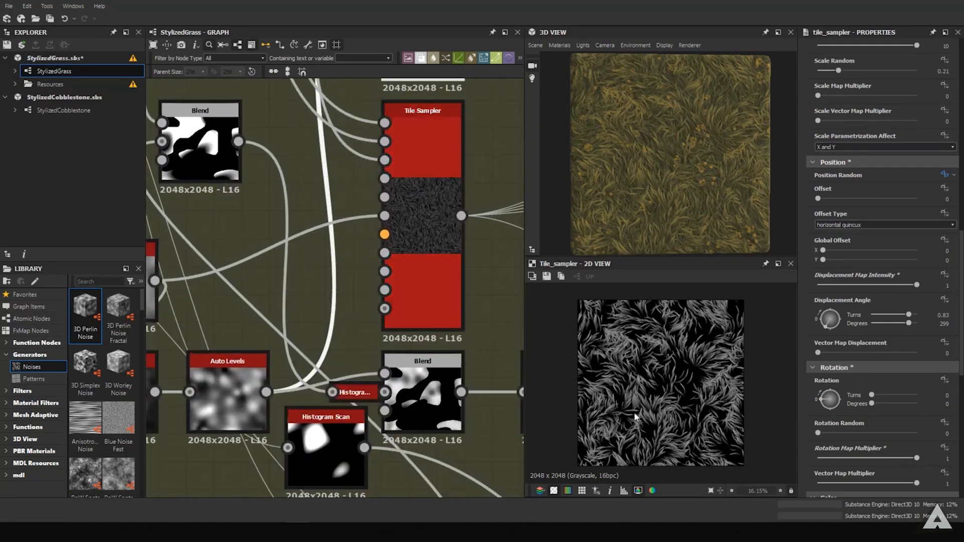
scroll(462, 360, "down", 3)
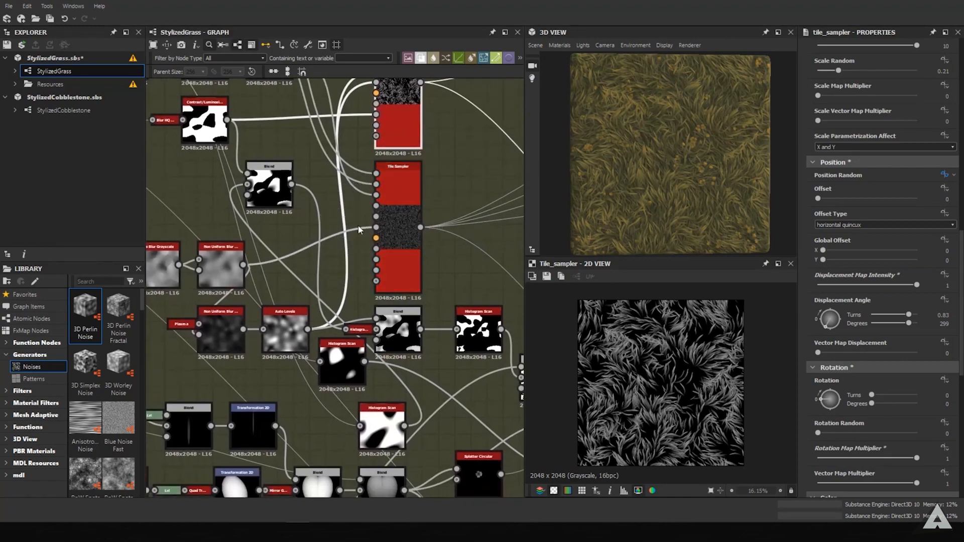
scroll(285, 257, "up", 3)
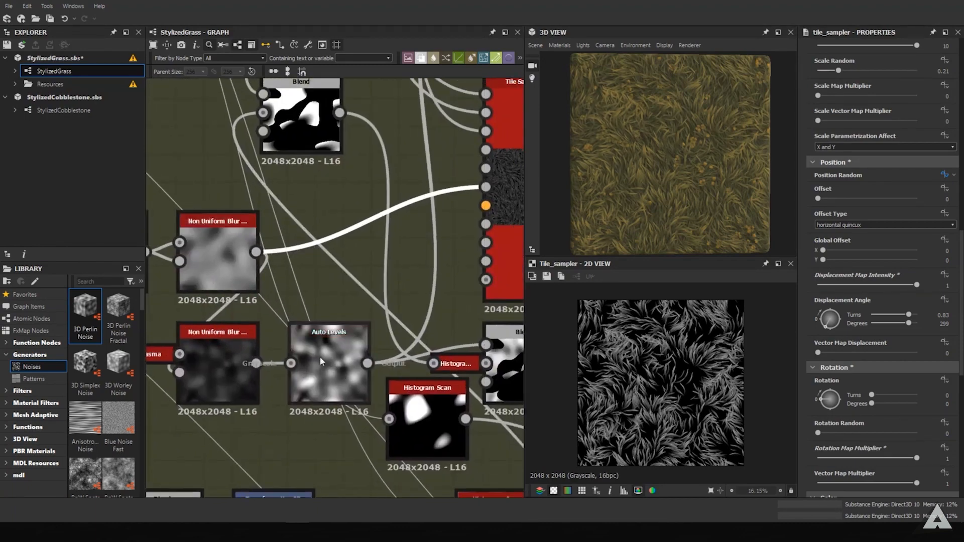
scroll(310, 364, "down", 1)
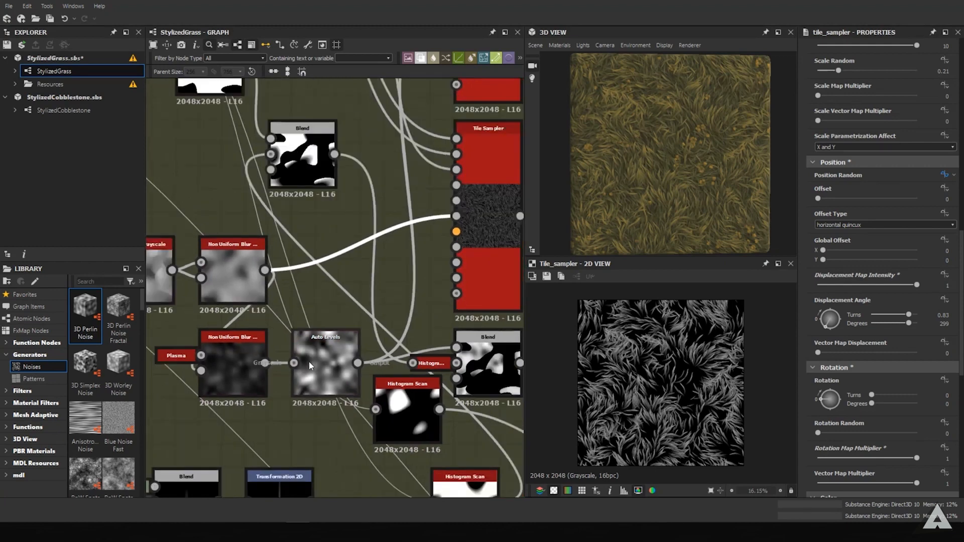
middle_click_drag(423, 178, 305, 298)
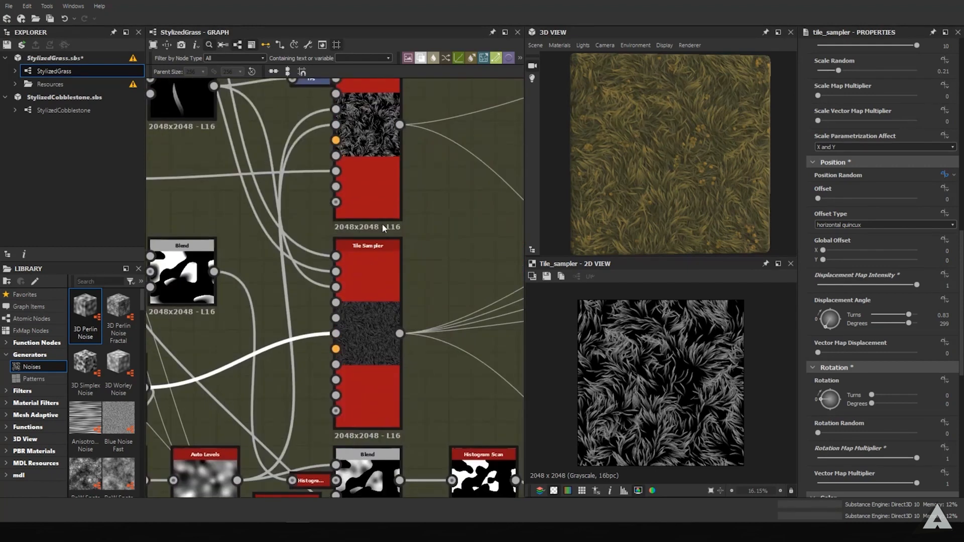
middle_click_drag(364, 253, 378, 228)
middle_click_drag(284, 301, 370, 265)
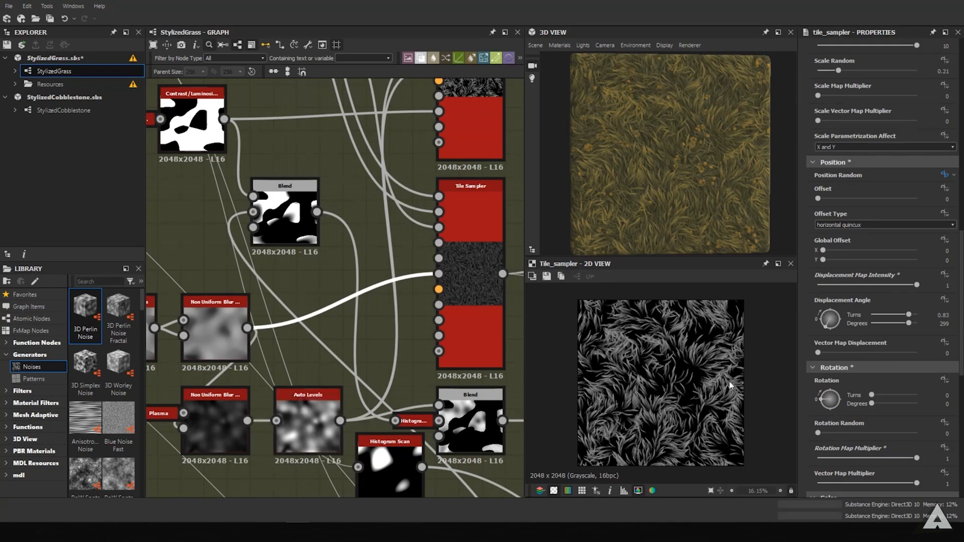
Preview the Auto Levels noise and the lower Tile Sampler's grass, and compare the pattern with the 3D material.
double_click(308, 422)
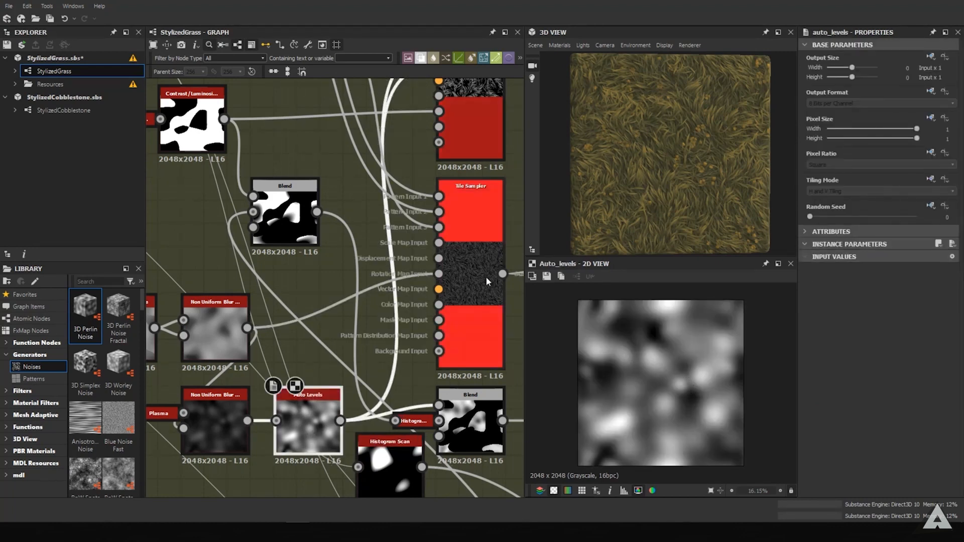
scroll(648, 369, "up", 1)
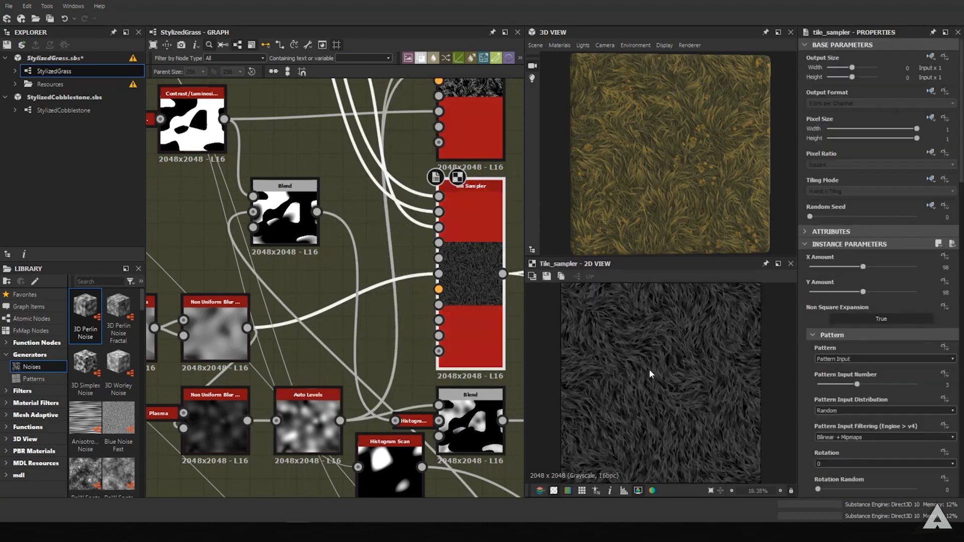
scroll(673, 151, "up", 3)
scroll(661, 392, "down", 1)
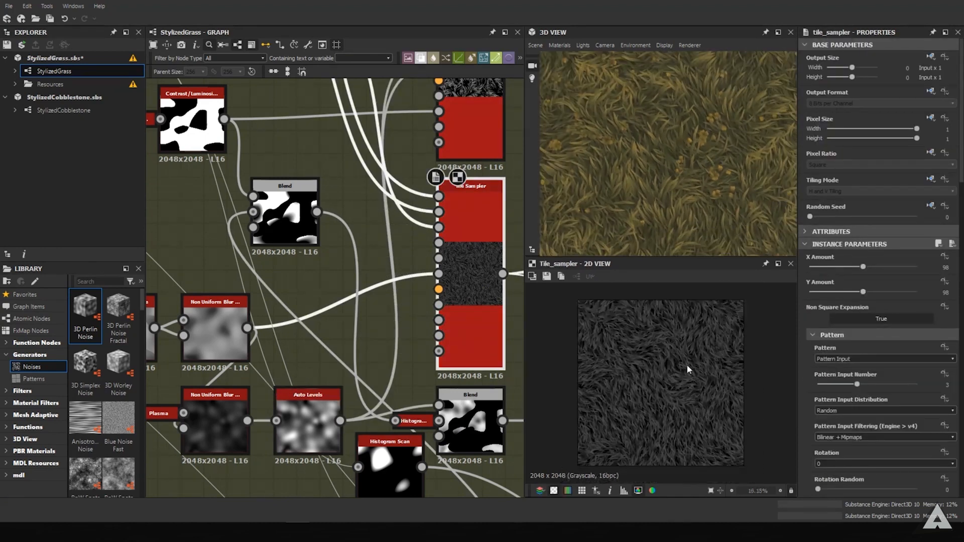
Follow the Tile Sampler outputs to the final Max (Lighten) Blend and inspect the combined grass and flower height in the 2D preview.
middle_click_drag(417, 346, 375, 234)
middle_click_drag(432, 242, 418, 230)
scroll(418, 230, "down", 3)
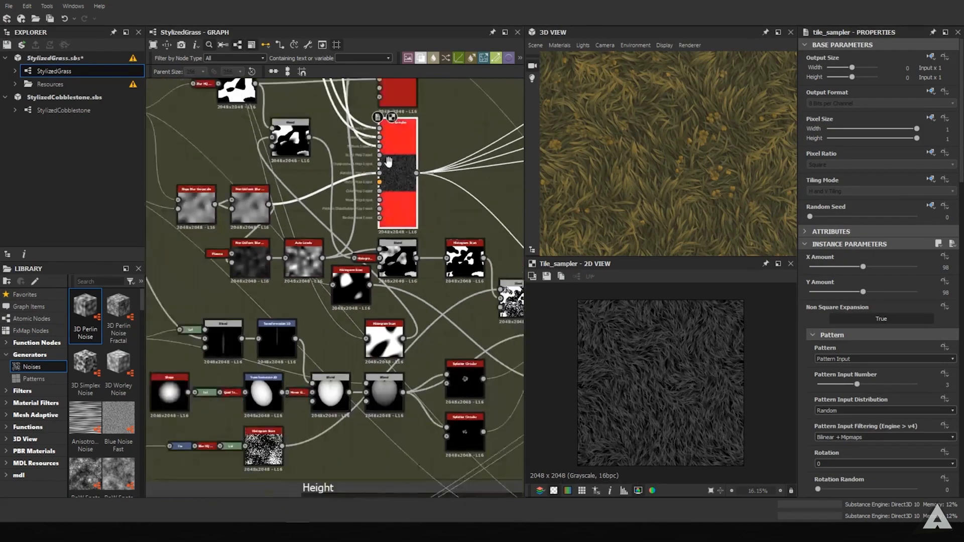
middle_click_drag(391, 151, 180, 276)
scroll(180, 276, "down", 1)
middle_click_drag(395, 234, 334, 158)
double_click(320, 355)
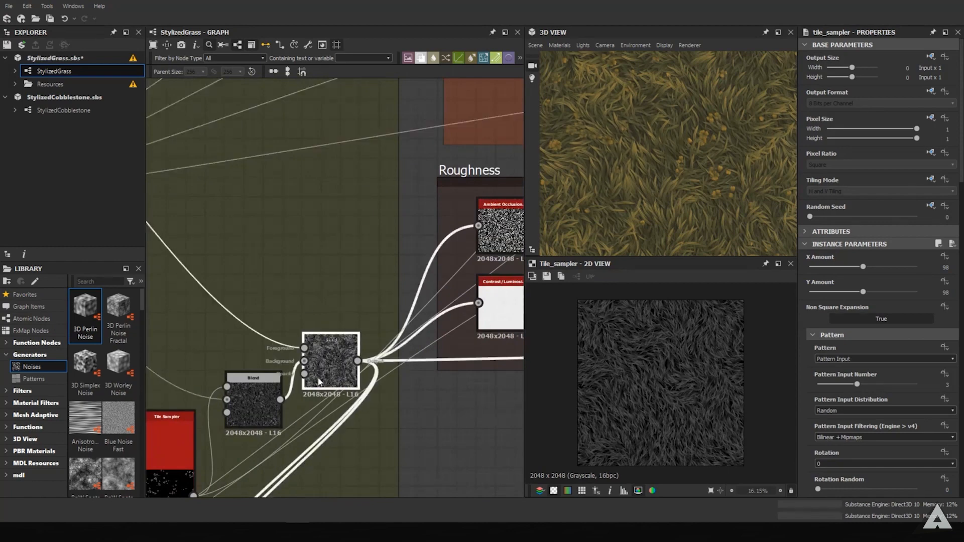
middle_click_drag(320, 356, 478, 228)
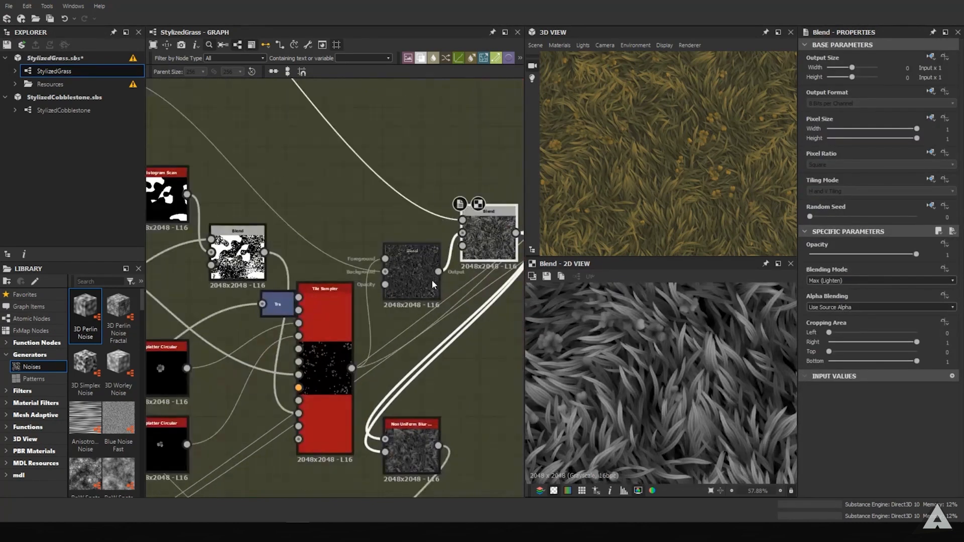
scroll(547, 392, "up", 4)
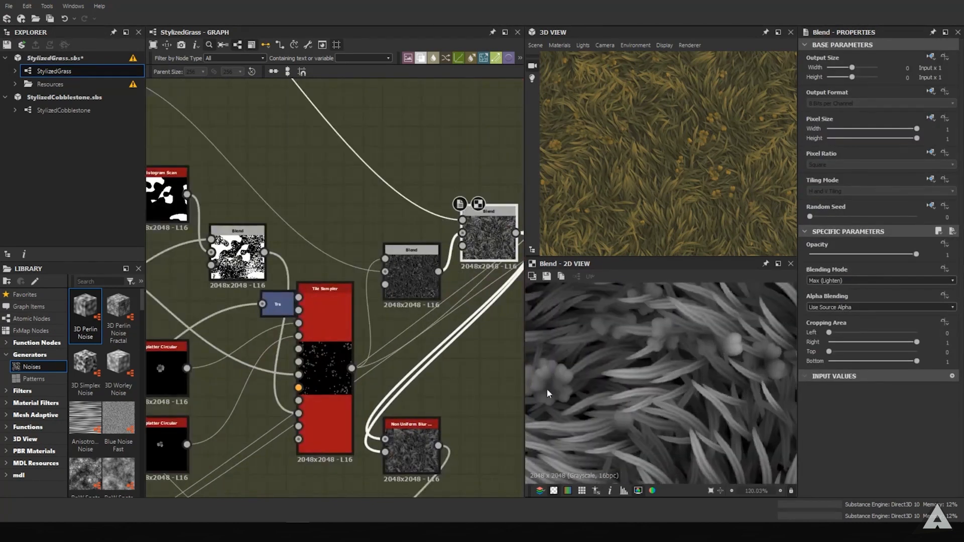
scroll(564, 399, "down", 5)
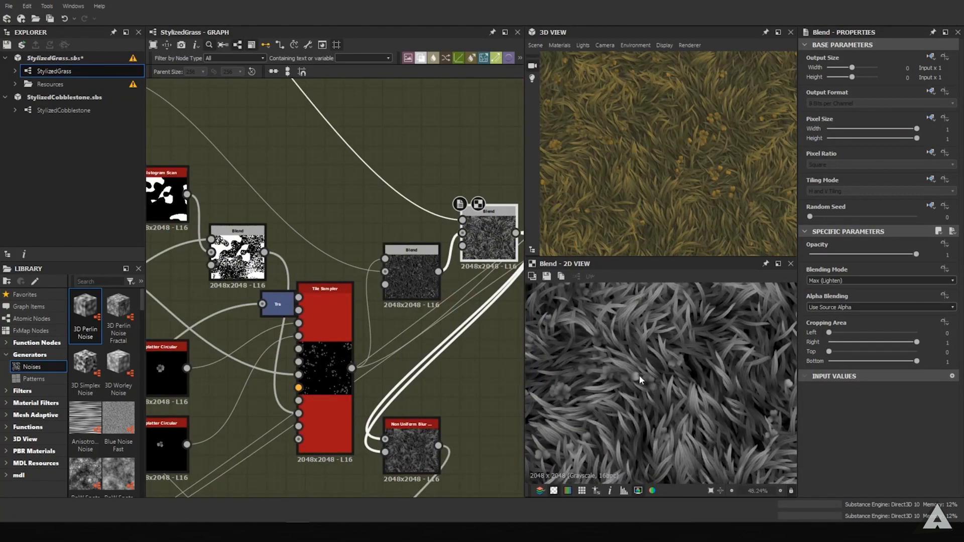
scroll(673, 397, "down", 2)
Try a pink flower colour on the HSL node after the flower Gradient Map, with Hue 0.35 and Saturation 0.81.
middle_click_drag(456, 264, 170, 389)
scroll(365, 245, "up", 2)
middle_click_drag(464, 203, 336, 268)
middle_click_drag(475, 201, 413, 191)
middle_click_drag(405, 257, 396, 329)
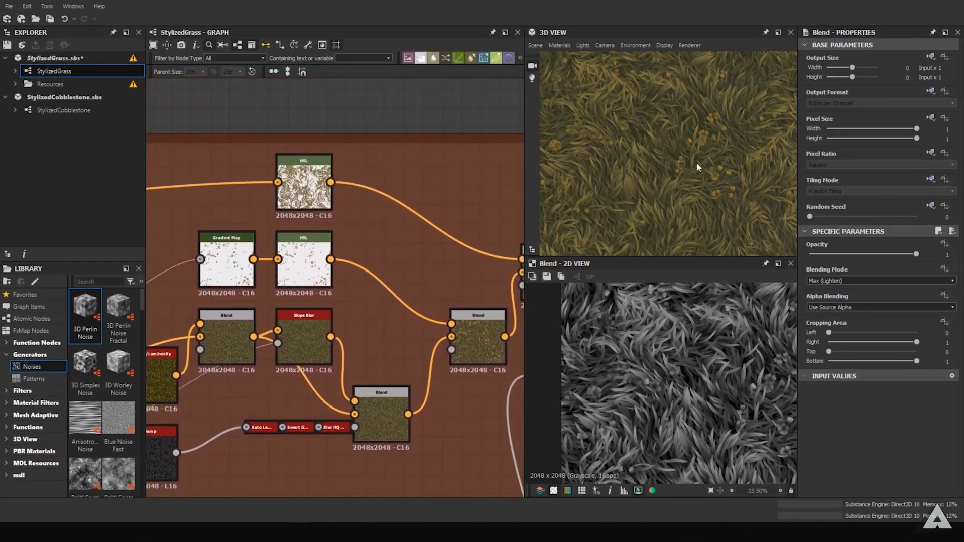
middle_click_drag(321, 219, 433, 163)
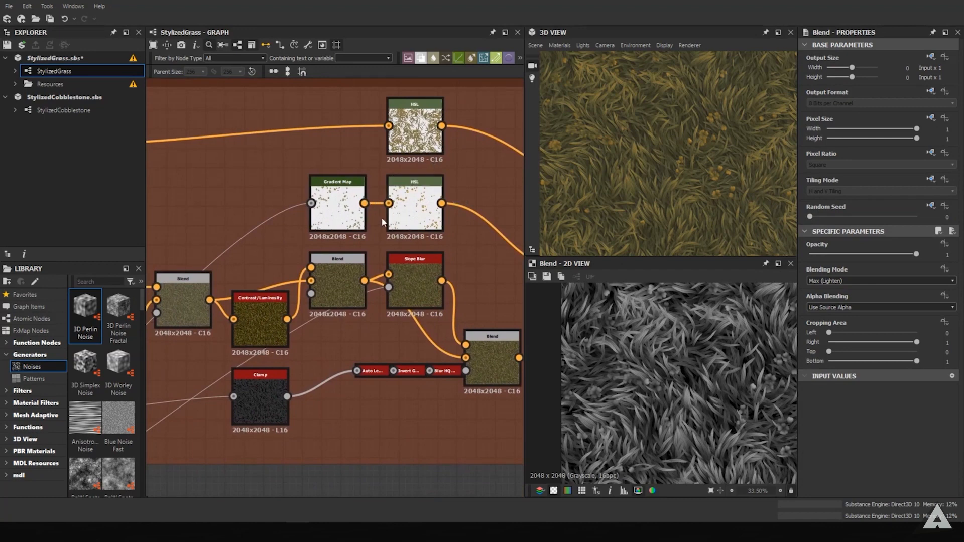
left_click(442, 212)
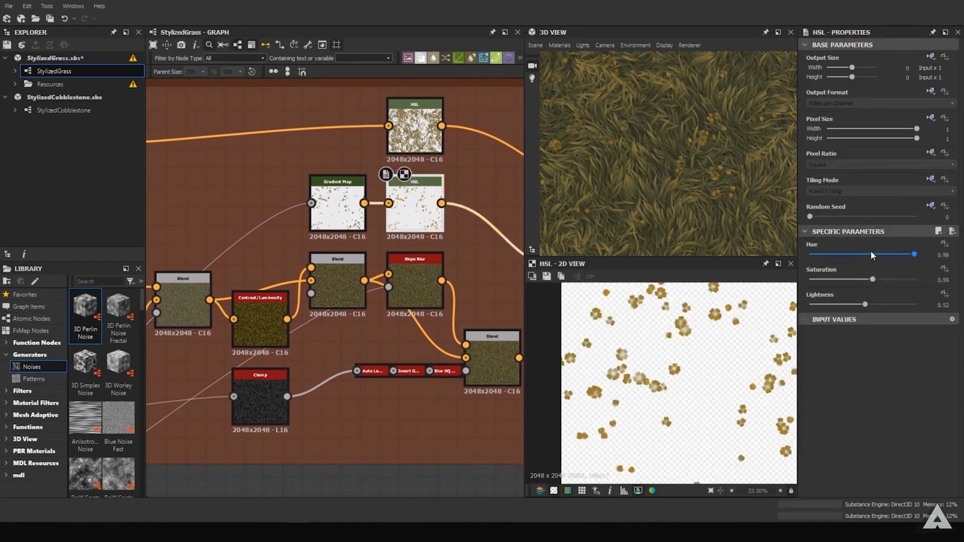
left_click_drag(870, 250, 896, 279)
scroll(707, 211, "down", 2)
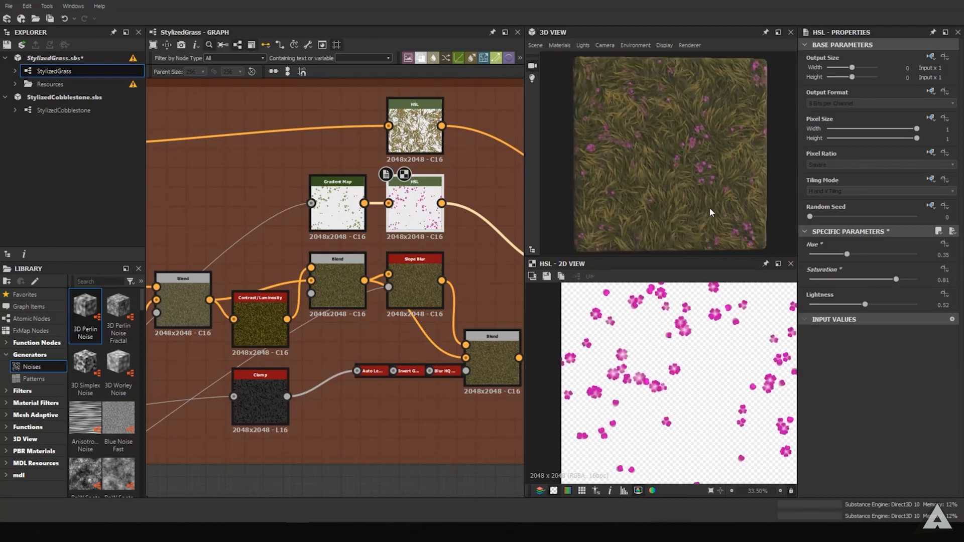
Try a pale flower colour on the same HSL node with Hue 0.54, Saturation 0.15 and Lightness 0.73.
left_click(827, 255)
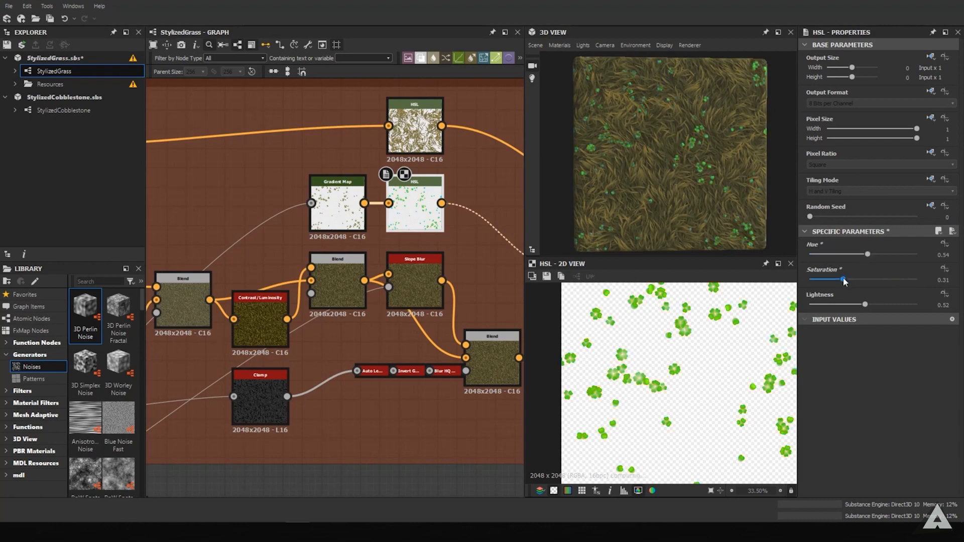
left_click(832, 280)
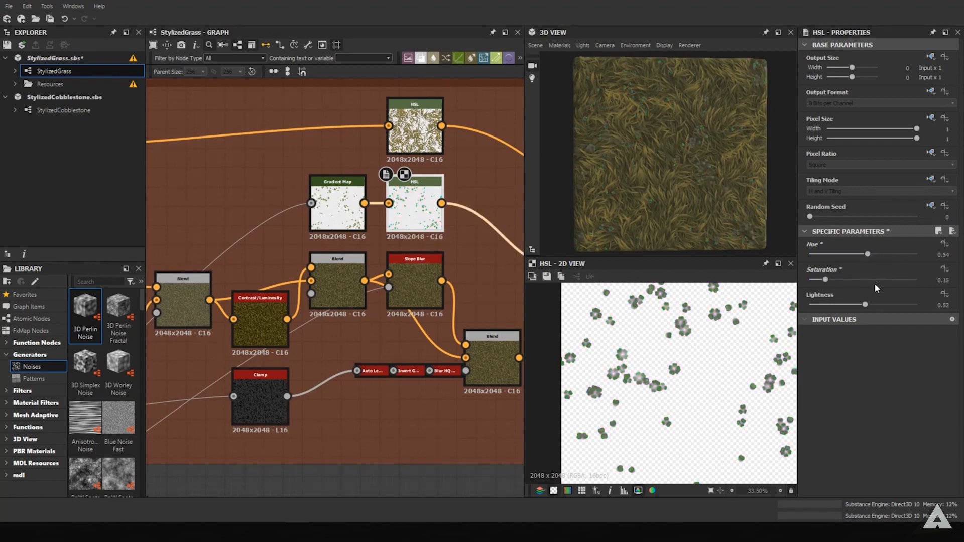
left_click(888, 305)
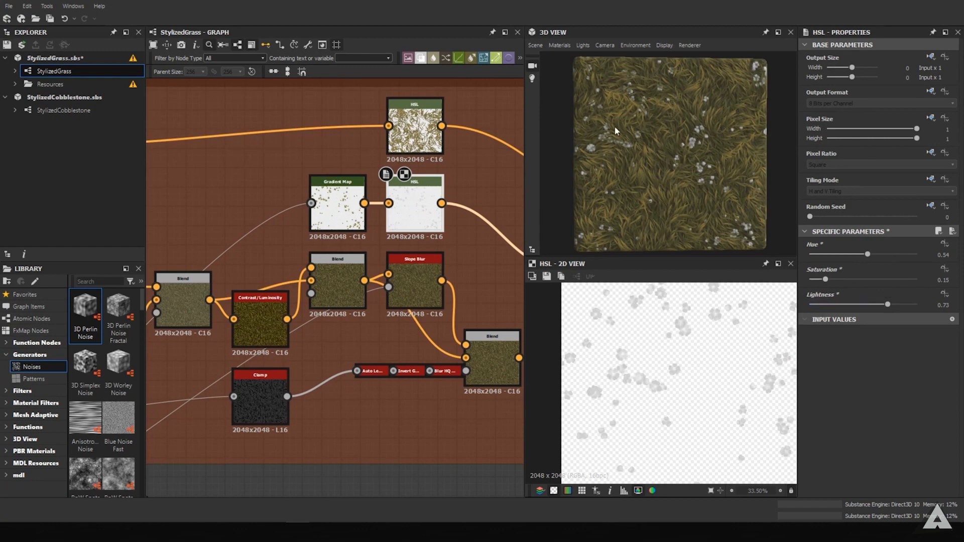
middle_click_drag(459, 212, 434, 200)
Undo the Hue, Saturation and Lightness changes on the flower HSL node.
key("ctrl+z")
key("ctrl+z")
key("ctrl+z")
key("ctrl+z")
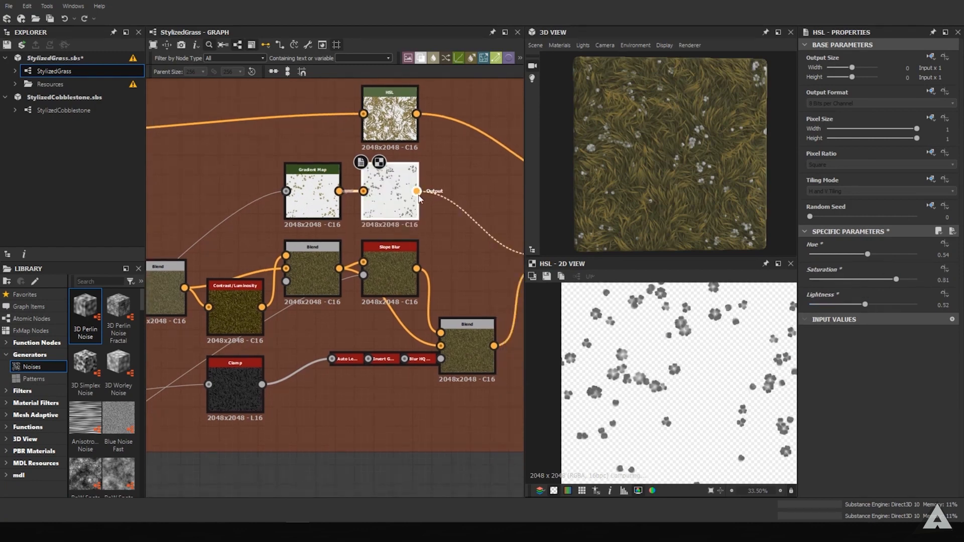
key("ctrl+y")
key("ctrl+y")
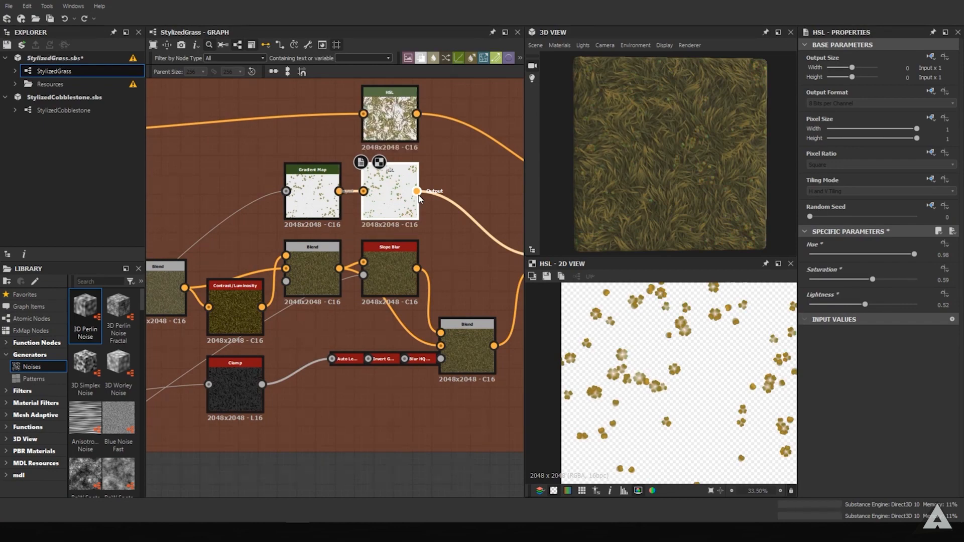
Trace back from the flower HSL node to the flower Tile Sampler's mask chain and inspect the Subtract Blend's settings.
scroll(236, 210, "down", 2)
middle_click_drag(238, 211, 376, 101)
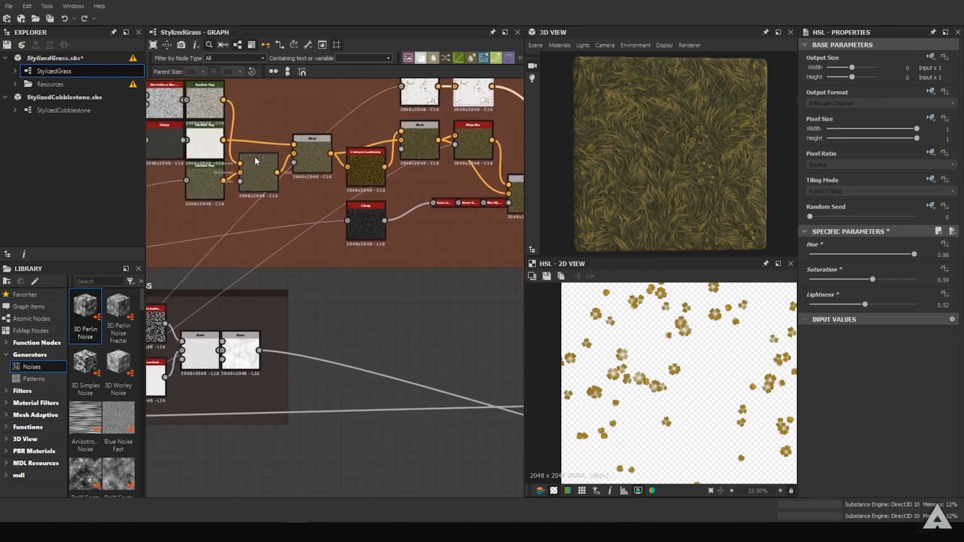
middle_click_drag(256, 161, 446, 95)
middle_click_drag(180, 251, 374, 340)
scroll(431, 347, "up", 1)
scroll(405, 320, "up", 2)
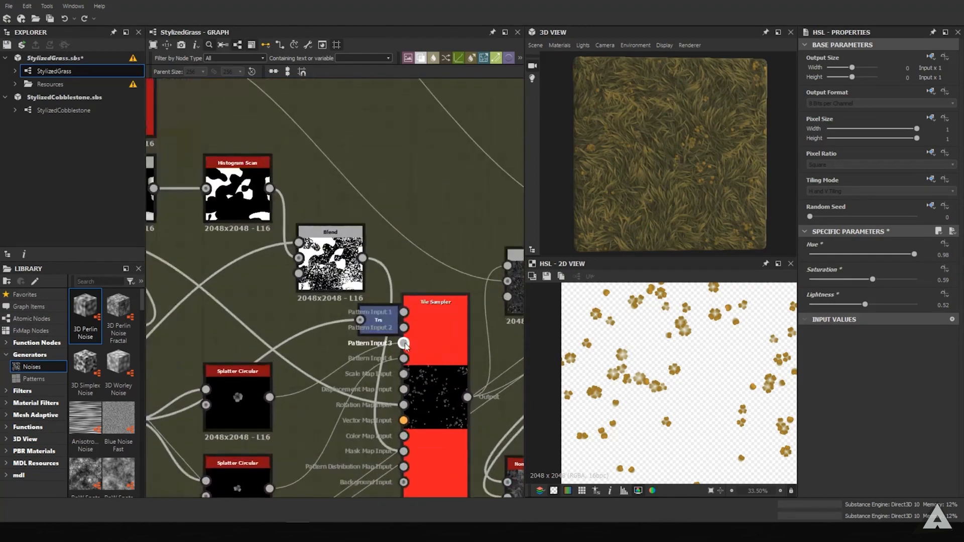
middle_click_drag(335, 311, 446, 332)
middle_click_drag(281, 273, 391, 298)
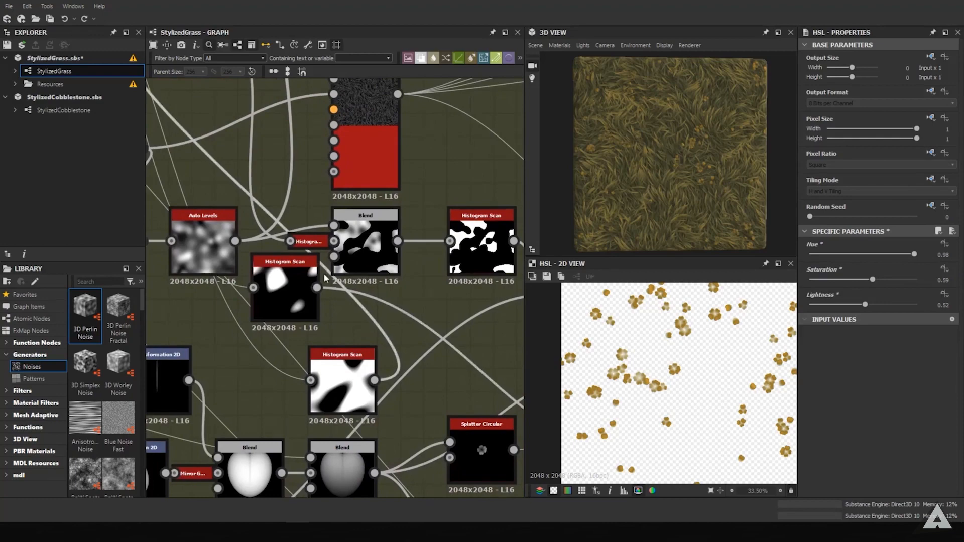
left_click(364, 244)
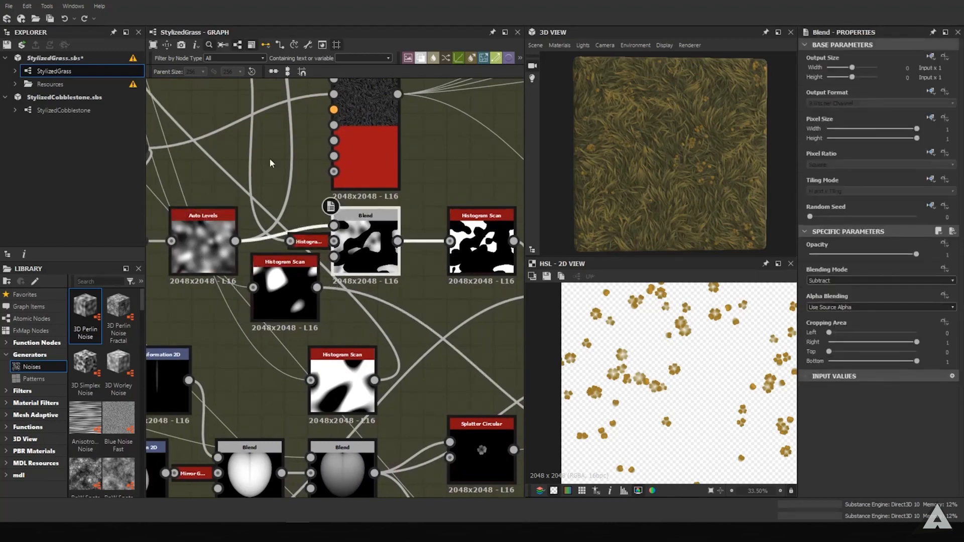
Look over the Contrast/Luminosity mask and its Blend, and preview the Subtract Blend beside Auto Levels in the 2D view.
middle_click_drag(279, 155, 419, 449)
scroll(339, 354, "up", 1)
middle_click_drag(339, 354, 468, 360)
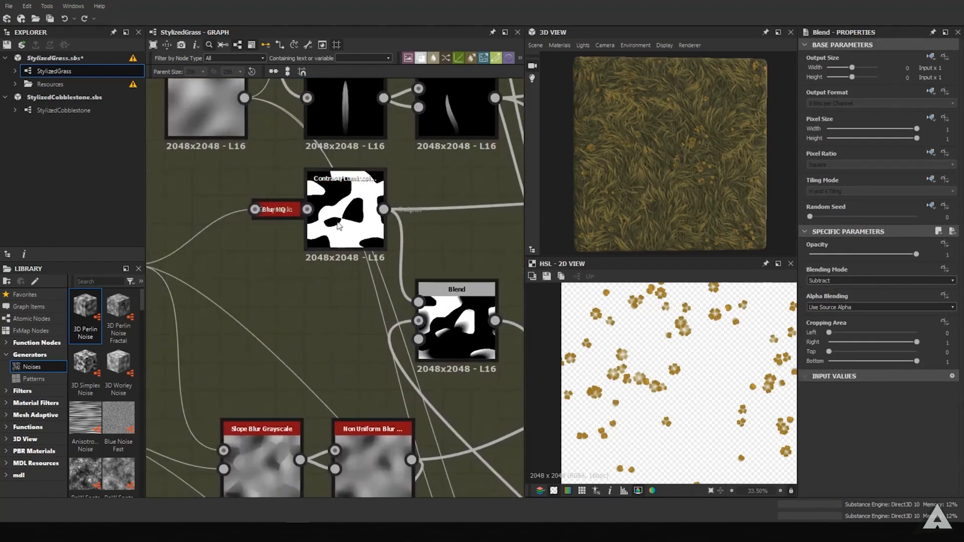
middle_click_drag(502, 482, 377, 371)
middle_click_drag(481, 437, 369, 325)
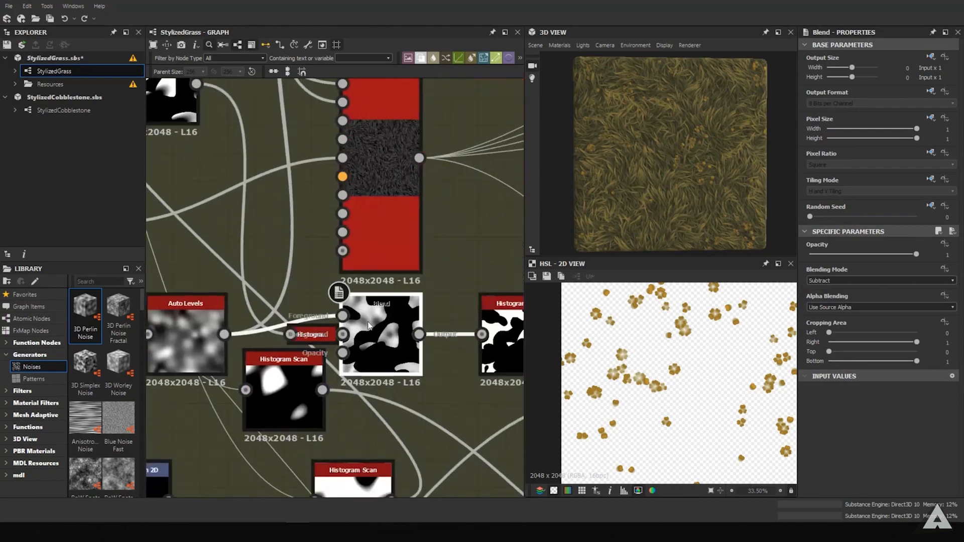
double_click(403, 365)
Examine the flower patches on the grass in the 3D view against the Subtract Blend mask.
scroll(579, 380, "down", 3)
scroll(670, 153, "up", 3)
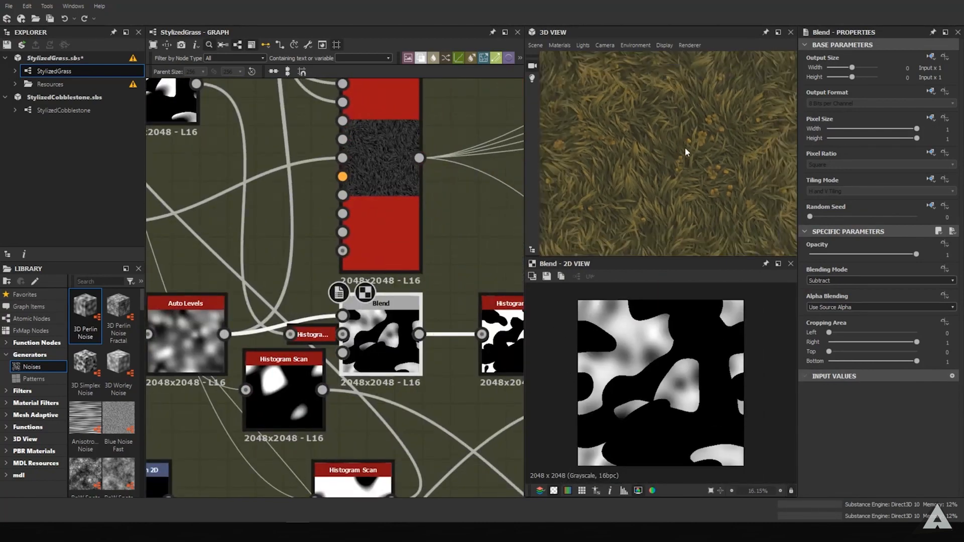
scroll(704, 161, "down", 3)
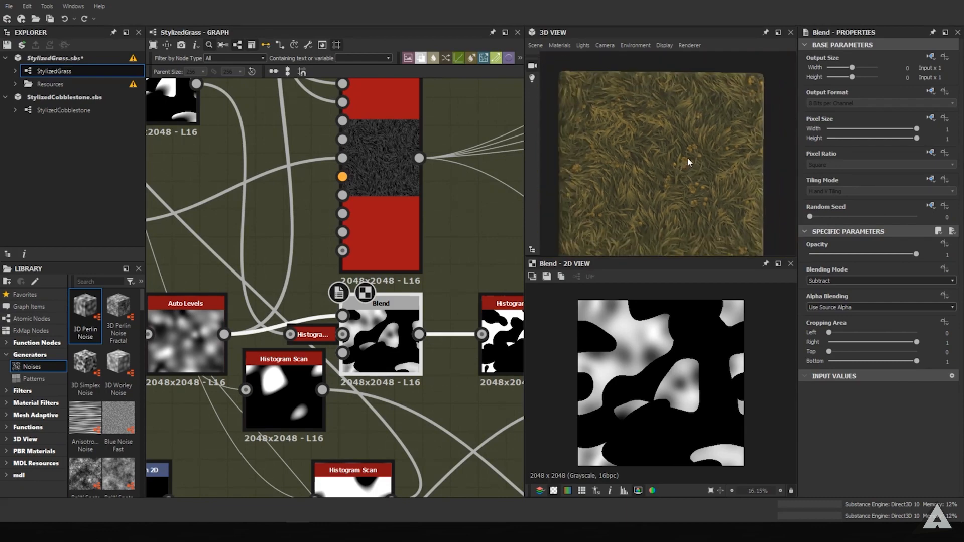
scroll(686, 163, "up", 3)
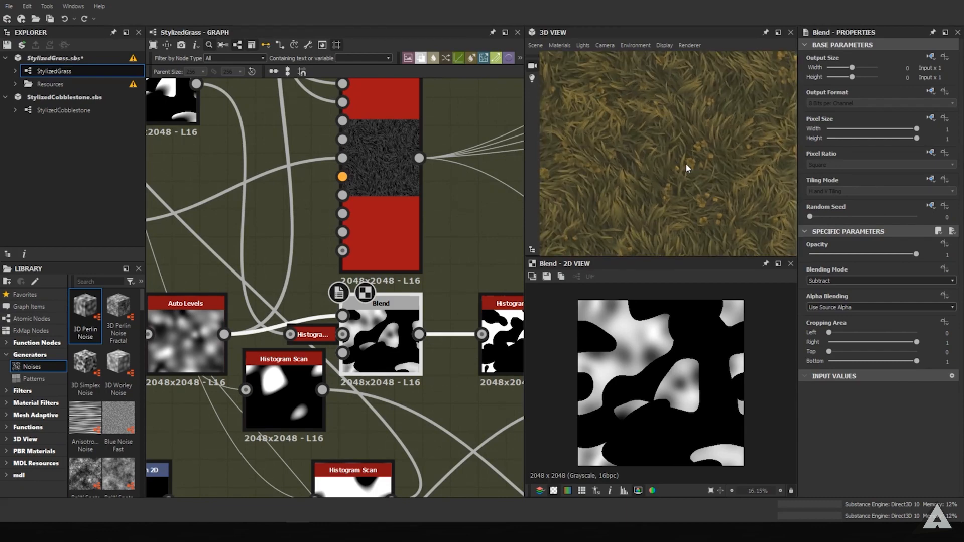
Preview the Histogram Scan that follows the Subtract Blend in the flower mask chain.
middle_click_drag(376, 189, 288, 187)
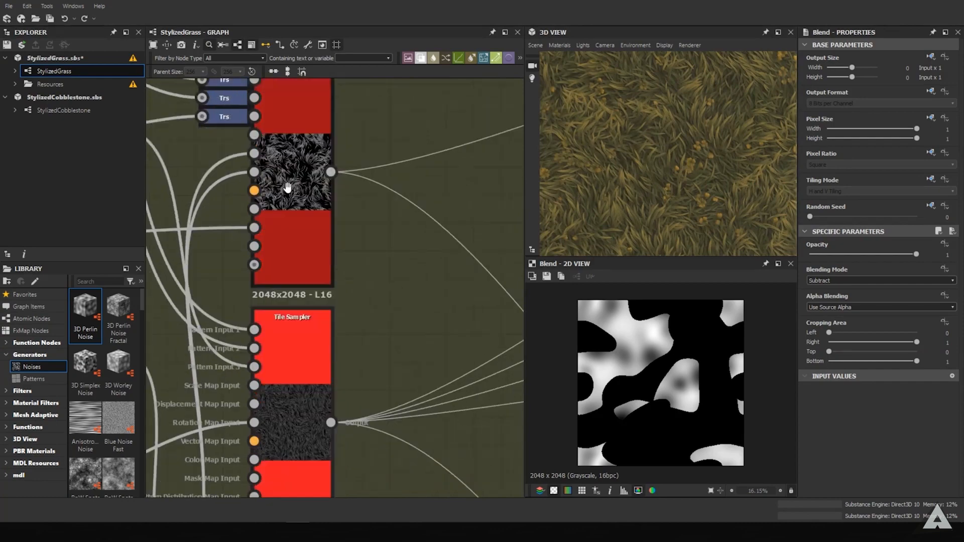
middle_click_drag(359, 397, 331, 191)
middle_click_drag(420, 375, 326, 252)
left_click(312, 250)
double_click(312, 251)
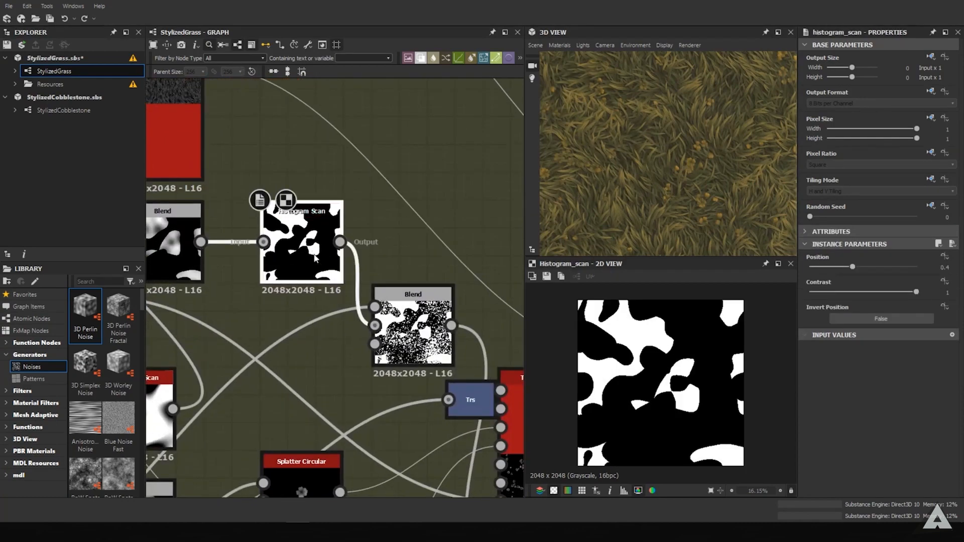
Preview the Max (Lighten) Blend feeding the flower Tile Sampler's mask and examine its scattered dots up close.
left_click(385, 386)
middle_click_drag(386, 387, 345, 330)
middle_click_drag(324, 366, 281, 318)
double_click(326, 221)
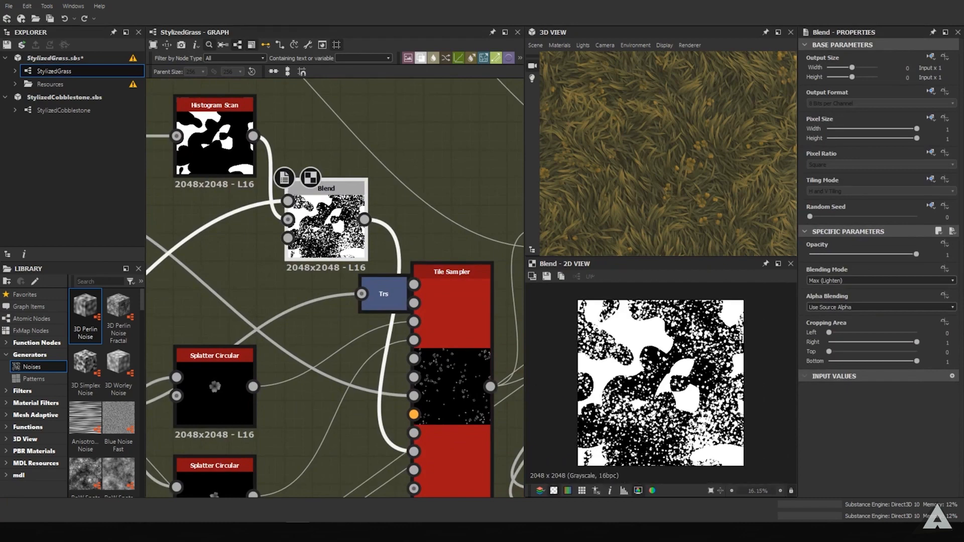
scroll(658, 423, "up", 3)
scroll(653, 425, "up", 5)
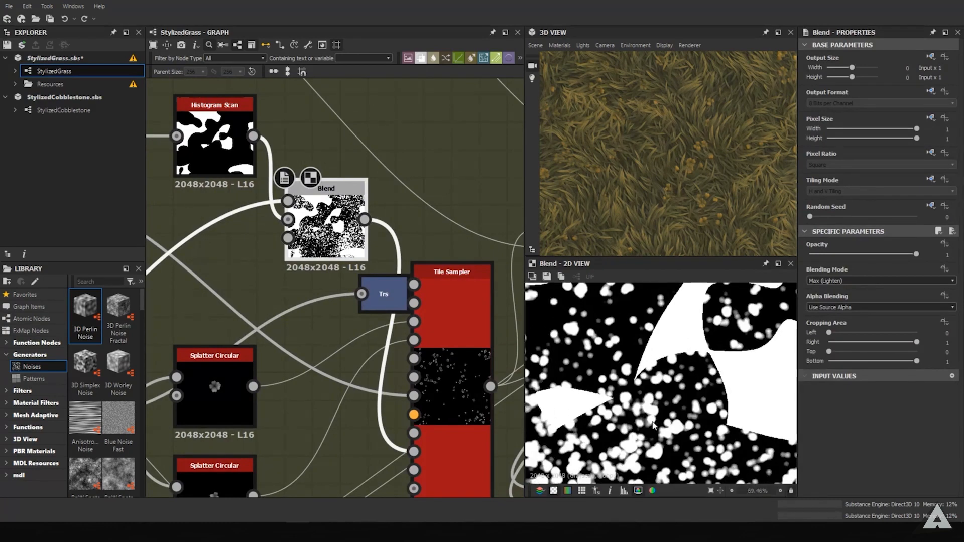
scroll(665, 178, "down", 5)
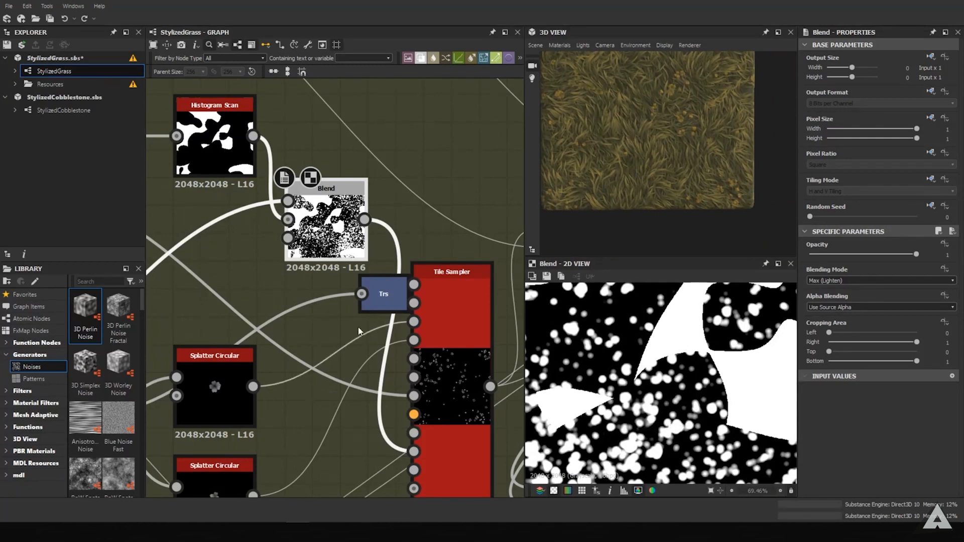
Preview the flower Tile Sampler's output and examine the scattered flowers up close.
middle_click_drag(359, 330, 299, 259)
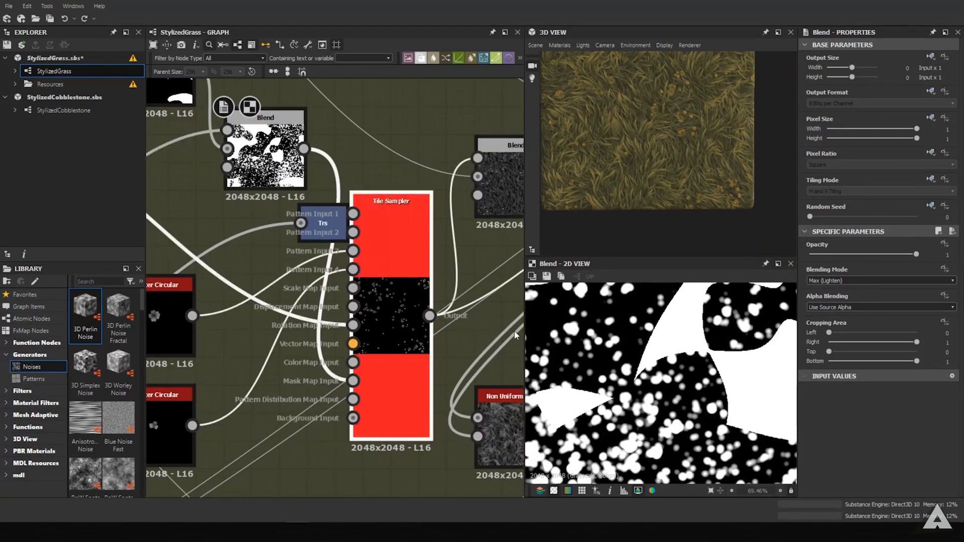
double_click(386, 275)
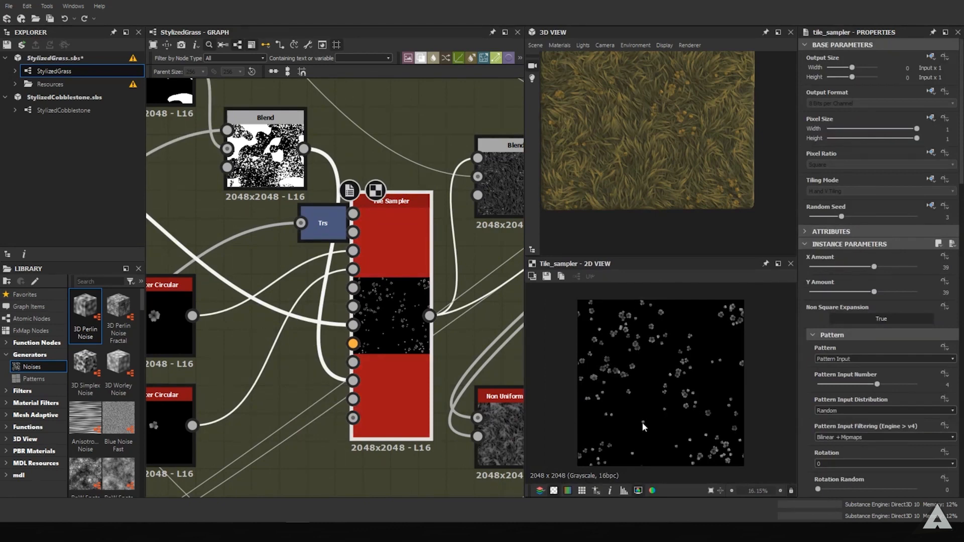
scroll(642, 422, "up", 4)
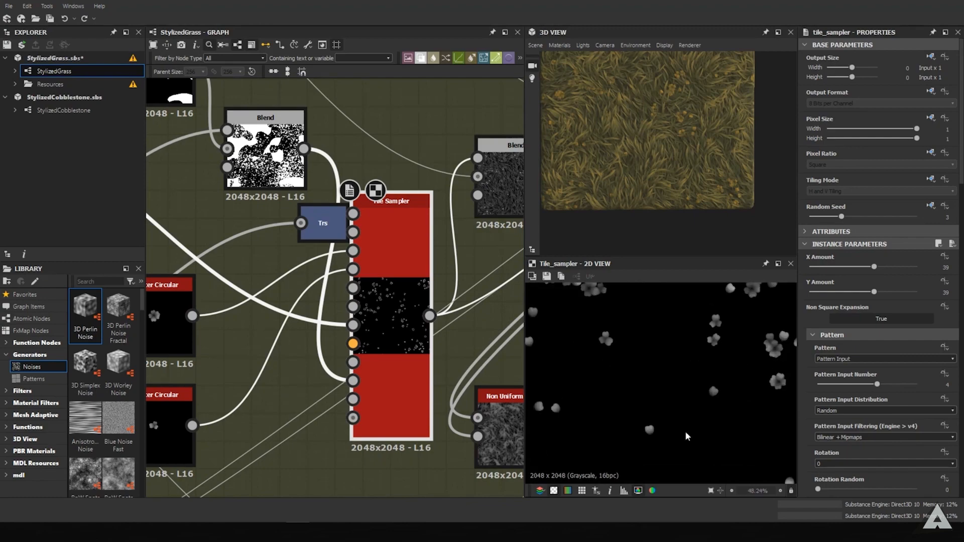
Trace the flower masks back through the Histogram Scans and preview the Subtract Blend after Contrast/Luminosity.
middle_click_drag(292, 307, 483, 188)
middle_click_drag(256, 197, 381, 231)
scroll(381, 231, "down", 1)
middle_click_drag(277, 261, 325, 308)
scroll(369, 265, "down", 3)
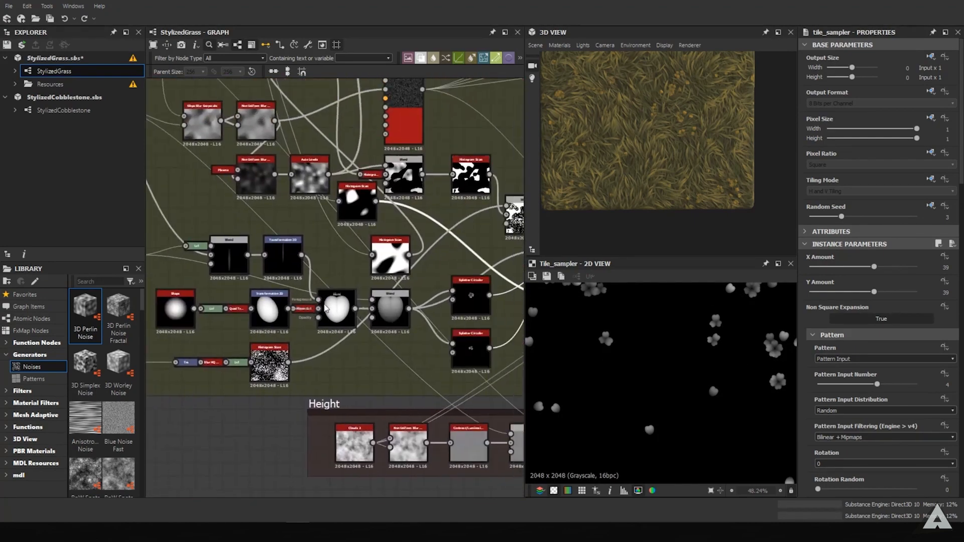
middle_click_drag(353, 249, 331, 260)
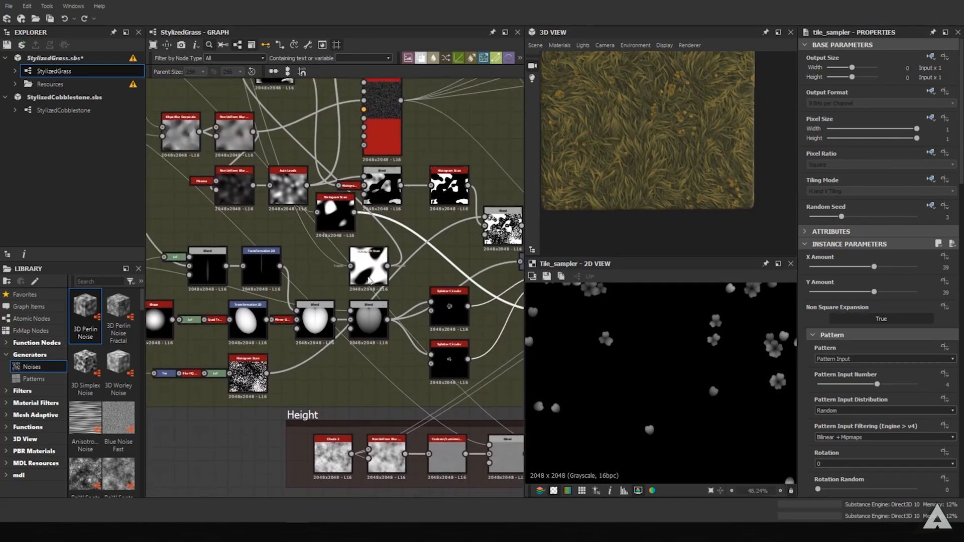
middle_click_drag(231, 282, 287, 390)
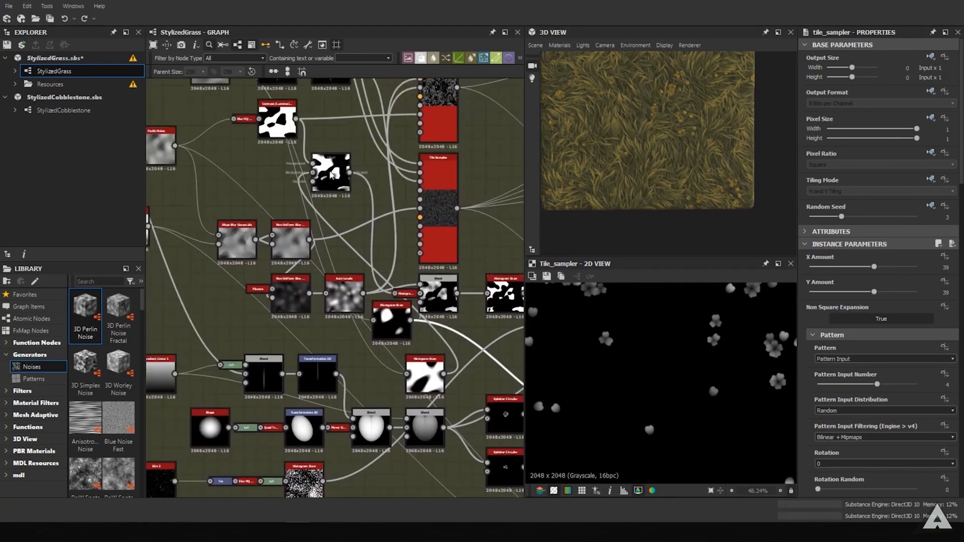
left_click(330, 174)
middle_click_drag(291, 349, 253, 223)
scroll(253, 223, "down", 1)
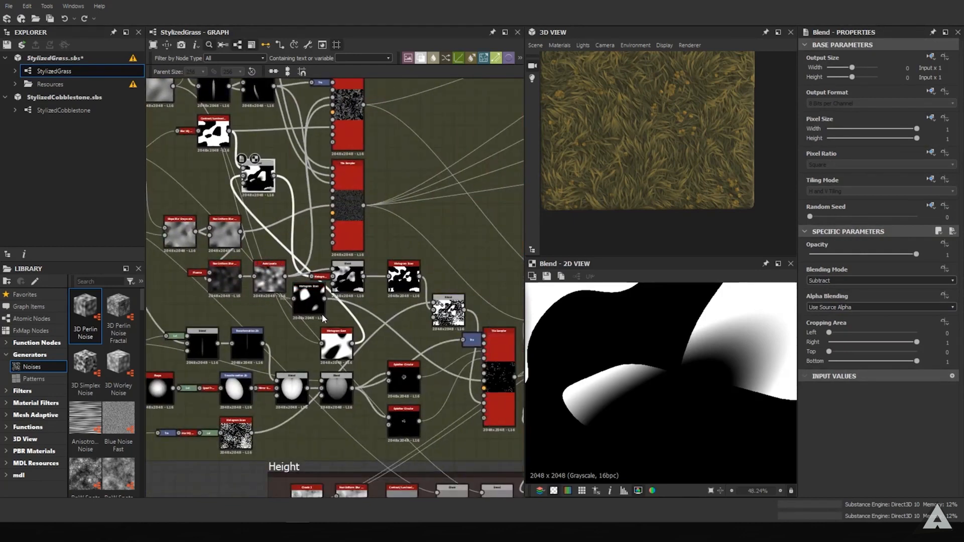
Preview the Paraboloid Shape node that starts the petal, and the Levels node after it.
middle_click_drag(323, 319, 313, 270)
scroll(398, 283, "up", 3)
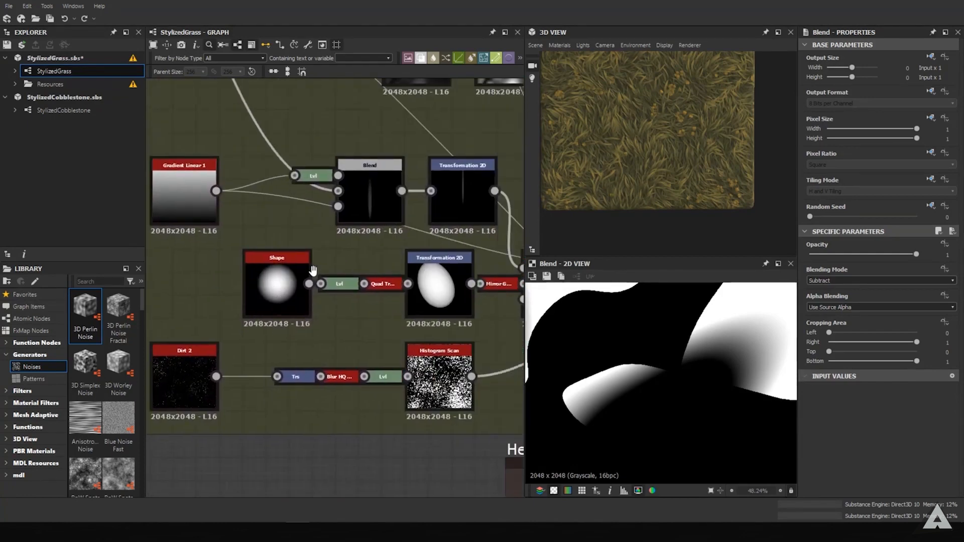
left_click(278, 303)
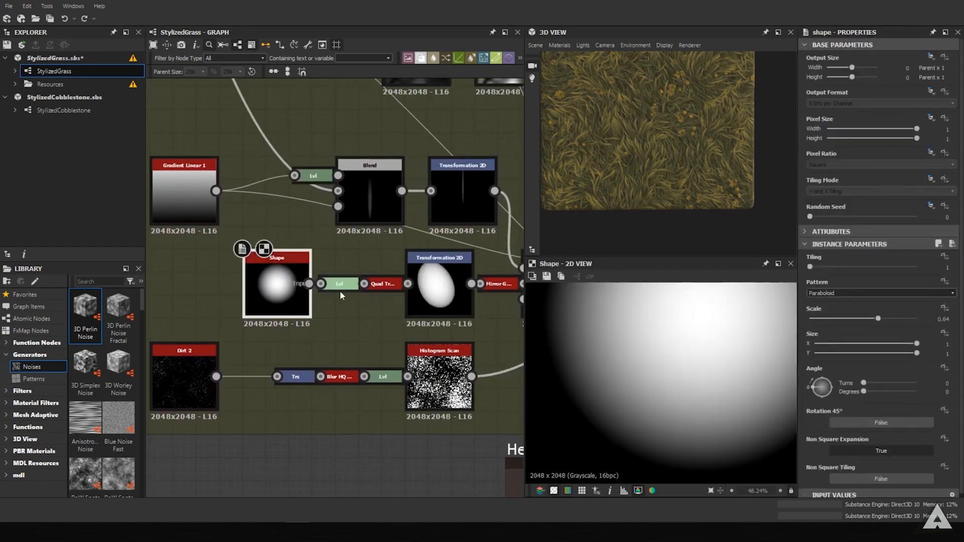
left_click(339, 290)
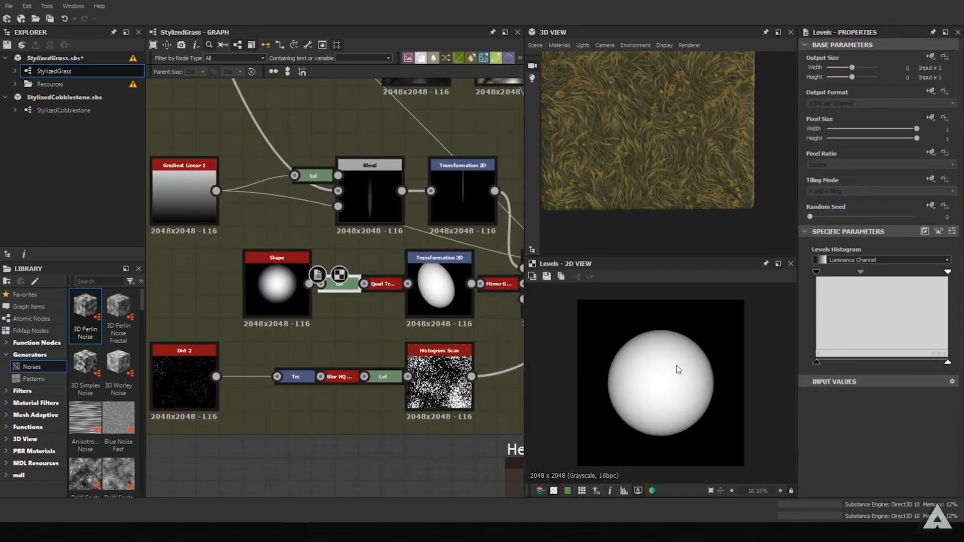
scroll(683, 341, "up", 3)
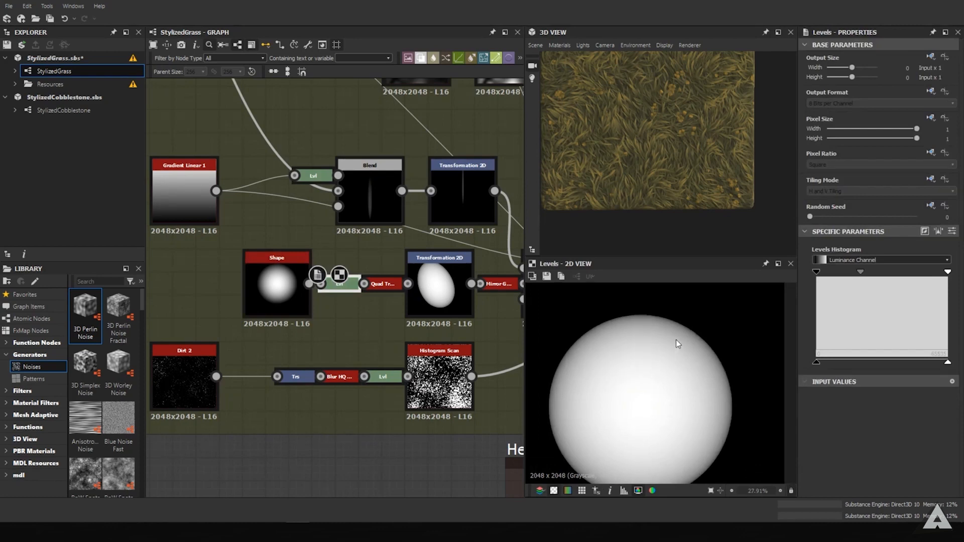
Preview the petal's Quad Transform and Mirror Grayscale nodes to see how the sphere becomes a heart-shaped petal.
middle_click_drag(389, 291, 278, 291)
left_click(271, 284)
scroll(695, 390, "down", 4)
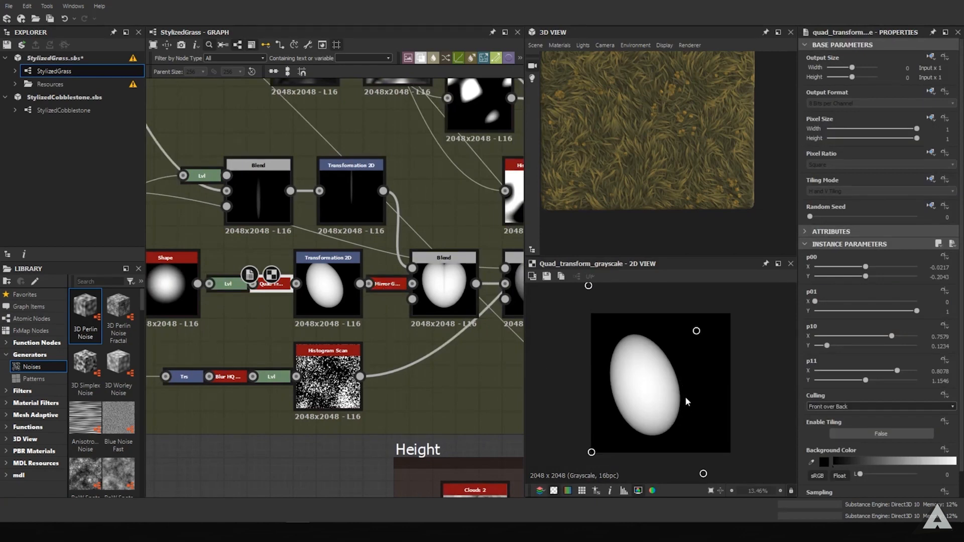
left_click(342, 298)
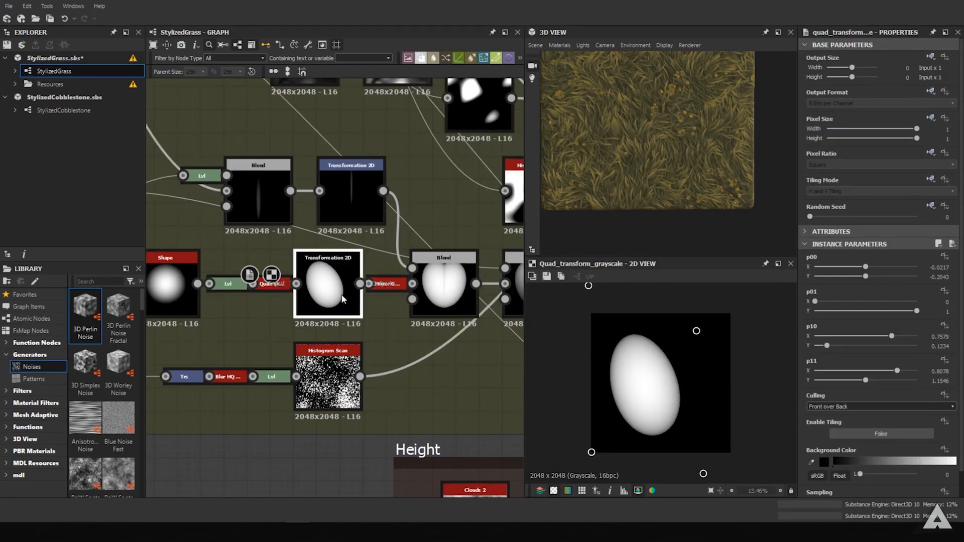
left_click(391, 287)
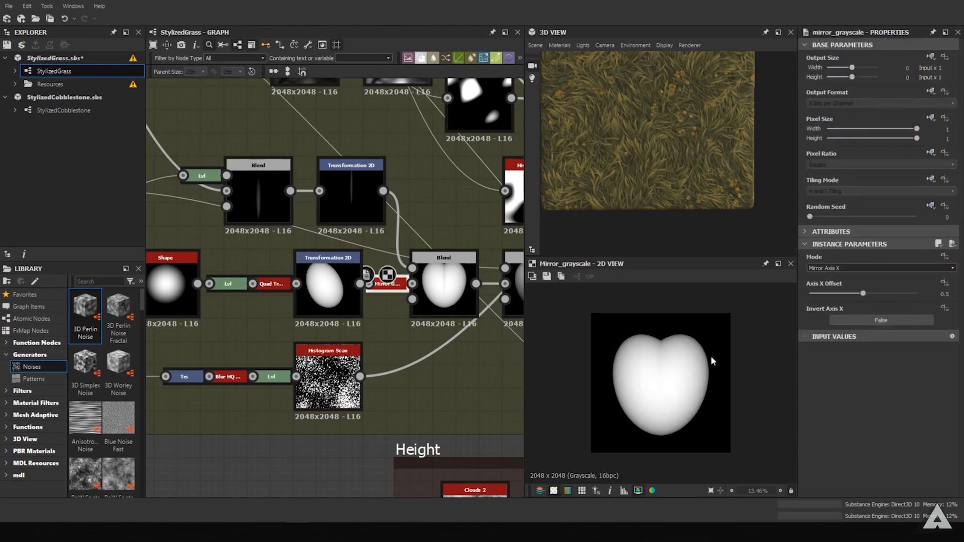
Preview the petal's Subtract Blend and trace its foreground input back towards the Gradient Linear 1 branch.
middle_click_drag(377, 295, 398, 309)
double_click(317, 290)
middle_click_drag(213, 221, 427, 326)
middle_click_drag(291, 178, 138, 213)
Preview the blade Blend masked by Gradient Linear 1, and the Transformation 2D that offsets it for the petal crease.
double_click(345, 345)
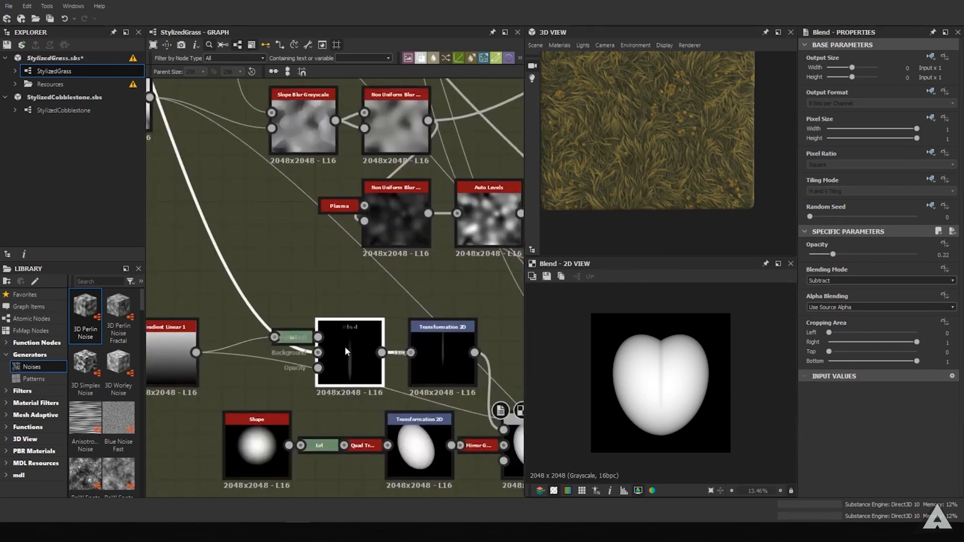
middle_click_drag(472, 399, 324, 301)
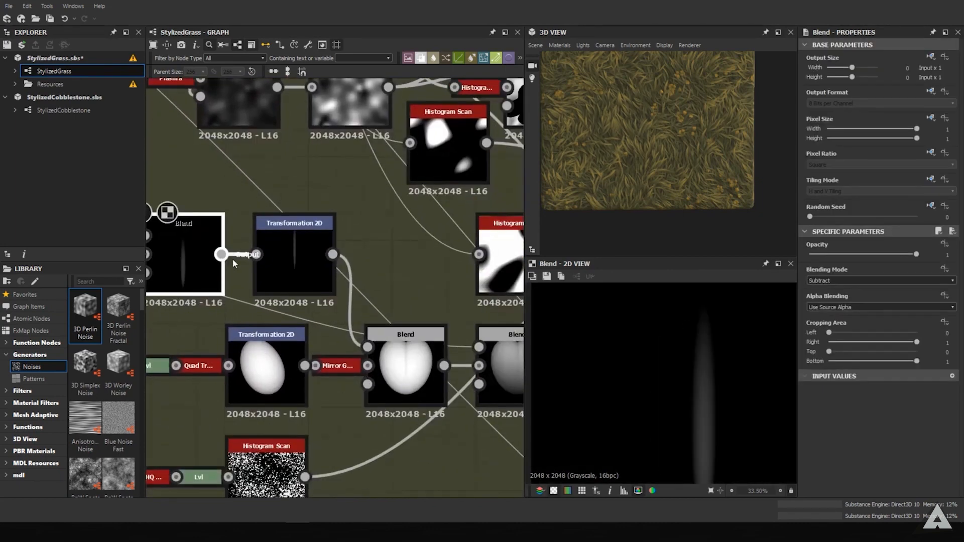
double_click(304, 269)
scroll(414, 373, "down", 3)
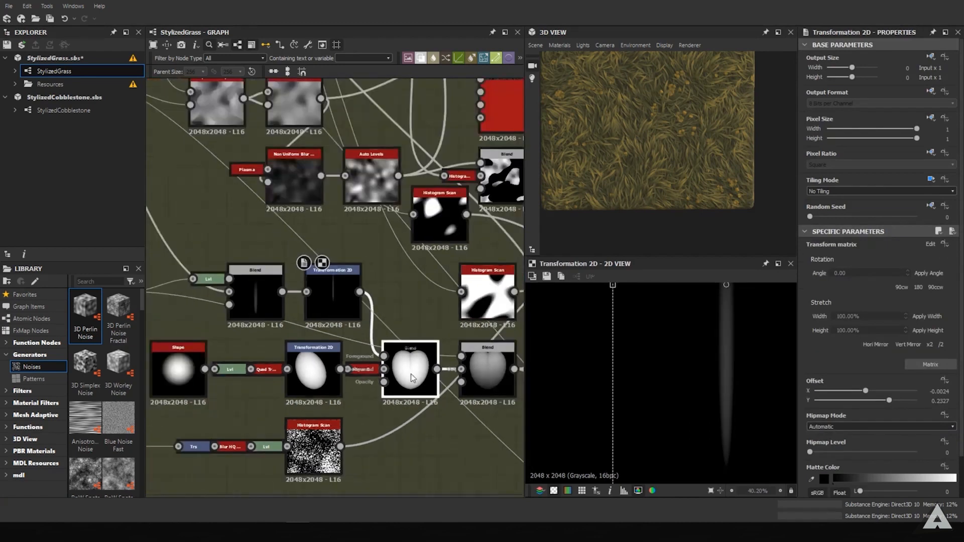
Preview the creased petal in its Subtract Blend, and the Multiply Blend that darkens it.
double_click(409, 372)
middle_click_drag(493, 370, 321, 332)
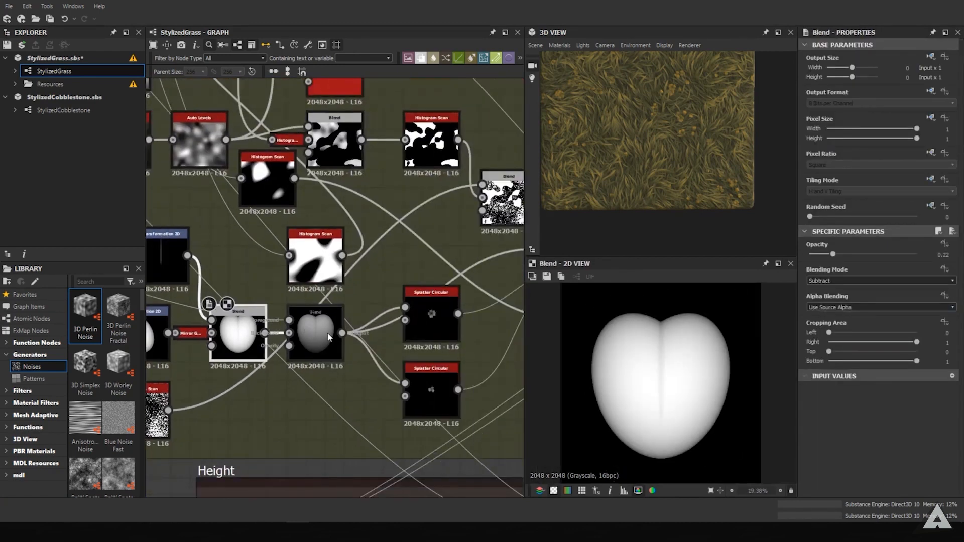
double_click(320, 332)
Trace the petal branch from Gradient Linear 1 to its outputs and preview the upper Splatter Circular node up close.
middle_click_drag(266, 346, 522, 387)
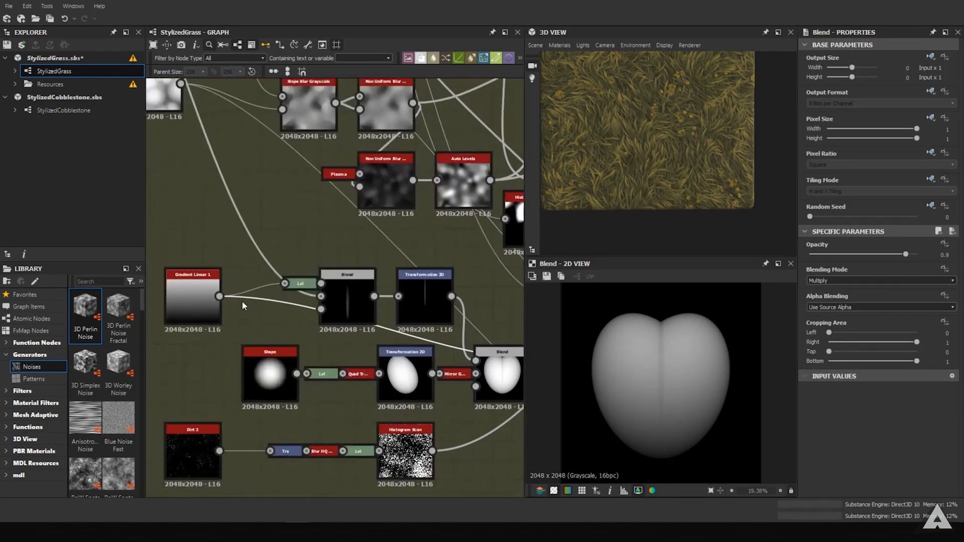
middle_click_drag(406, 311, 258, 269)
middle_click_drag(466, 339, 288, 344)
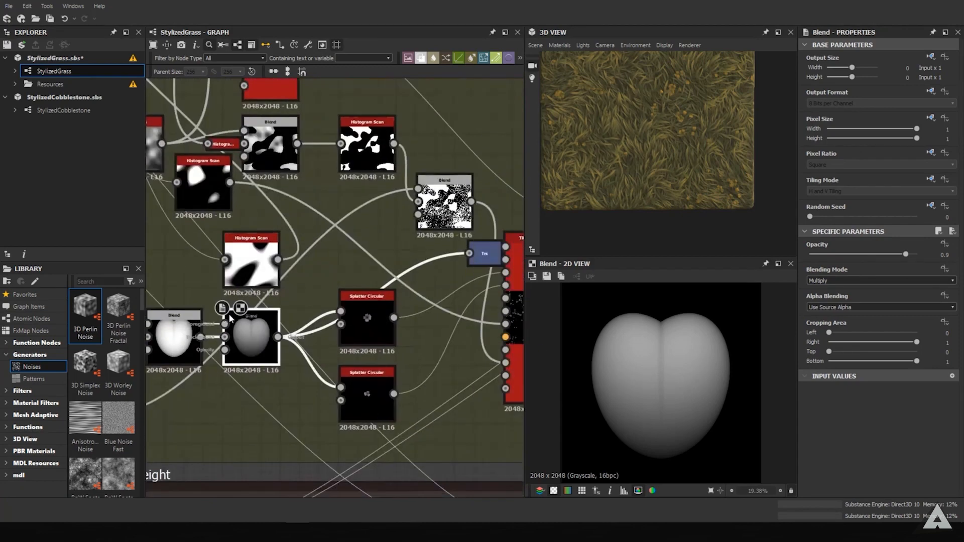
left_click(373, 337)
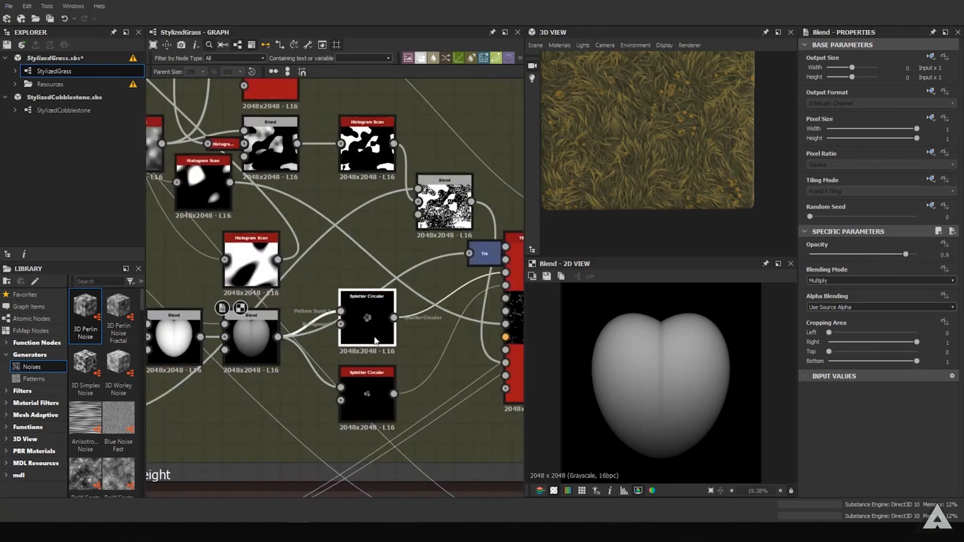
double_click(375, 341)
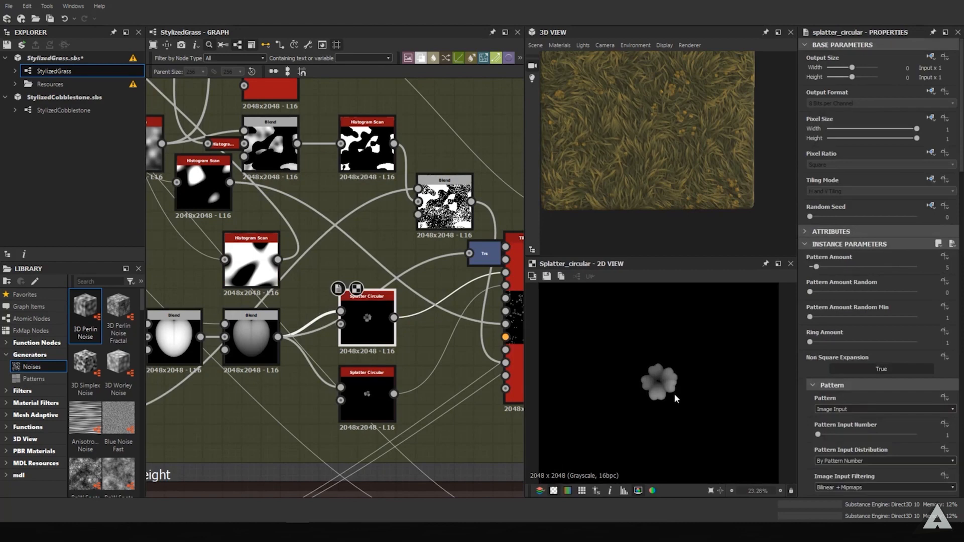
scroll(674, 393, "up", 4)
Preview the lower Splatter Circular node as the second flower variant and inspect the flowers up close in the 3D view.
left_click(365, 416)
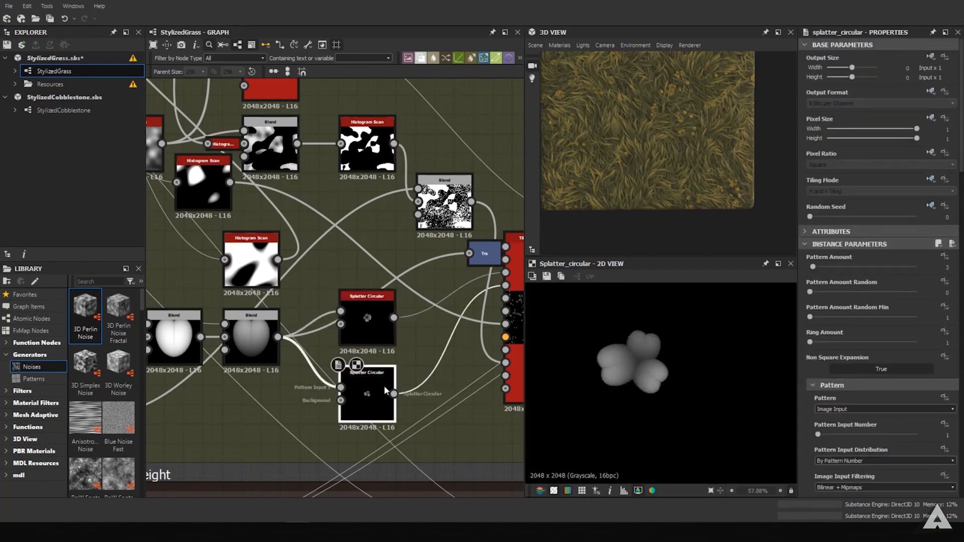
left_click(381, 303)
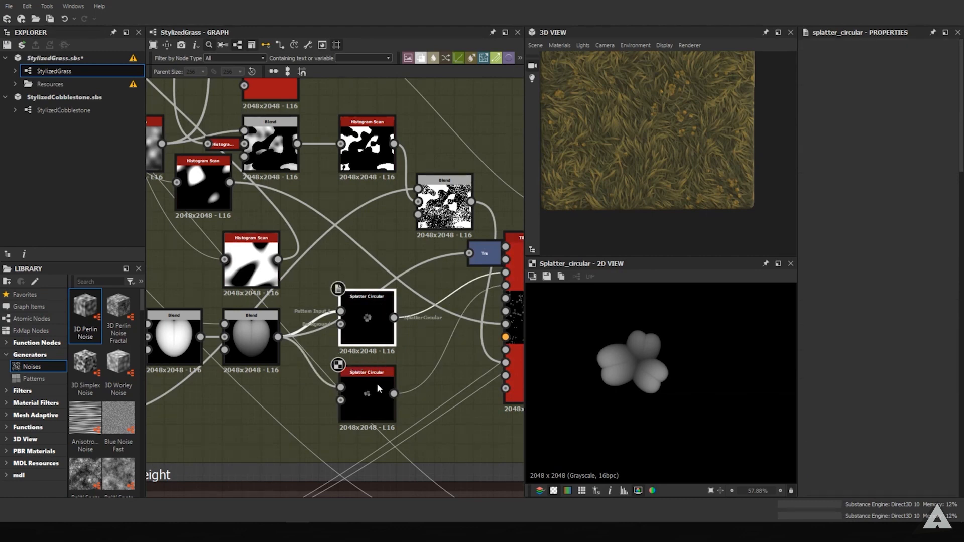
left_click(394, 400)
scroll(707, 140, "up", 3)
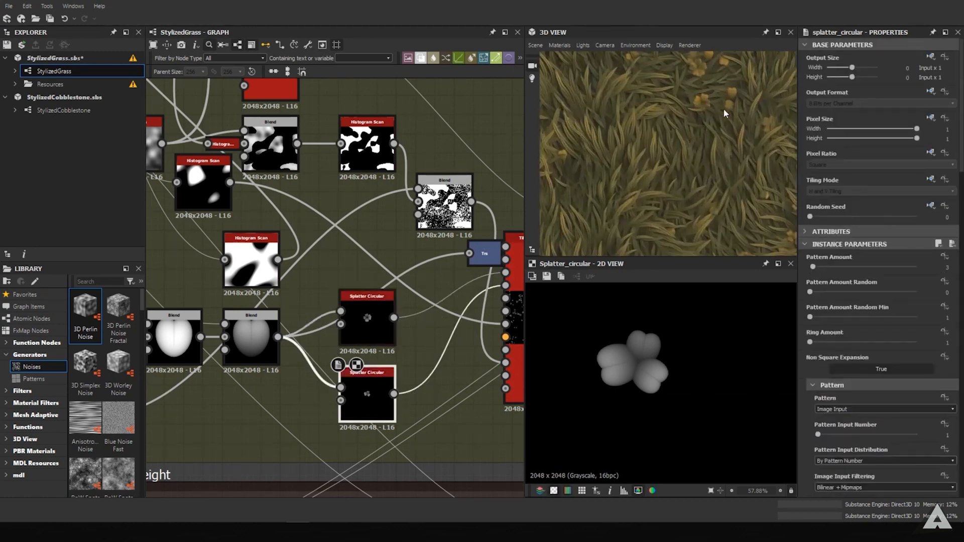
scroll(356, 284, "down", 4)
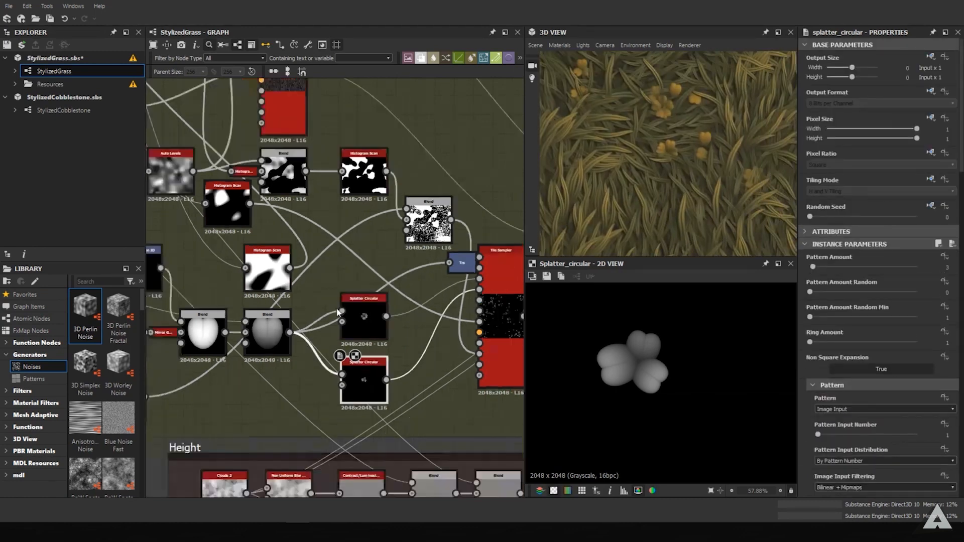
Preview the Dirt 2 noise below the petal branch, followed by its Transformation 2D and Blur HQ Grayscale nodes.
middle_click_drag(345, 294, 473, 223)
scroll(601, 191, "down", 5)
scroll(308, 346, "up", 2)
scroll(309, 346, "up", 2)
middle_click_drag(384, 330, 480, 314)
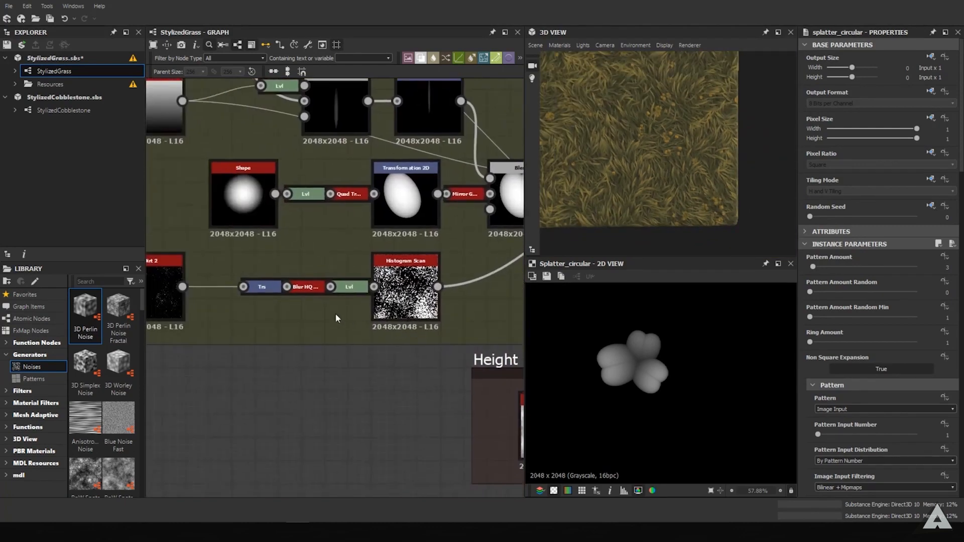
scroll(335, 317, "up", 1)
scroll(322, 308, "down", 4)
mouse_move(397, 281)
middle_mouse_down()
mouse_move(171, 387)
mouse_move(405, 298)
middle_mouse_up()
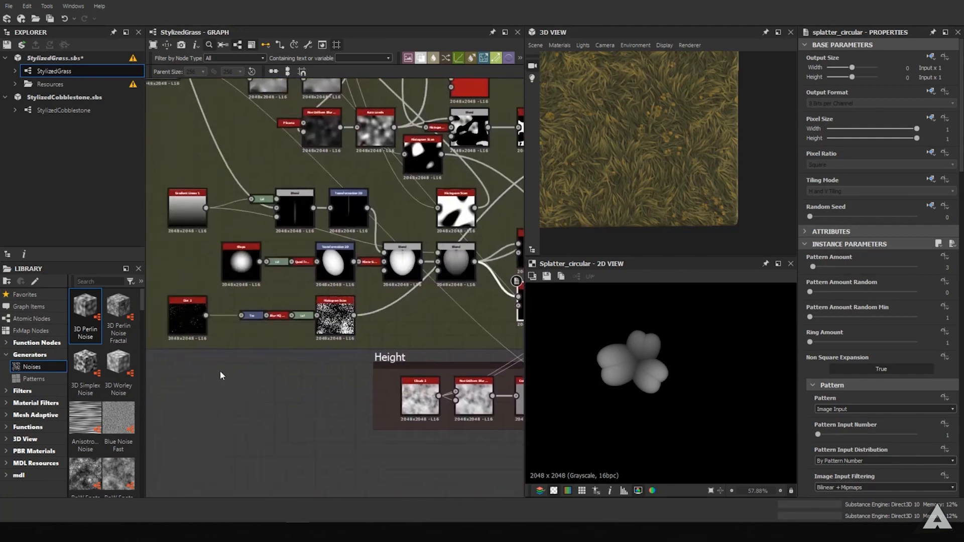
double_click(195, 316)
double_click(254, 316)
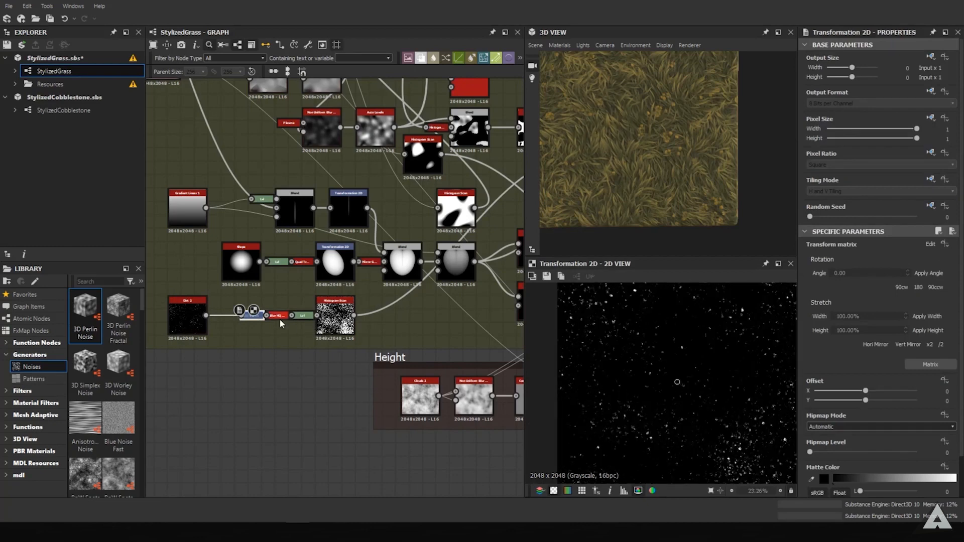
double_click(277, 317)
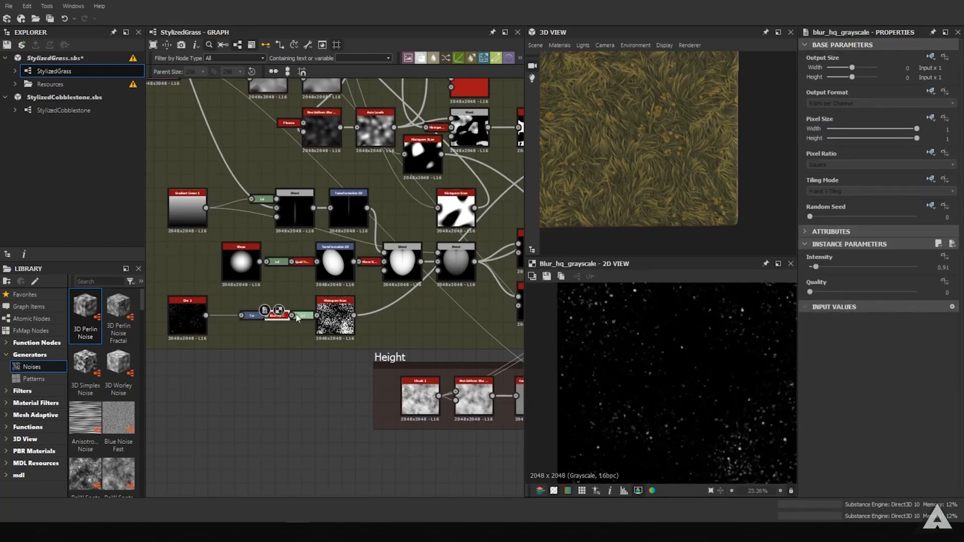
Preview the Dirt 2 branch's Levels and Histogram Scan nodes, and turn off the tiled display in the 2D view.
double_click(300, 316)
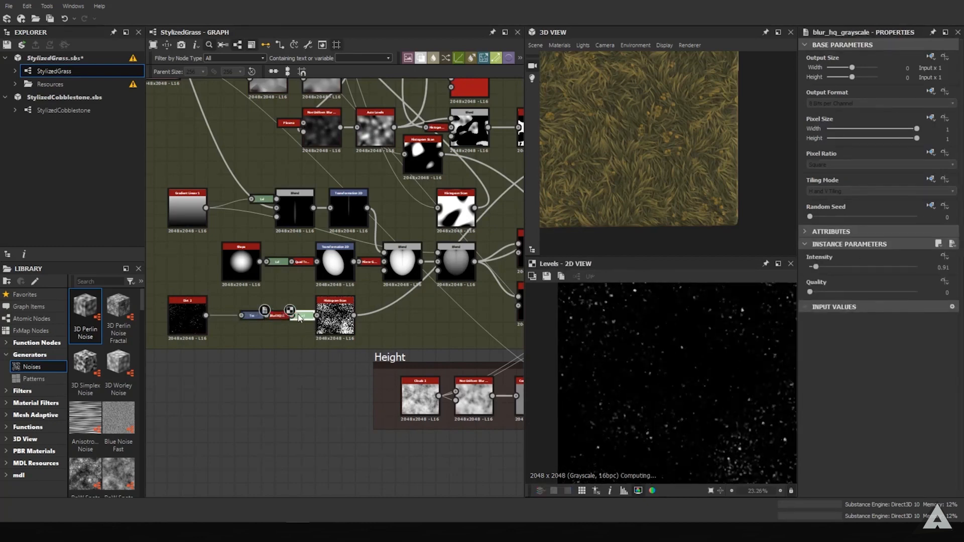
double_click(330, 324)
middle_click_drag(330, 324, 263, 335)
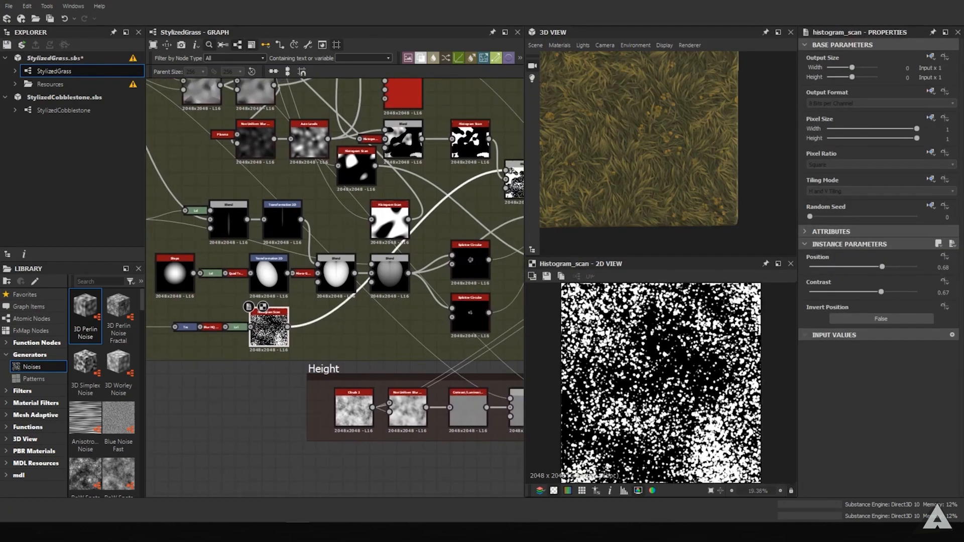
scroll(585, 483, "down", 1)
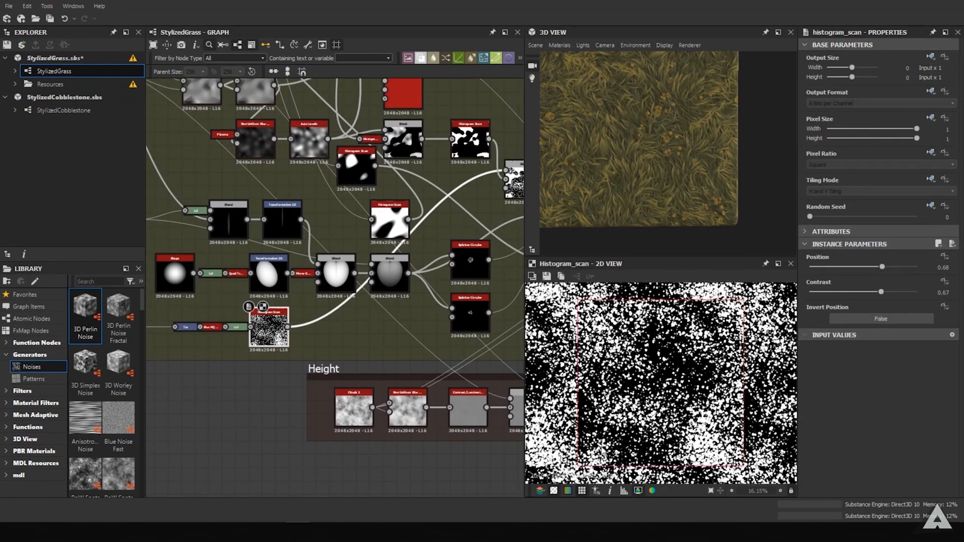
left_click(583, 491)
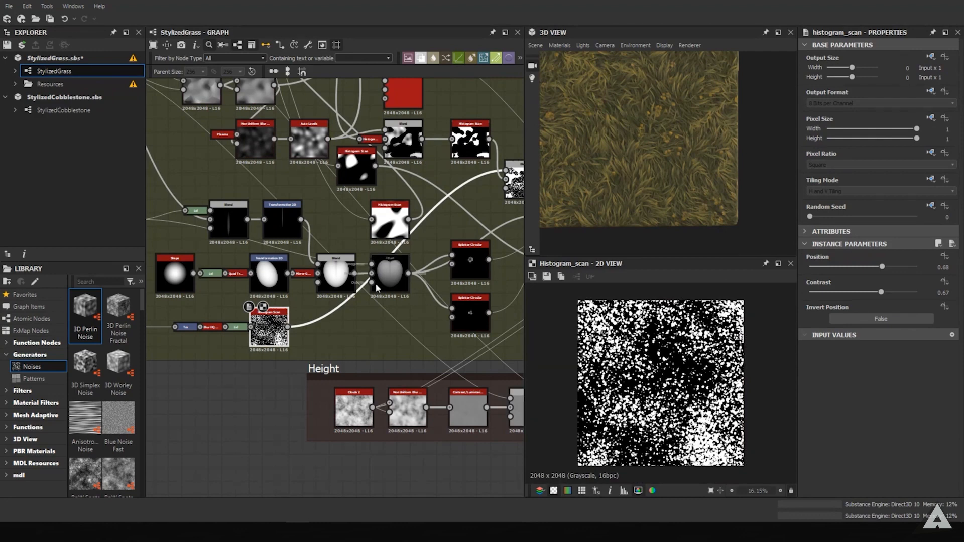
Follow the flower branch through its Tile Sampler and preview the Max (Lighten) Blend that merges flowers with the grass.
middle_click_drag(376, 284, 310, 281)
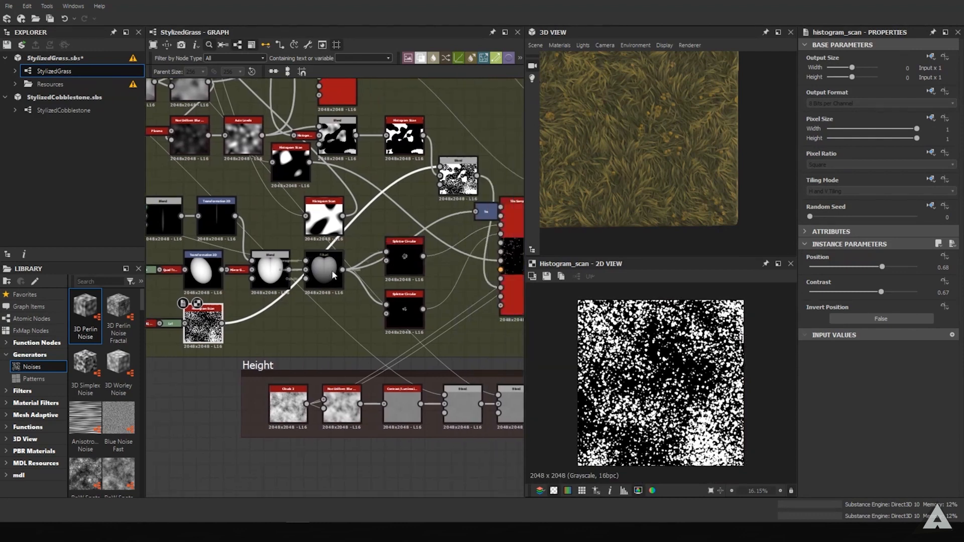
middle_click_drag(456, 270, 374, 281)
middle_click_drag(427, 323, 335, 331)
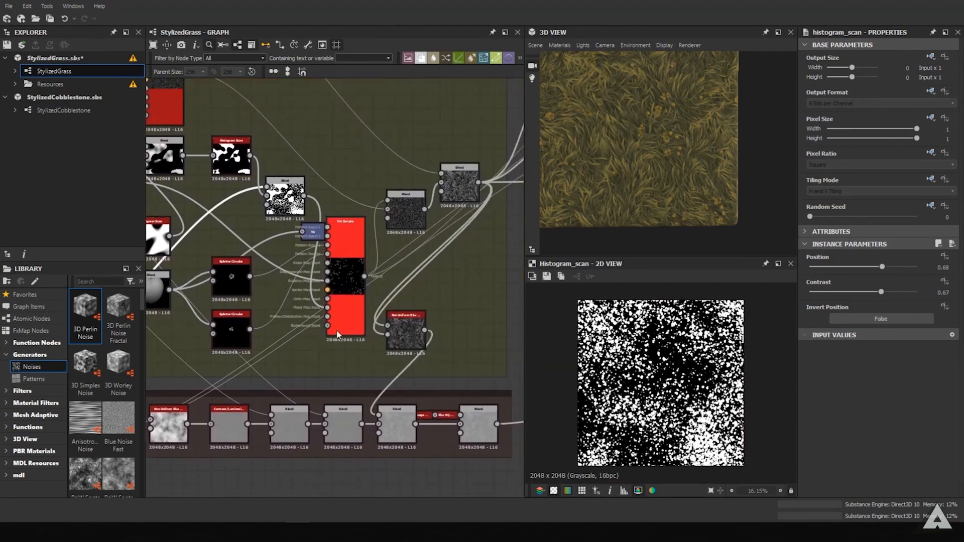
middle_click_drag(382, 248, 346, 300)
scroll(346, 300, "down", 1)
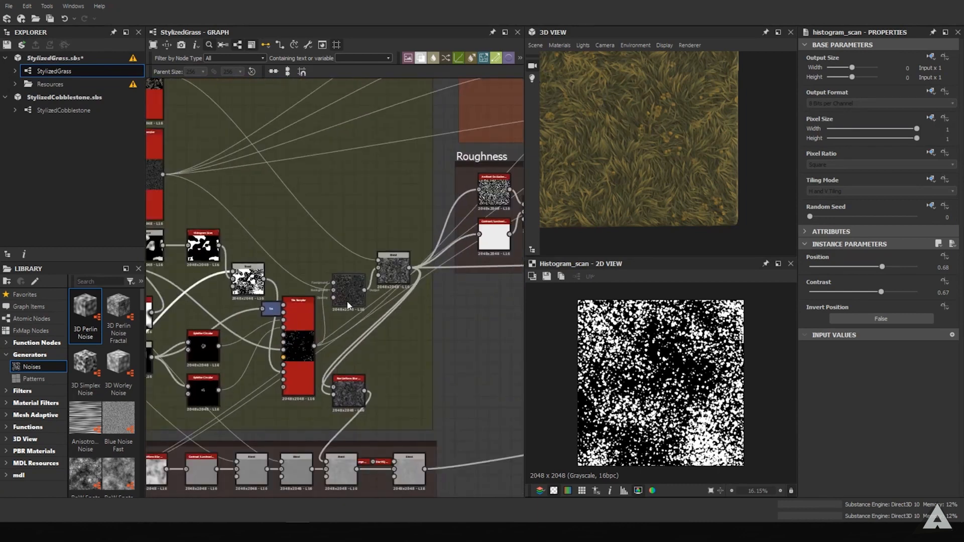
left_click(346, 301)
scroll(647, 378, "up", 5)
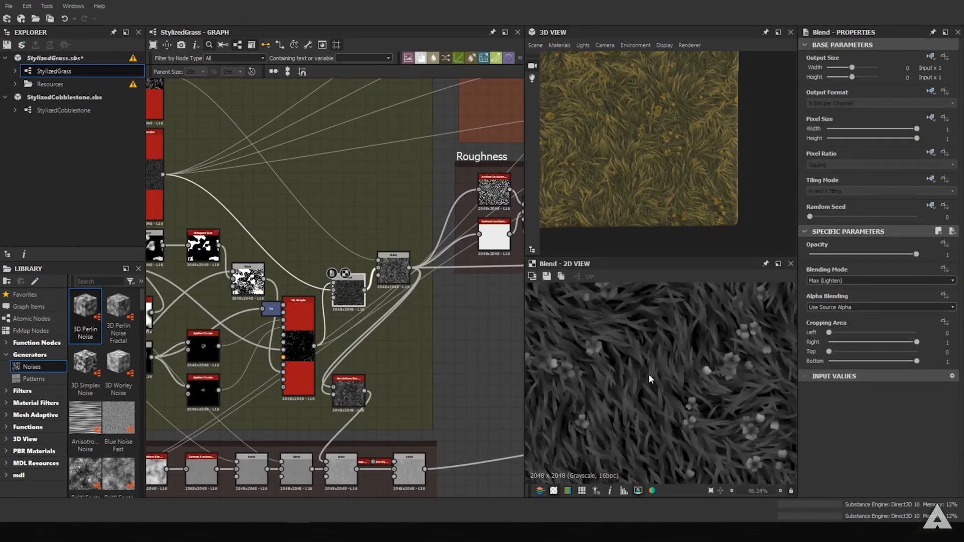
scroll(646, 373, "down", 1)
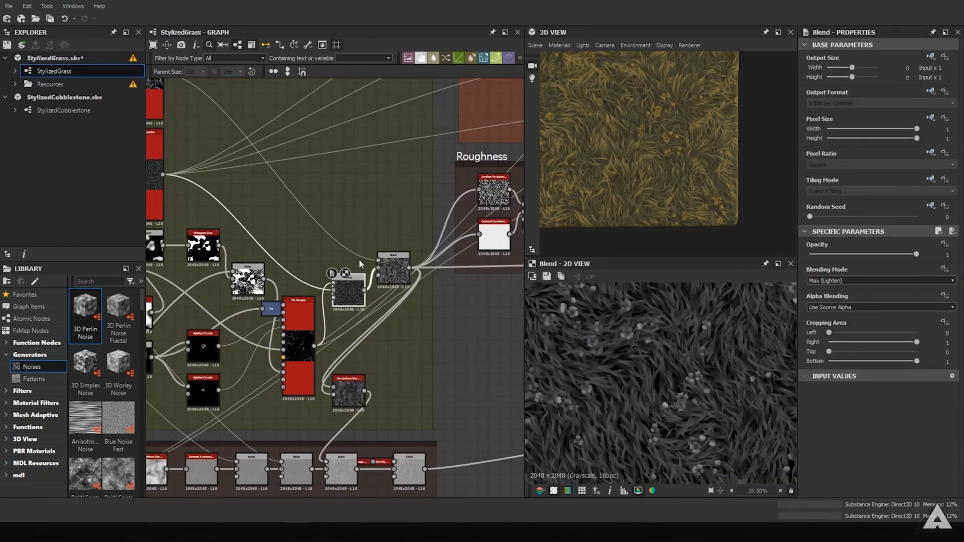
Trace the grass Tile Sampler inputs and preview the last Max (Lighten) Blend that feeds the Roughness section.
middle_click_drag(254, 218, 359, 285)
middle_click_drag(484, 381, 340, 398)
scroll(340, 398, "down", 1)
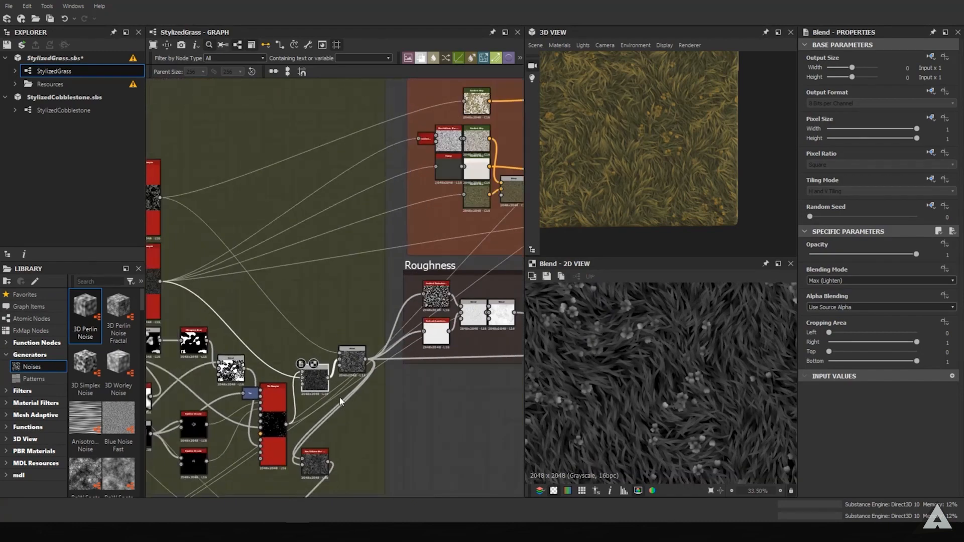
double_click(351, 359)
scroll(611, 384, "down", 2)
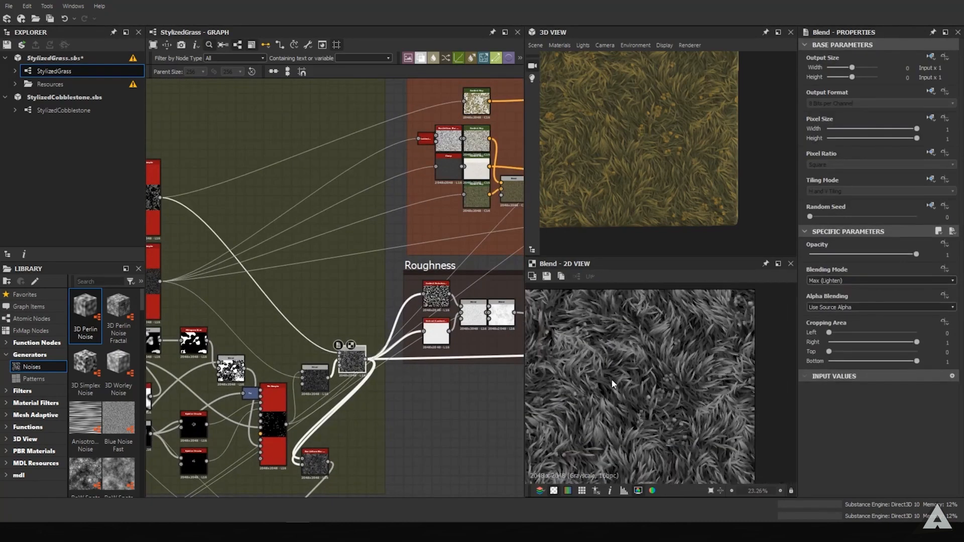
scroll(612, 384, "down", 1)
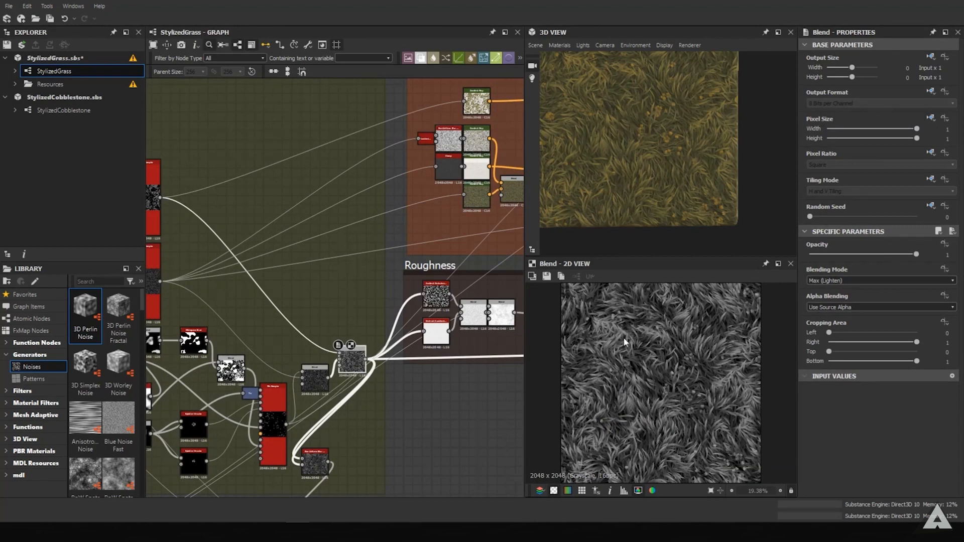
scroll(640, 383, "up", 5)
Compare the first grass-and-flower Blend with the last Max (Lighten) Blend to see what the extra grass layer adds.
left_click(319, 376)
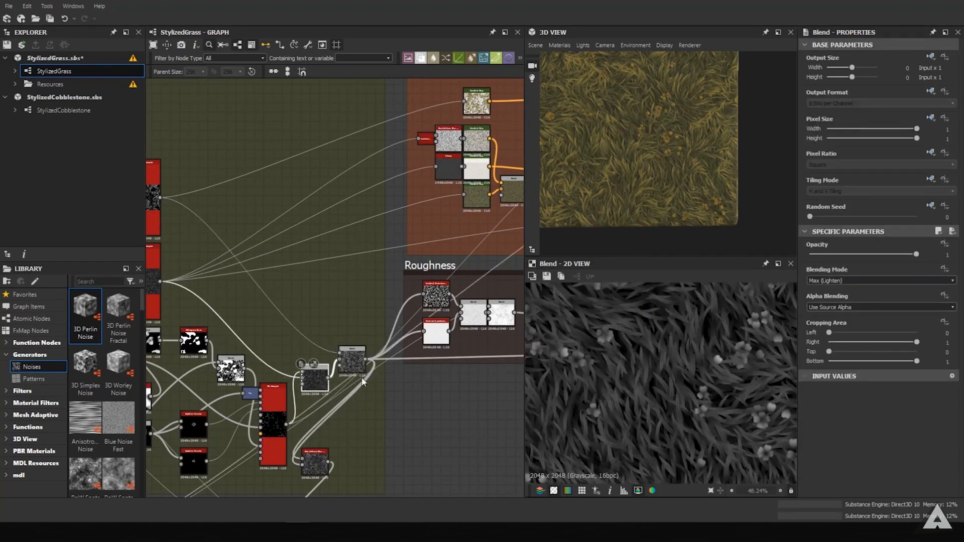
left_click(356, 354)
scroll(666, 406, "down", 3)
scroll(667, 410, "down", 2)
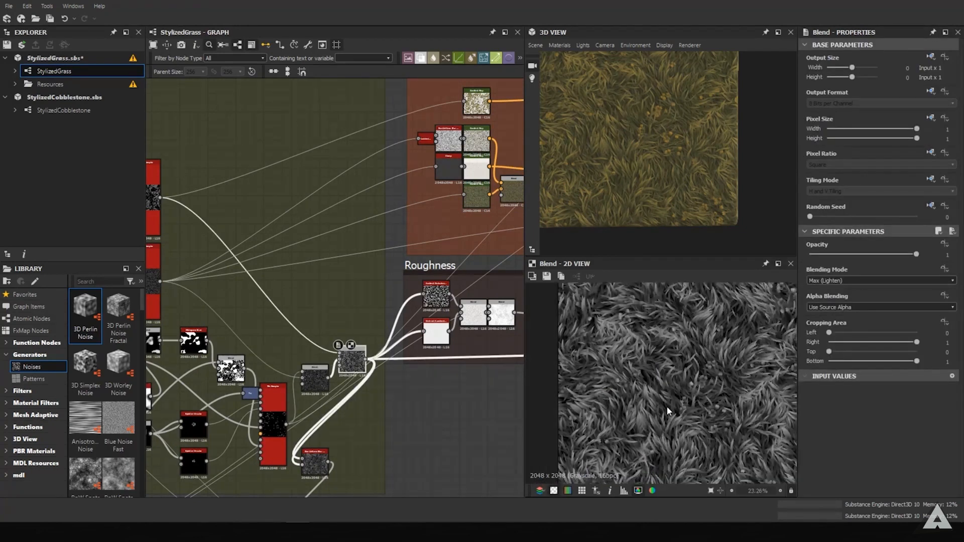
scroll(668, 408, "up", 2)
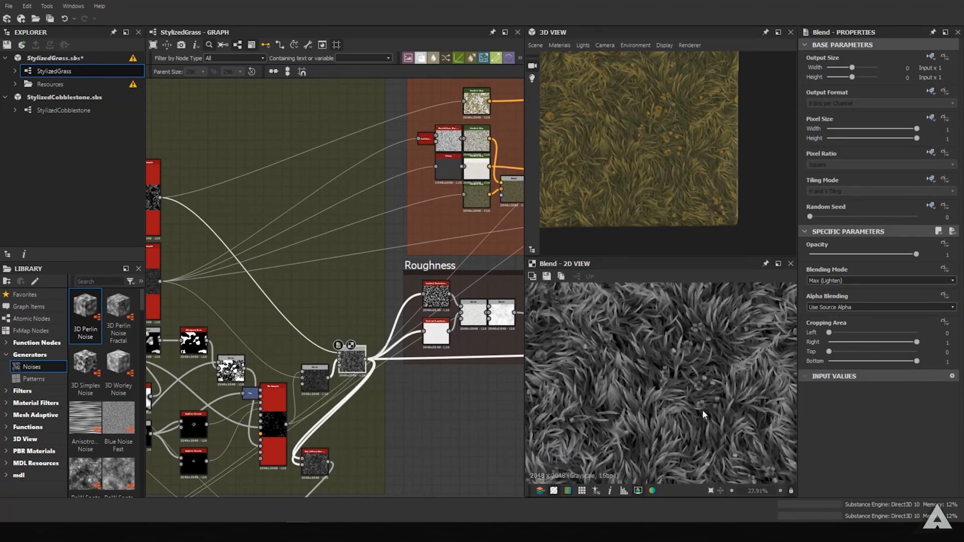
scroll(644, 368, "down", 2)
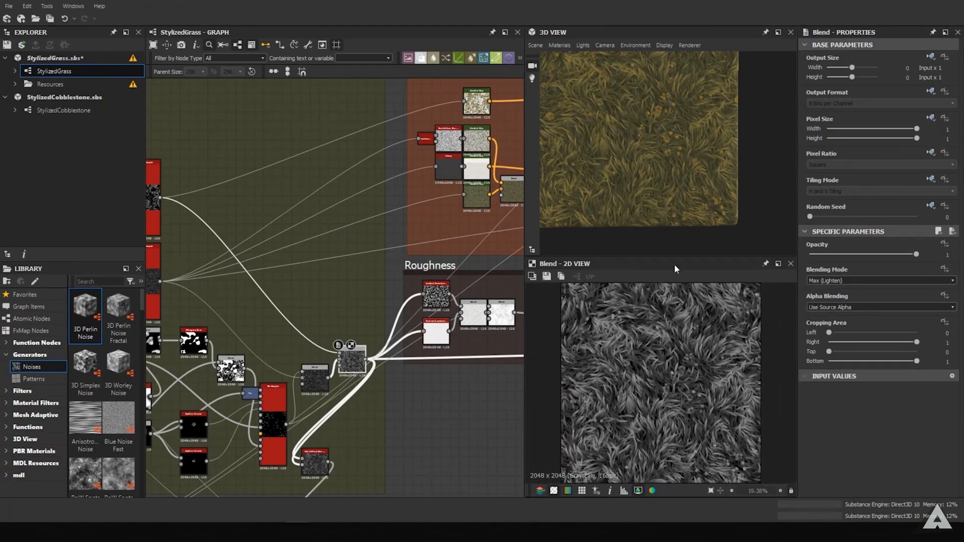
Preview the Contrast/Luminosity node in the Roughness frame and inspect its output up close.
middle_click_drag(399, 295, 251, 288)
scroll(315, 311, "up", 4)
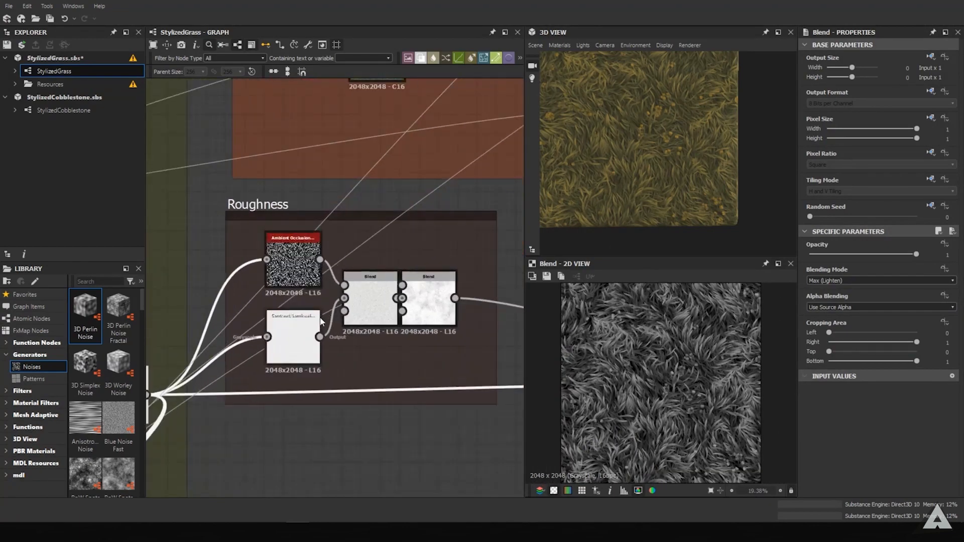
scroll(315, 310, "up", 2)
double_click(281, 366)
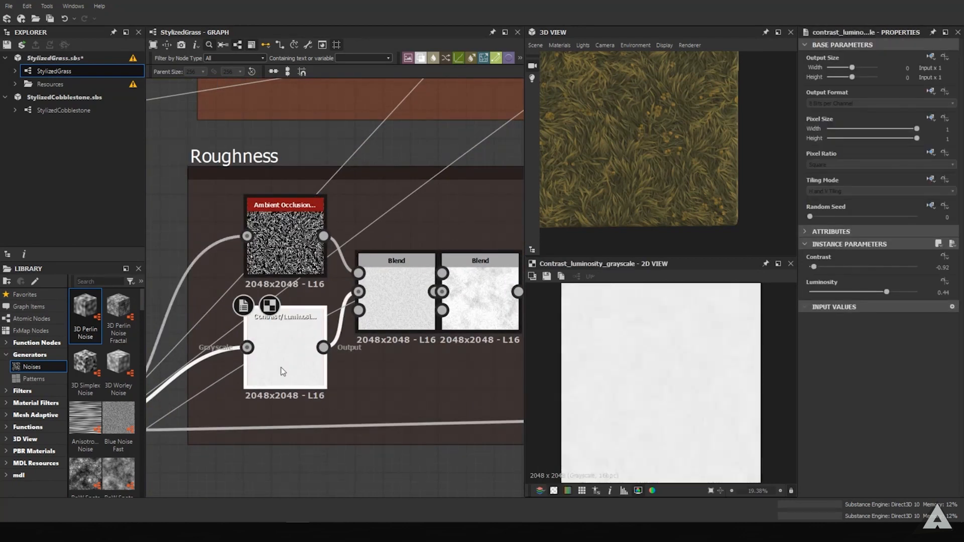
scroll(601, 381, "up", 5)
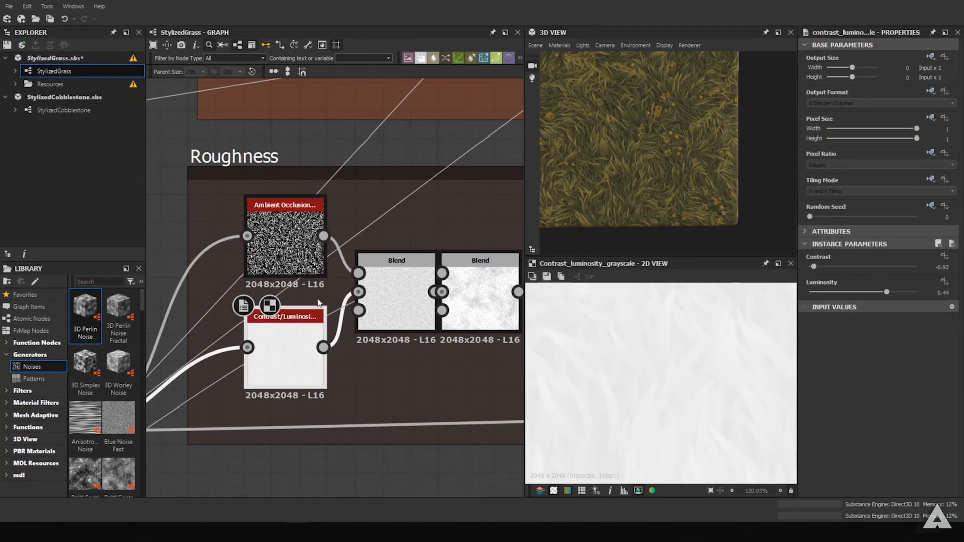
Inspect the Ambient Occlusion node in the Roughness group and compare it with a close-up of the grass preview.
double_click(305, 253)
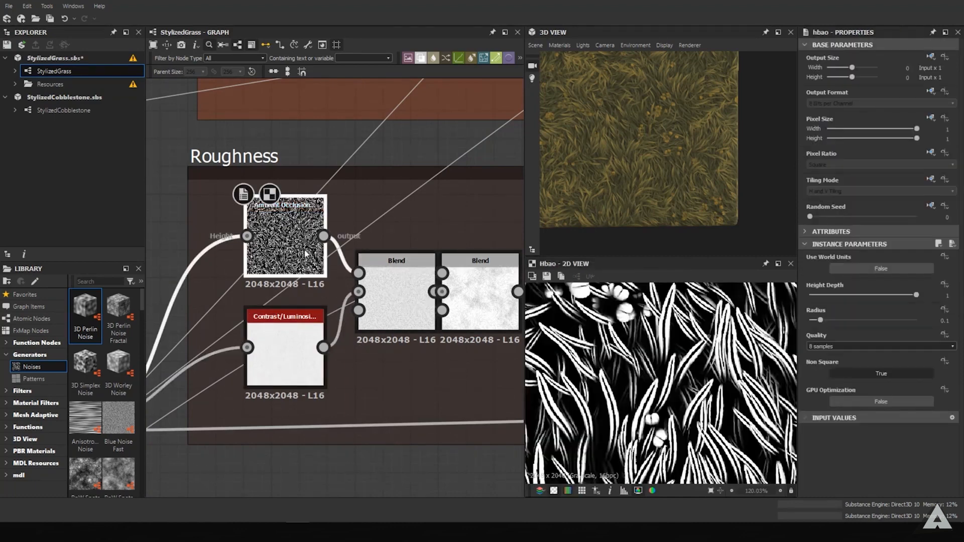
scroll(665, 369, "down", 2)
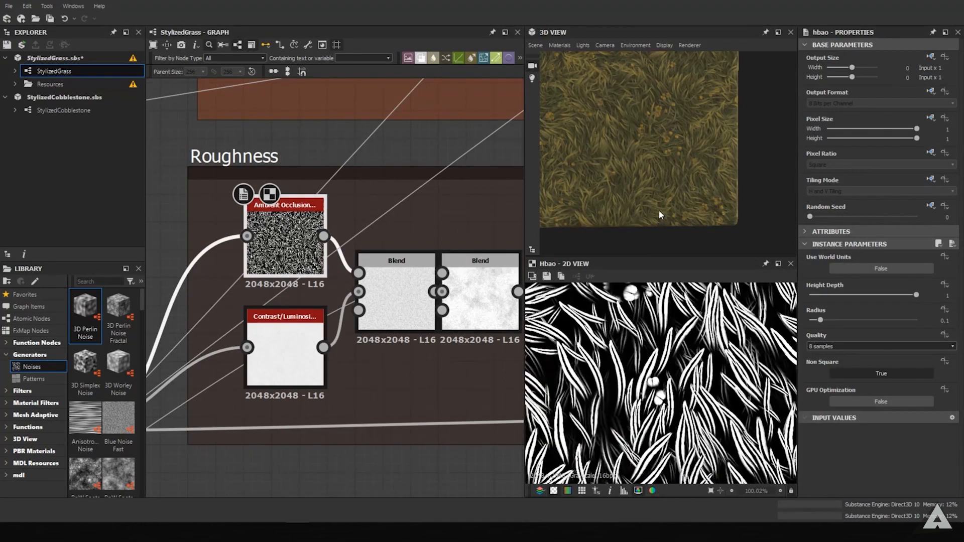
scroll(659, 210, "up", 6)
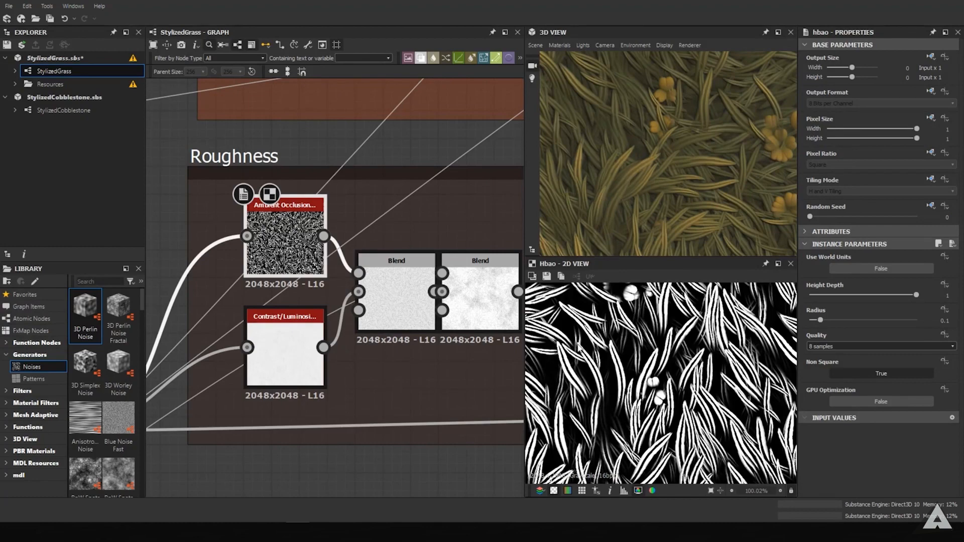
scroll(726, 332, "down", 1)
scroll(295, 246, "down", 1)
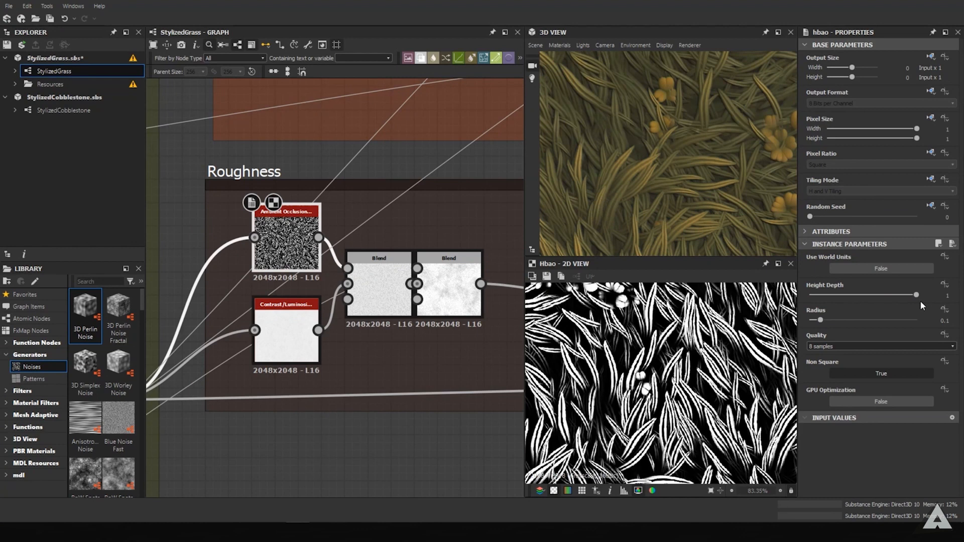
Inspect the settings and output of the two Blend nodes in the Roughness group.
left_click(376, 299)
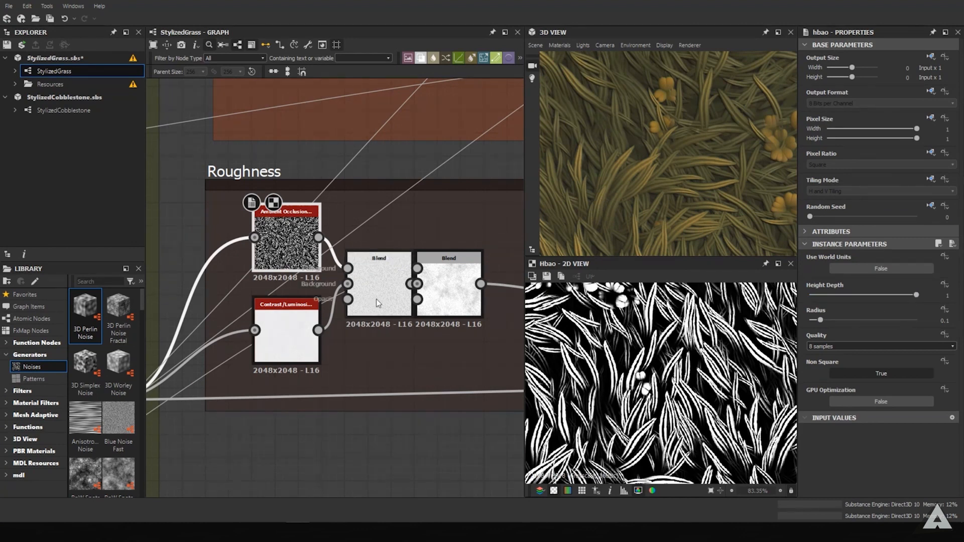
double_click(376, 299)
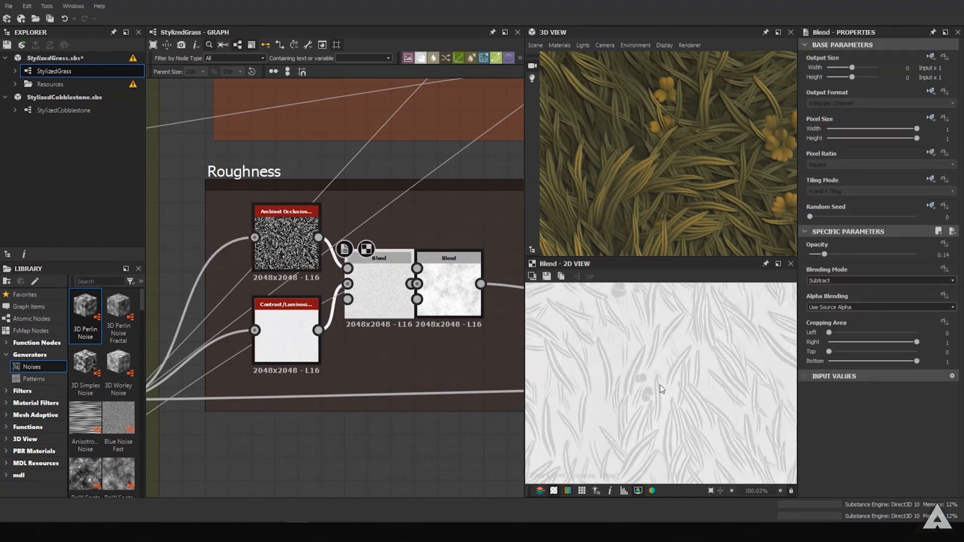
double_click(446, 299)
scroll(648, 402, "down", 5)
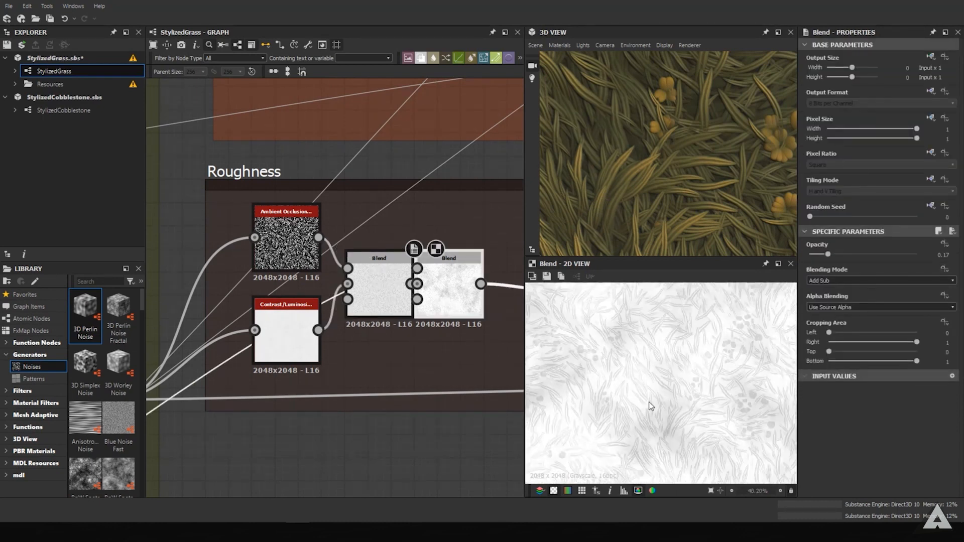
scroll(649, 402, "up", 1)
scroll(623, 187, "down", 5)
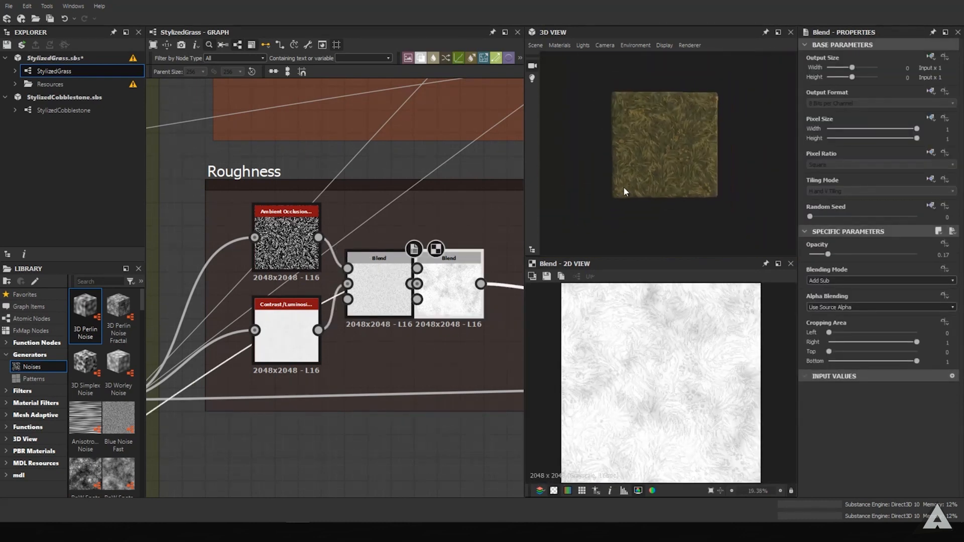
scroll(624, 188, "up", 3)
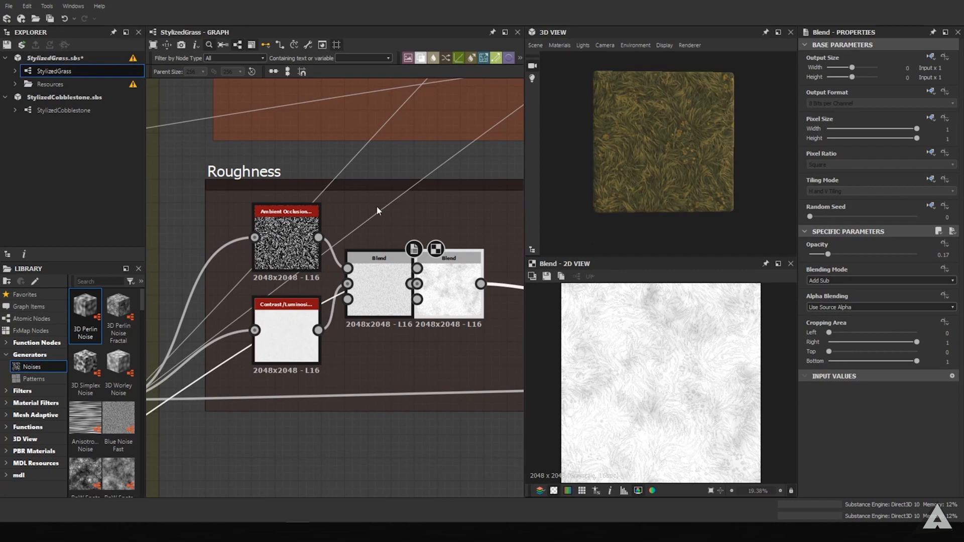
Review the roughness map against the 3D preview, and show the first Blend node of the Roughness group again.
scroll(377, 208, "down", 3)
middle_click_drag(409, 161, 328, 228)
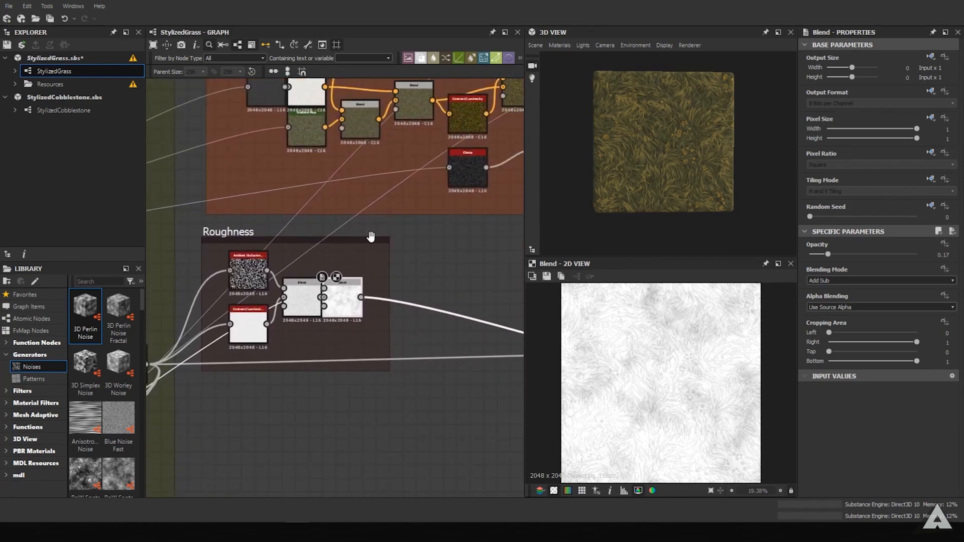
middle_click_drag(366, 254, 414, 172)
scroll(412, 176, "down", 2)
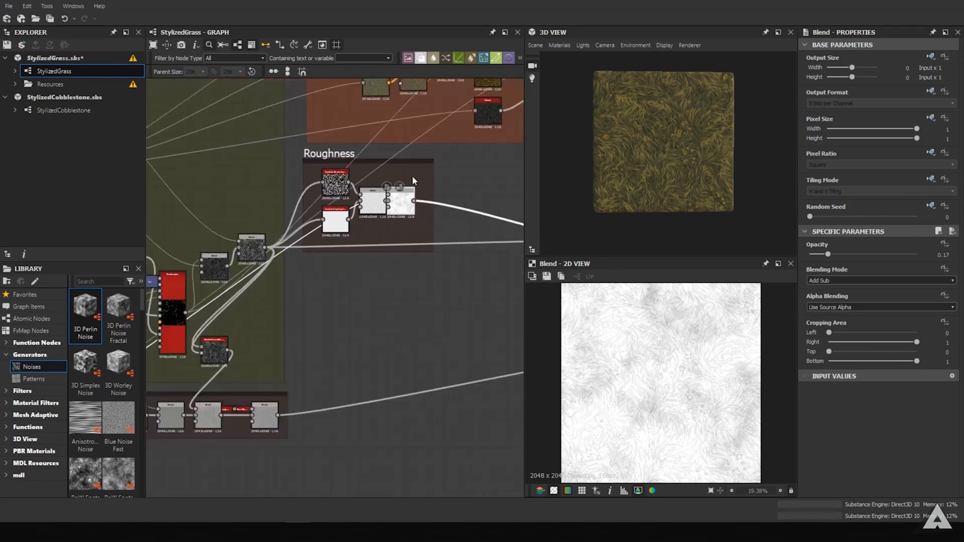
mouse_move(663, 188)
left_mouse_down()
mouse_move(713, 167)
mouse_move(733, 188)
mouse_move(687, 194)
mouse_move(661, 184)
mouse_move(667, 201)
left_mouse_up()
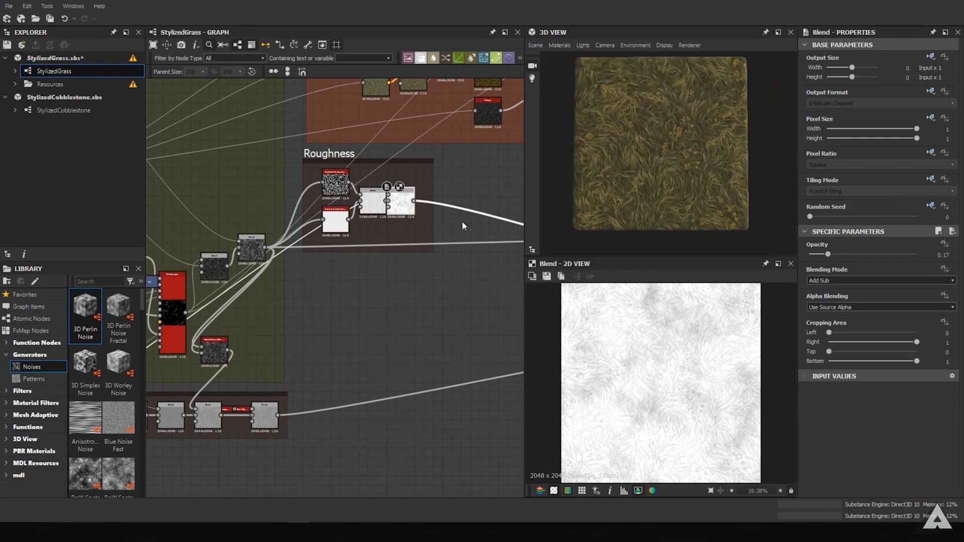
scroll(661, 390, "up", 1)
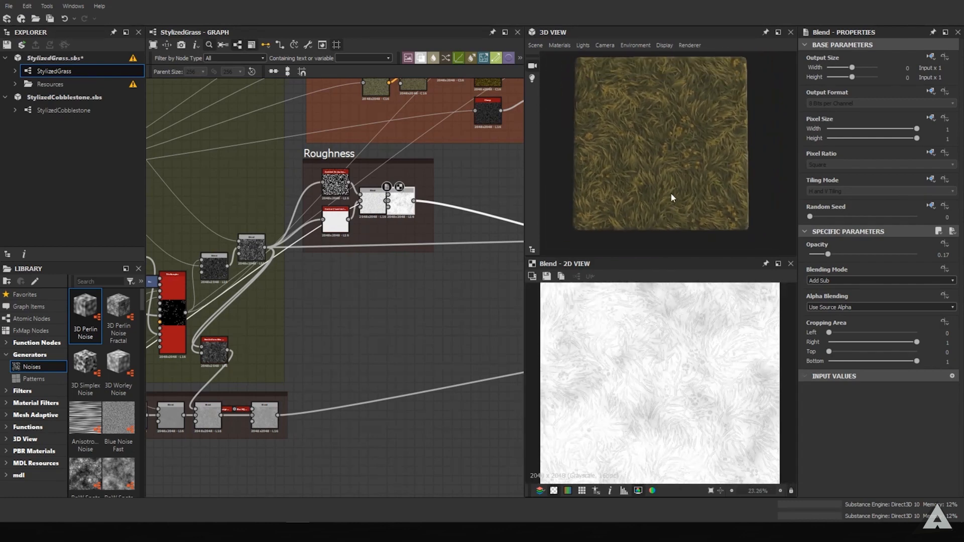
scroll(344, 225, "up", 3)
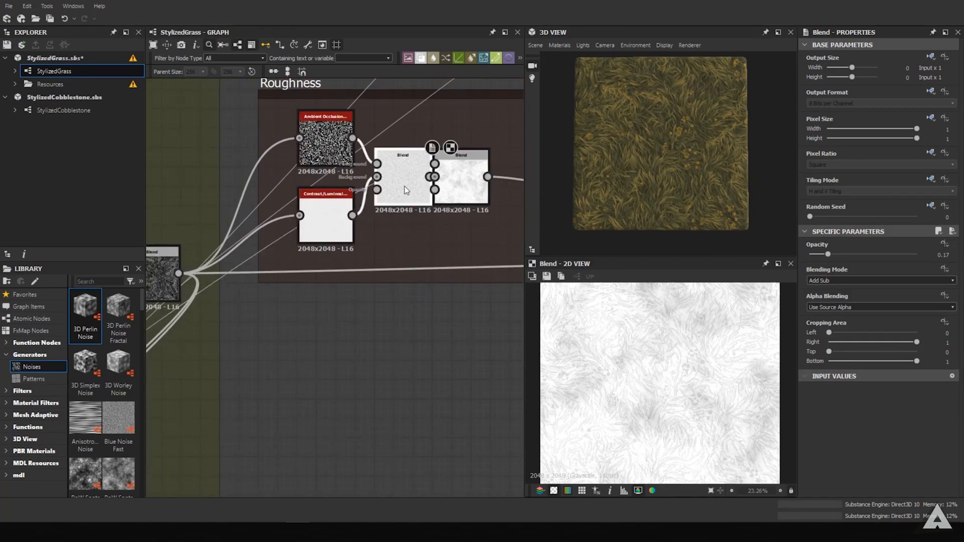
left_click(404, 186)
Locate the Height group and set the height Scale of the 3D preview material to 10.
scroll(392, 215, "down", 4)
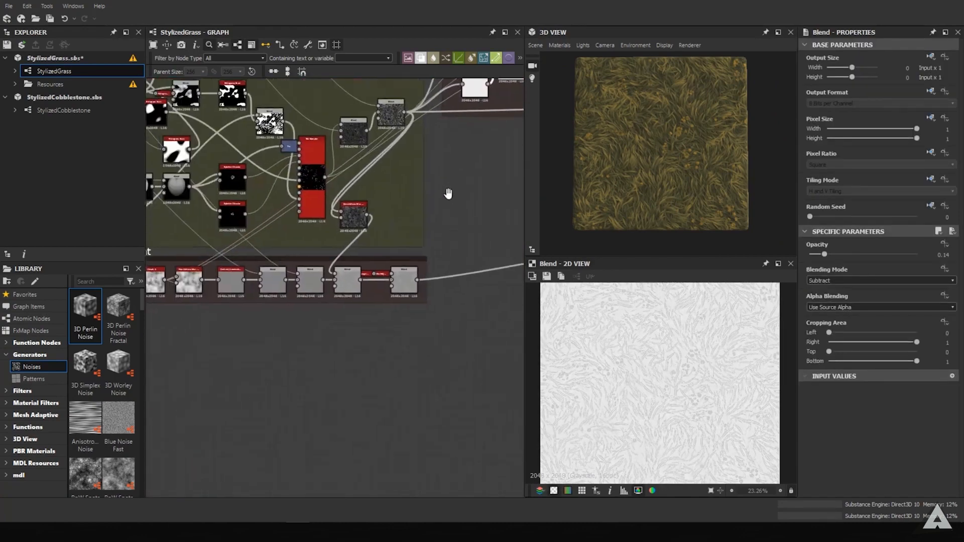
scroll(408, 257, "up", 2)
scroll(335, 254, "up", 2)
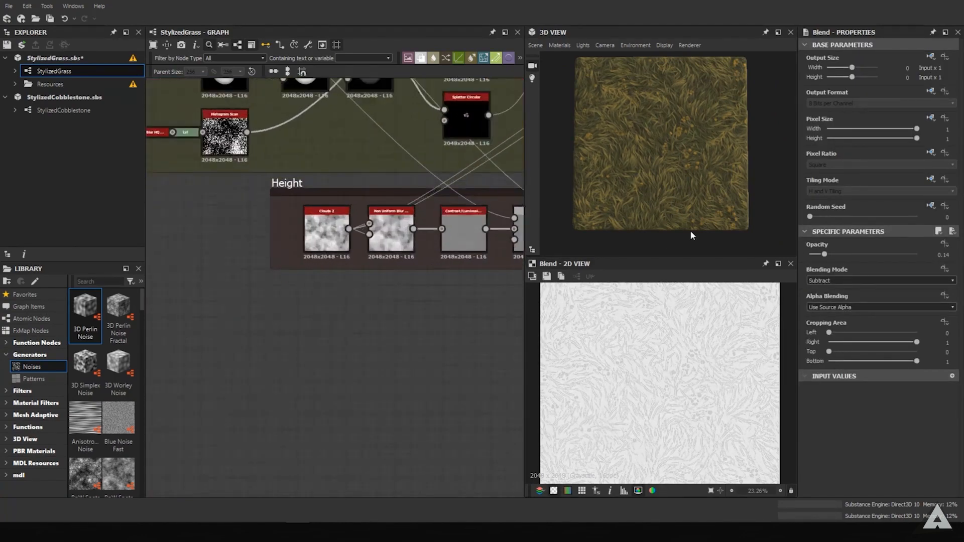
scroll(326, 227, "up", 3)
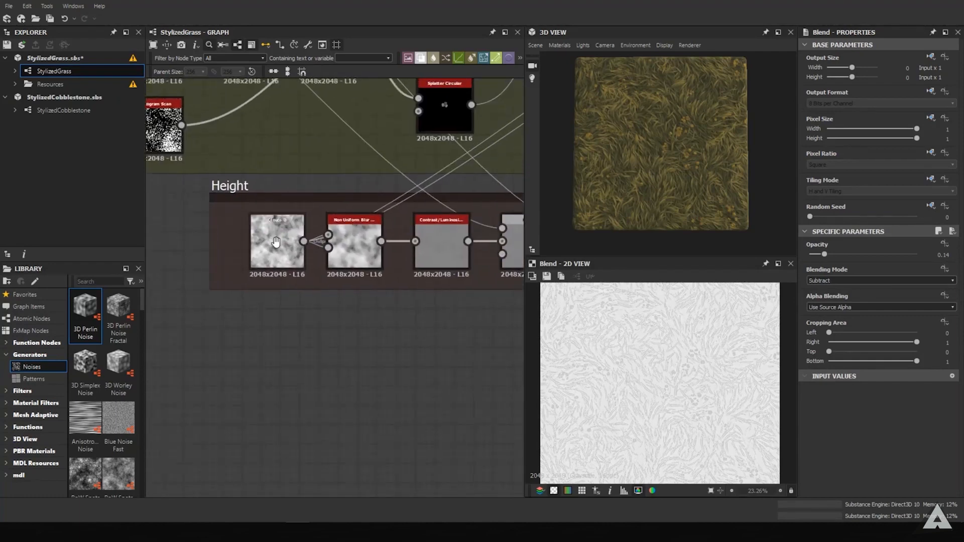
scroll(276, 242, "down", 2)
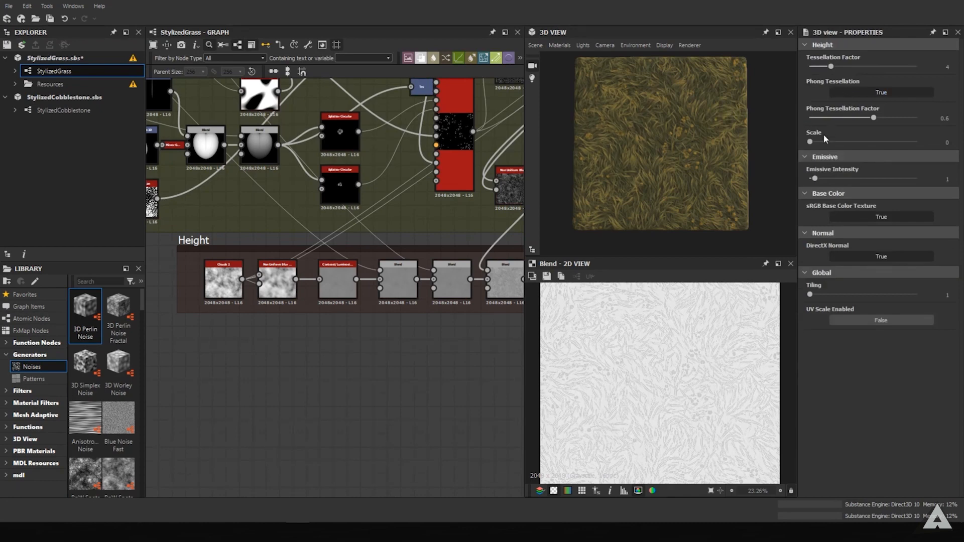
left_click_drag(810, 142, 921, 142)
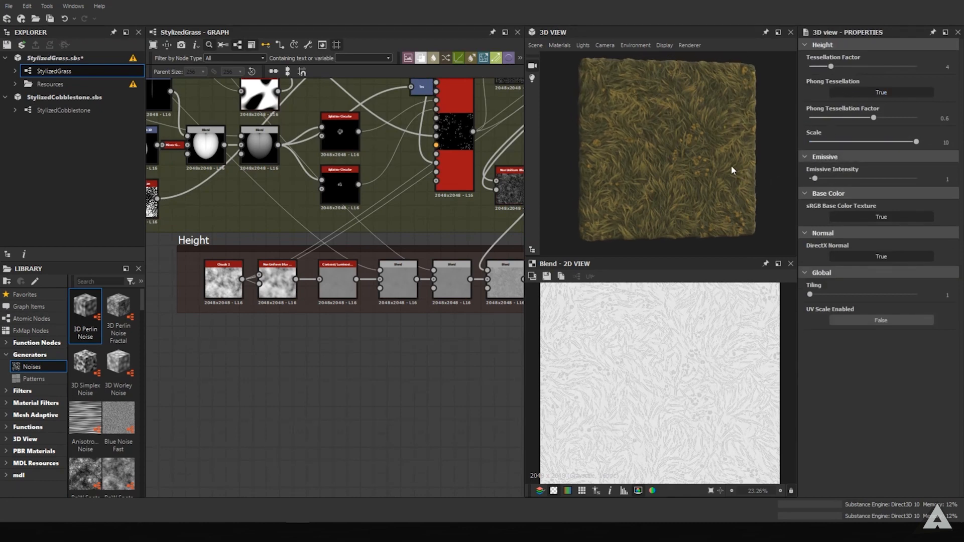
left_click_drag(731, 164, 716, 171)
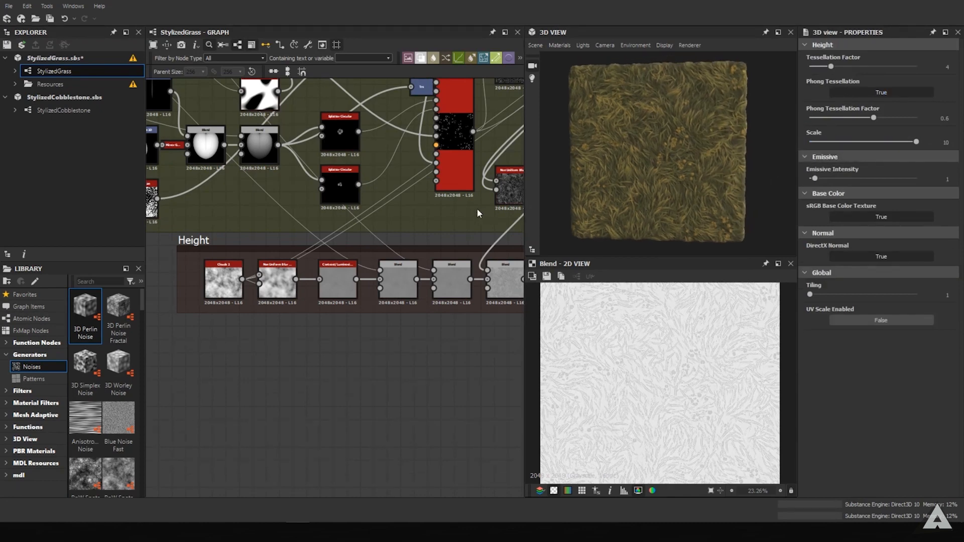
Connect the final Blend node of the grass shape group directly to the Height output node.
middle_click_drag(477, 213, 332, 249)
scroll(341, 226, "down", 3)
middle_click_drag(355, 208, 113, 242)
left_click(312, 270)
scroll(367, 276, "down", 2)
scroll(365, 274, "up", 2)
middle_click_drag(367, 259, 322, 261)
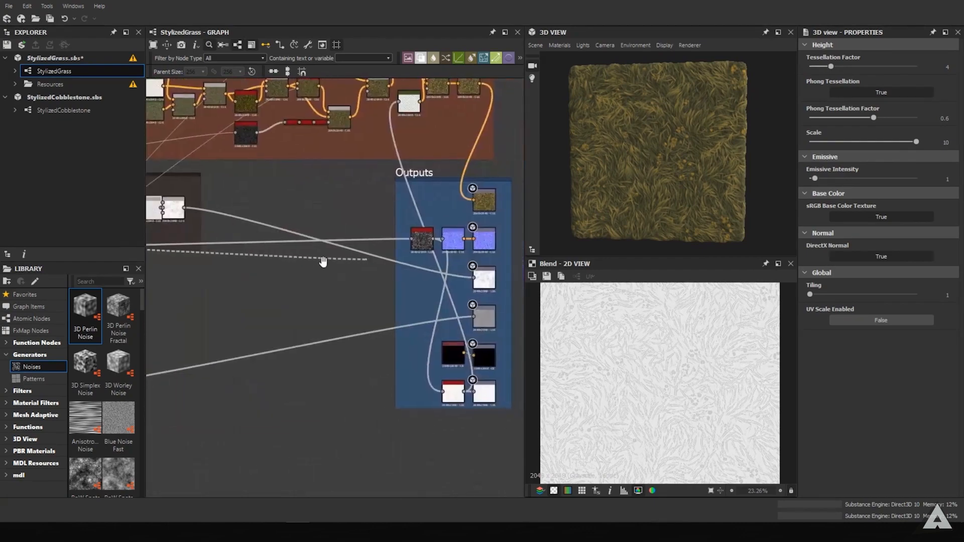
scroll(324, 263, "up", 1)
scroll(276, 211, "up", 3)
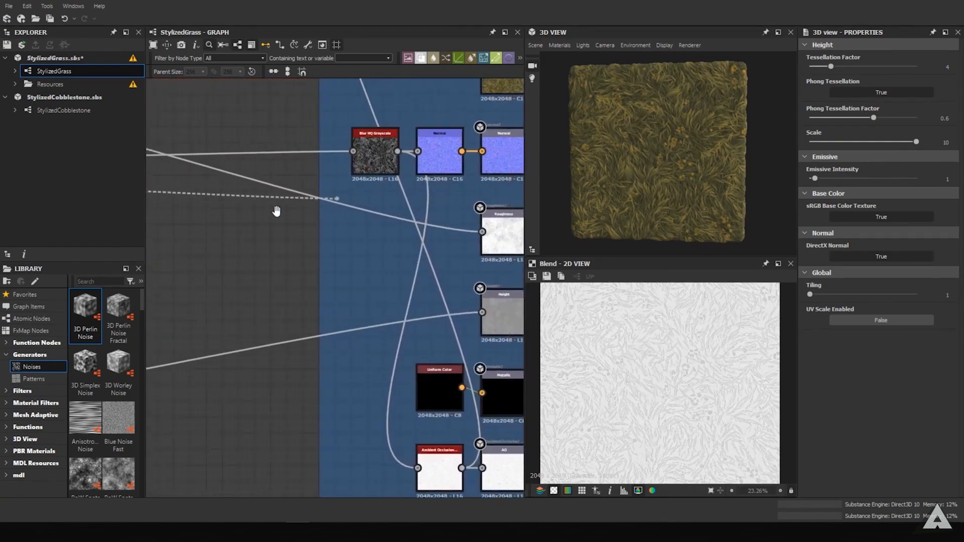
middle_click_drag(276, 211, 175, 232)
left_click(381, 333)
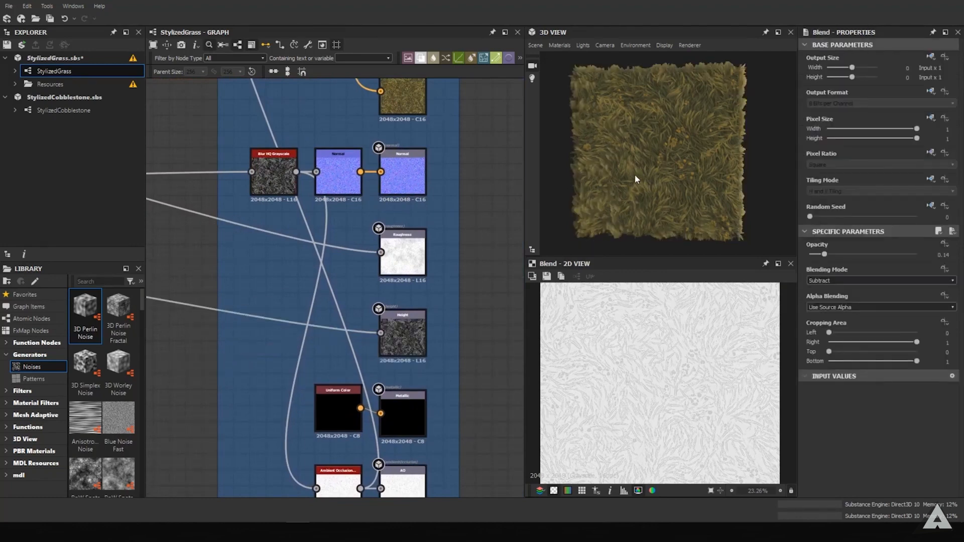
Examine the displaced grass on the preview cube from several angles and distances.
left_click_drag(635, 173, 655, 181)
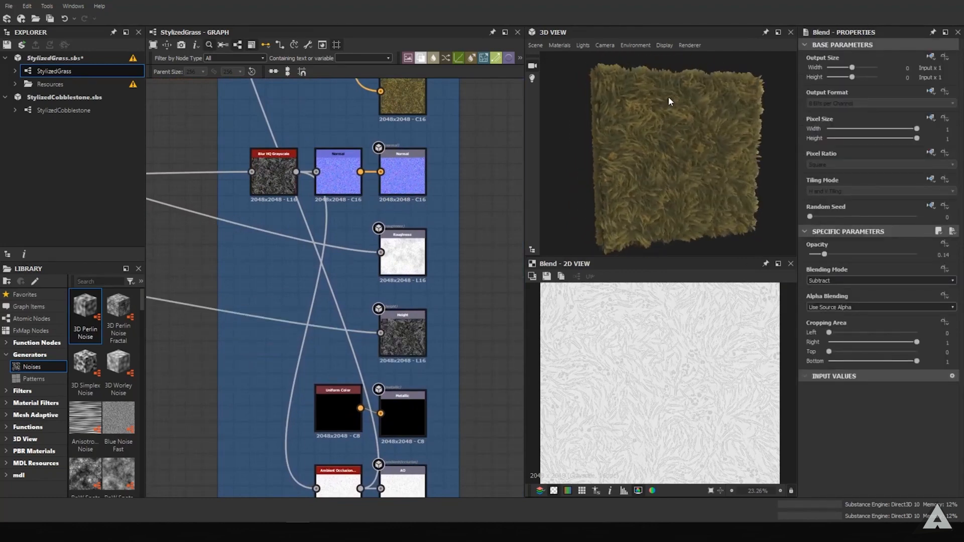
left_click_drag(664, 85, 659, 98)
scroll(662, 100, "up", 4)
mouse_move(664, 103)
middle_mouse_down()
mouse_move(579, 195)
mouse_move(671, 110)
middle_mouse_up()
left_click_drag(671, 110, 691, 124)
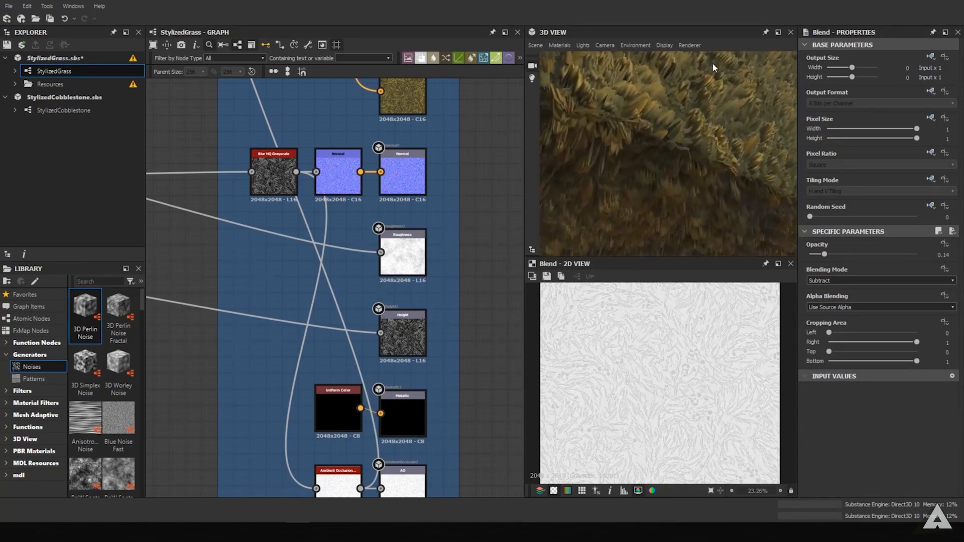
scroll(662, 184, "up", 5)
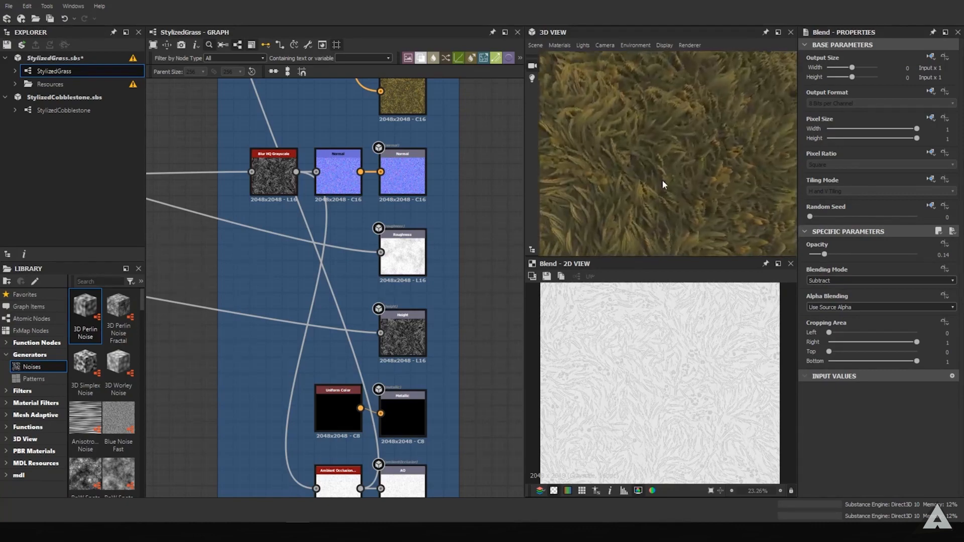
scroll(648, 185, "down", 5)
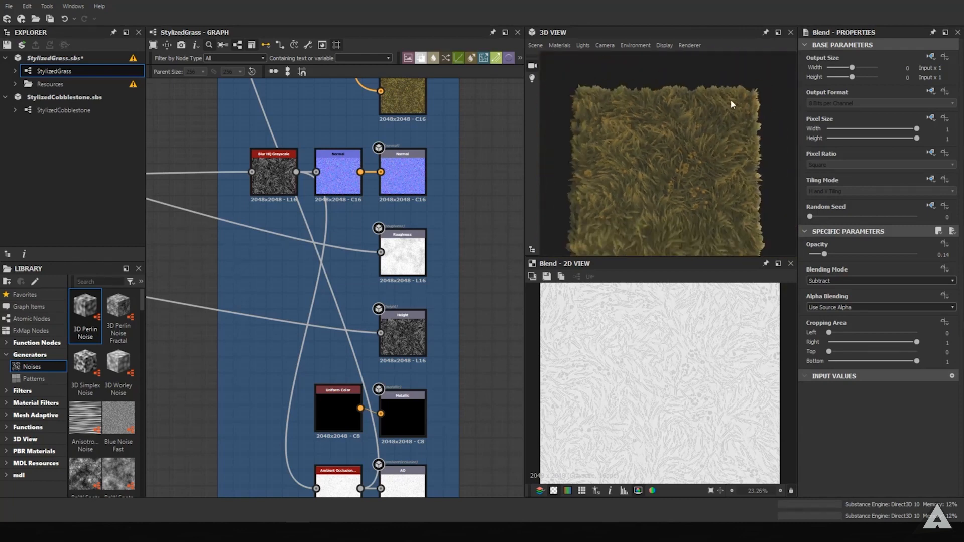
left_click_drag(731, 99, 682, 159)
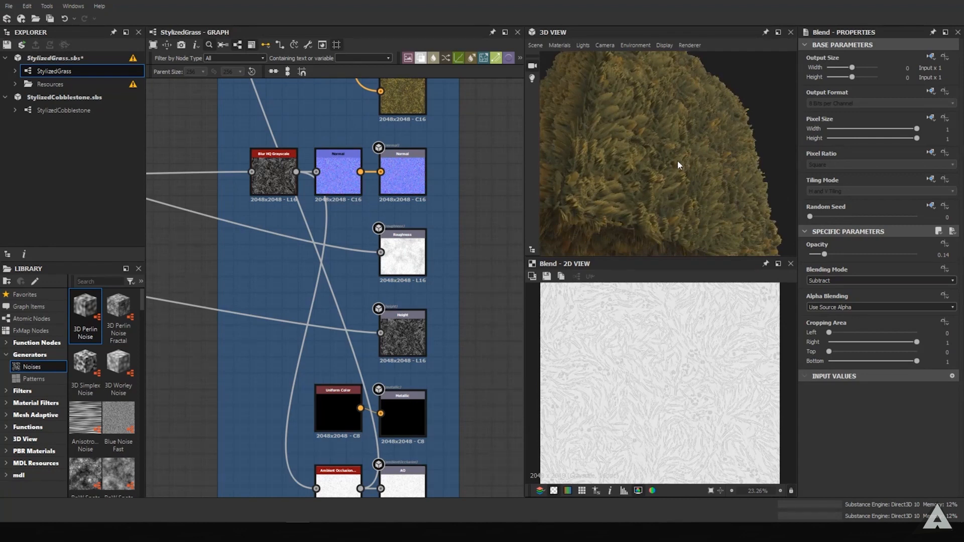
scroll(676, 160, "down", 5)
left_click_drag(676, 161, 658, 175)
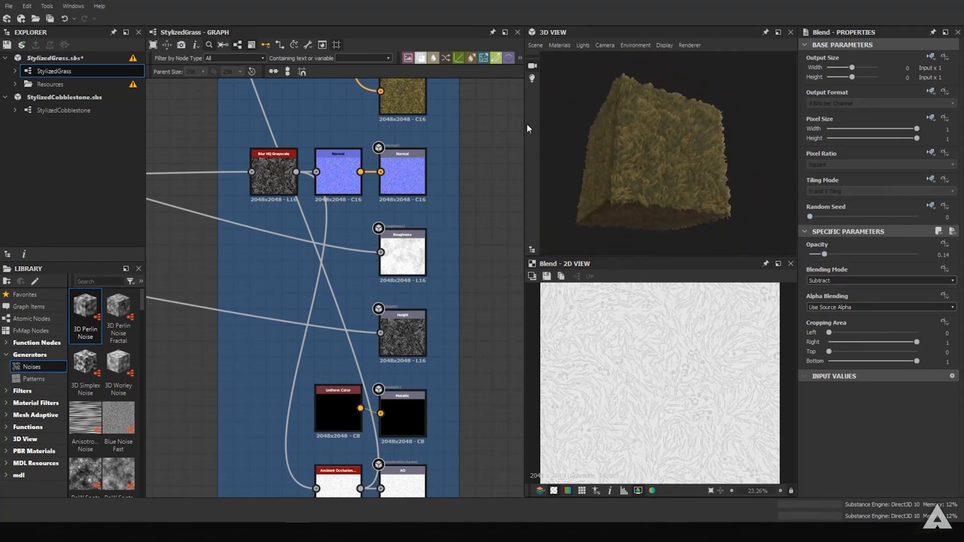
Undo the direct connection into the Height output node.
middle_click_drag(280, 304, 435, 226)
middle_click_drag(396, 274, 627, 217)
scroll(250, 245, "down", 2)
middle_click_drag(249, 245, 541, 295)
middle_click_drag(309, 271, 521, 194)
key("ctrl+z")
Inspect the Clouds 2, Non Uniform Blur and Contrast/Luminosity nodes at the start of the Height group.
scroll(281, 288, "up", 2)
left_click(252, 290)
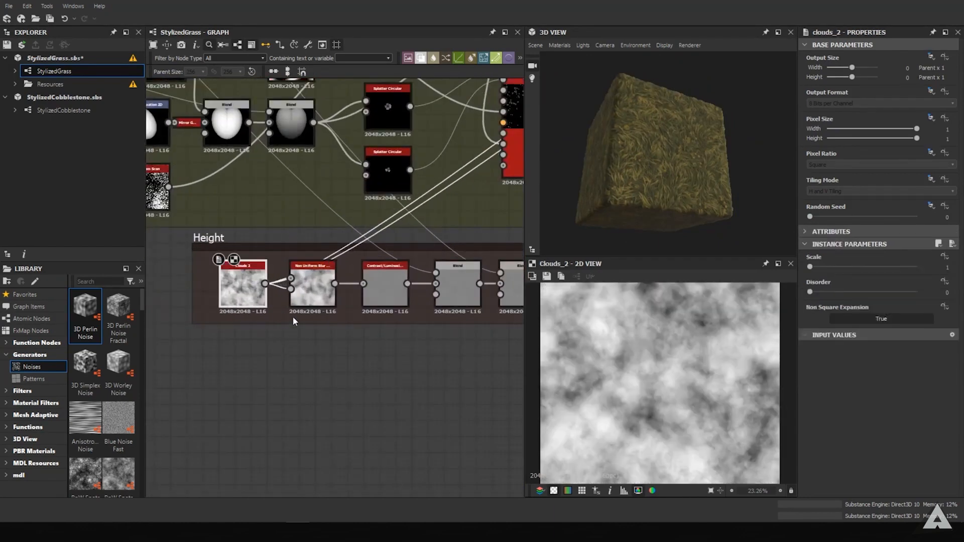
left_click(304, 293)
scroll(330, 286, "up", 5)
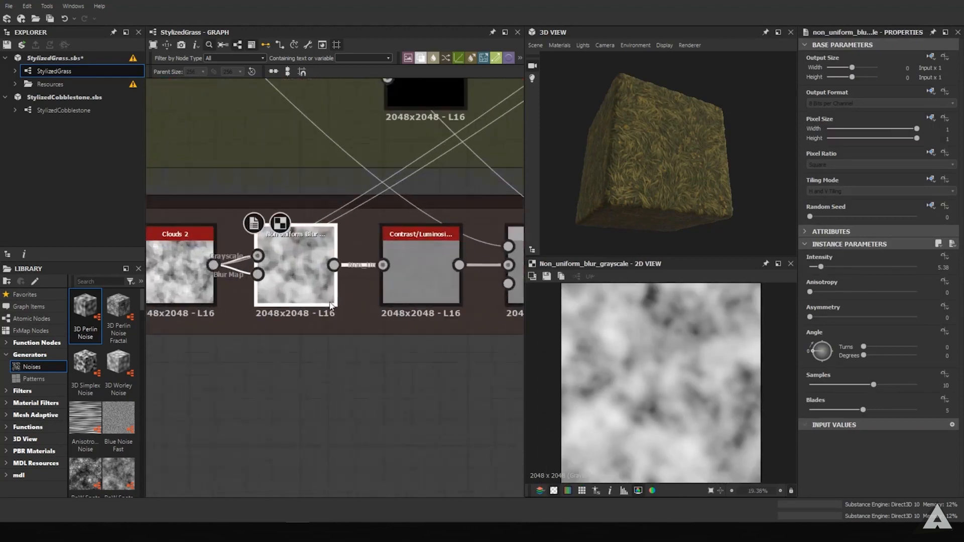
left_click(330, 286)
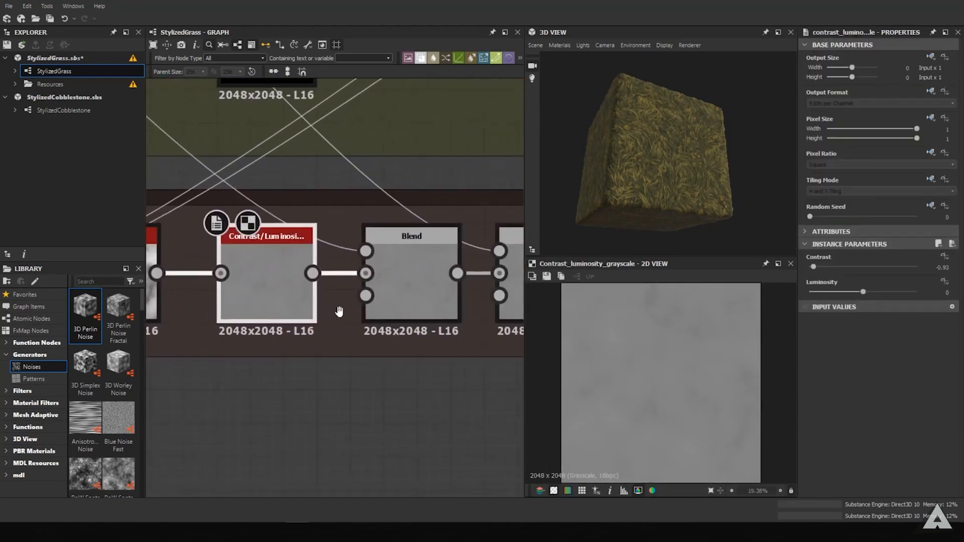
scroll(646, 378, "down", 3)
scroll(647, 381, "up", 3)
scroll(647, 382, "down", 1)
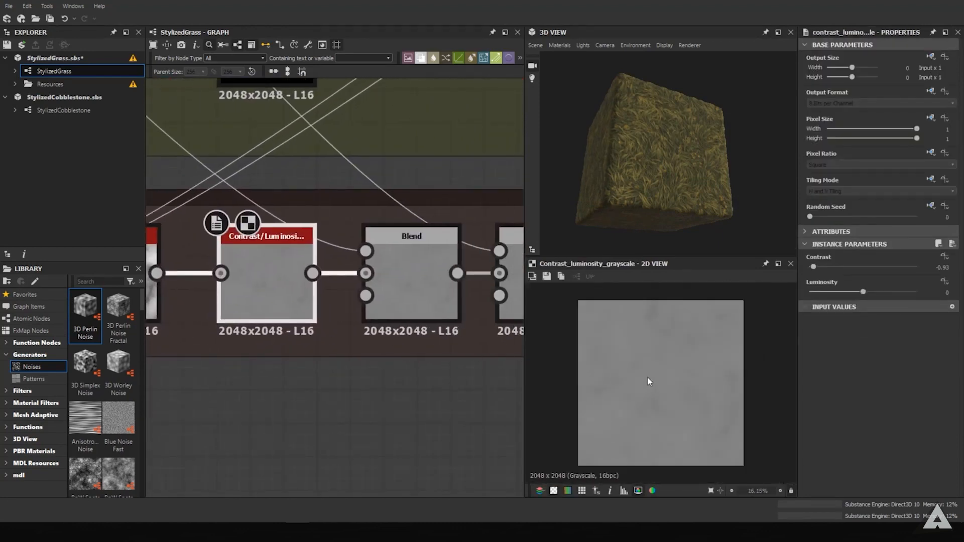
Inspect the first Blend node of the Height group and trace its foreground input back to the Splatter Circular node.
left_click(400, 304)
left_click_drag(562, 170, 644, 95)
middle_click_drag(392, 224, 245, 237)
scroll(241, 300, "down", 1)
scroll(395, 308, "down", 1)
middle_click_drag(395, 308, 587, 366)
middle_click_drag(200, 177, 570, 490)
middle_click_drag(313, 249, 482, 391)
middle_click_drag(405, 353, 381, 344)
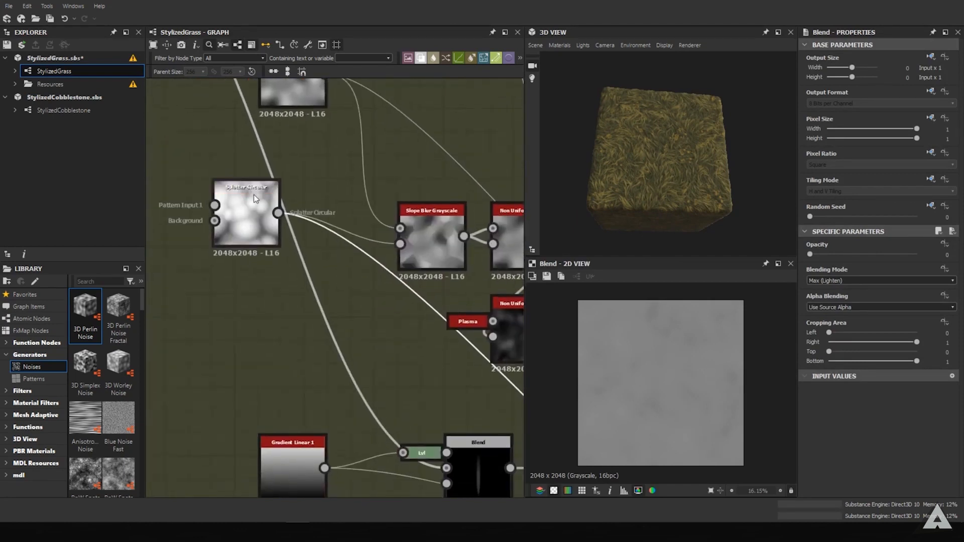
middle_click_drag(350, 280, 145, 136)
middle_click_drag(476, 391, 124, 165)
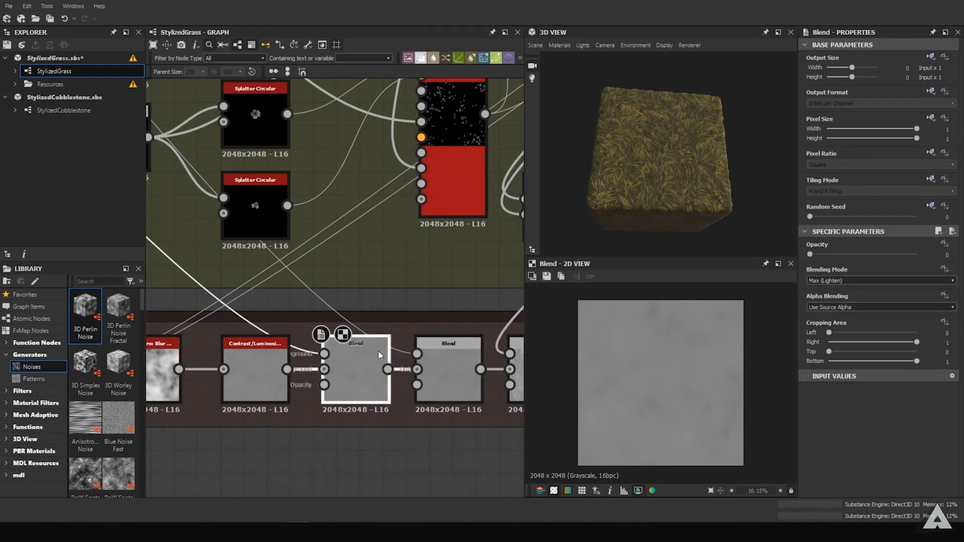
Inspect the second Blend node of the Height group, set to Subtract, and trace its foreground input back through the graph.
mouse_move(438, 350)
middle_mouse_down()
mouse_move(361, 325)
mouse_move(425, 351)
middle_mouse_up()
left_click(374, 365)
scroll(425, 352, "down", 5)
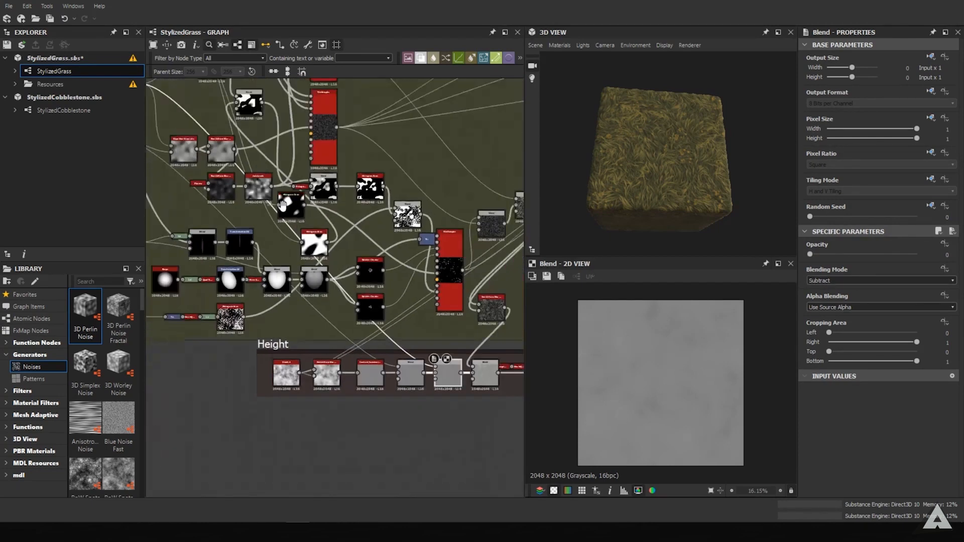
middle_click_drag(359, 325, 257, 250)
scroll(427, 366, "up", 2)
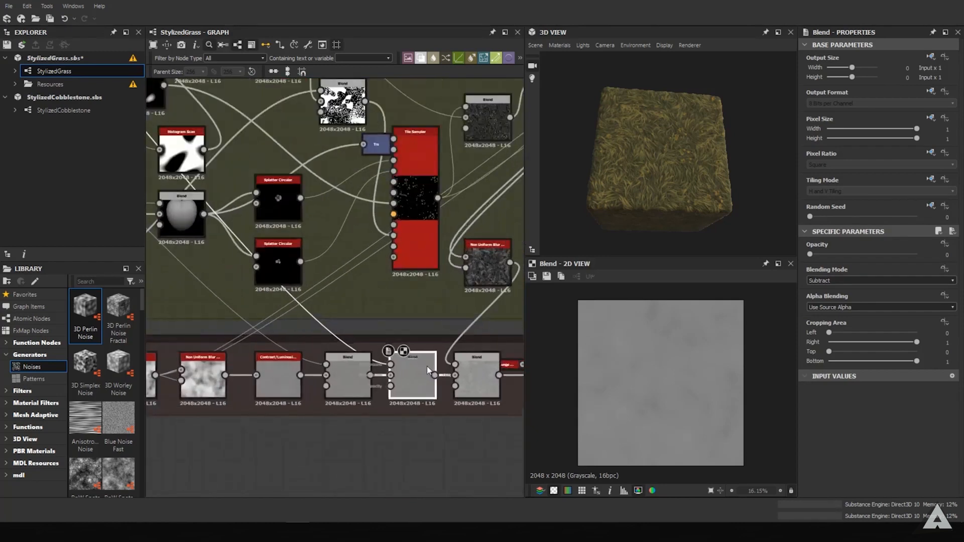
Try an opacity of 0.4 on the Height group's Subtract Blend node and return it to 0.
scroll(349, 311, "up", 2)
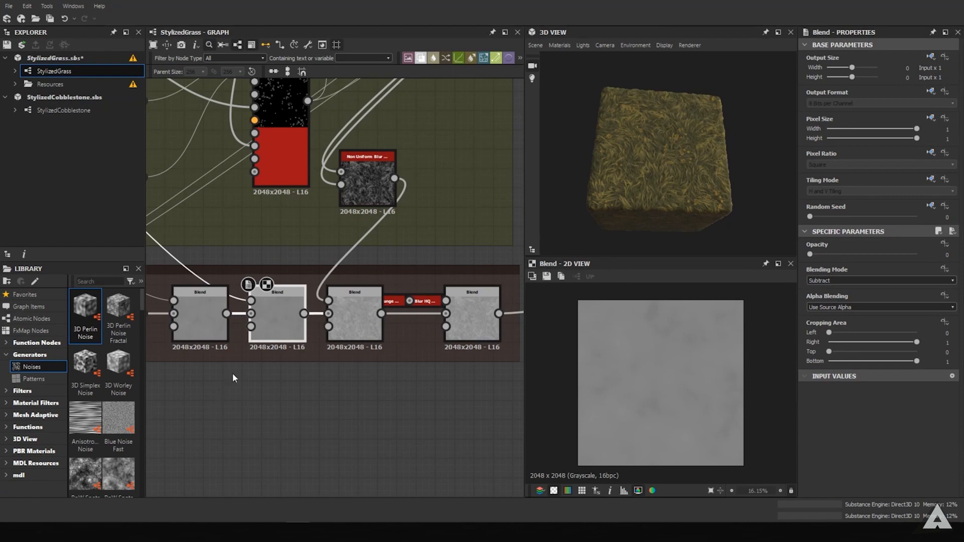
left_click(852, 253)
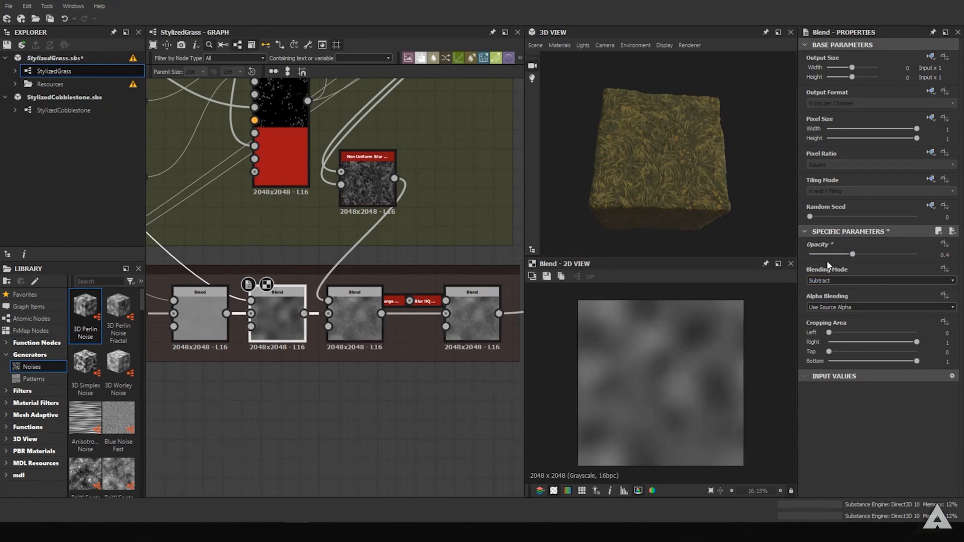
left_click_drag(823, 264, 645, 303)
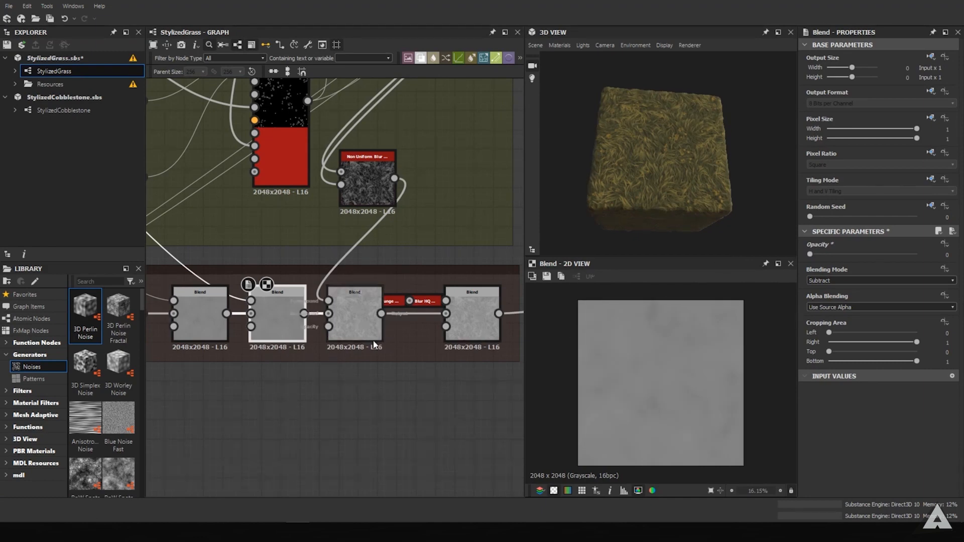
Examine the Height group's Add (Linear Dodge) Blend node in the 2D view and its displacement up close on the preview cube.
left_click(359, 339)
scroll(687, 402, "up", 5)
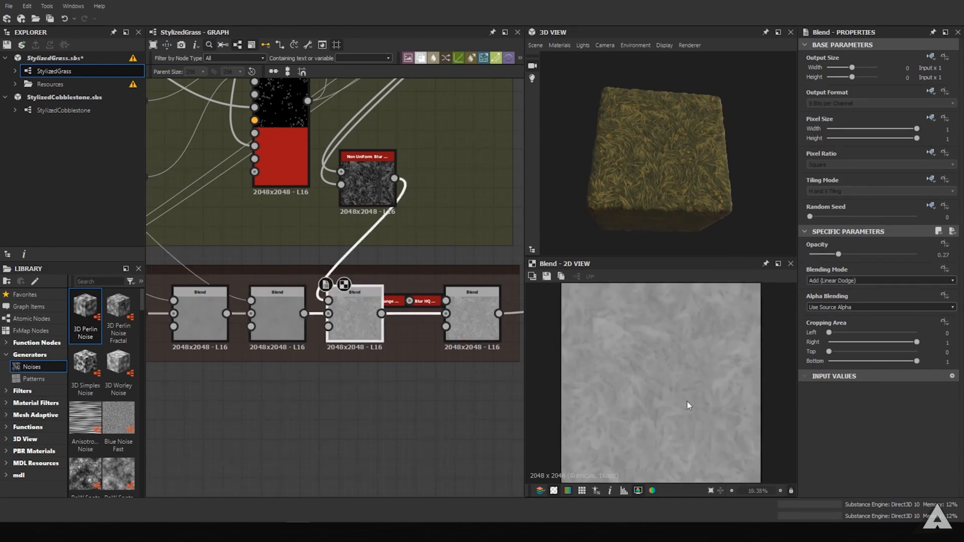
scroll(687, 402, "down", 1)
scroll(678, 146, "up", 5)
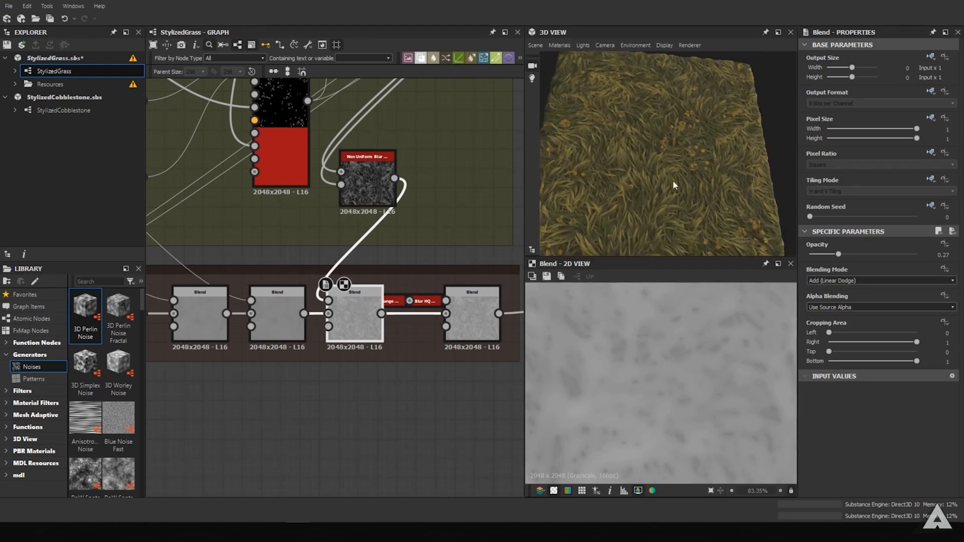
left_click_drag(672, 180, 675, 144)
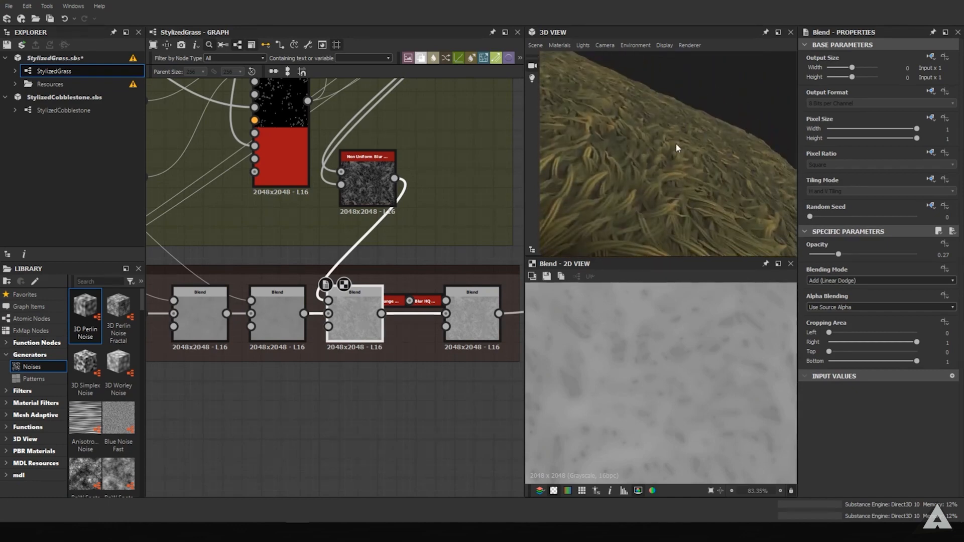
Trace the Add (Linear Dodge) Blend's foreground through the Non Uniform Blur node to the final grass Blend, comparing their outputs.
middle_click_drag(372, 263, 383, 297)
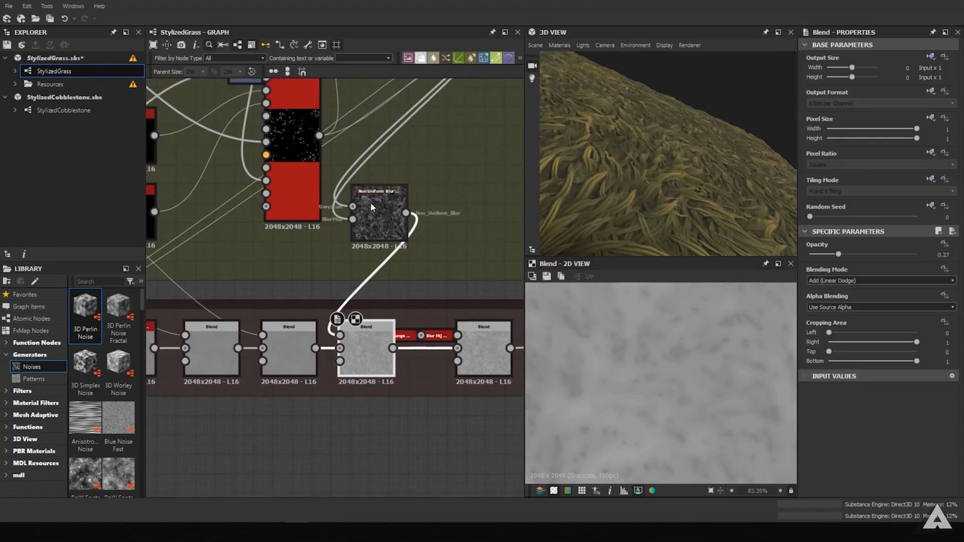
middle_click_drag(369, 202, 260, 435)
double_click(357, 236)
middle_click_drag(323, 406, 374, 234)
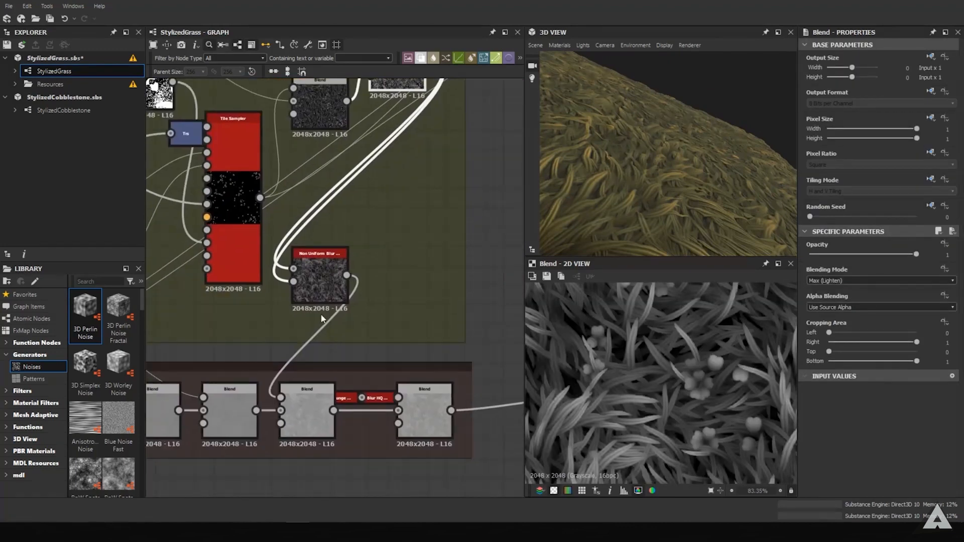
double_click(312, 285)
scroll(561, 357, "down", 1)
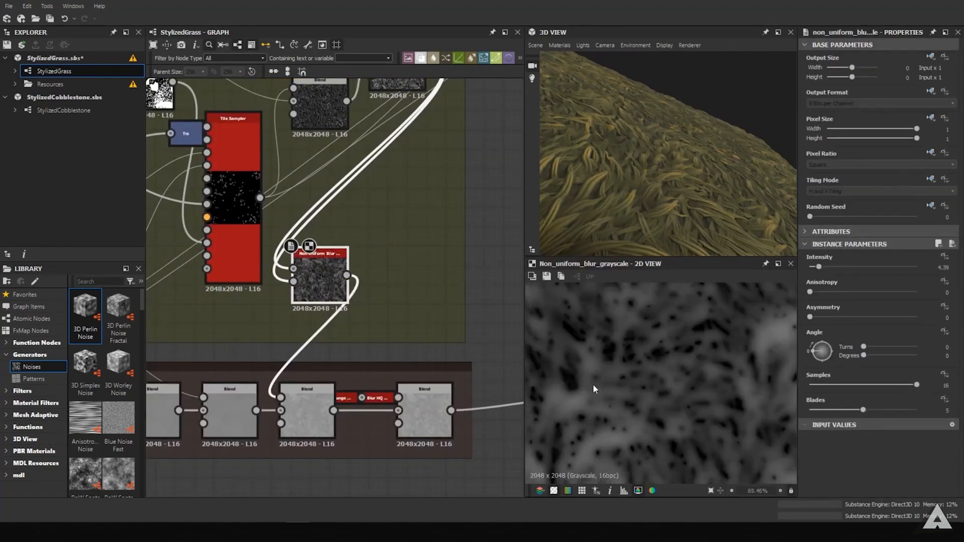
middle_click_drag(374, 324, 367, 296)
double_click(305, 377)
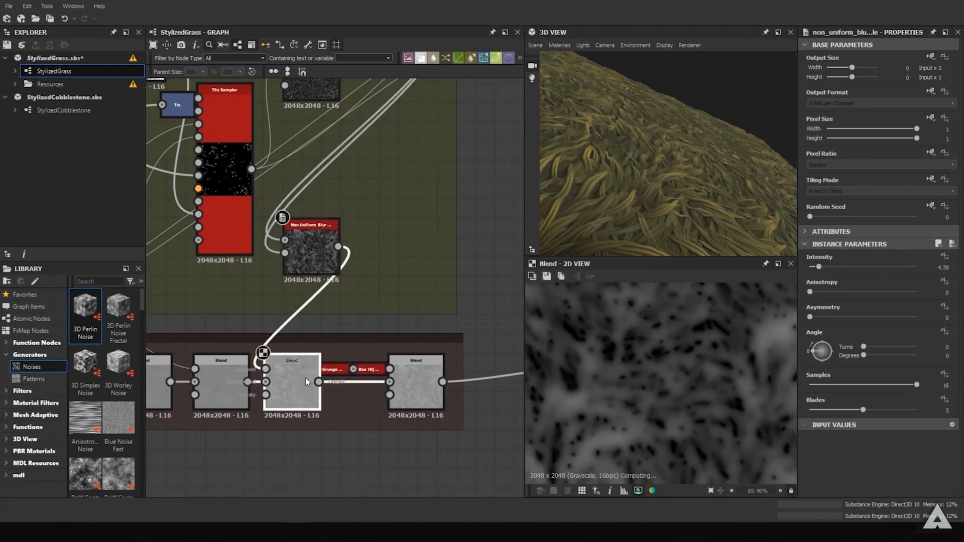
scroll(638, 391, "up", 2)
Try a higher opacity on the last Blend node of the Height group and return it to 0.
left_click(414, 399)
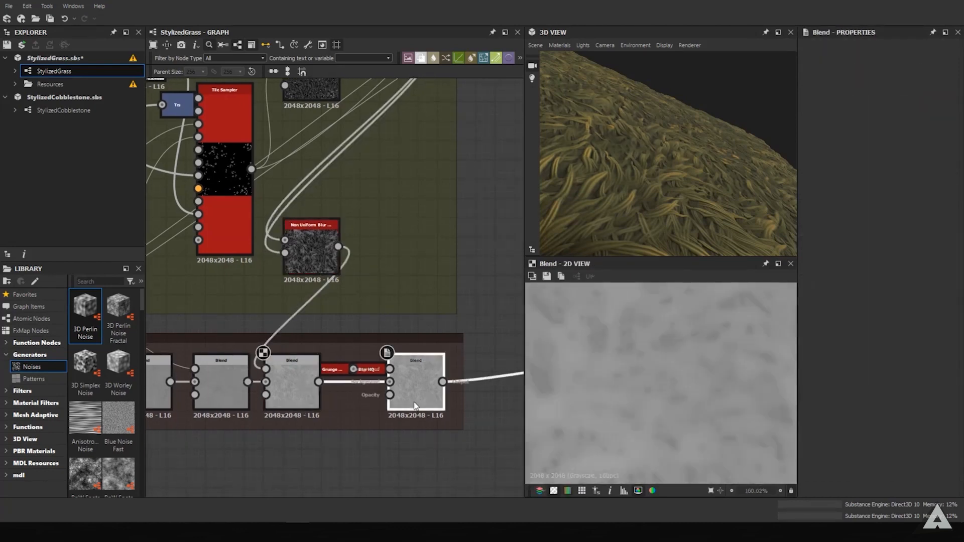
scroll(358, 386, "up", 2)
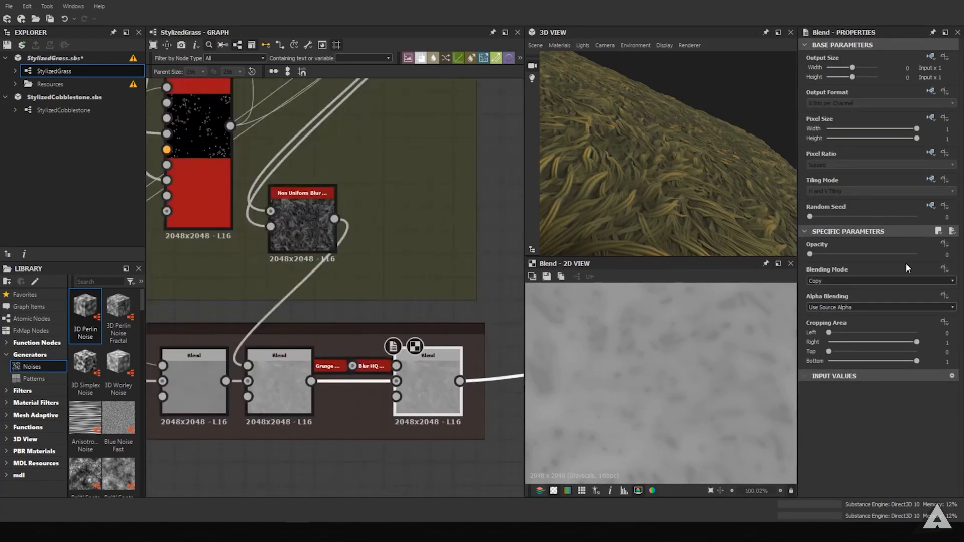
left_click(882, 254)
left_click_drag(827, 258, 757, 264)
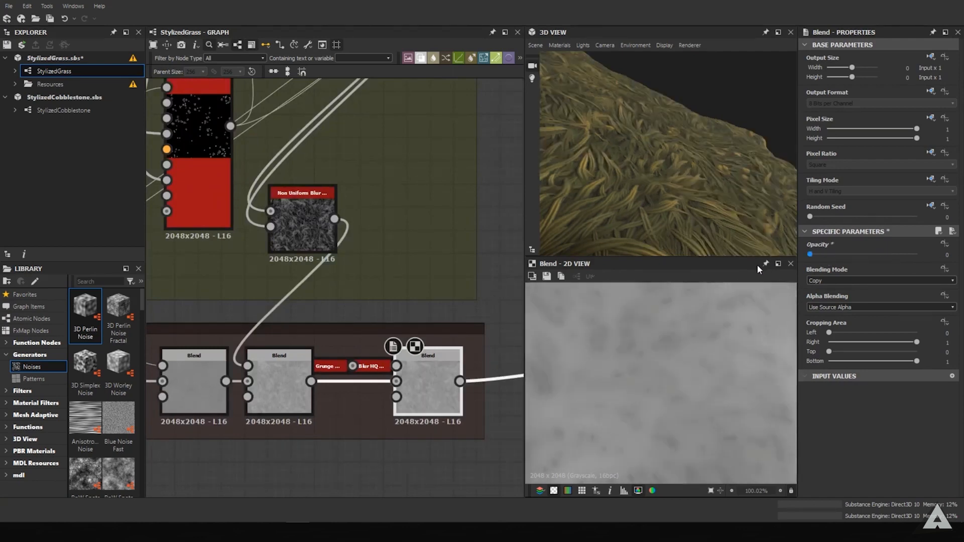
scroll(637, 222, "down", 6)
left_click_drag(631, 210, 638, 186)
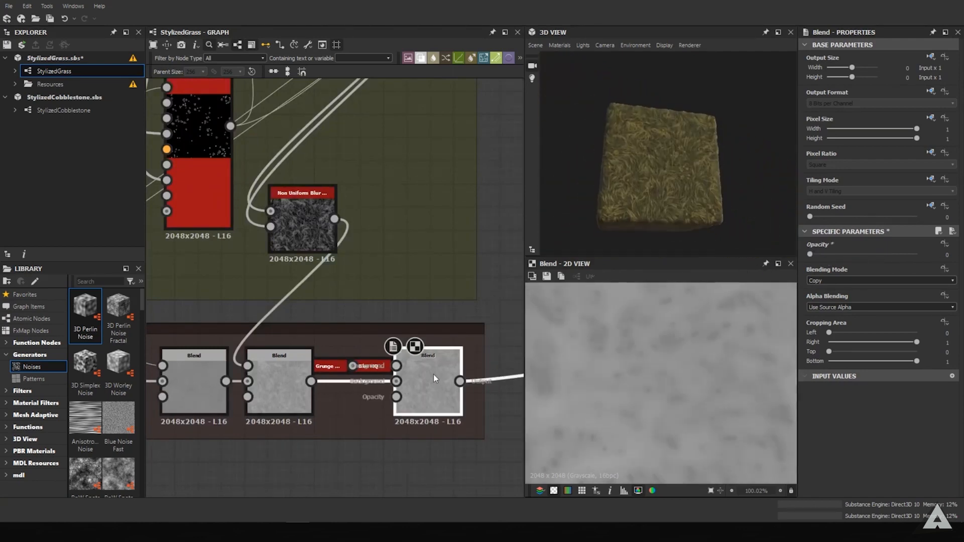
Inspect the Grunge Map 007 and Blur HQ nodes feeding the last Height Blend, and that Blend's output.
double_click(336, 369)
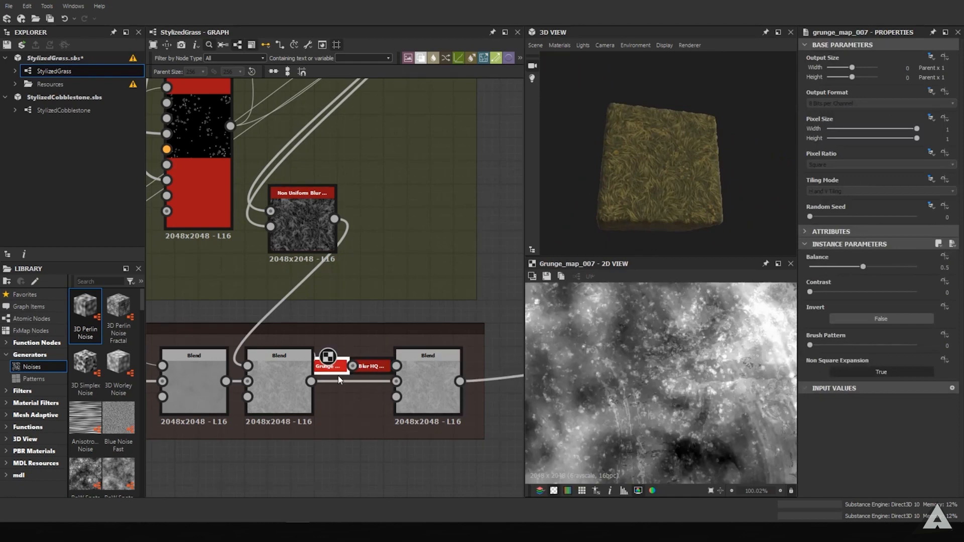
double_click(378, 365)
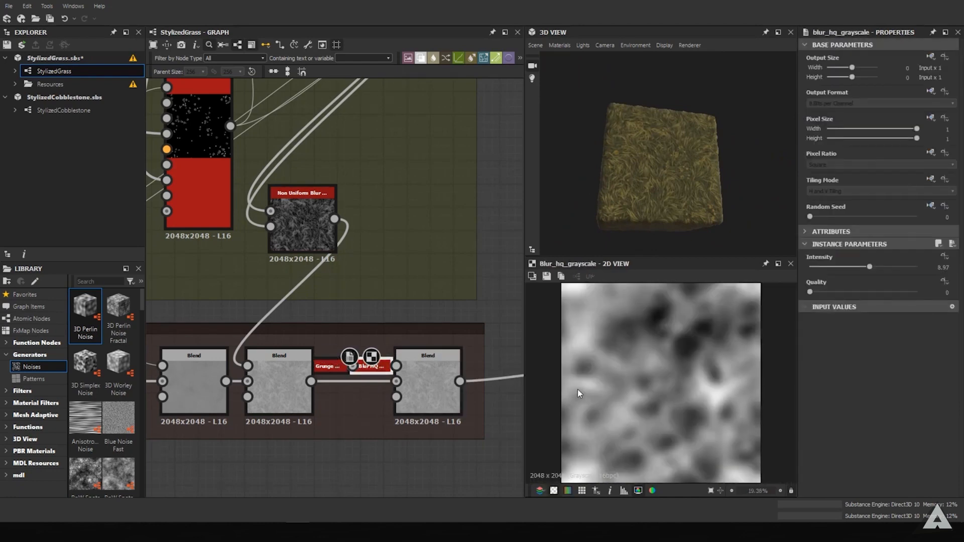
double_click(430, 393)
scroll(545, 373, "down", 2)
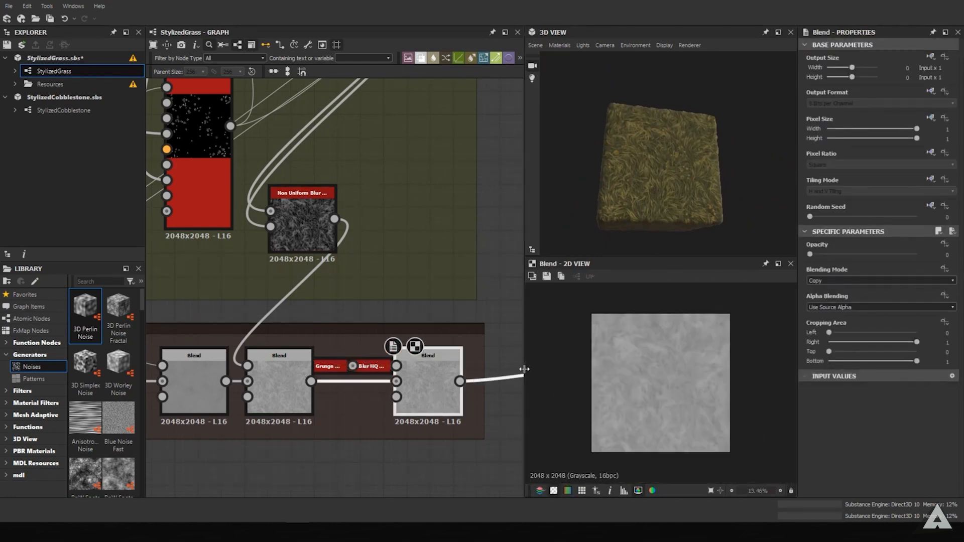
Review the Height chain again through its Non Uniform Blur, Contrast/Luminosity and Add (Linear Dodge) Blend nodes.
scroll(434, 353, "down", 5)
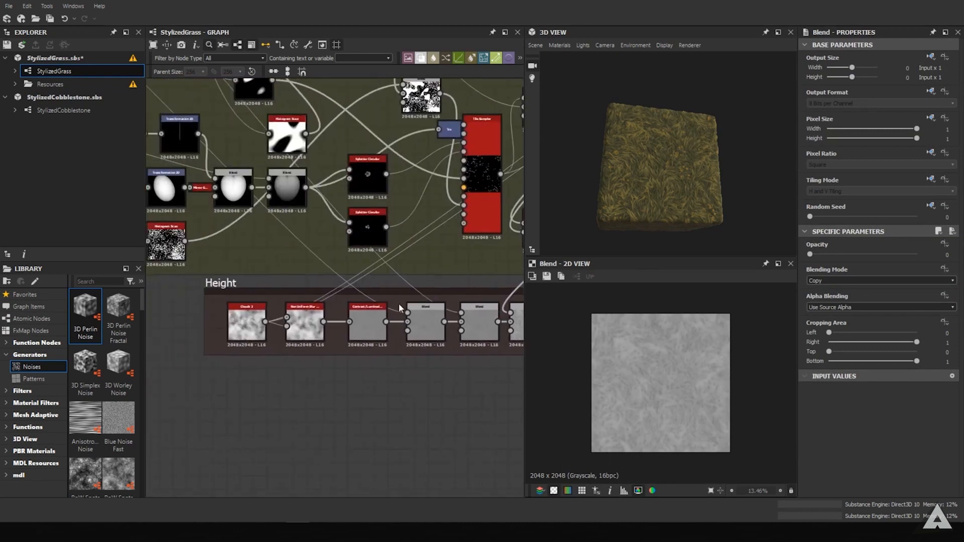
middle_click_drag(398, 303, 325, 310)
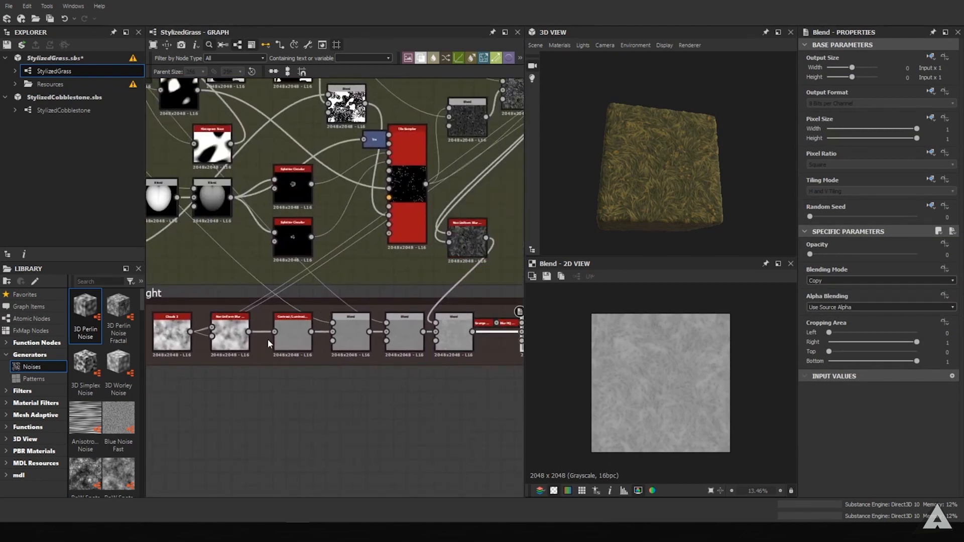
scroll(268, 342, "up", 2)
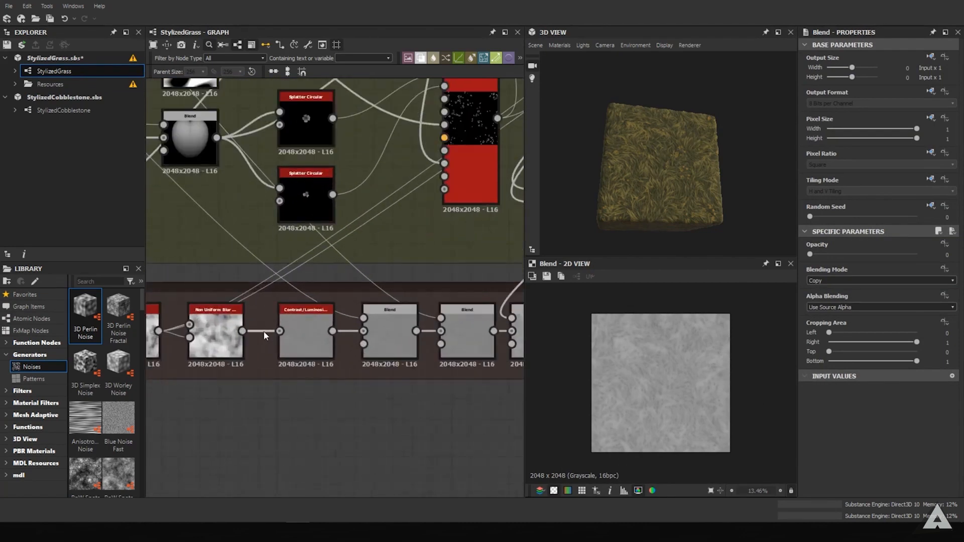
double_click(221, 333)
double_click(316, 341)
middle_click_drag(438, 345, 228, 331)
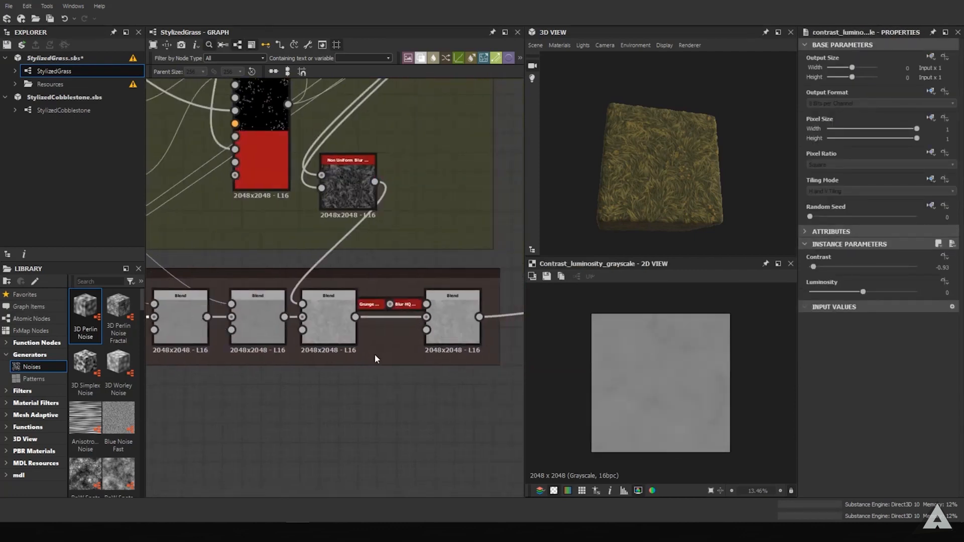
double_click(341, 331)
middle_click_drag(307, 226, 326, 254)
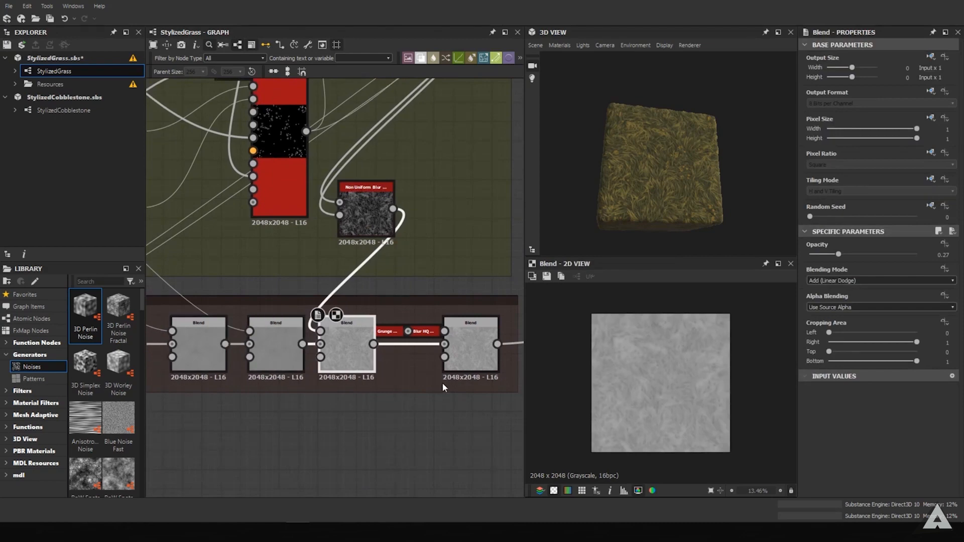
Look over the graph from the end of the Height group past the Roughness group to the Colors group.
scroll(424, 326, "down", 1)
middle_click_drag(400, 301, 186, 355)
scroll(285, 336, "down", 1)
middle_click_drag(285, 339, 285, 344)
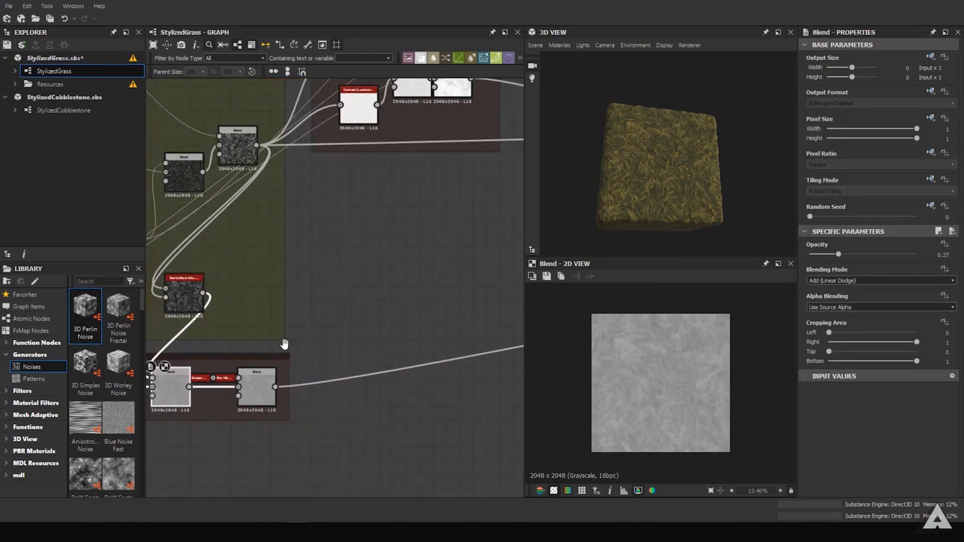
scroll(284, 336, "down", 3)
middle_click_drag(247, 291, 151, 241)
scroll(369, 233, "up", 1)
middle_click_drag(218, 151, 352, 220)
scroll(264, 211, "up", 3)
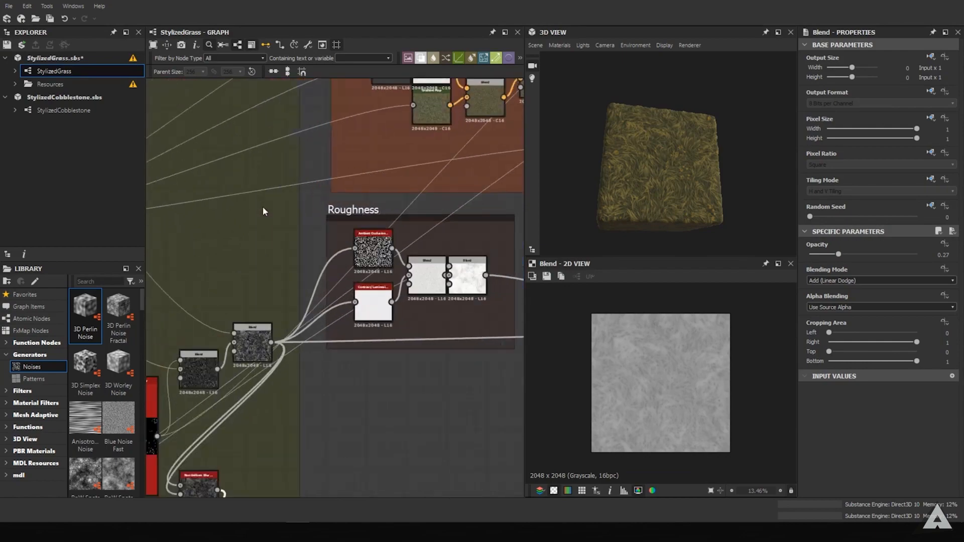
scroll(262, 206, "up", 3)
middle_click_drag(407, 274, 219, 224)
scroll(219, 224, "down", 3)
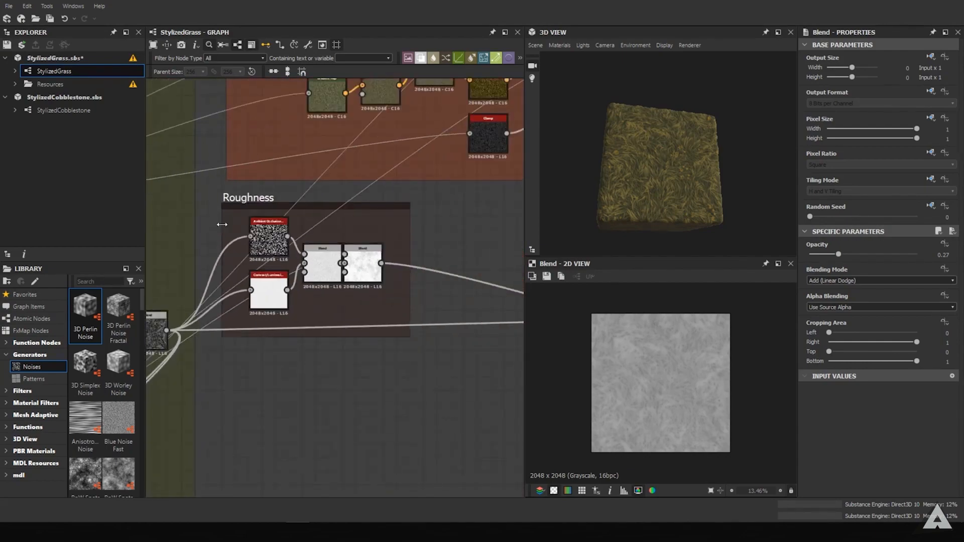
scroll(245, 251, "up", 3)
middle_click_drag(328, 131, 241, 427)
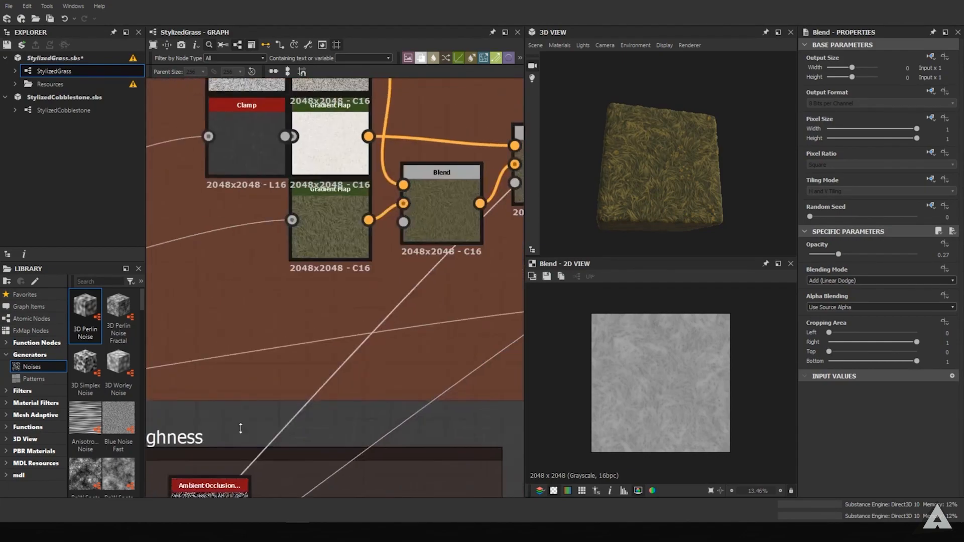
middle_click_drag(245, 216, 313, 421)
scroll(257, 287, "down", 4)
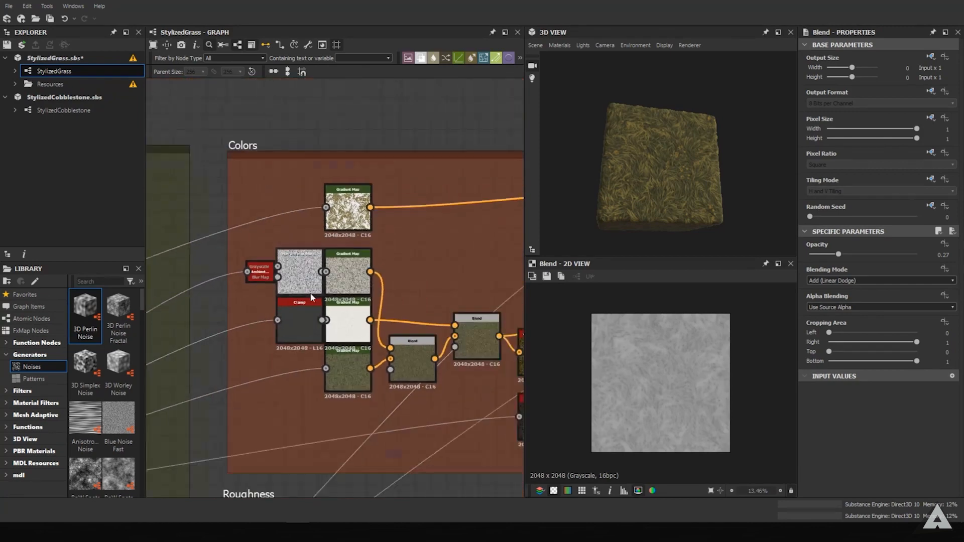
Examine the grass colors on the preview cube and survey the Colors group down to its Ambient Occlusion and Clamp nodes.
scroll(623, 203, "up", 3)
mouse_move(622, 204)
left_mouse_down()
mouse_move(634, 183)
mouse_move(625, 201)
left_mouse_up()
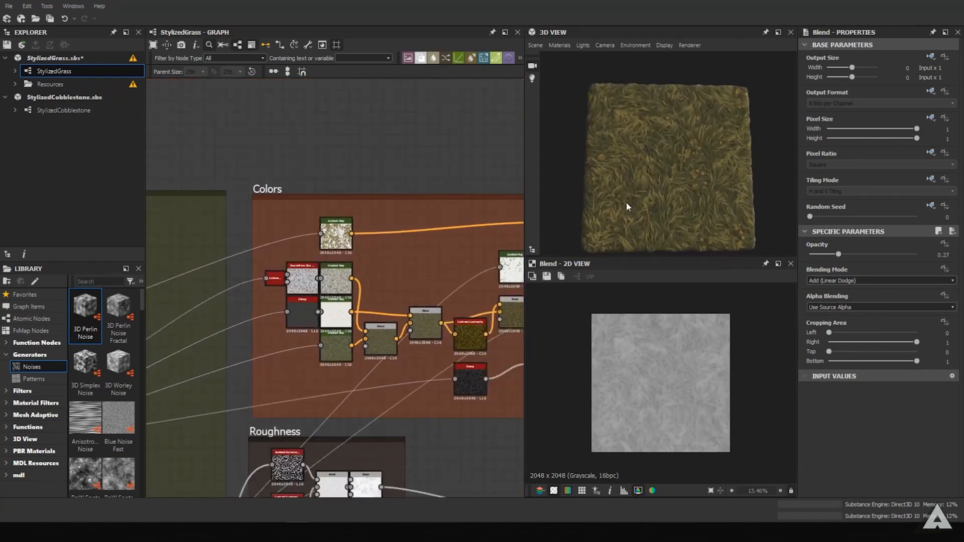
middle_click_drag(383, 313, 52, 272)
scroll(201, 215, "down", 2)
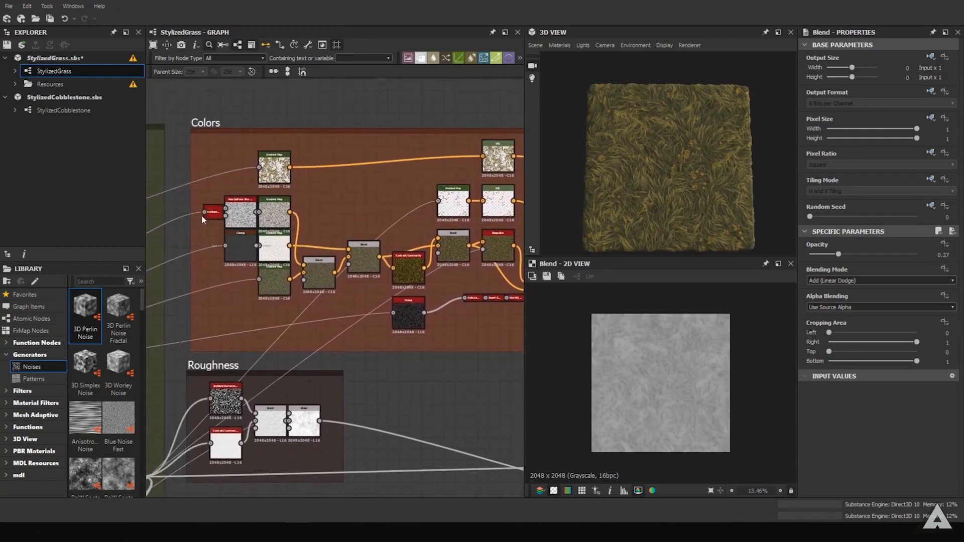
scroll(194, 206, "up", 8)
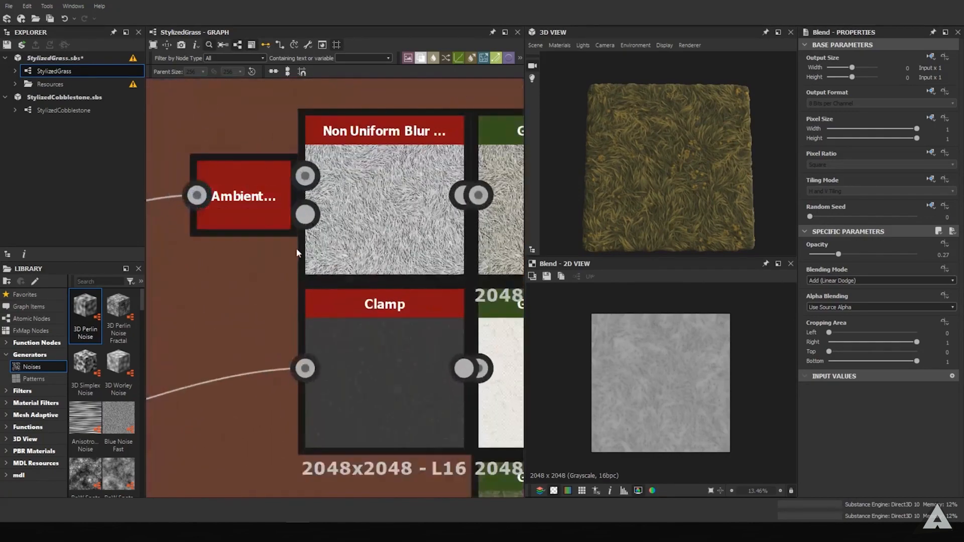
scroll(296, 248, "down", 3)
Inspect the lowest green Gradient Map node of the Colors group, its gradient and its grass output up close.
left_click(389, 311)
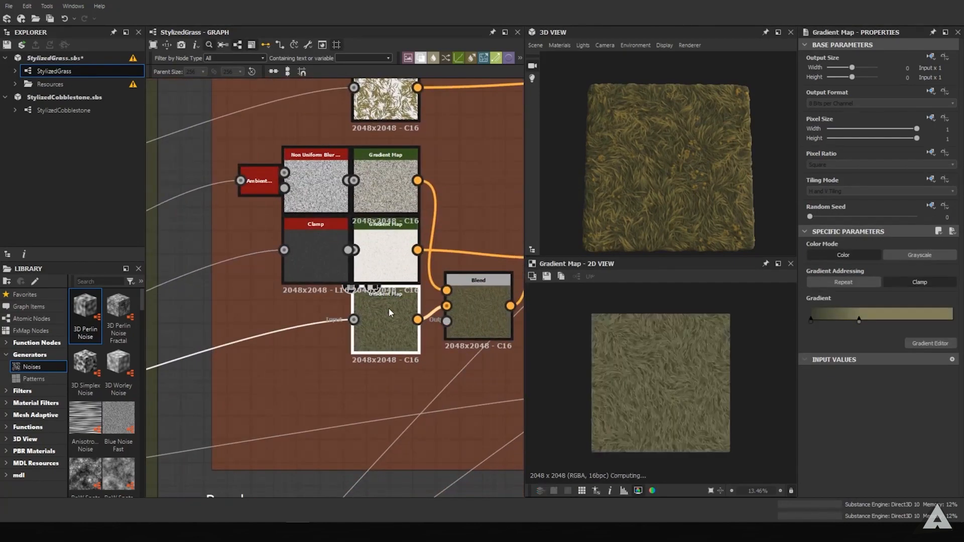
scroll(570, 353, "up", 6)
scroll(675, 356, "up", 2)
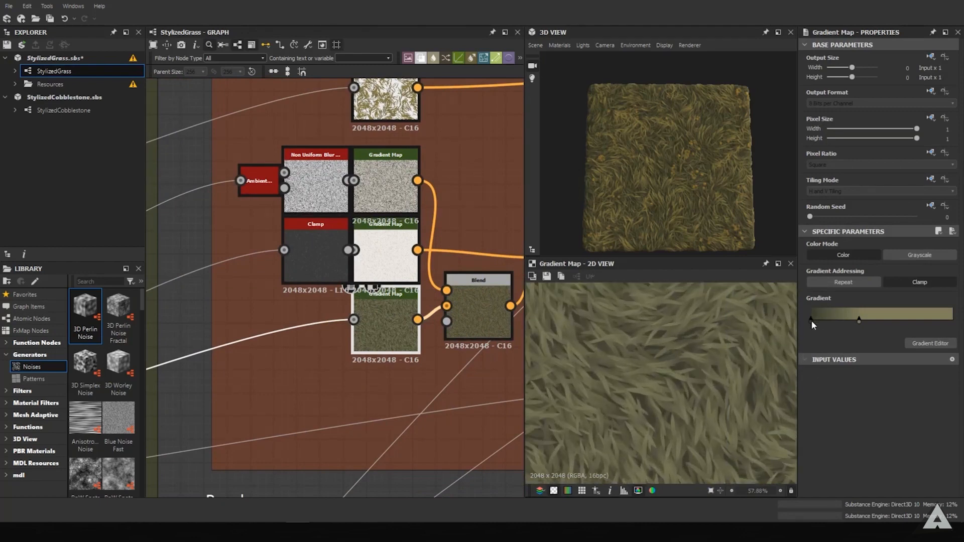
scroll(649, 356, "up", 1)
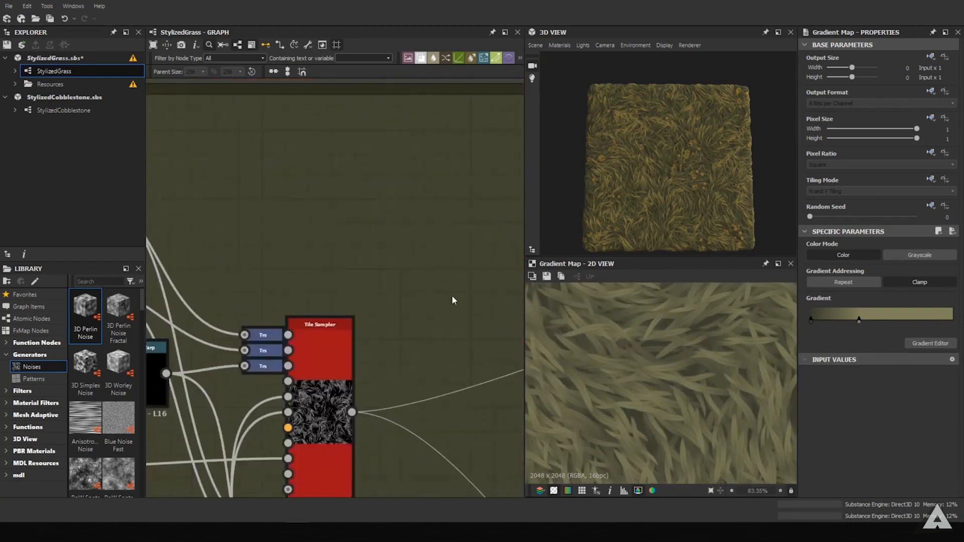
Try moving the lighter key of the lowest green Gradient Map closer to the dark key, and undo the change.
middle_click_drag(452, 299, 0, 142)
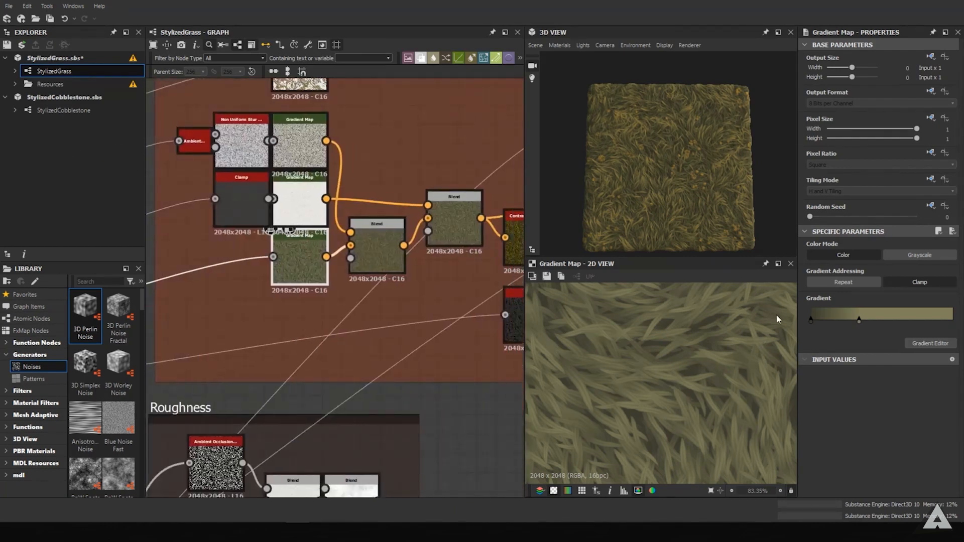
mouse_move(858, 322)
left_mouse_down()
mouse_move(887, 321)
mouse_move(829, 326)
mouse_move(844, 328)
left_mouse_up()
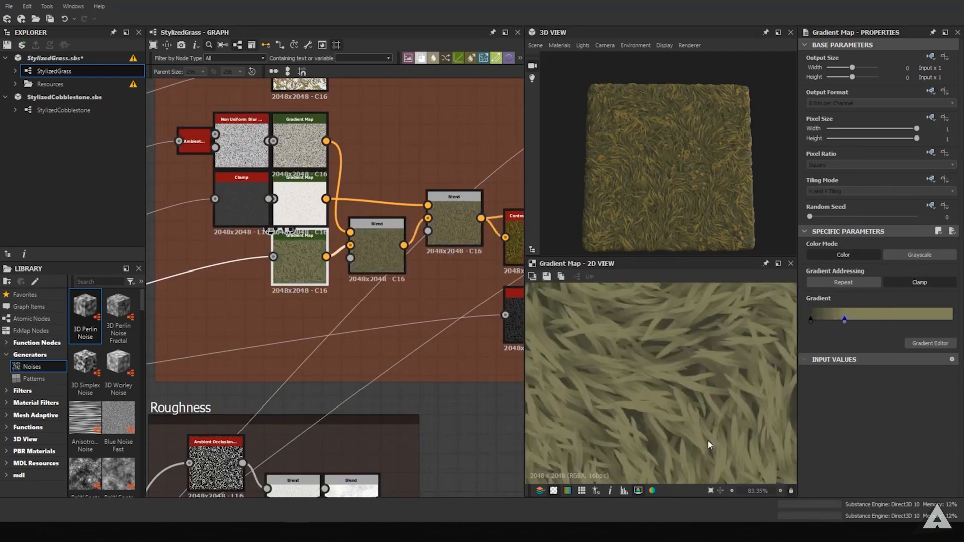
middle_click_drag(340, 299, 315, 279)
key("ctrl+z")
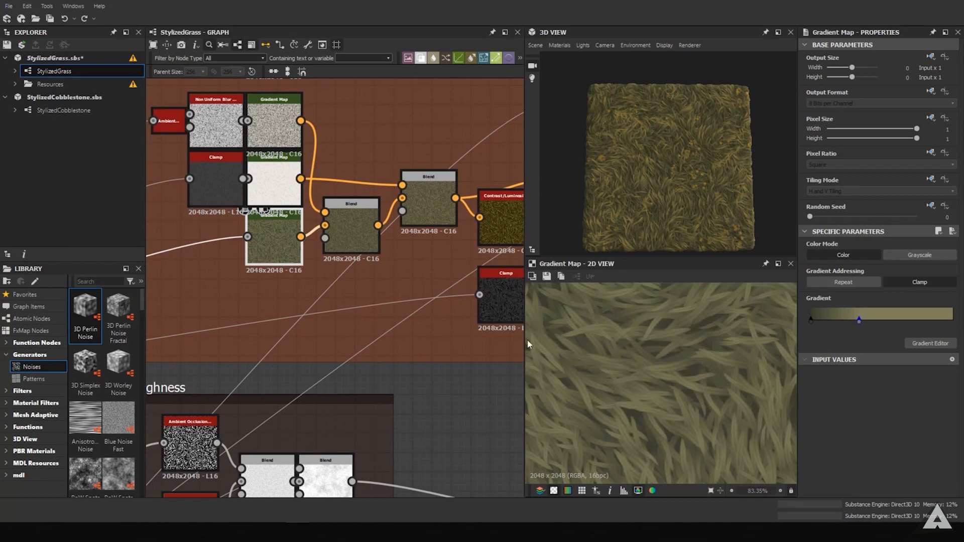
scroll(613, 363, "down", 5)
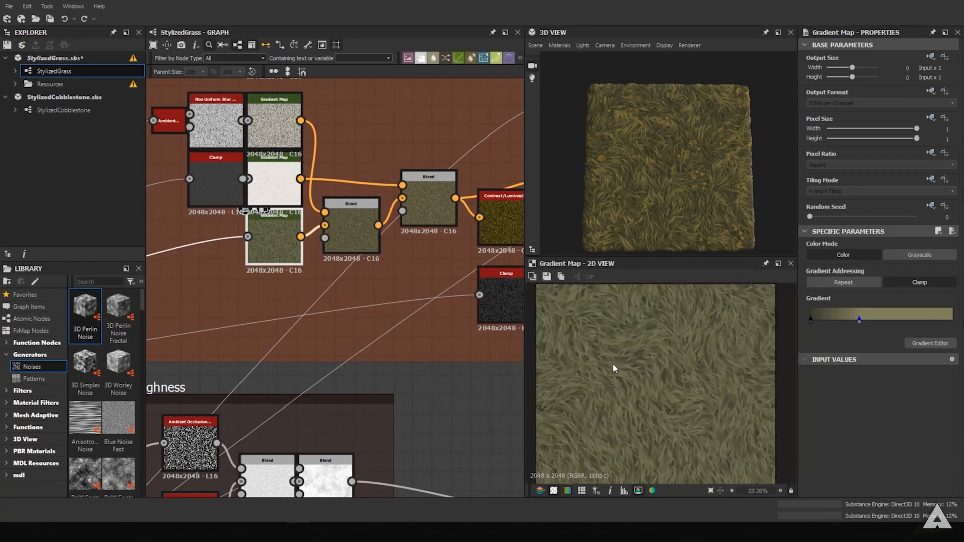
Inspect the output of the first Blend node, which combines the brown and green Gradient Maps in the Colors group.
middle_click_drag(310, 251, 345, 317)
scroll(345, 317, "up", 3)
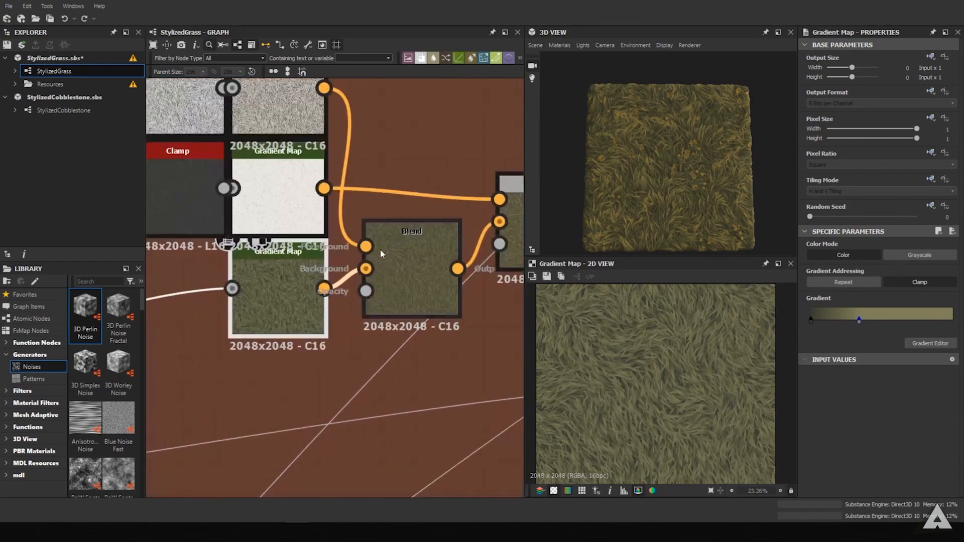
left_click_drag(394, 247, 382, 256)
scroll(592, 363, "up", 4)
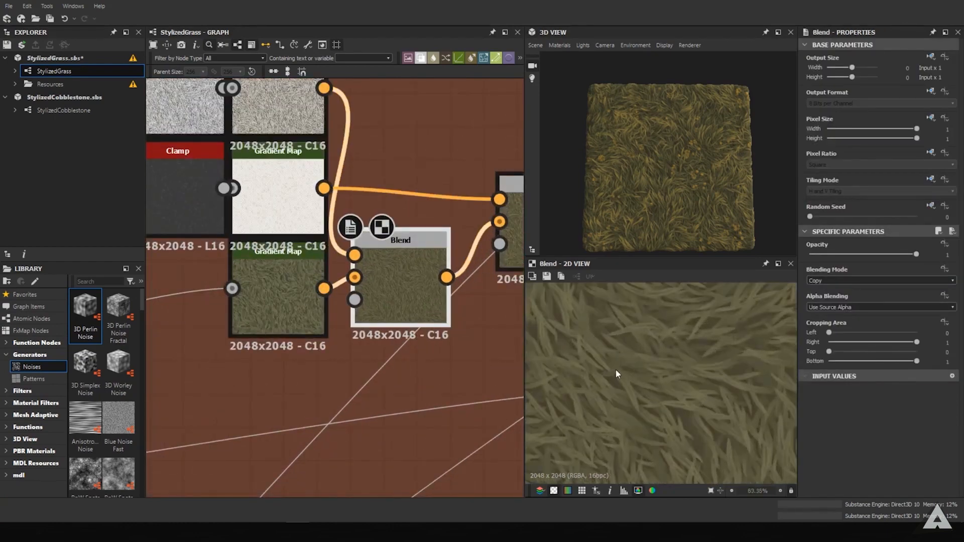
scroll(616, 374, "up", 1)
Examine the Ambient Occlusion node of the Colors group and its output on the grass blades up close.
middle_click_drag(250, 200, 381, 372)
scroll(195, 272, "up", 1)
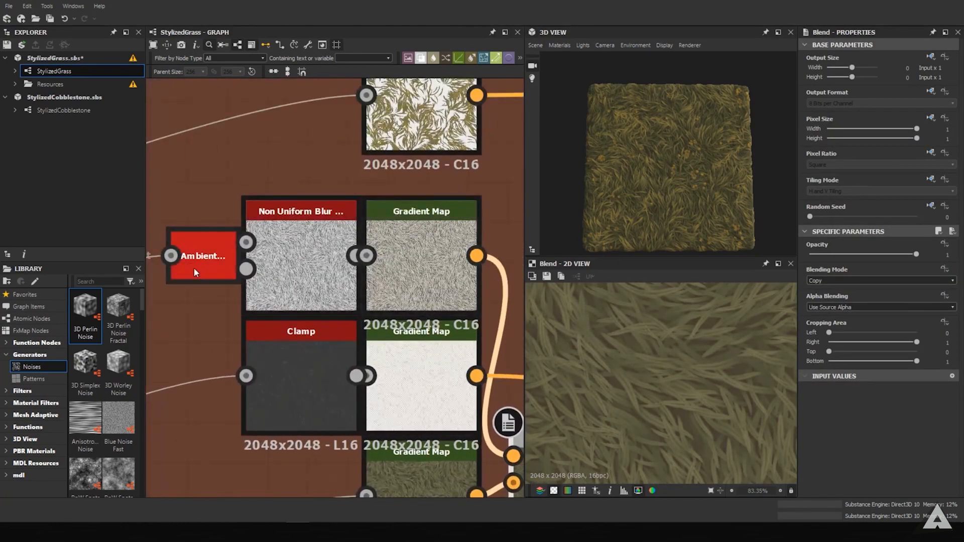
middle_click_drag(196, 272, 323, 255)
left_click(328, 244)
scroll(647, 393, "up", 3)
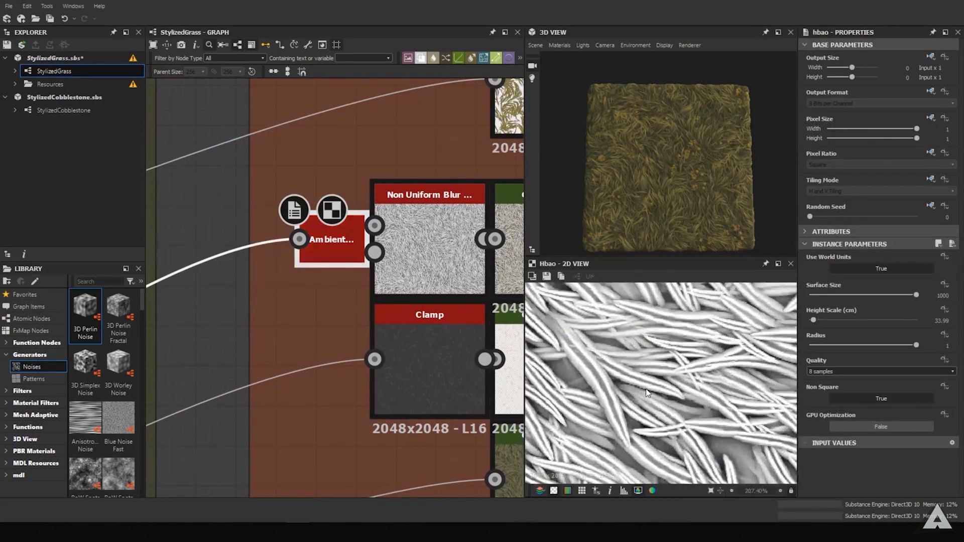
scroll(692, 423, "down", 1)
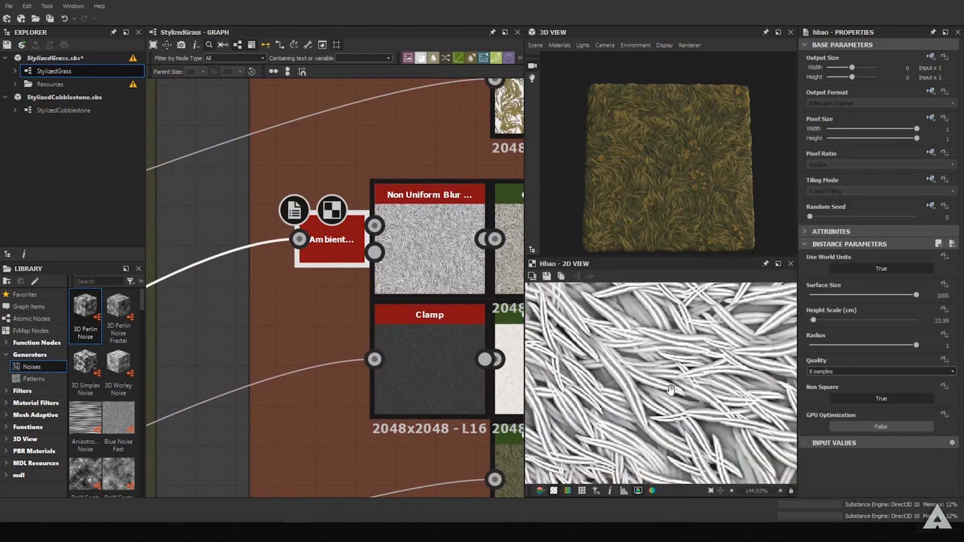
scroll(662, 341, "down", 1)
scroll(659, 345, "up", 2)
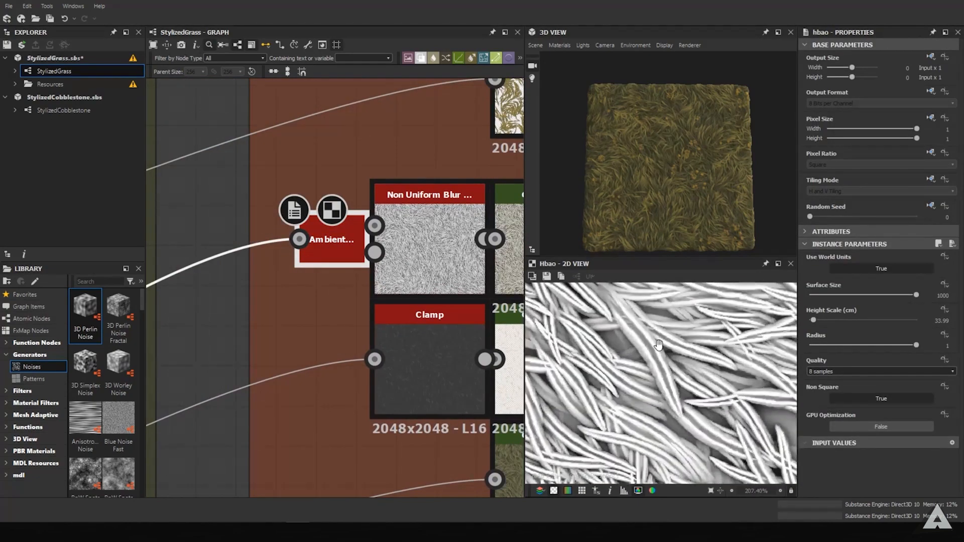
Compare the Non Uniform Blur output with the unblurred Ambient Occlusion output at close and wide zoom.
left_click(447, 255)
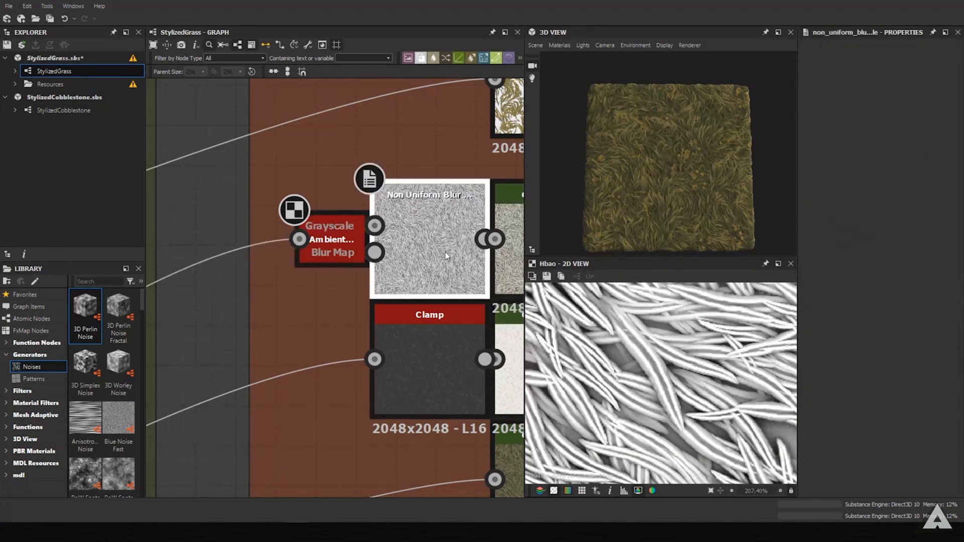
scroll(689, 424, "up", 3)
scroll(665, 441, "down", 3)
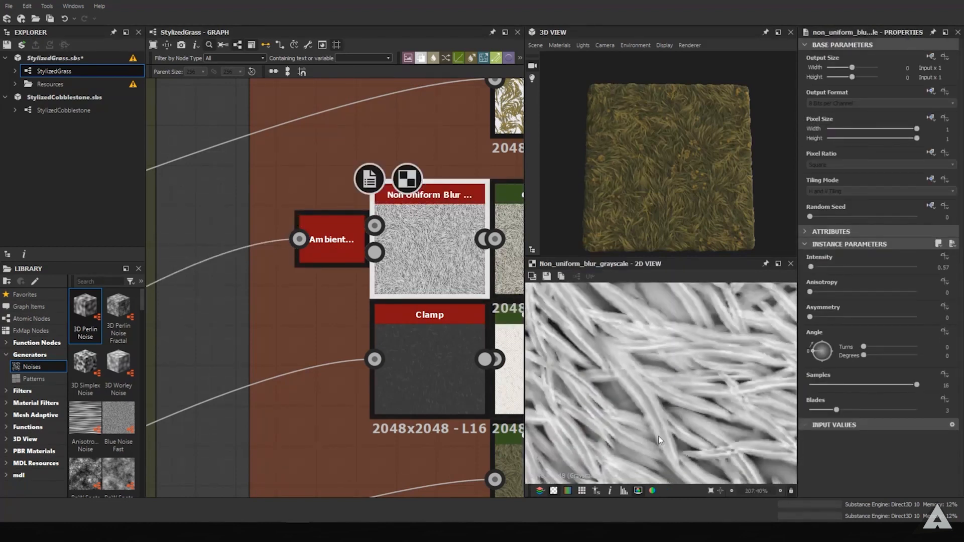
left_click(357, 257)
scroll(643, 408, "up", 6)
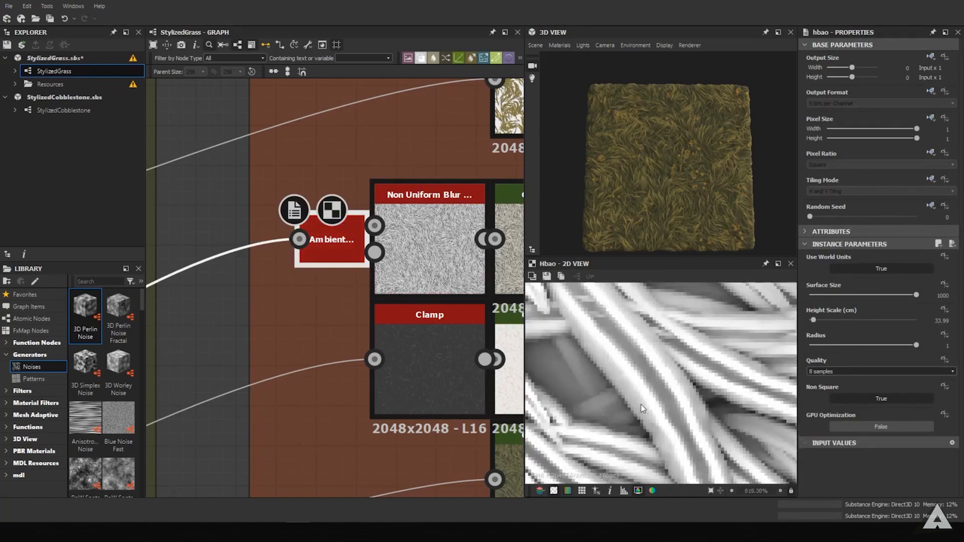
left_click(431, 251)
scroll(659, 387, "down", 6)
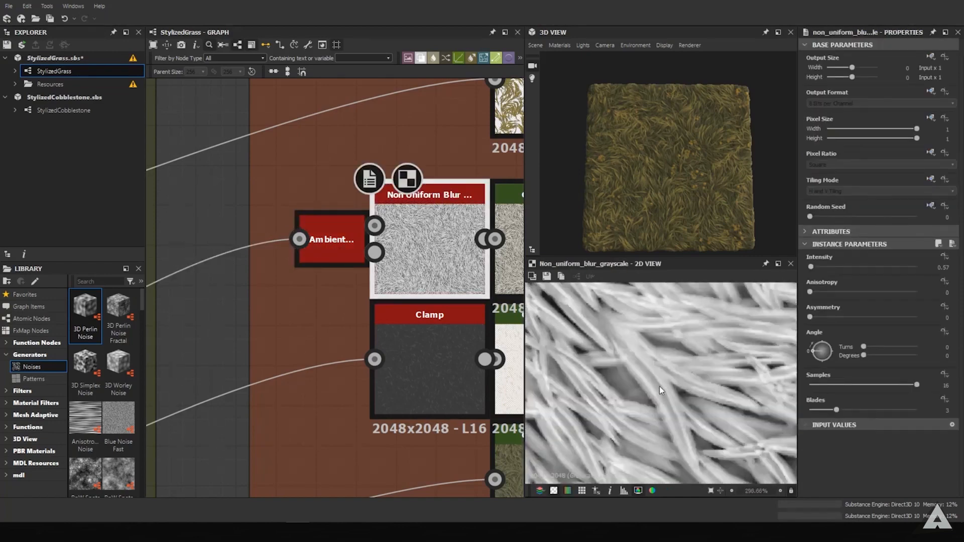
scroll(659, 386, "down", 8)
scroll(442, 255, "down", 1)
Inspect the brown-to-transparent Gradient Map fed by the Non Uniform Blur and its output up close.
middle_click_drag(442, 255, 320, 255)
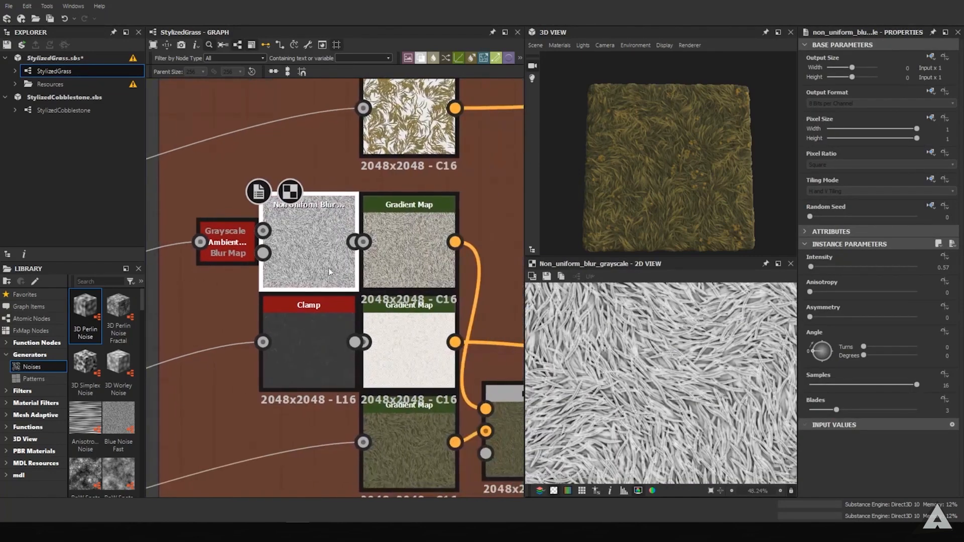
left_click(413, 265)
scroll(641, 377, "up", 10)
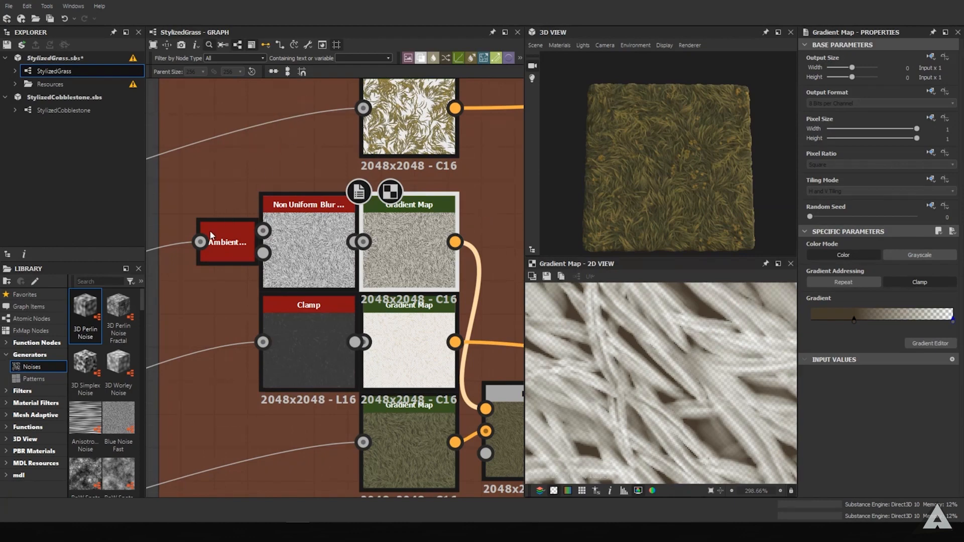
middle_click_drag(398, 310, 276, 219)
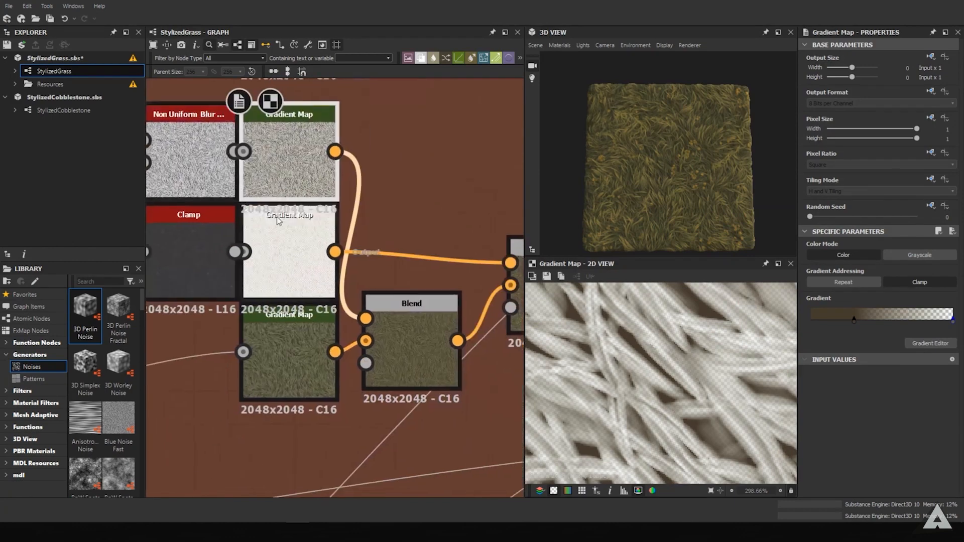
scroll(603, 359, "down", 8)
Check how the brown occlusion tint looks in the first Blend node over the green grass.
middle_click_drag(365, 302, 226, 310)
double_click(239, 359)
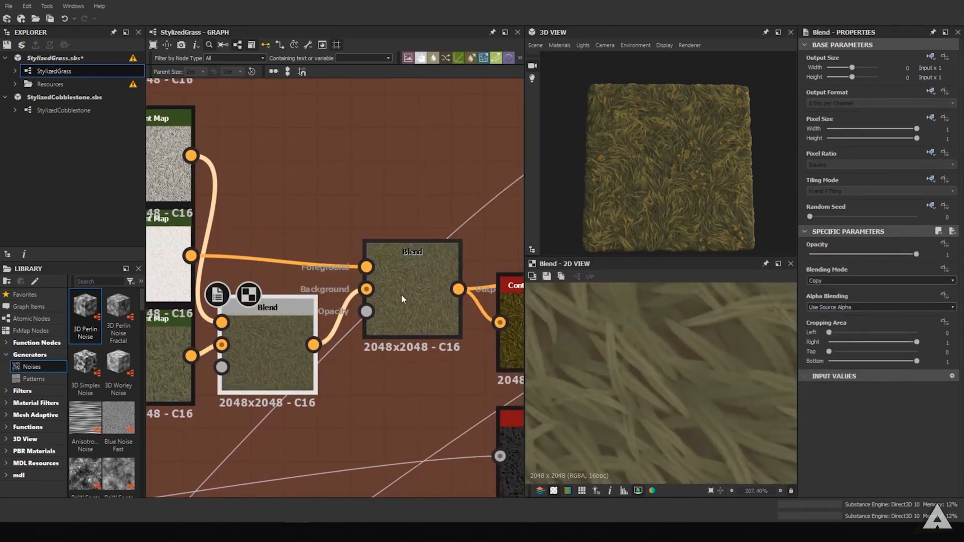
middle_click_drag(323, 295, 367, 313)
Inspect the Clamp node and the beige, partly transparent Gradient Map it feeds in the Colors group.
middle_click_drag(262, 260, 376, 305)
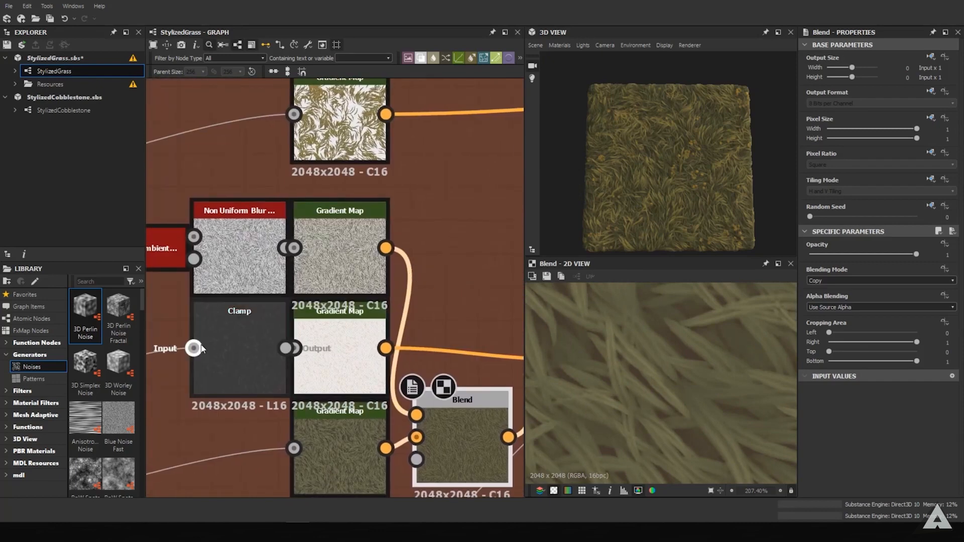
double_click(239, 351)
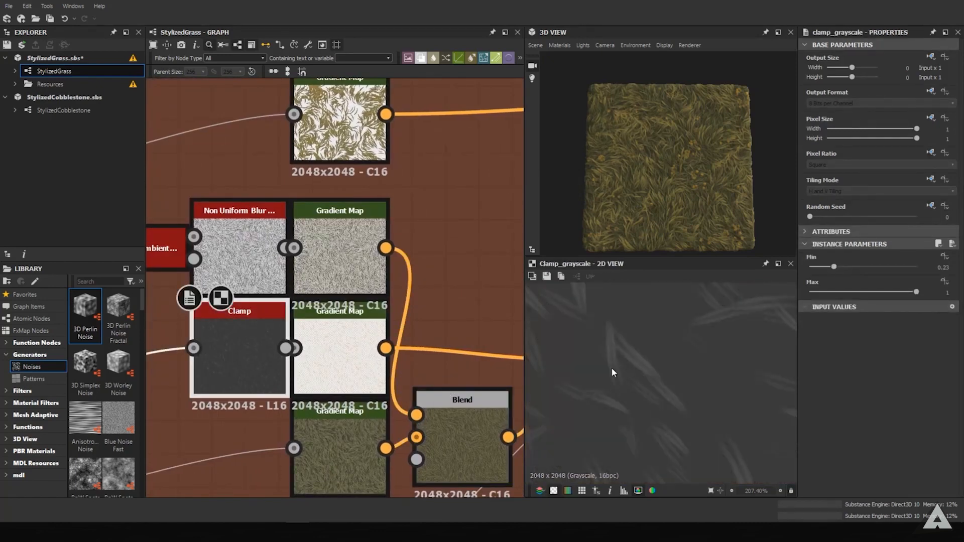
scroll(650, 222, "up", 5)
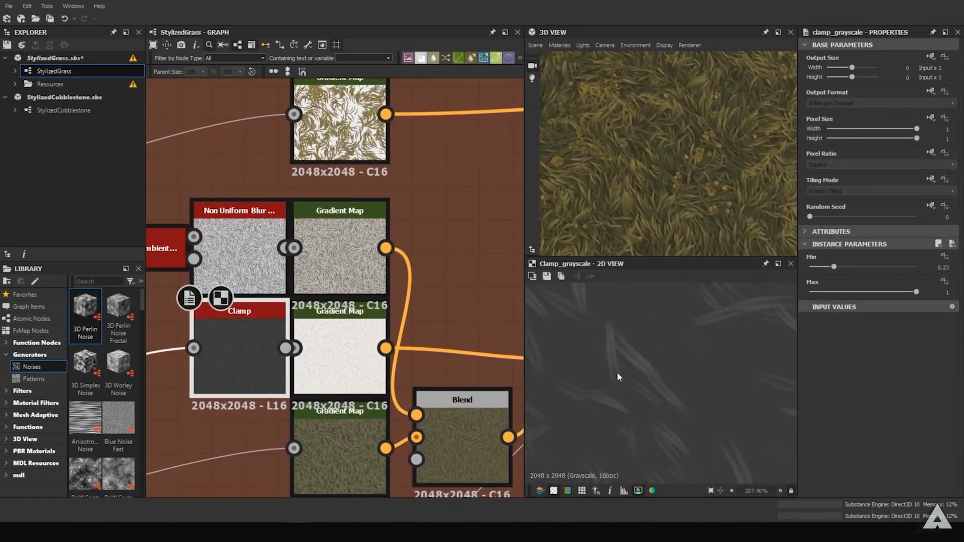
middle_click_drag(429, 275, 390, 201)
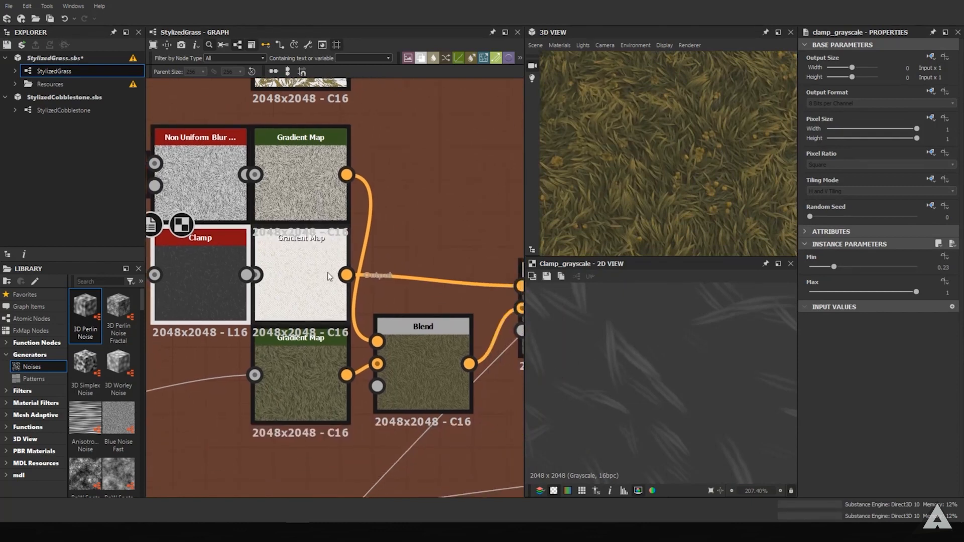
double_click(319, 272)
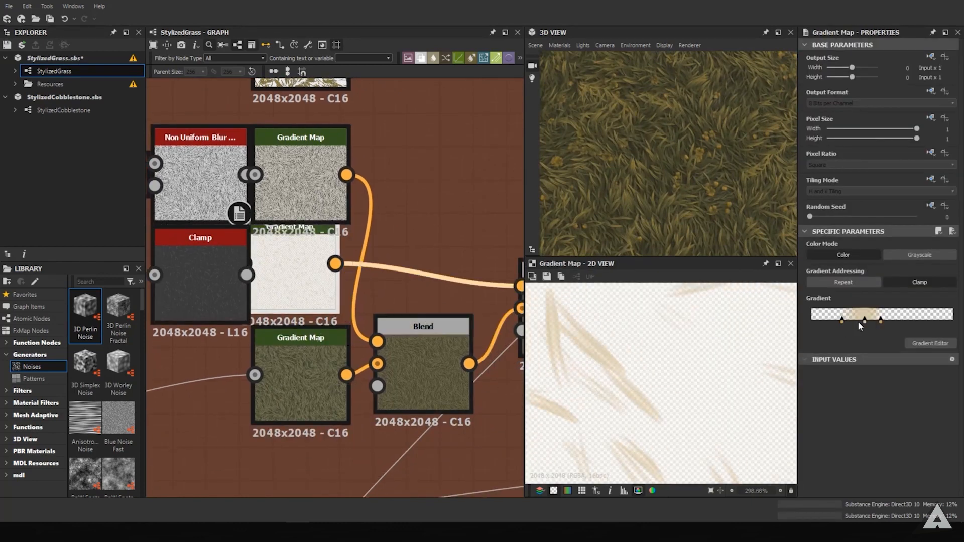
Examine the second Blend node, its opacity setting and how it overlays the beige blades on the grass.
middle_click_drag(459, 295, 345, 290)
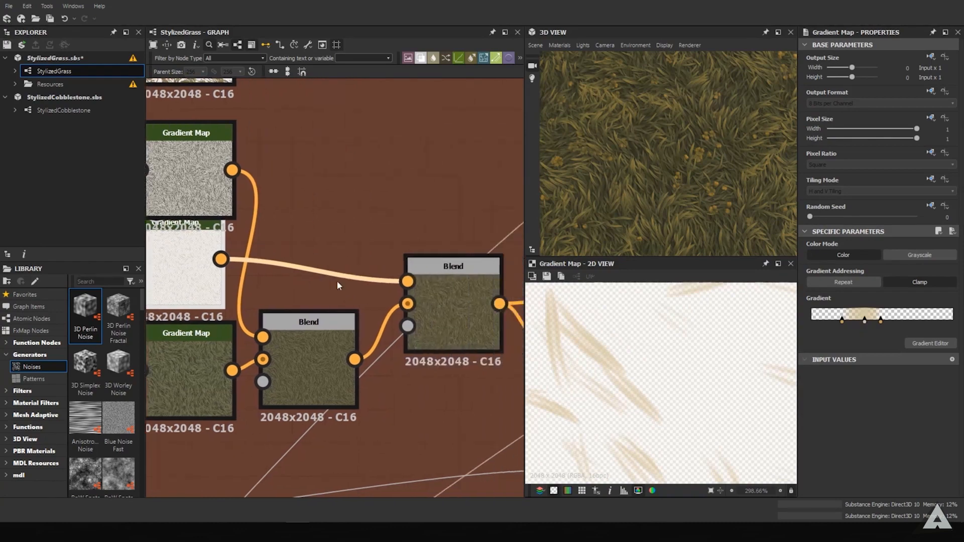
double_click(480, 336)
scroll(649, 401, "down", 5)
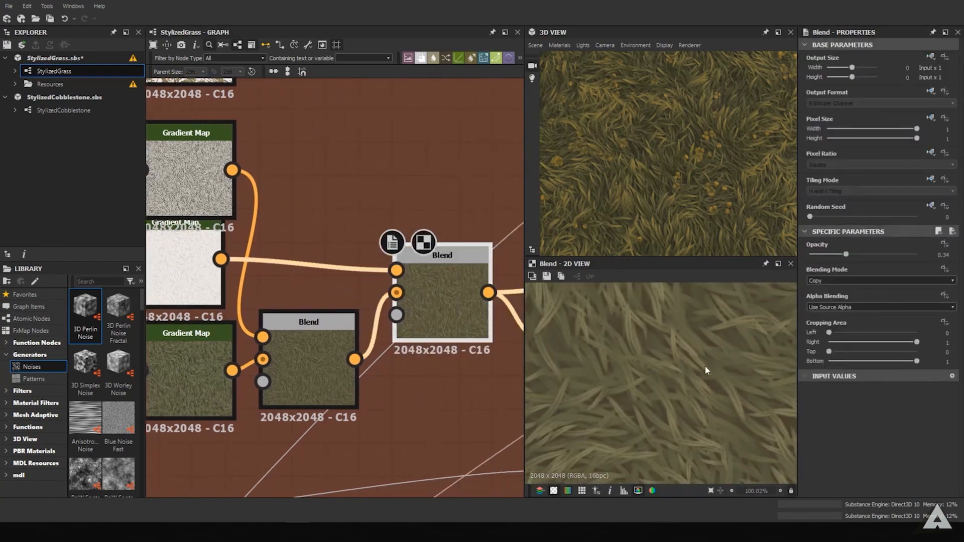
left_click(314, 393)
left_click(457, 313)
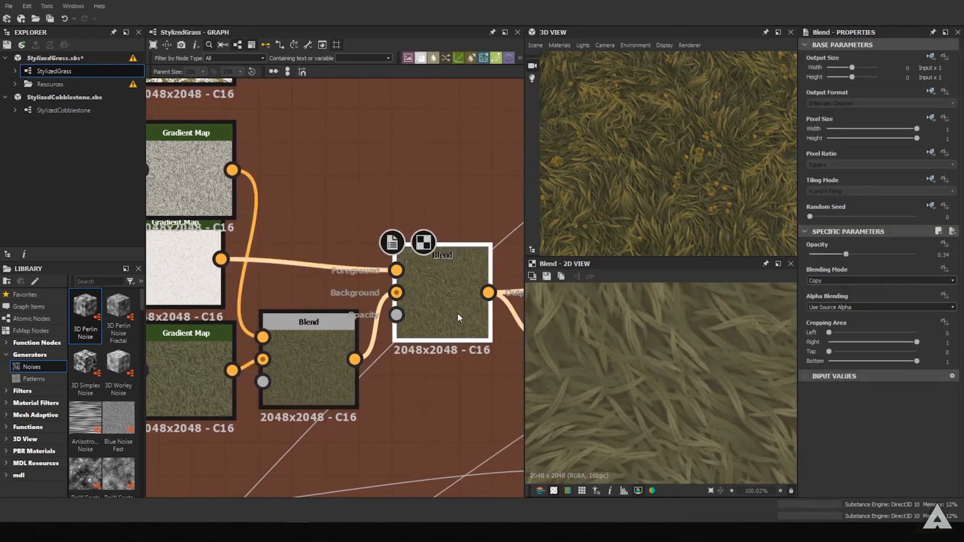
scroll(632, 384, "down", 8)
scroll(597, 372, "up", 3)
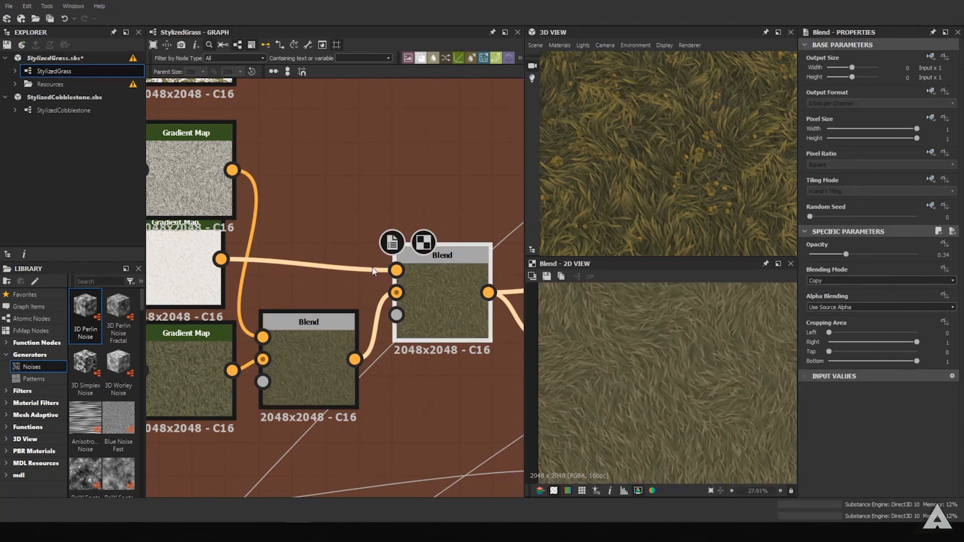
Survey the next part of the Colors group and inspect the Contrast/Luminosity node's settings and output.
middle_click_drag(398, 214, 275, 233)
scroll(297, 239, "down", 1)
middle_click_drag(424, 308, 317, 249)
middle_click_drag(415, 312, 424, 426)
scroll(431, 220, "up", 1)
scroll(431, 220, "down", 2)
scroll(420, 426, "down", 1)
middle_click_drag(393, 340, 486, 339)
middle_click_drag(263, 266, 239, 226)
middle_click_drag(379, 262, 241, 189)
scroll(289, 275, "up", 2)
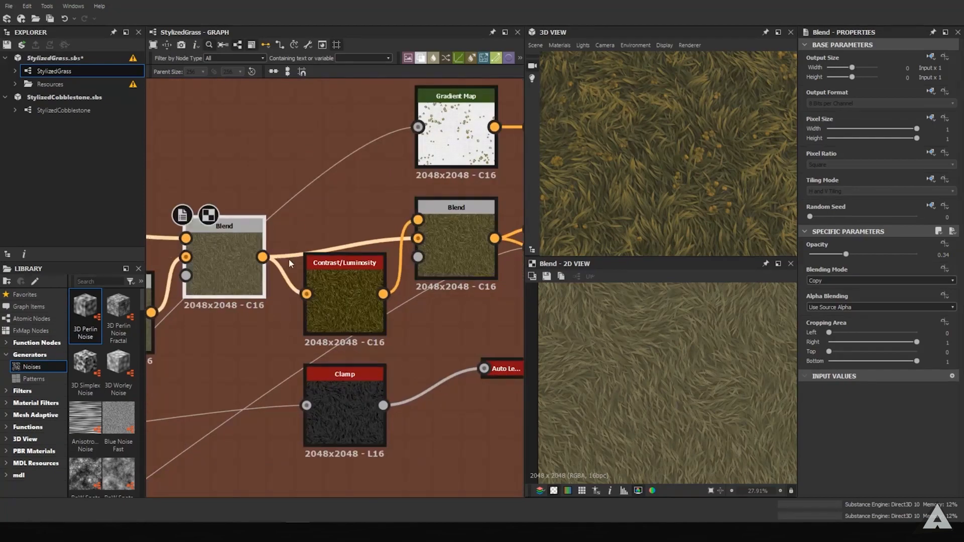
left_click_drag(341, 294, 332, 285)
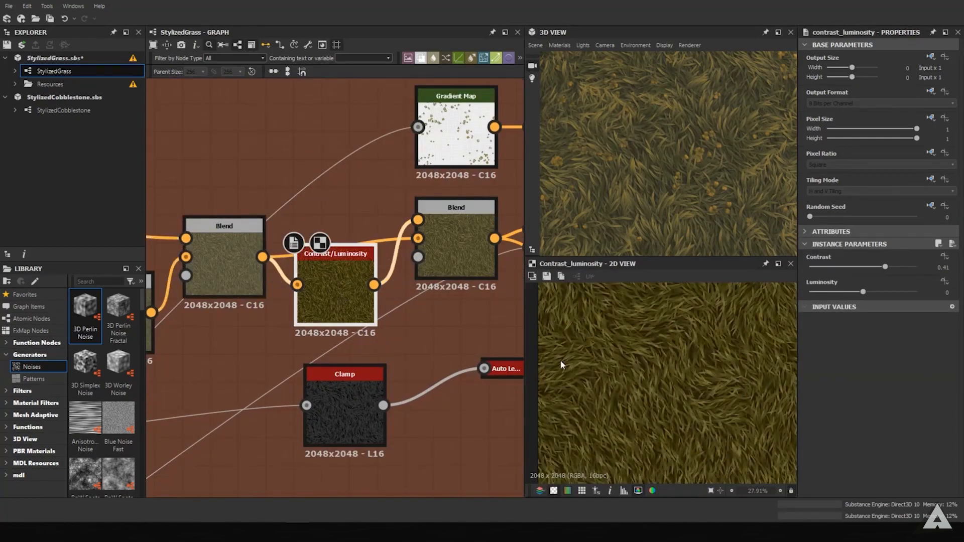
Connect Contrast/Luminosity to the base color output to preview it on the cube, and undo the connection.
scroll(494, 316, "down", 4)
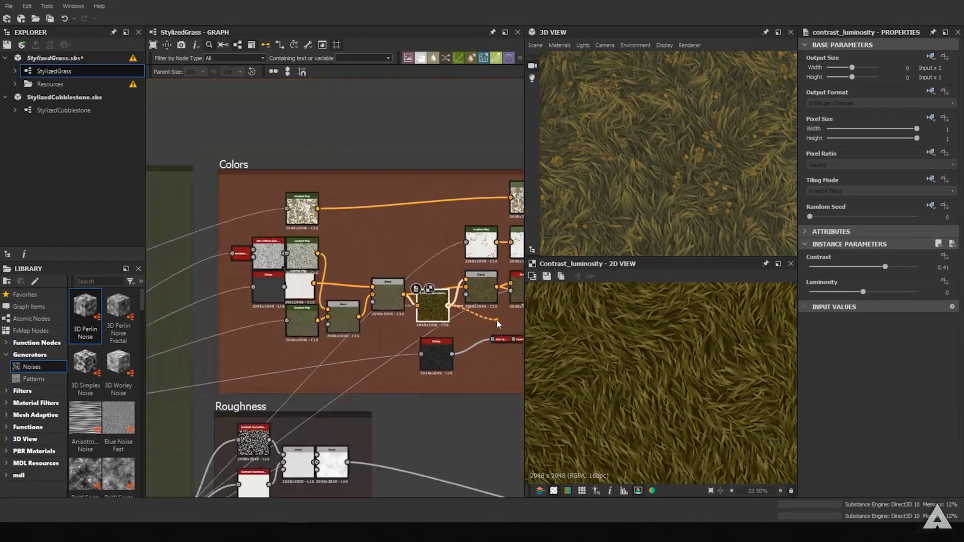
middle_click_drag(504, 405, 349, 276)
left_click_drag(350, 276, 342, 309)
scroll(658, 233, "down", 3)
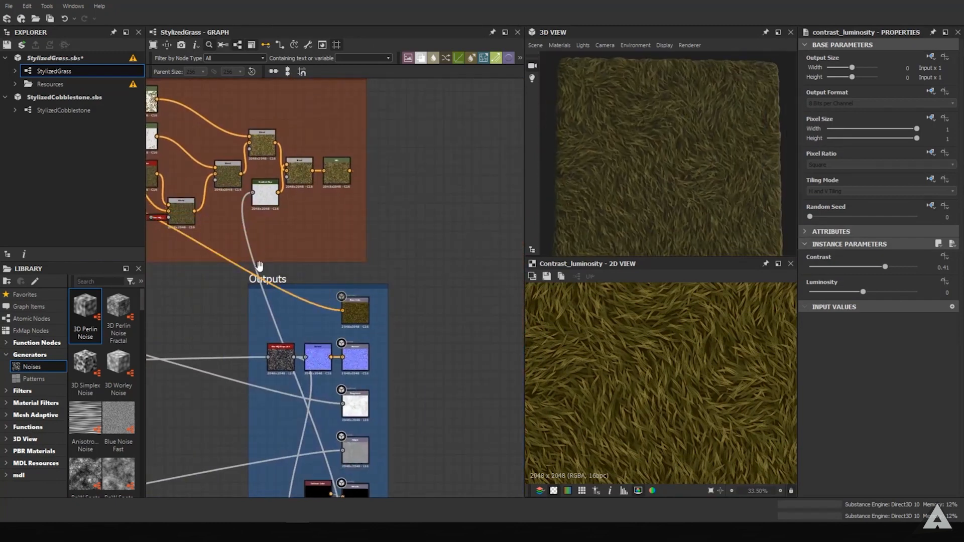
key("ctrl+z")
Connect the Blend preceding Contrast/Luminosity to the base color output, examine the cube up close, and undo the connection.
middle_click_drag(311, 286, 460, 306)
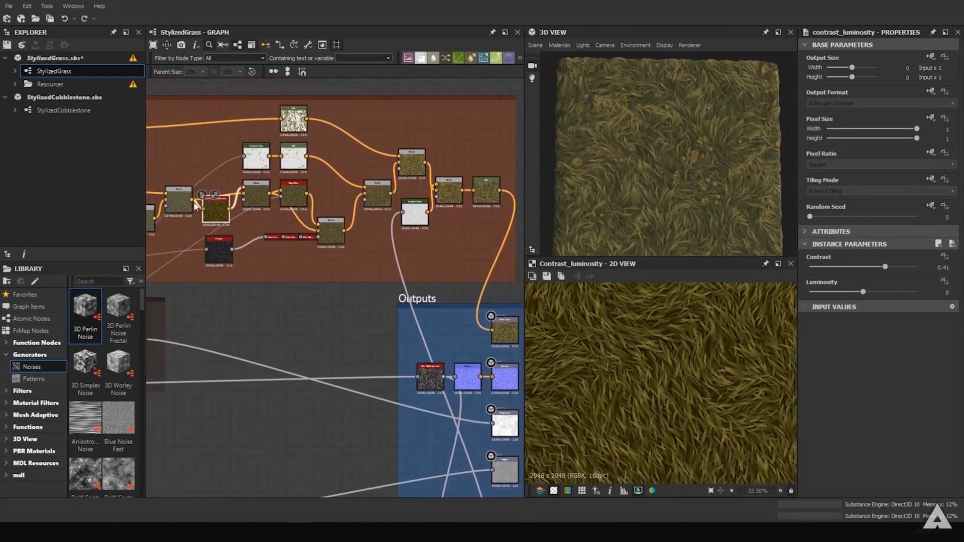
left_click_drag(229, 209, 492, 330)
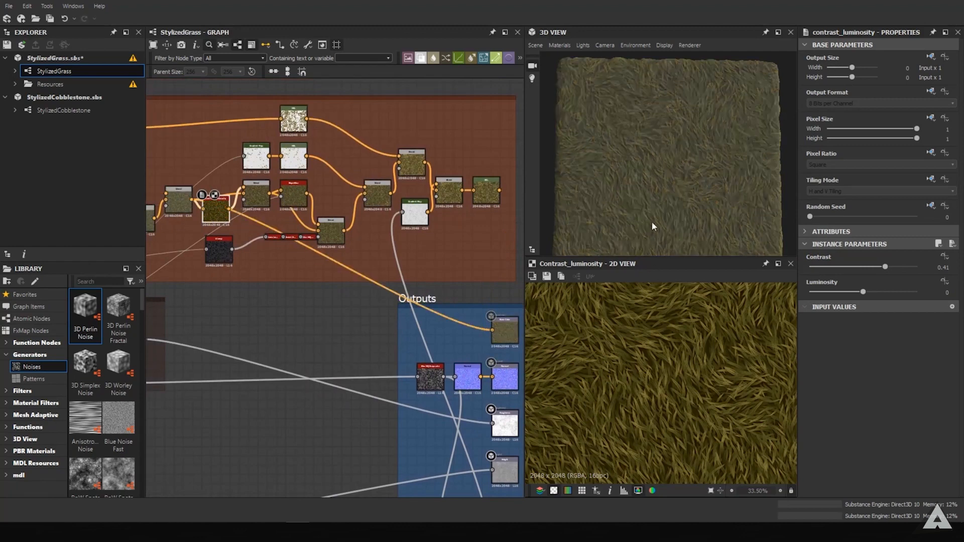
scroll(635, 172, "up", 4)
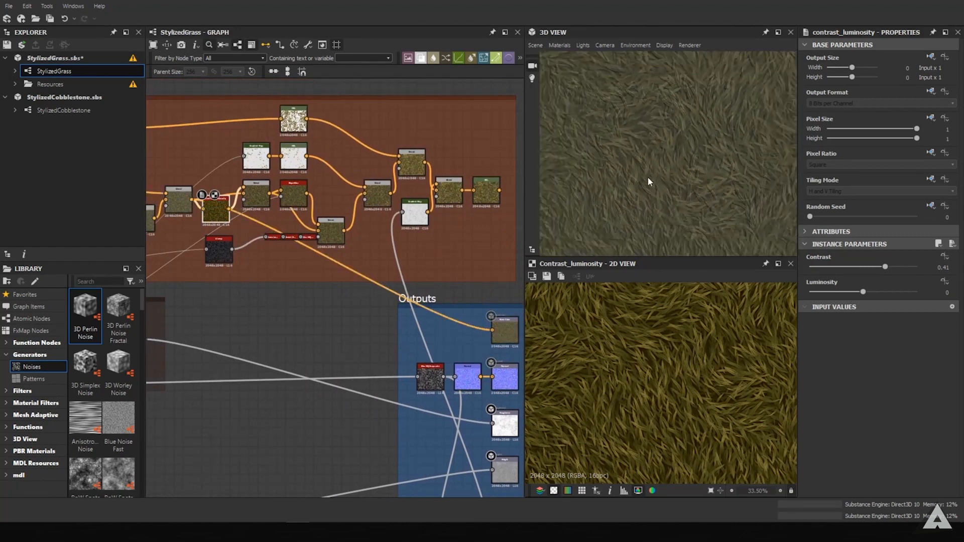
key("ctrl+z")
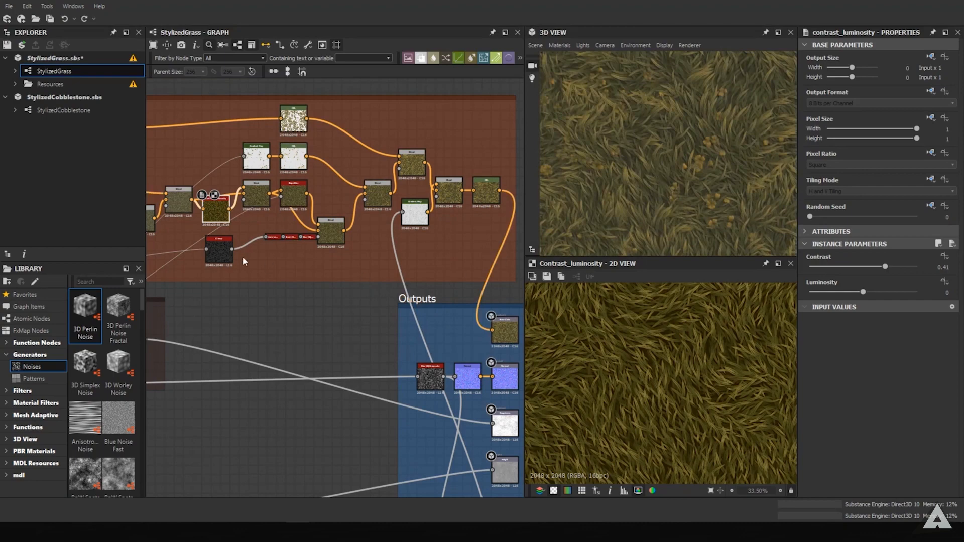
Examine the output of the Blend preceding Contrast/Luminosity and how it feeds the Contrast/Luminosity node.
left_click(188, 210)
scroll(303, 177, "up", 1)
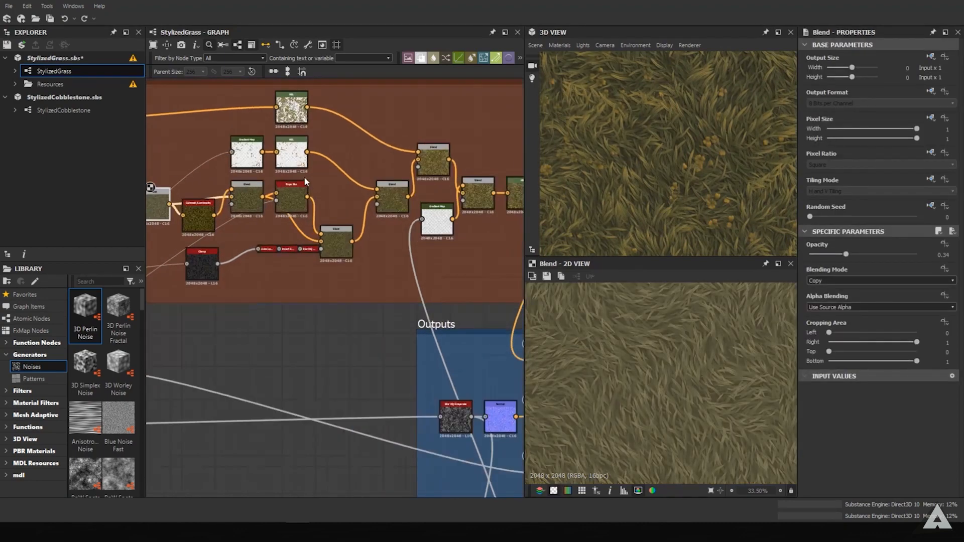
middle_click_drag(304, 177, 427, 249)
scroll(317, 212, "up", 4)
middle_click_drag(316, 212, 452, 320)
scroll(403, 368, "up", 5)
middle_click_drag(402, 368, 353, 302)
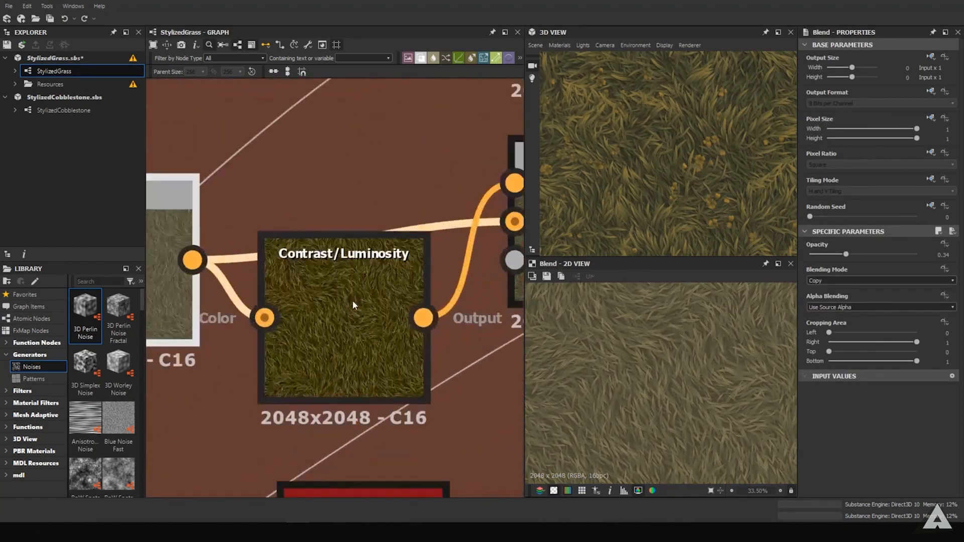
scroll(619, 371, "down", 1)
scroll(619, 370, "down", 3)
scroll(619, 370, "up", 1)
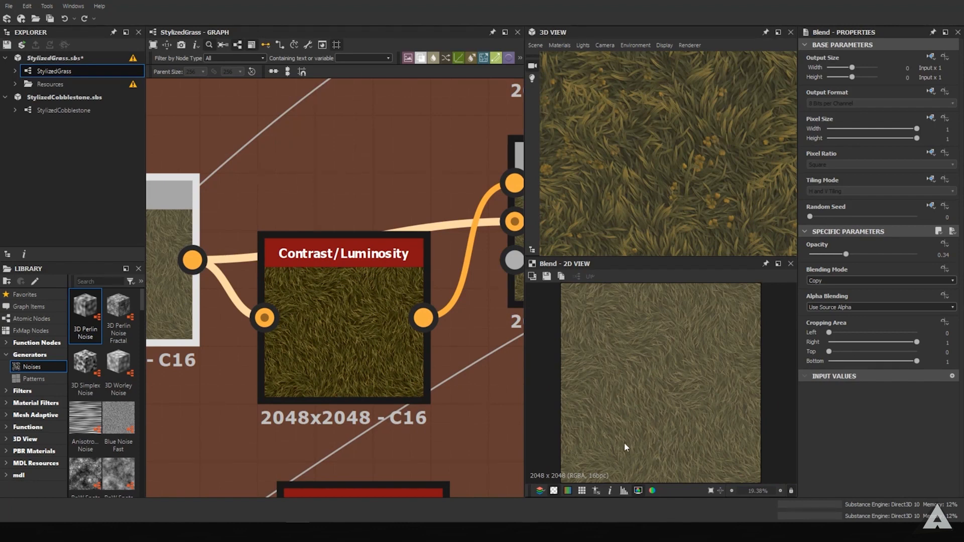
scroll(624, 446, "down", 1)
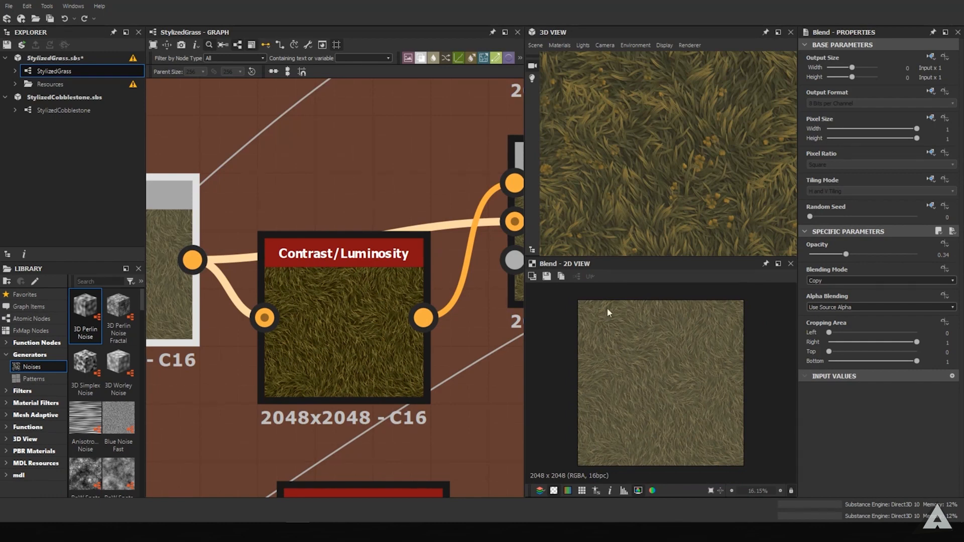
middle_click_drag(498, 270, 473, 273)
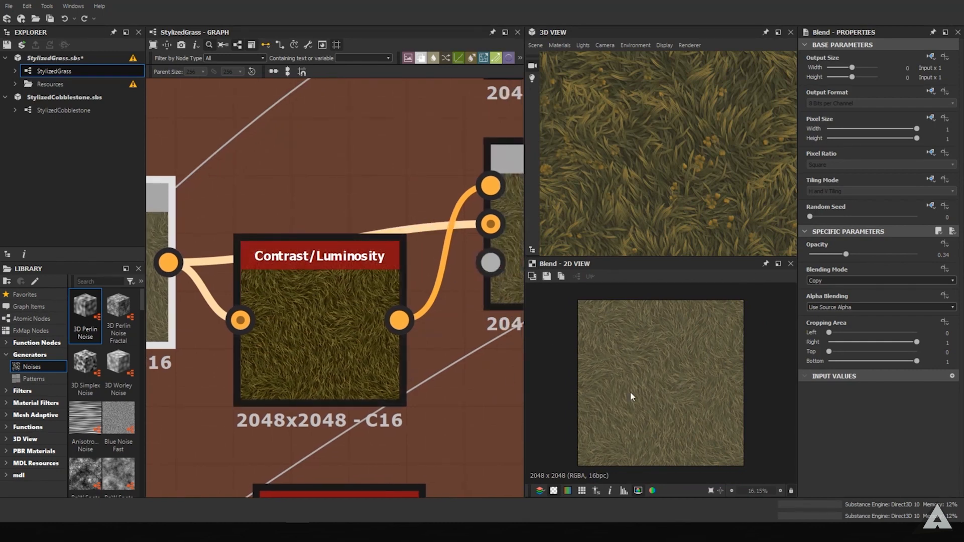
Inspect the Contrast/Luminosity node's output up close in the 2D view.
left_click(276, 345)
scroll(663, 401, "up", 5)
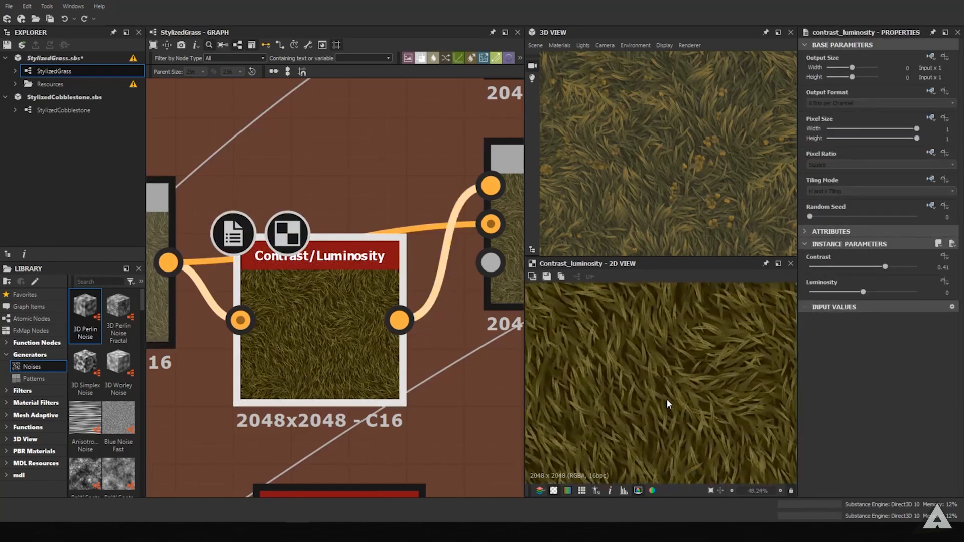
scroll(578, 401, "up", 2)
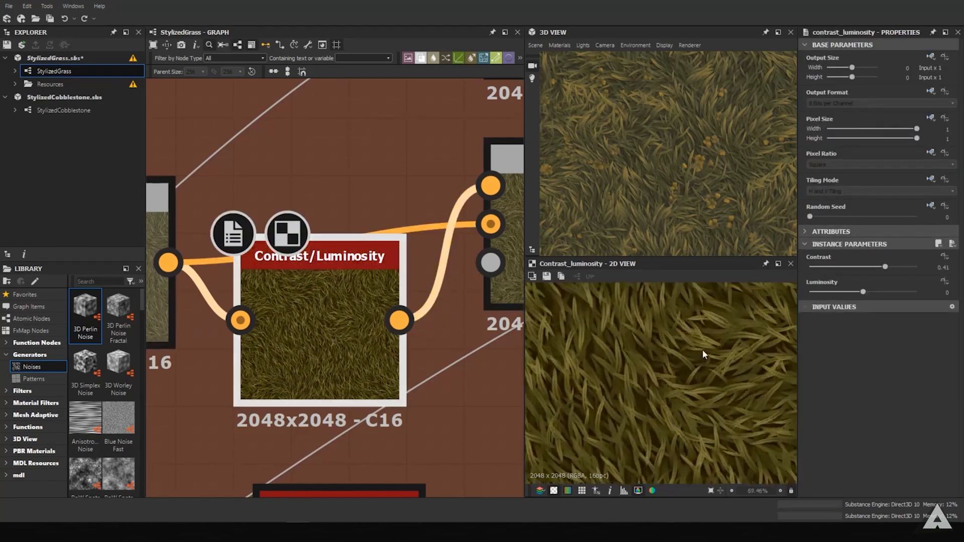
scroll(364, 271, "up", 1)
middle_click_drag(364, 271, 164, 306)
scroll(642, 367, "down", 1)
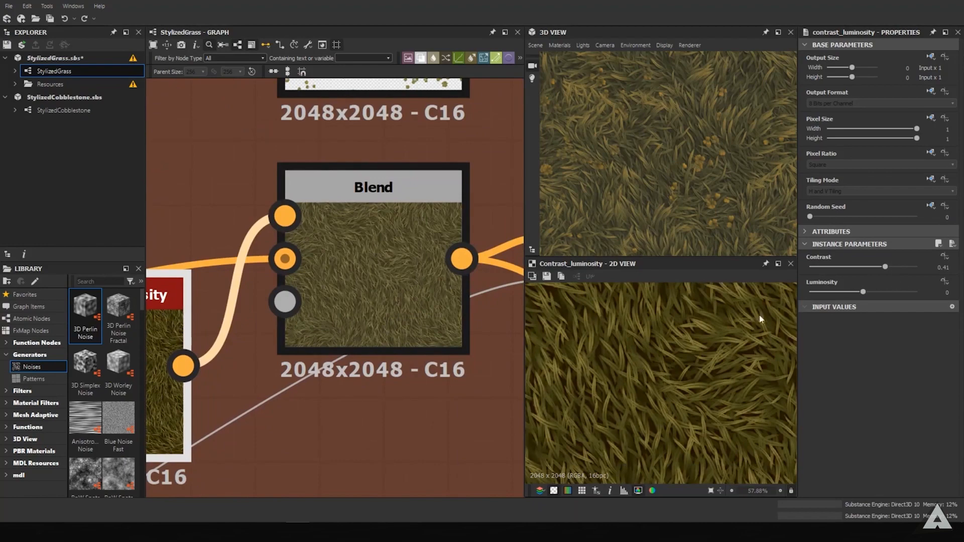
Set the opacity of the Blend following Contrast/Luminosity to 0 to compare its effect, and undo the change.
double_click(379, 303)
scroll(378, 307, "down", 3)
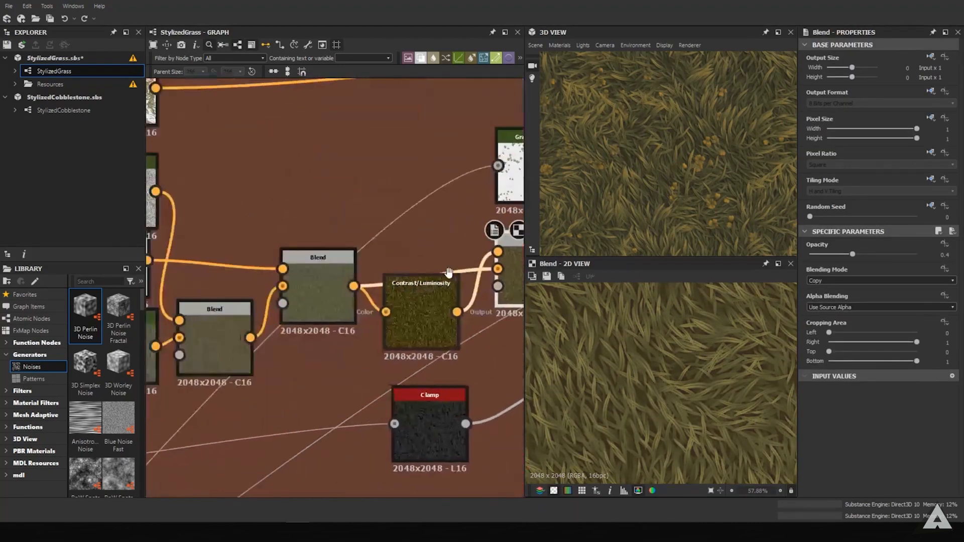
middle_click_drag(396, 269, 318, 266)
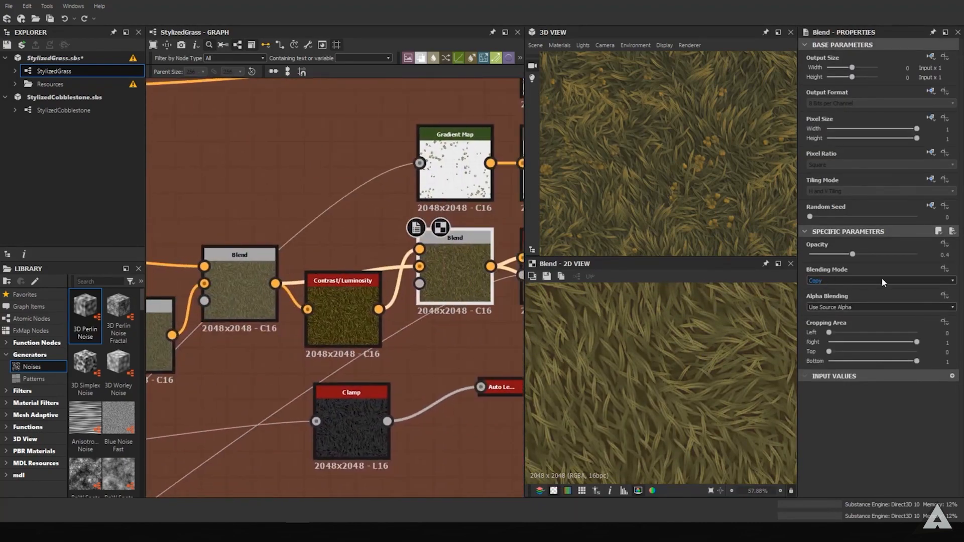
left_click(809, 260)
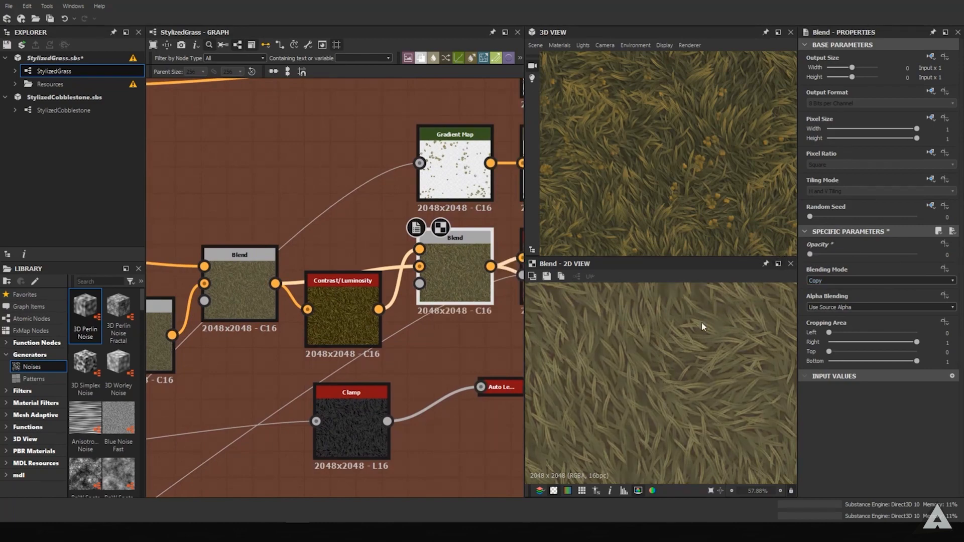
scroll(691, 191, "down", 3)
left_click_drag(692, 191, 722, 180)
key("ctrl+z")
scroll(447, 261, "down", 3)
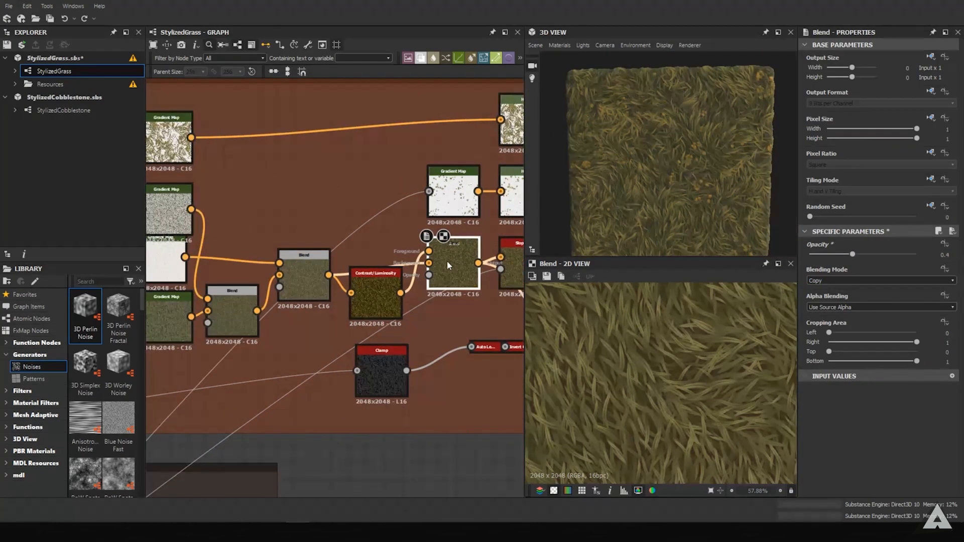
Connect the Blend following Contrast/Luminosity to the base color output to preview it on the cube, and undo the connection.
scroll(598, 354, "down", 5)
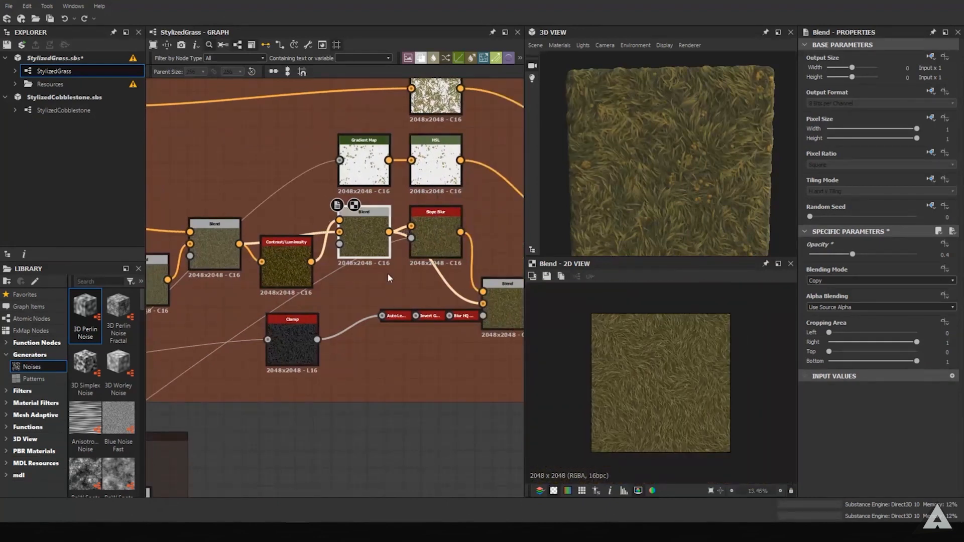
scroll(391, 262, "down", 5)
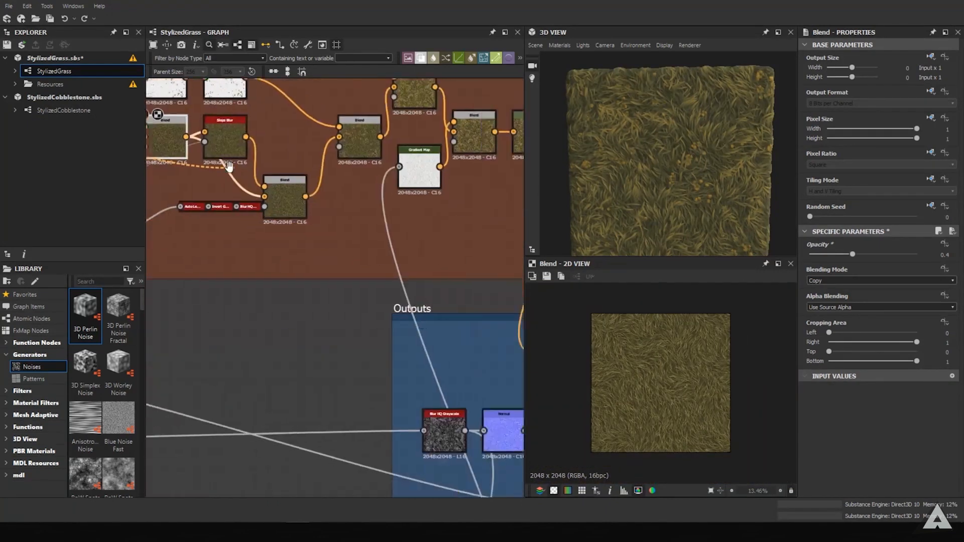
left_click(415, 258)
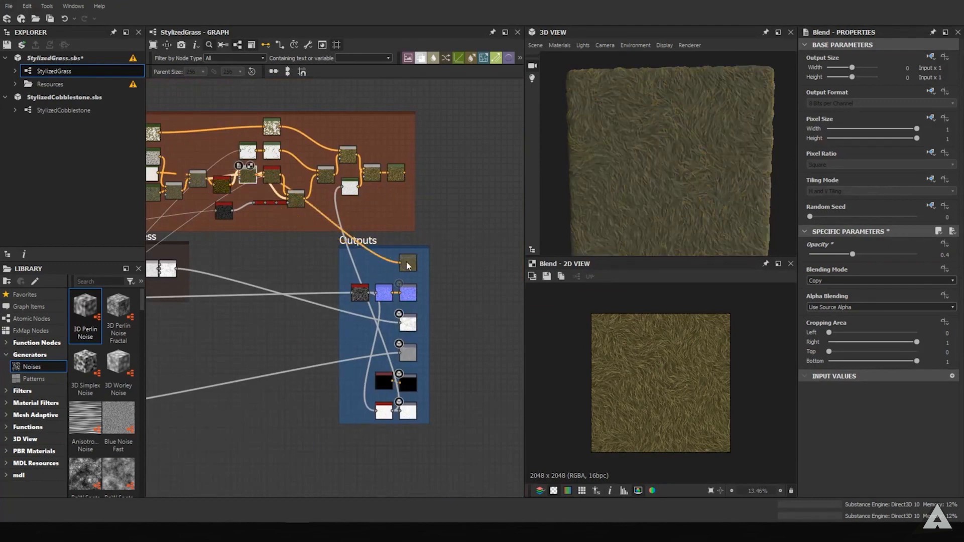
key("ctrl+z")
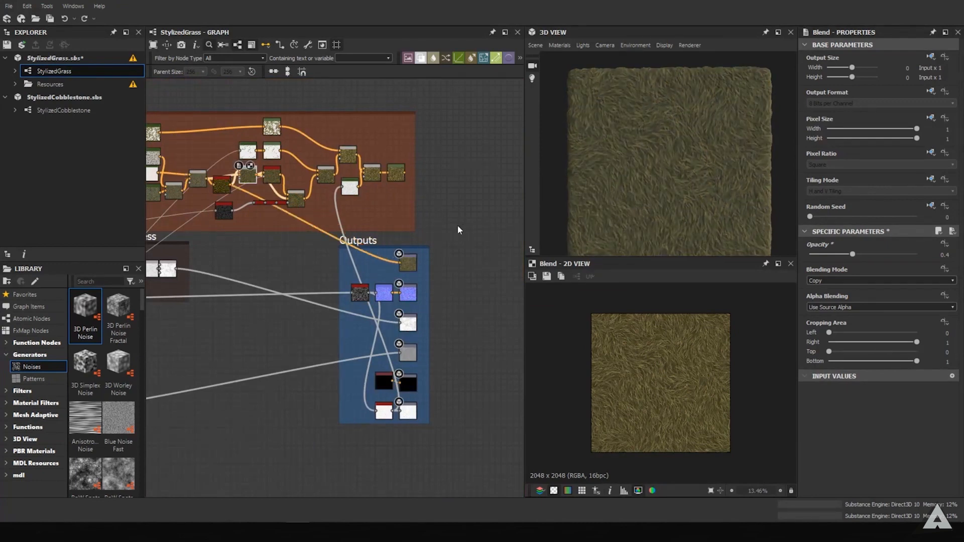
key("ctrl+z")
Inspect the Slope Blur node's settings and examine its output up close in the 2D view.
middle_click_drag(363, 193, 464, 212)
scroll(385, 212, "up", 1)
scroll(362, 198, "up", 5)
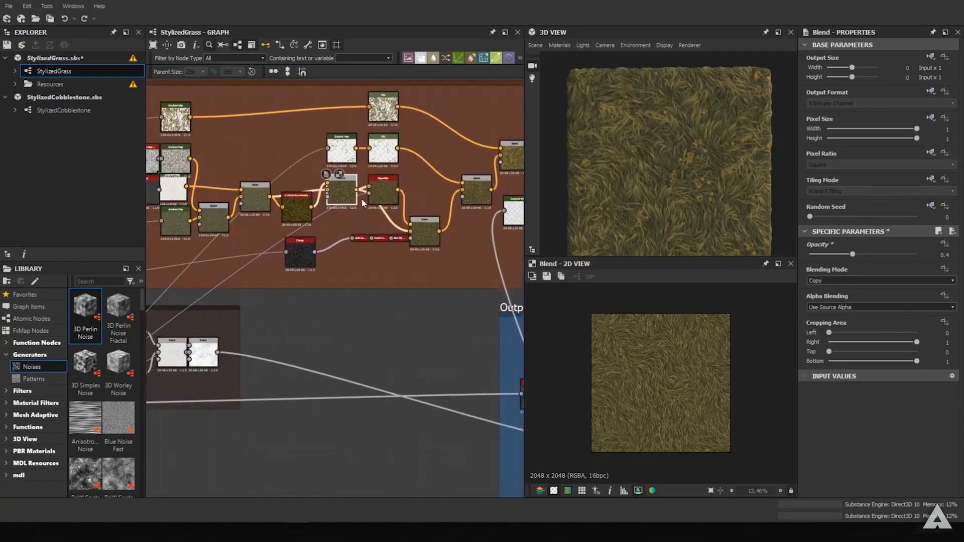
double_click(362, 177)
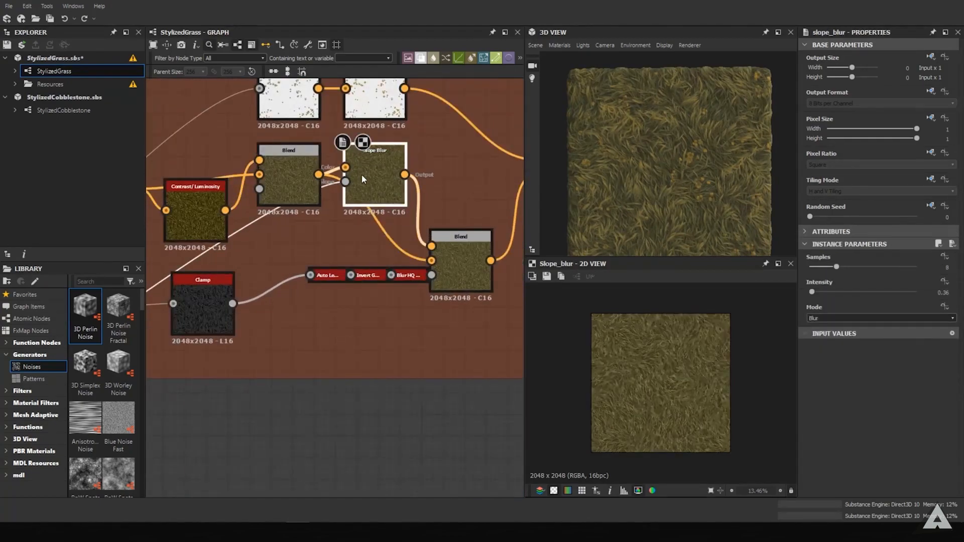
scroll(484, 341, "down", 3)
scroll(662, 436, "up", 10)
scroll(424, 304, "up", 2)
scroll(417, 303, "up", 3)
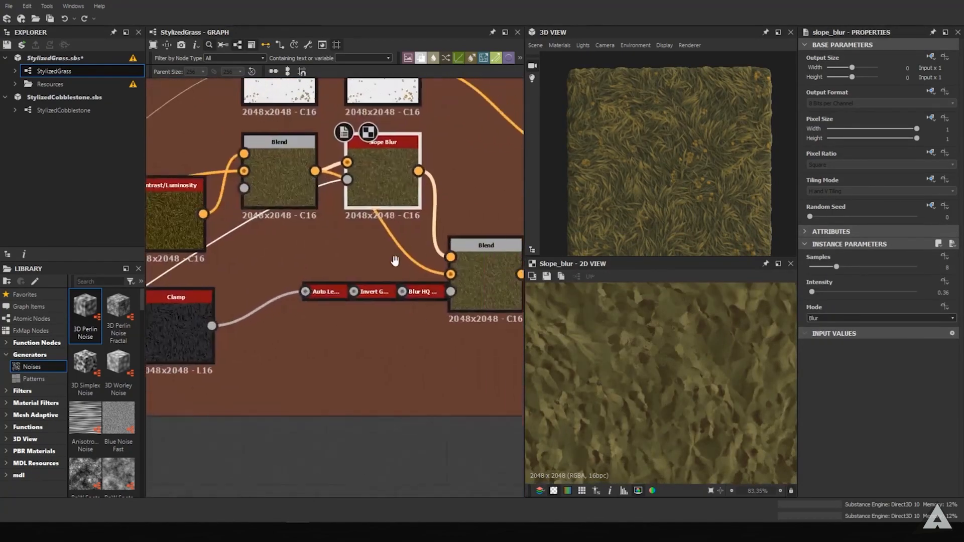
Examine the Blend following Slope Blur and how it combines the blurred and original grass blades up close.
double_click(453, 264)
scroll(642, 379, "up", 4)
scroll(642, 379, "up", 6)
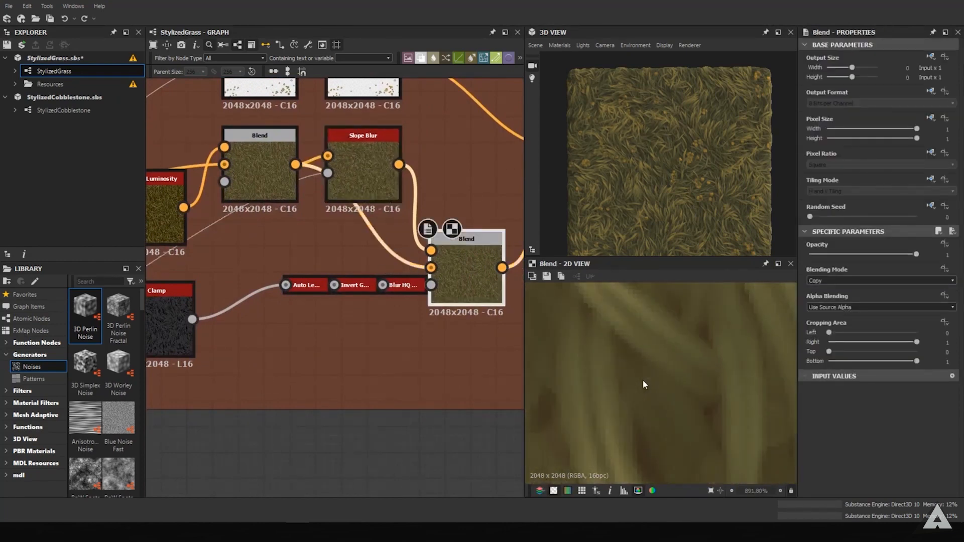
scroll(641, 381, "down", 6)
scroll(639, 381, "up", 4)
middle_click_drag(699, 360, 678, 407)
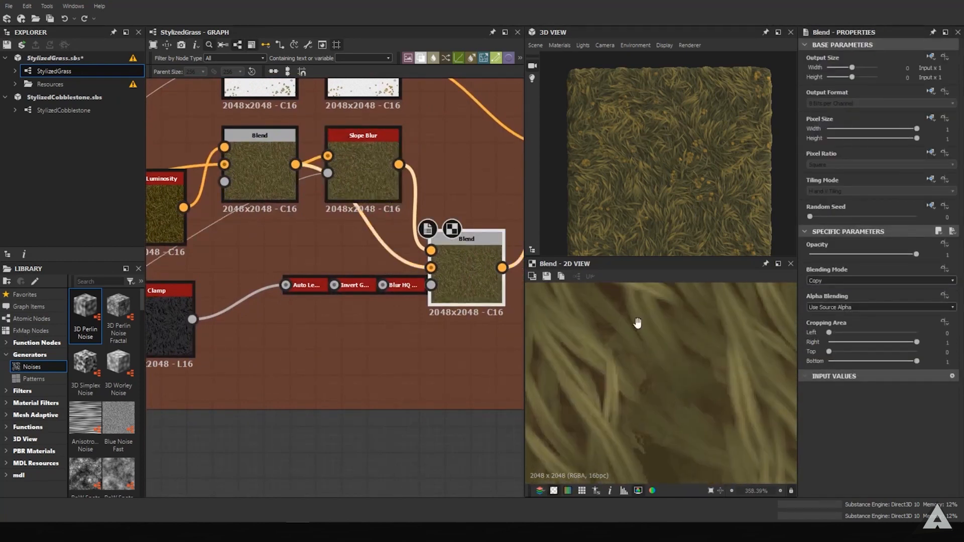
scroll(701, 401, "down", 7)
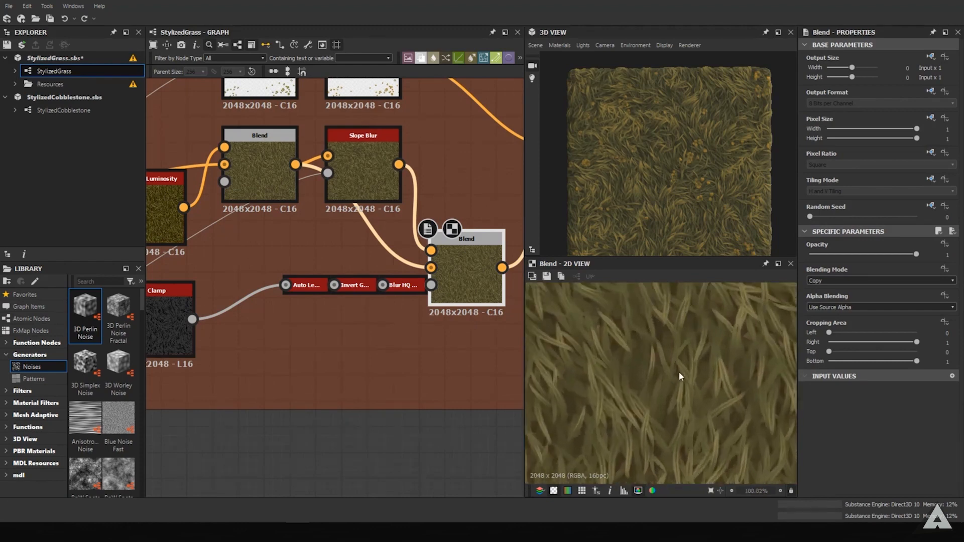
scroll(678, 372, "up", 4)
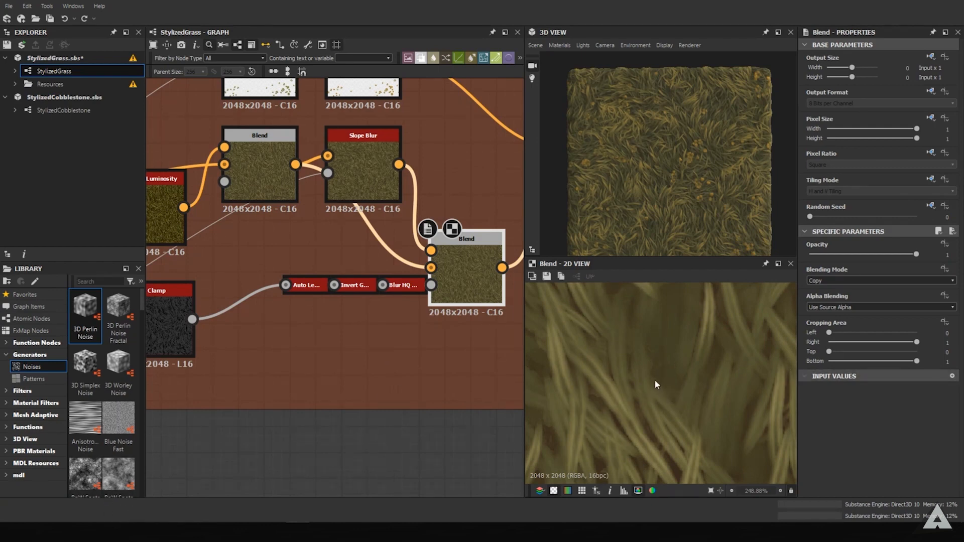
middle_click_drag(654, 380, 720, 309)
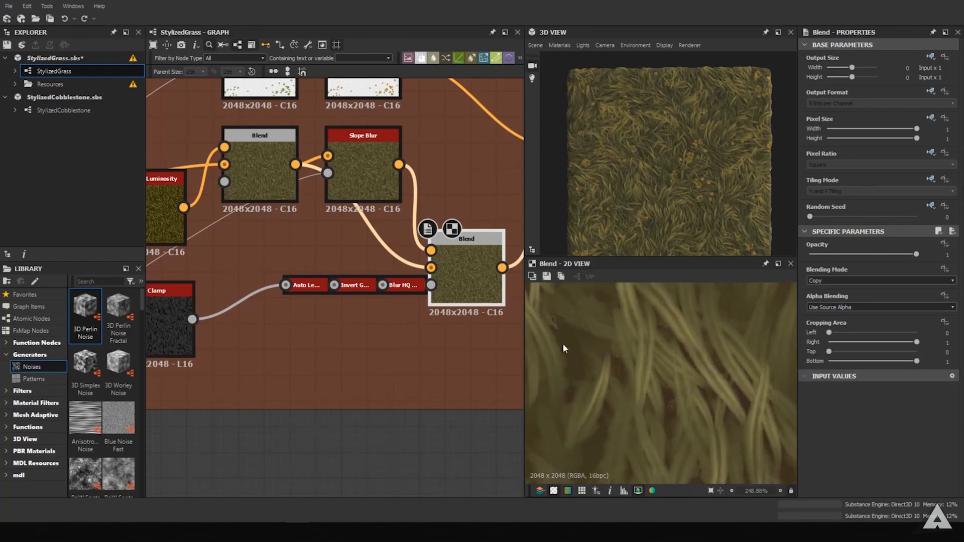
Inspect the Clamp and Auto Levels nodes that start the mask chain for the Blend following Slope Blur.
middle_click_drag(408, 328, 514, 292)
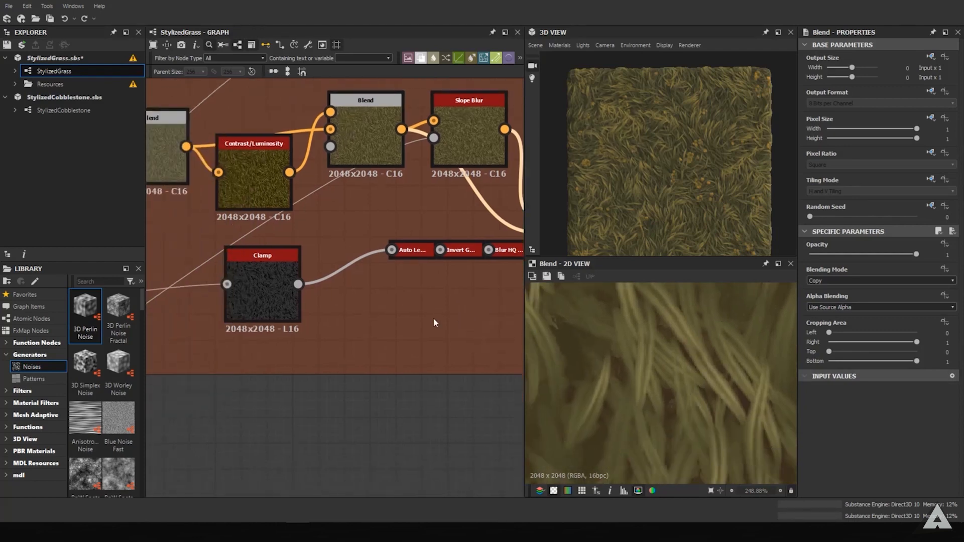
scroll(434, 319, "down", 2)
middle_click_drag(435, 304, 373, 292)
scroll(392, 292, "up", 1)
scroll(604, 368, "down", 5)
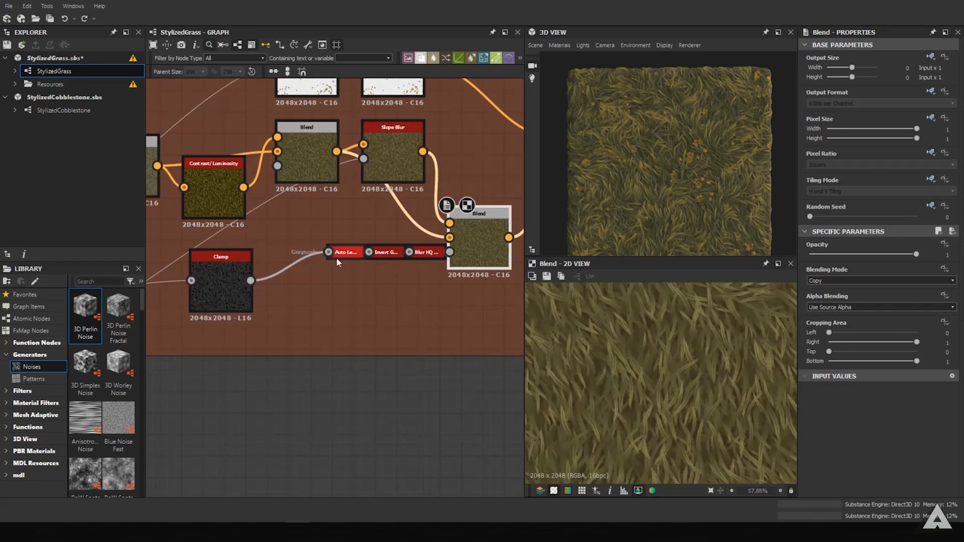
left_click_drag(239, 284, 232, 278)
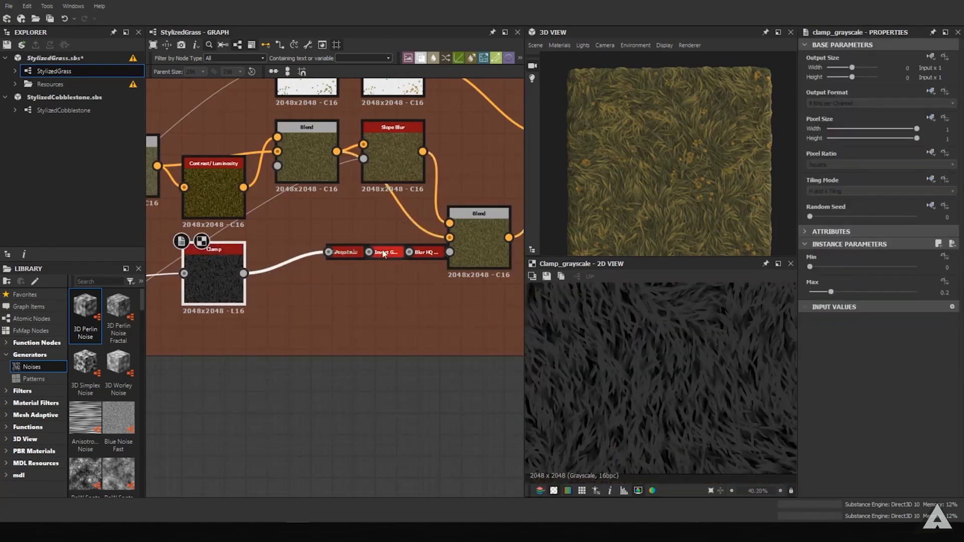
left_click(343, 254)
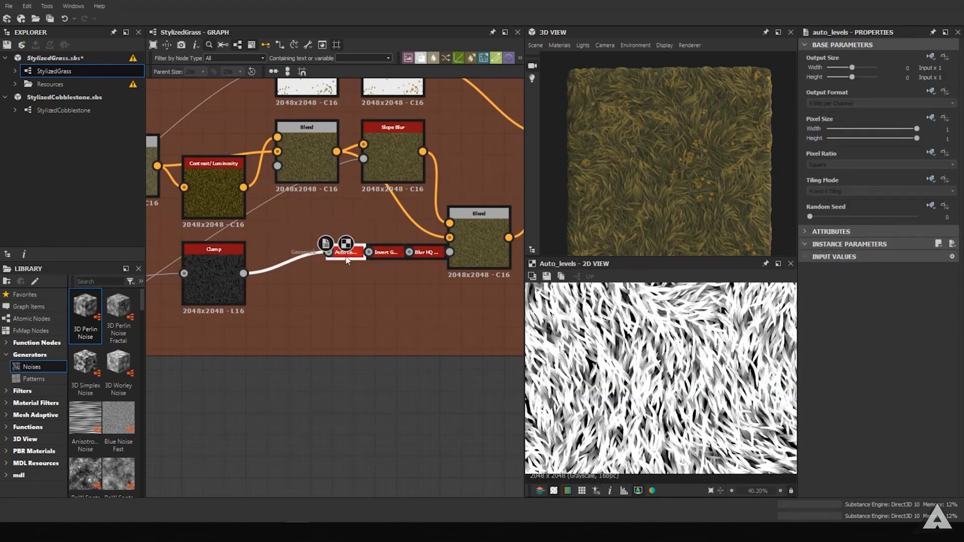
Inspect the Invert Grayscale mask up close and compare it with the grass blades on the 3D cube.
left_click(392, 256)
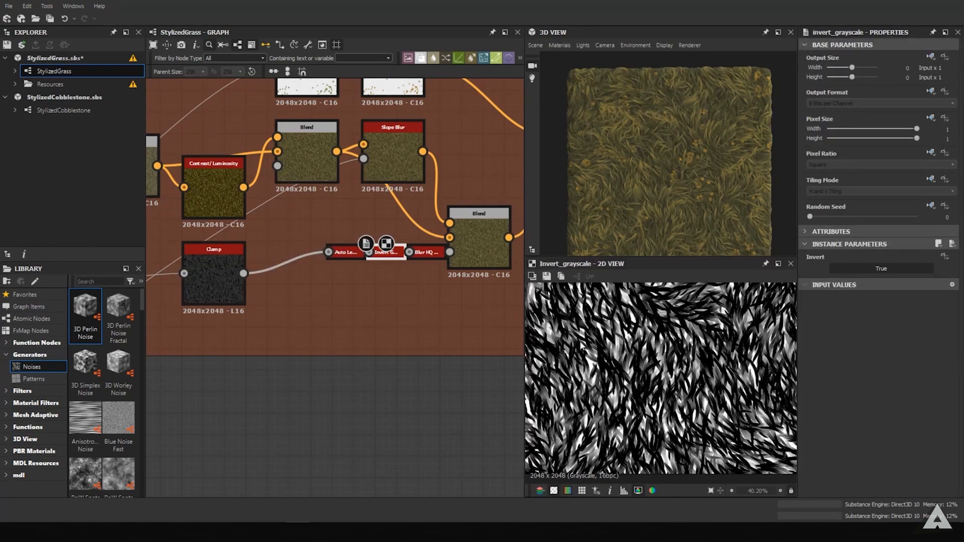
scroll(633, 412, "up", 4)
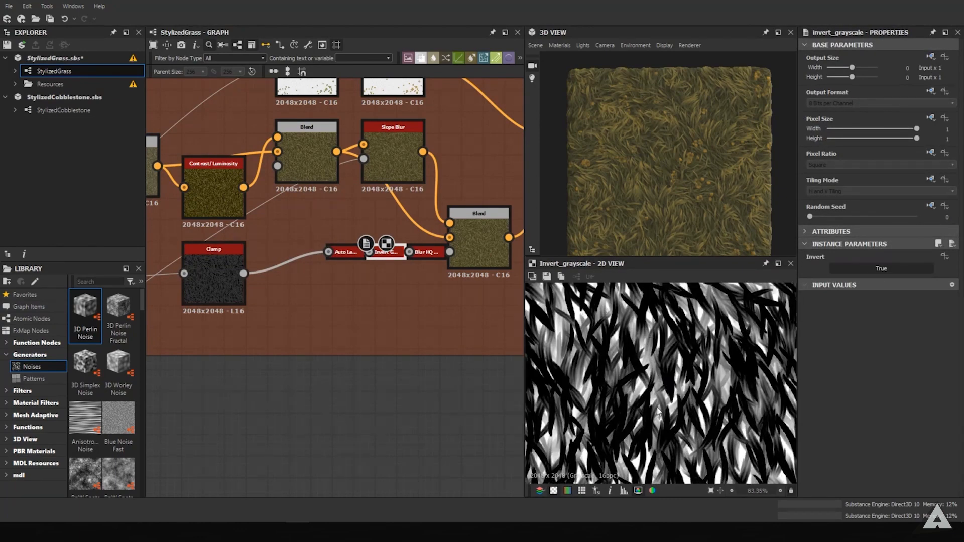
scroll(635, 161, "up", 5)
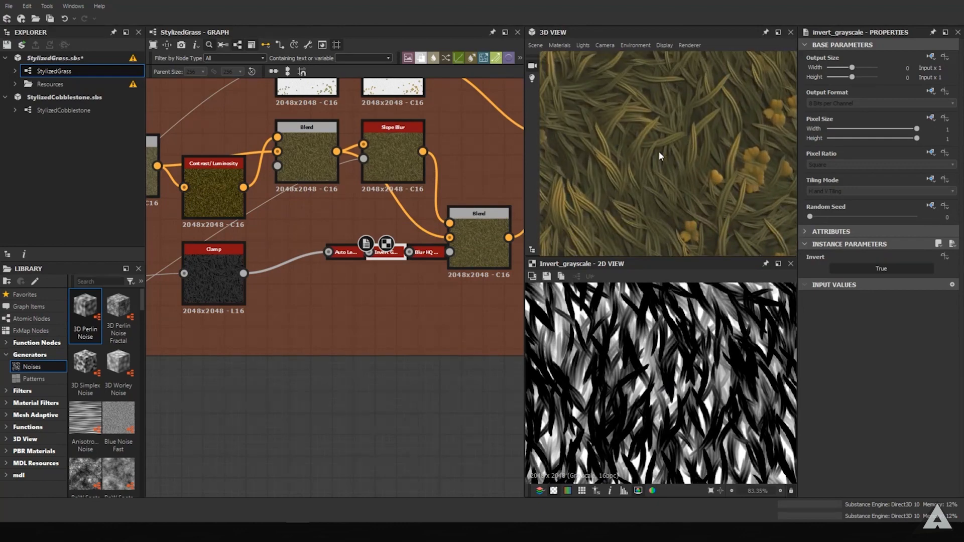
scroll(658, 152, "down", 2)
scroll(692, 180, "down", 2)
scroll(691, 185, "down", 2)
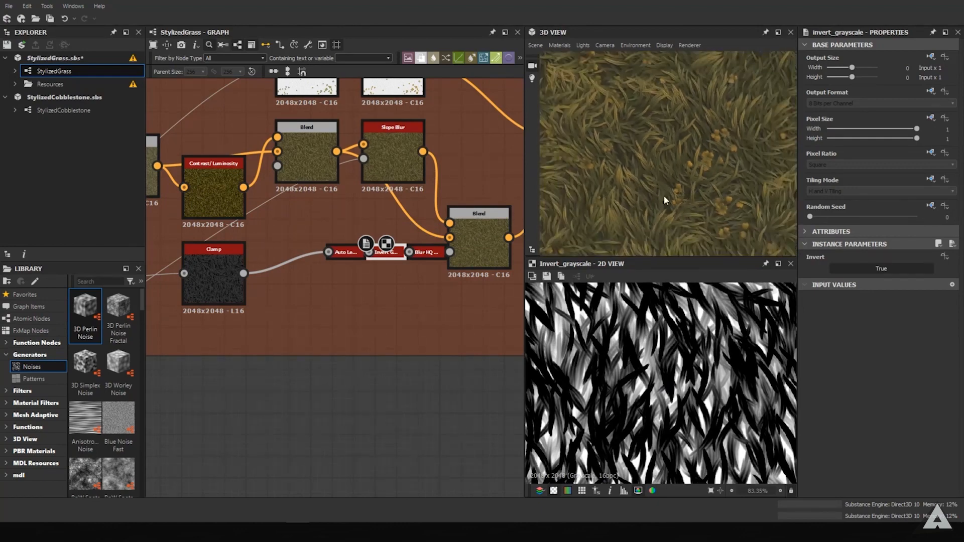
Inspect the Blur HQ Grayscale mask and the result of the Blend node it masks.
left_click(428, 253)
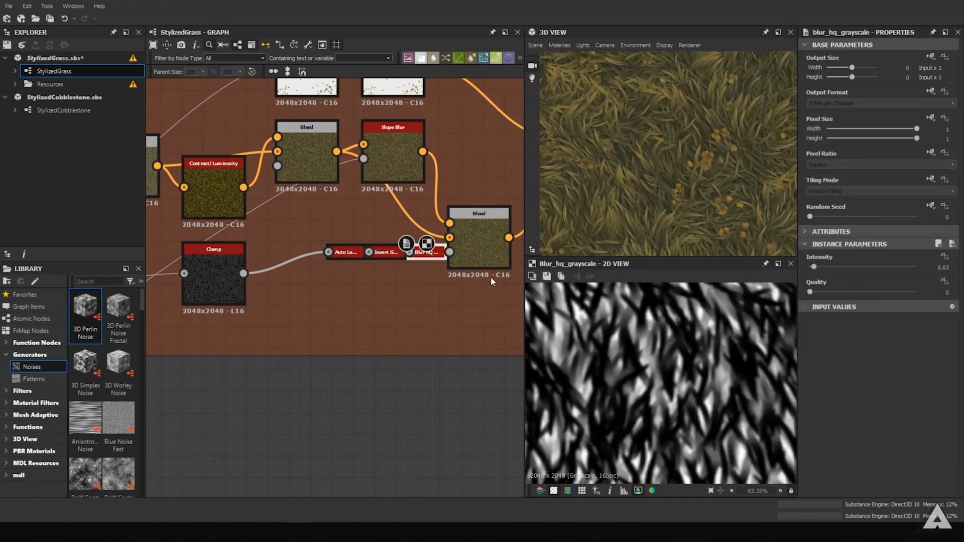
left_click(479, 247)
middle_click_drag(401, 191, 307, 215)
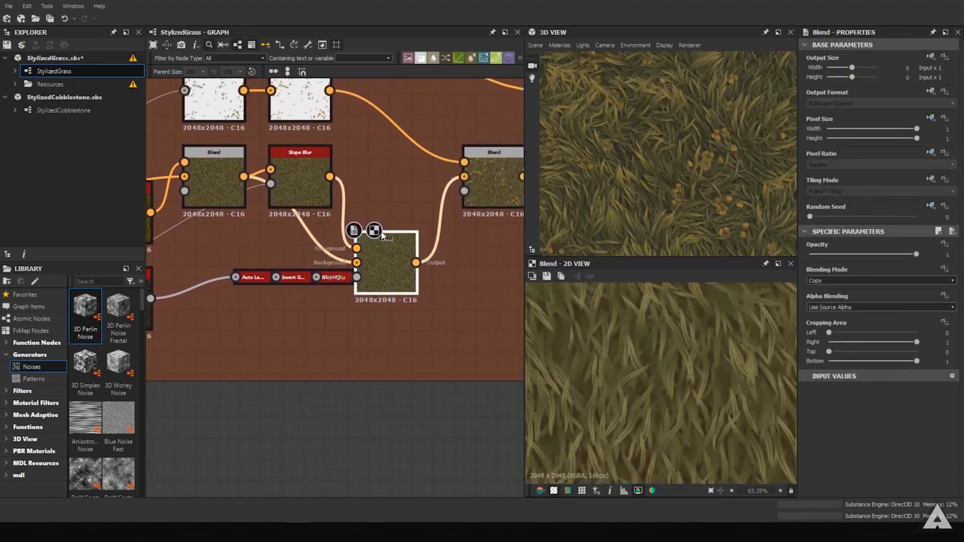
Inspect the Max (Lighten) Blend that adds the flowers over the grass blades across the whole texture.
middle_click_drag(436, 148, 282, 289)
left_click(372, 345)
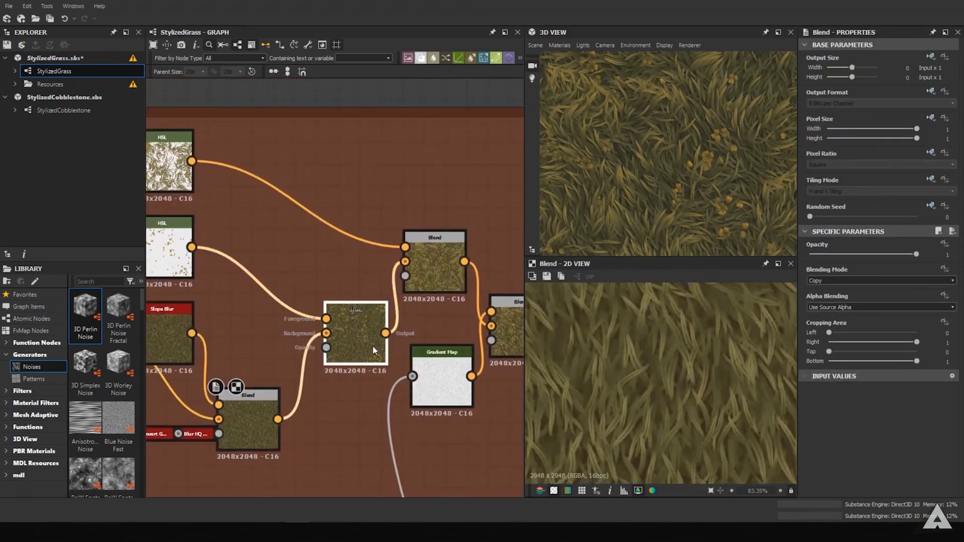
scroll(679, 350, "down", 3)
scroll(663, 335, "down", 3)
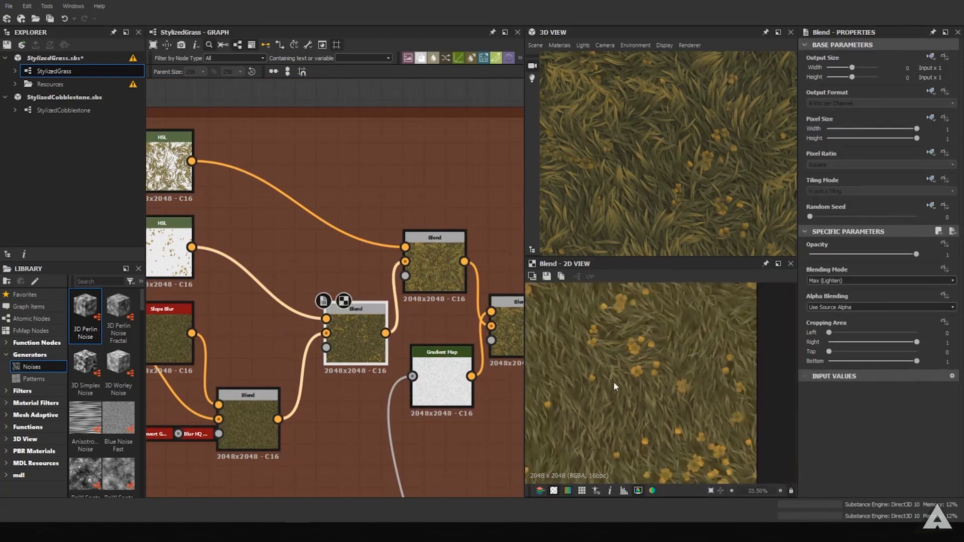
Examine the flower Gradient Map up close and compare it with the HSL node that recolors the petals.
middle_click_drag(281, 239, 426, 250)
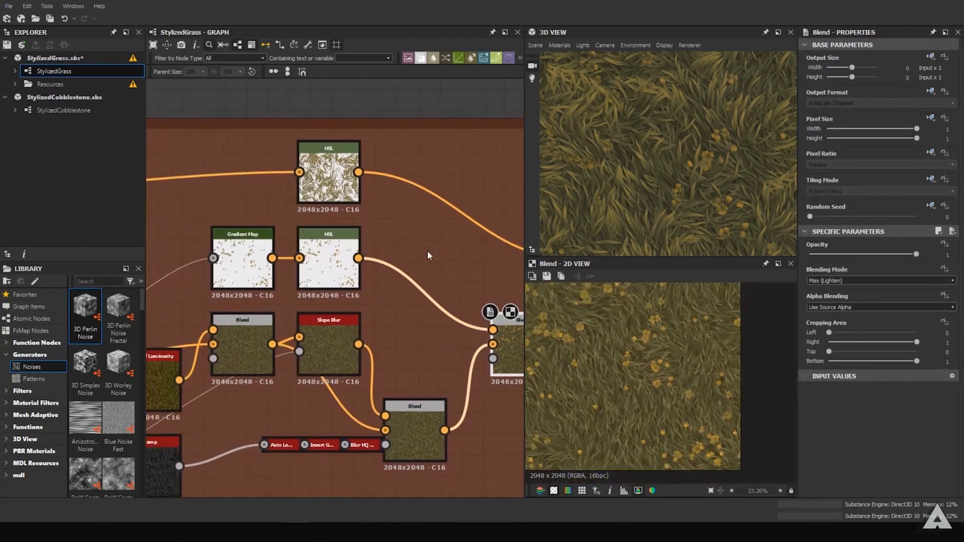
left_click(251, 273)
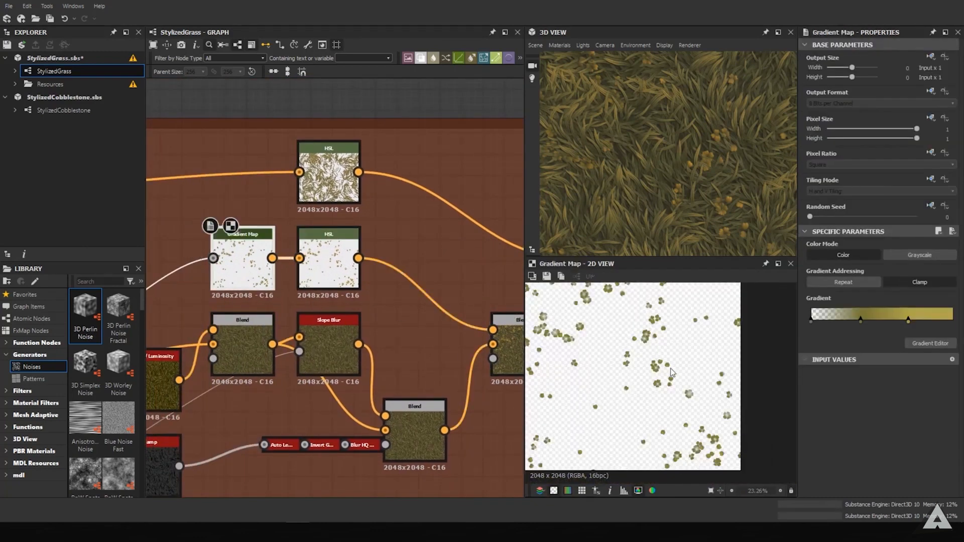
scroll(649, 364, "up", 8)
scroll(668, 368, "up", 1)
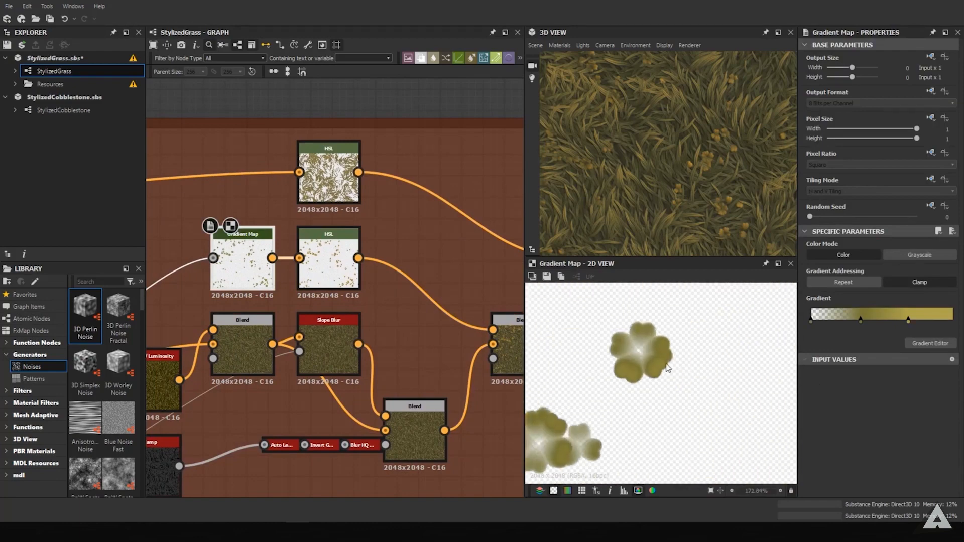
scroll(426, 338, "down", 2)
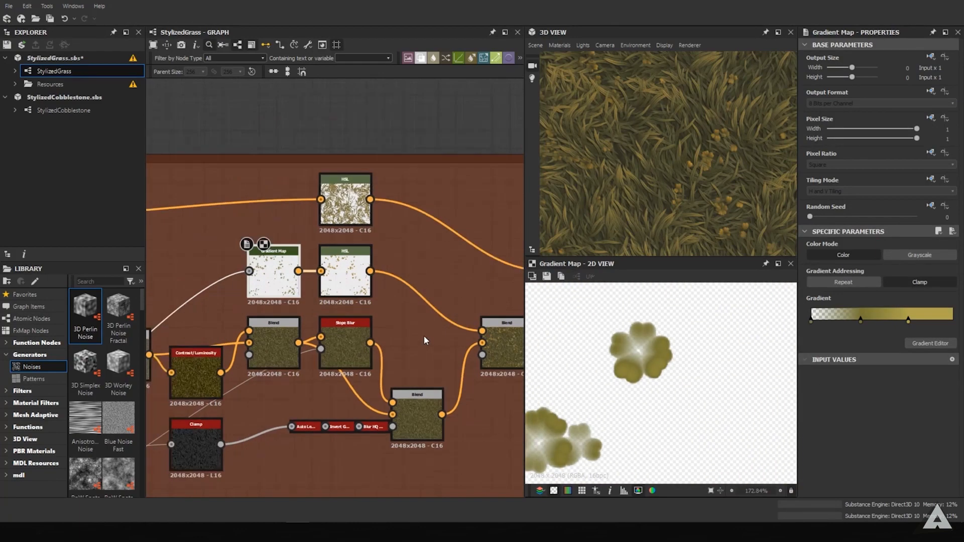
scroll(362, 332, "up", 5)
middle_click_drag(363, 332, 388, 354)
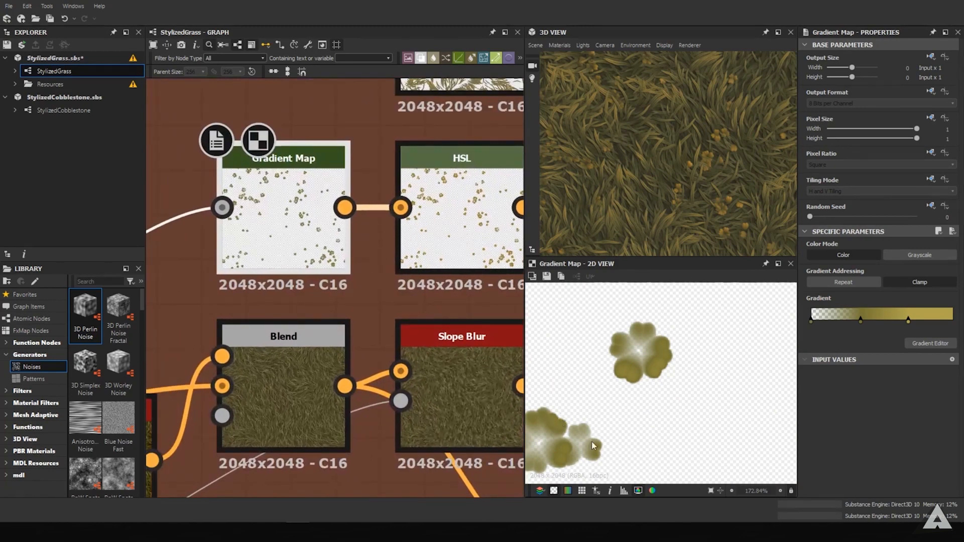
left_click(461, 212)
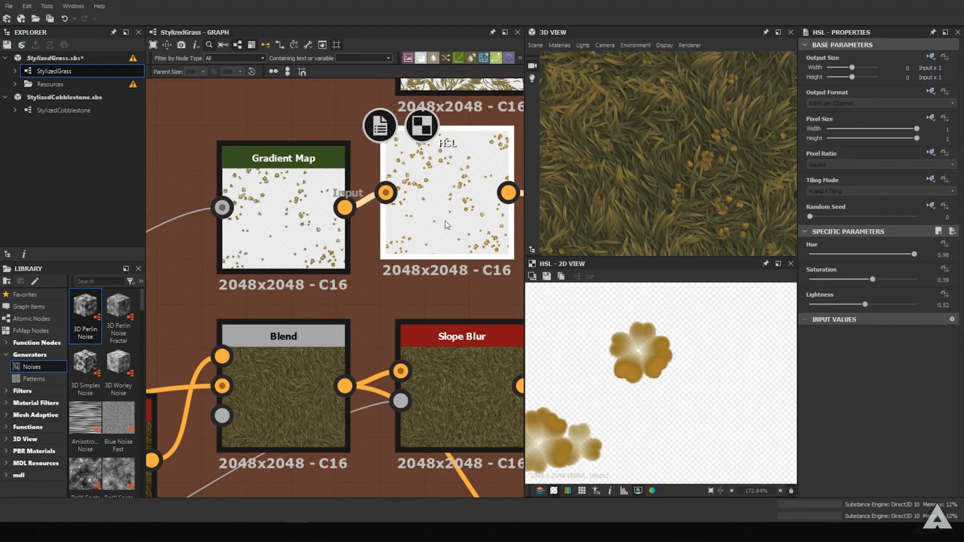
Test the flower Blend's opacity at 0.45 and restore it to 1.
scroll(356, 239, "down", 5)
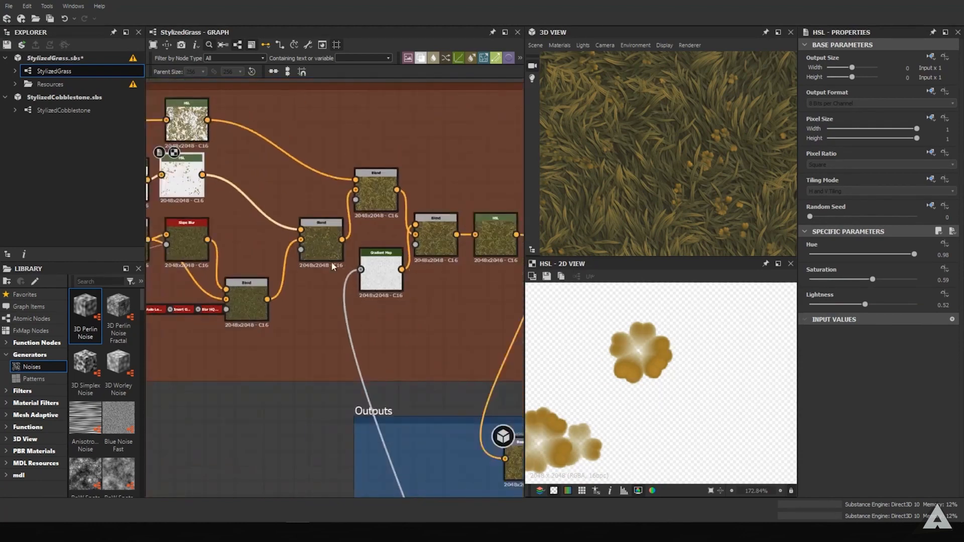
left_click_drag(332, 244, 327, 239)
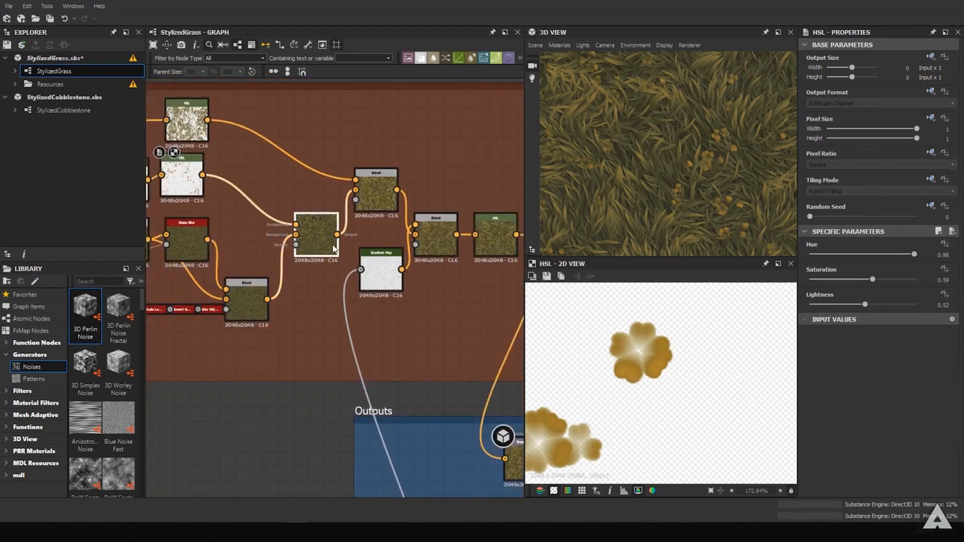
scroll(611, 350, "down", 5)
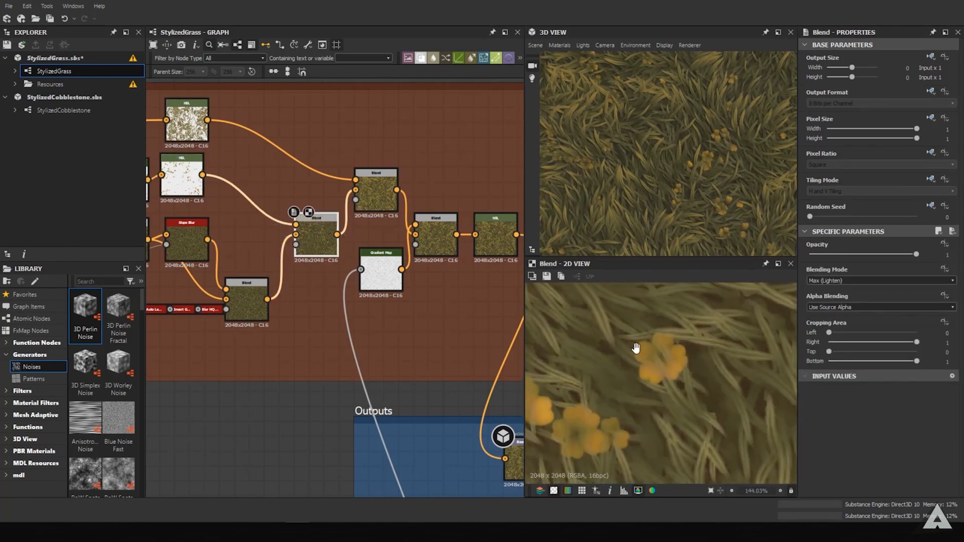
left_click(857, 254)
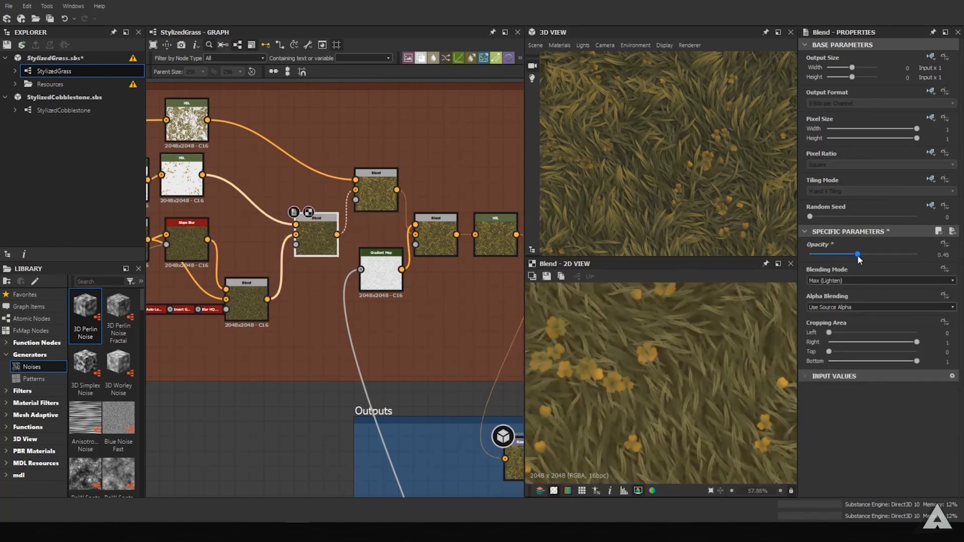
left_click_drag(857, 254, 916, 255)
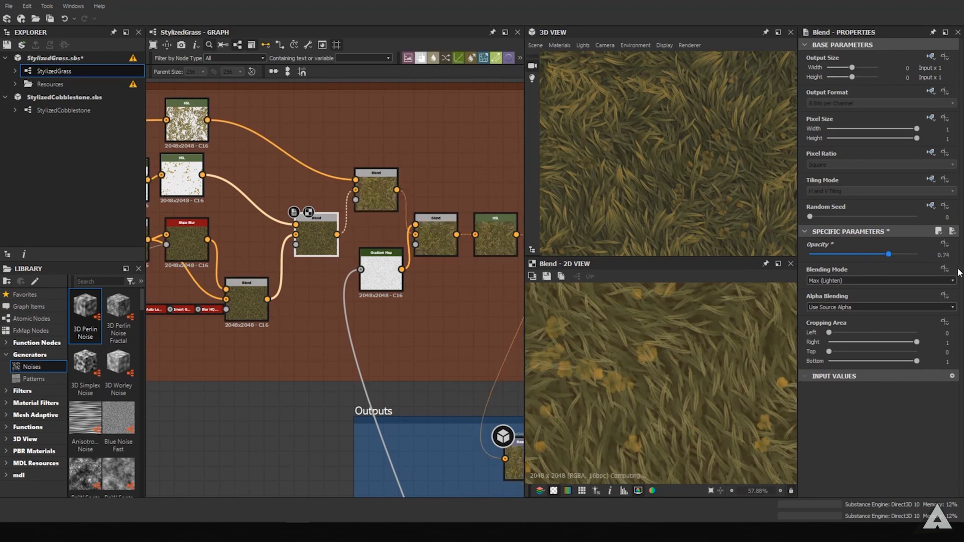
View the full flower Blend result and compare it with the Copy Blend that overlays the top grass blades.
scroll(390, 180, "up", 1)
middle_click_drag(390, 181, 418, 207)
scroll(650, 415, "down", 4)
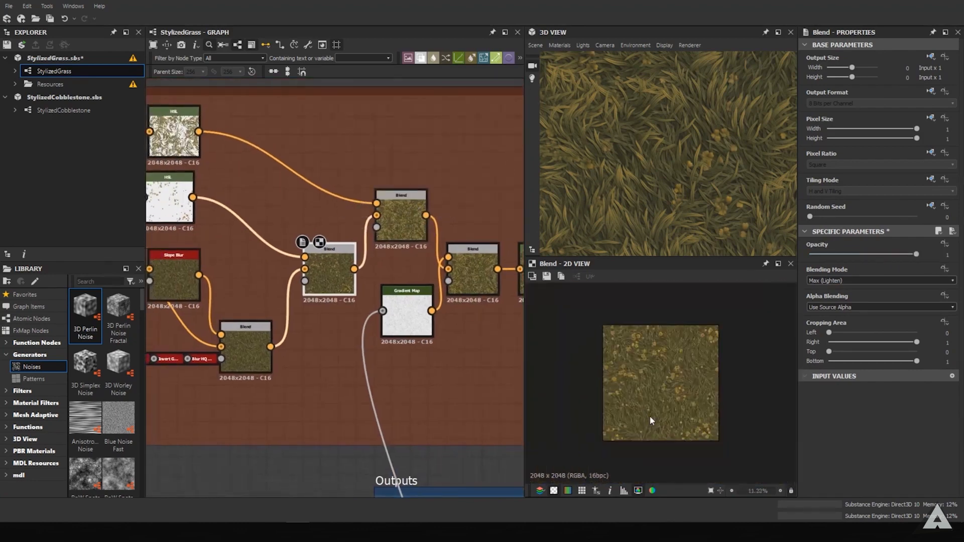
scroll(649, 415, "up", 2)
left_click(411, 222)
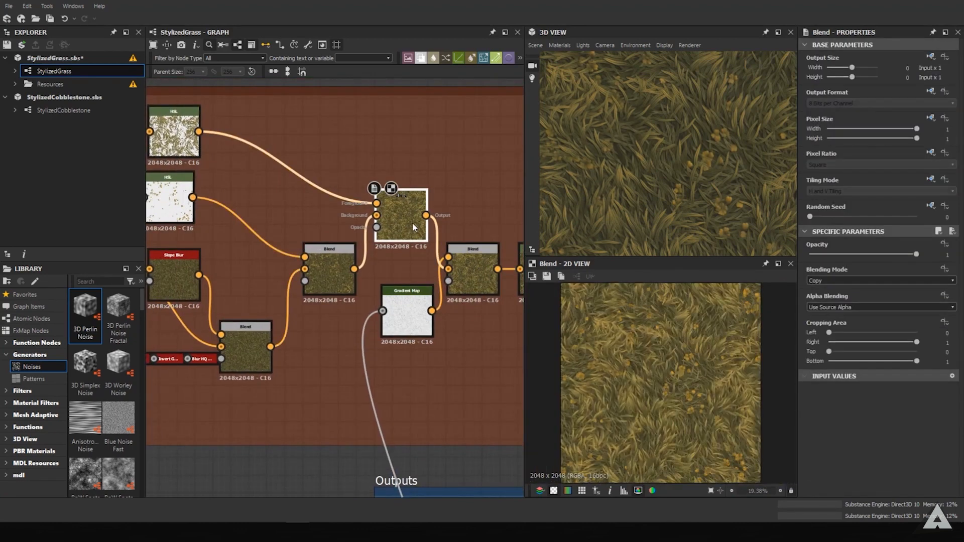
Inspect the Gradient Map that colors the top grass blades in the Colors frame and slightly nudge its golden color key.
middle_click_drag(398, 276, 660, 427)
middle_click_drag(308, 276, 622, 271)
double_click(376, 298)
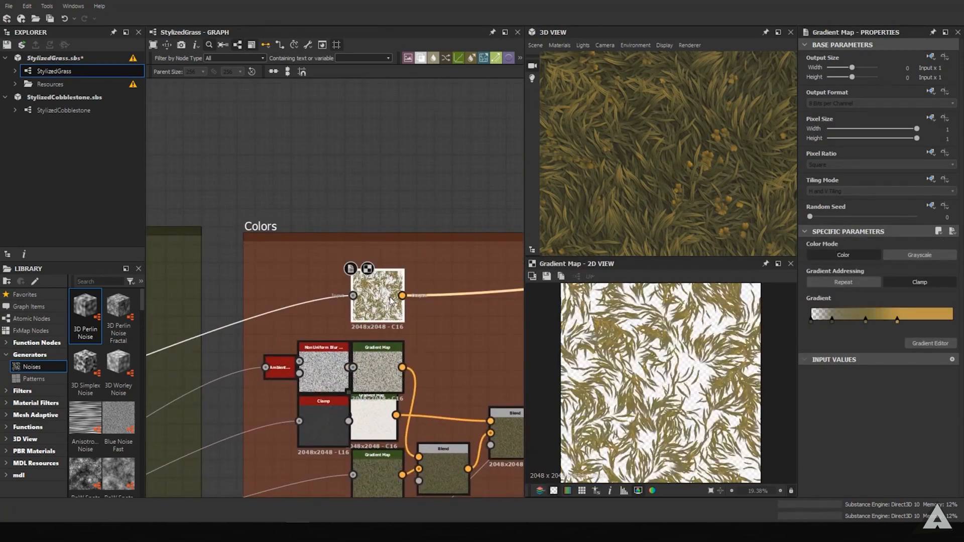
scroll(630, 359, "up", 5)
scroll(630, 360, "up", 2)
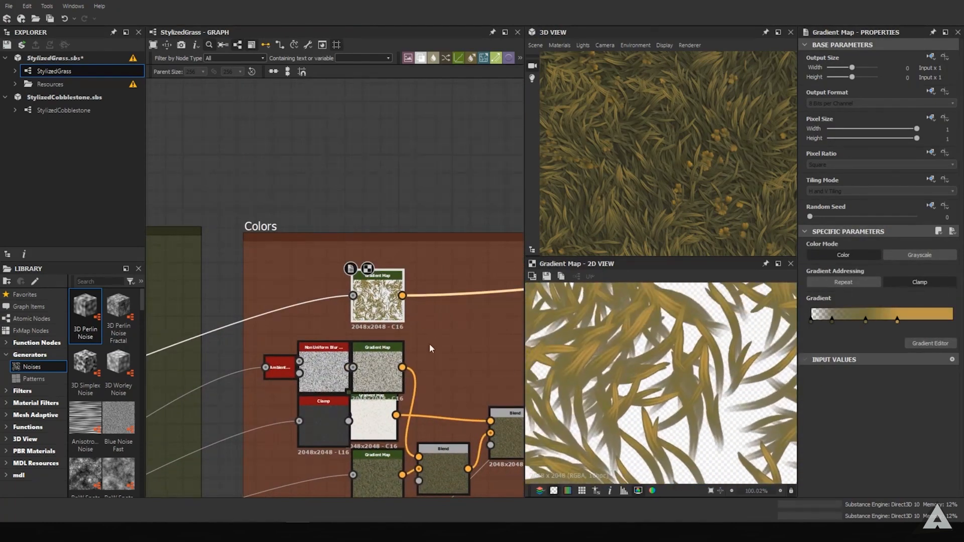
left_click_drag(898, 320, 899, 322)
scroll(692, 166, "down", 5)
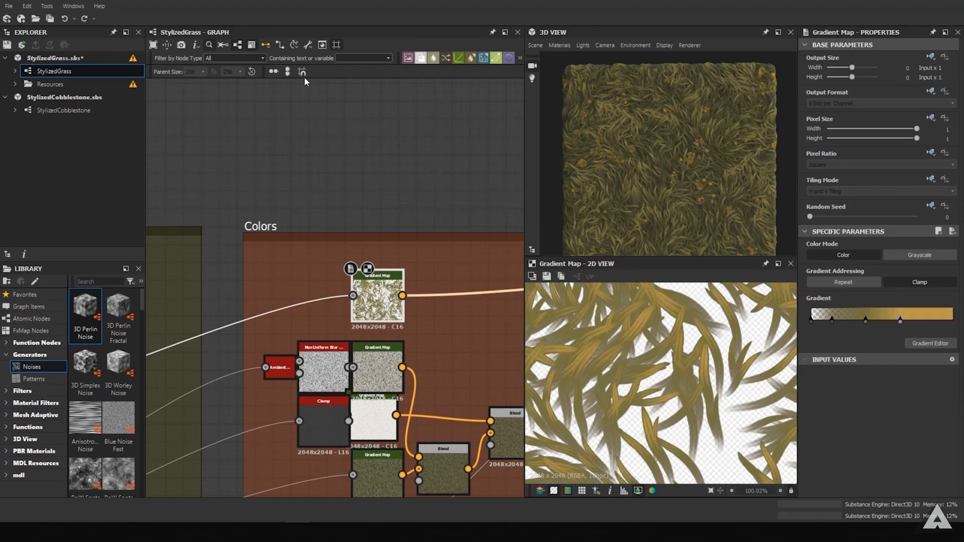
Review the Colors frame's node chain from the top blades' Gradient Map through Contrast/Luminosity and Clamp to the closing Blend nodes.
middle_click_drag(397, 229, 271, 158)
scroll(270, 159, "down", 2)
middle_click_drag(364, 255, 341, 192)
middle_click_drag(411, 152, 341, 208)
scroll(338, 214, "down", 1)
scroll(337, 213, "up", 1)
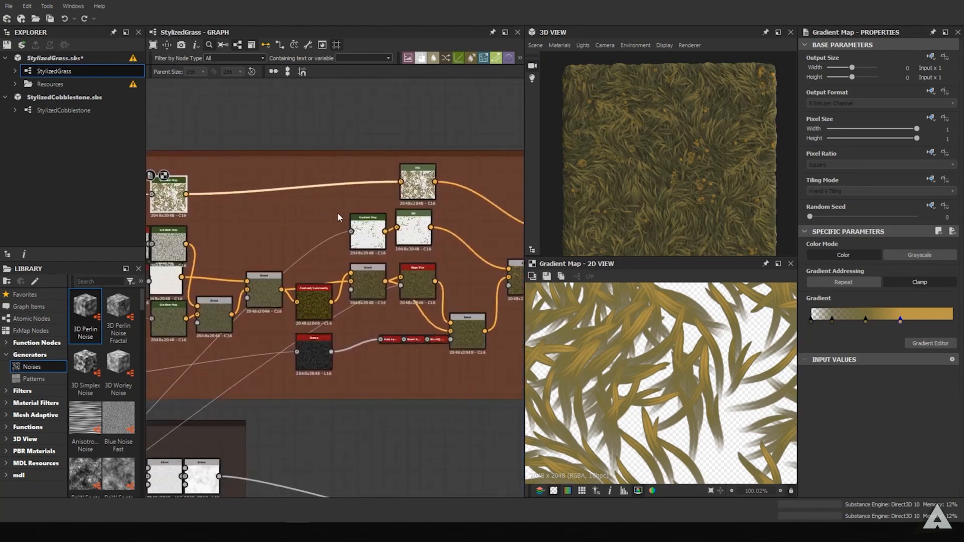
scroll(337, 214, "down", 1)
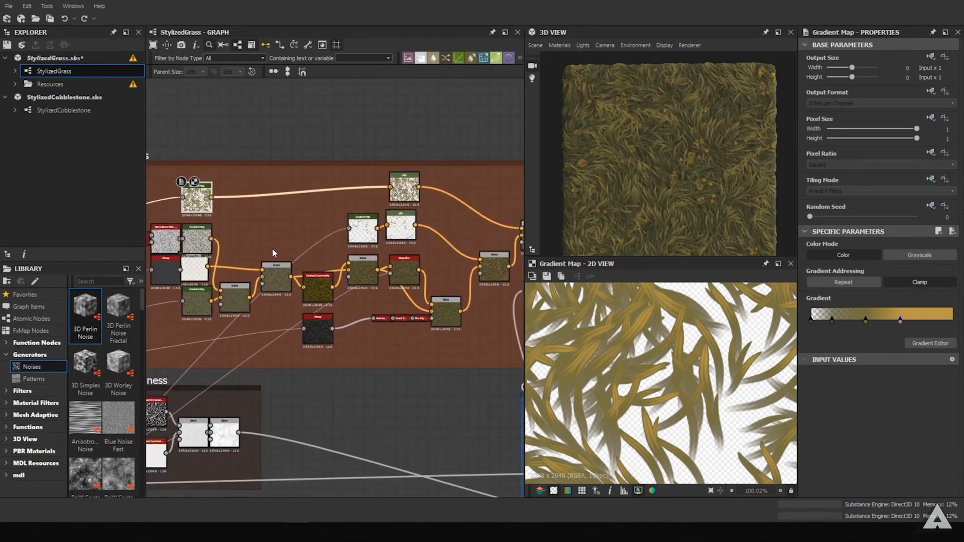
scroll(328, 312, "up", 1)
scroll(332, 312, "up", 4)
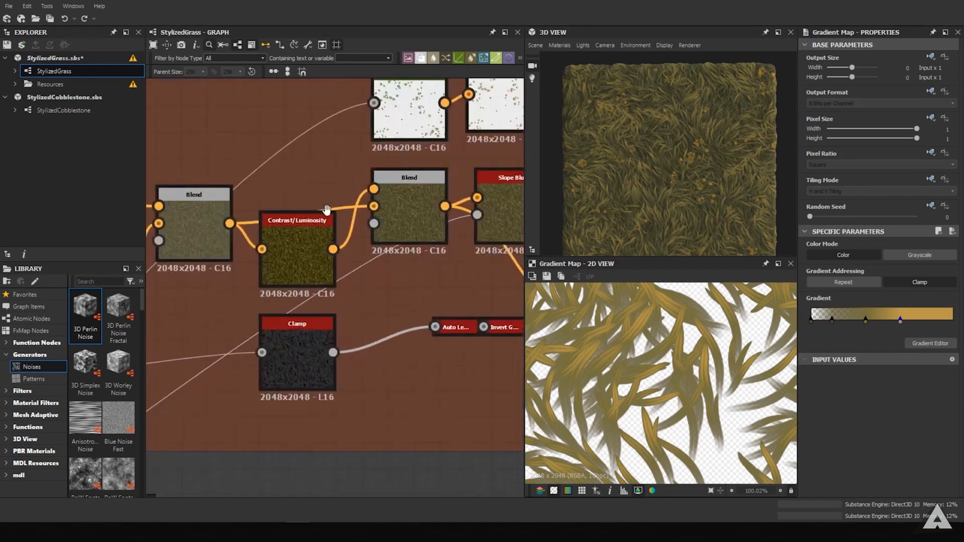
scroll(325, 207, "down", 2)
middle_click_drag(326, 207, 321, 309)
middle_click_drag(373, 267, 240, 269)
middle_click_drag(425, 238, 284, 236)
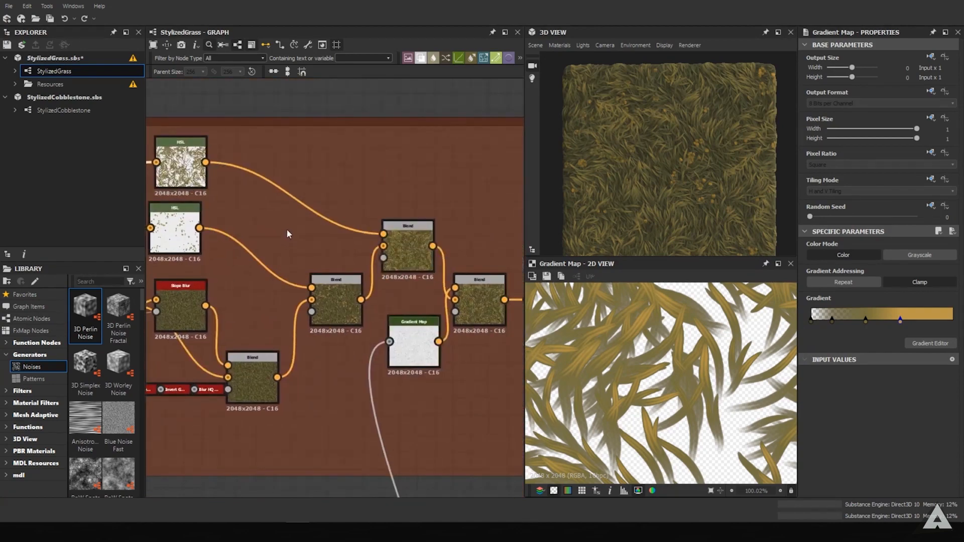
Examine the Blend that lays the top grass blades over the flowered grass, both up close and across the texture.
left_click(408, 246)
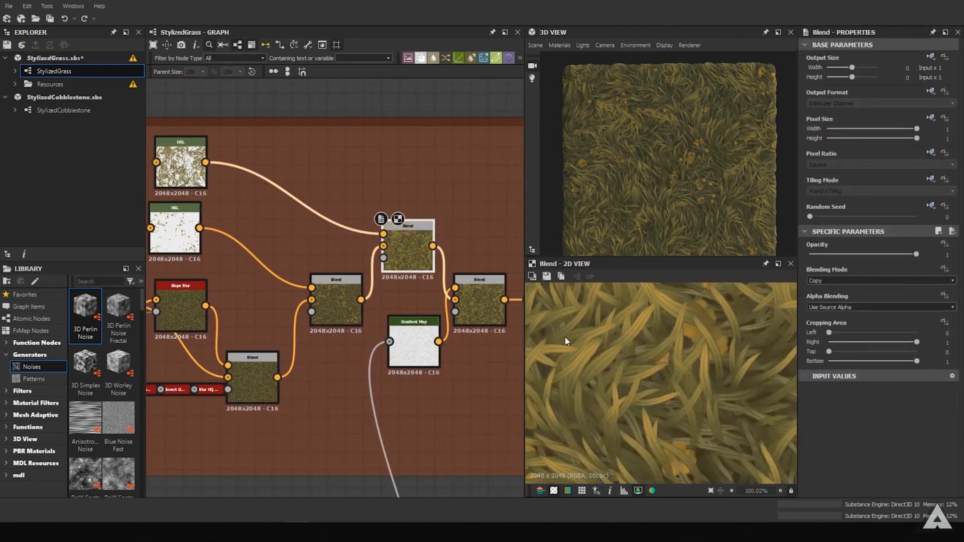
scroll(566, 343, "down", 5)
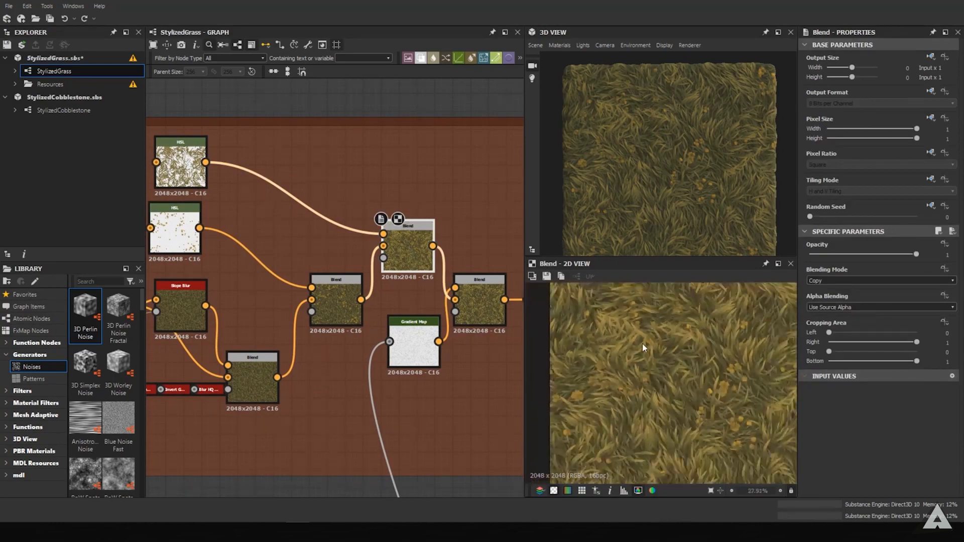
scroll(677, 384, "up", 2)
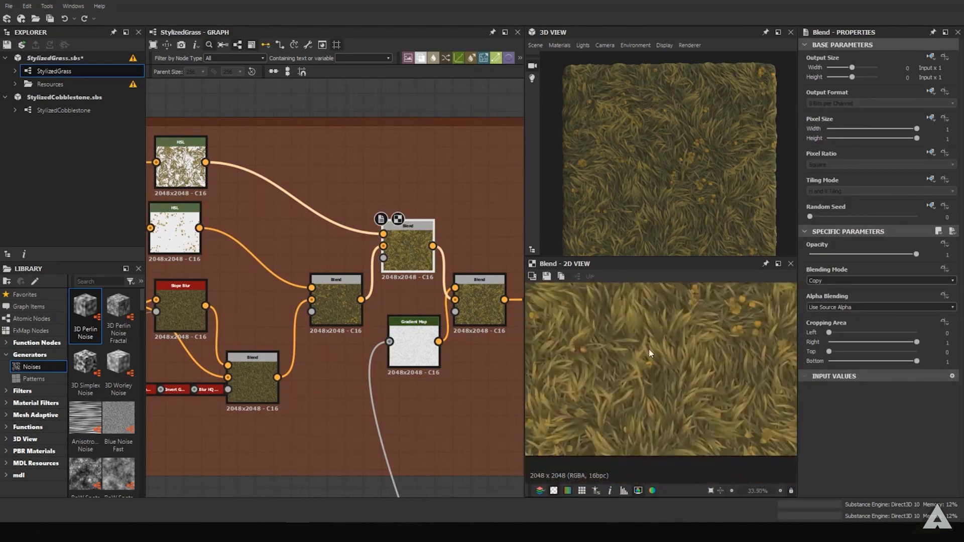
scroll(622, 382, "down", 1)
Inspect the blue-to-transparent Gradient Map that feeds the last Blend of the color group up close.
middle_click_drag(449, 325, 351, 258)
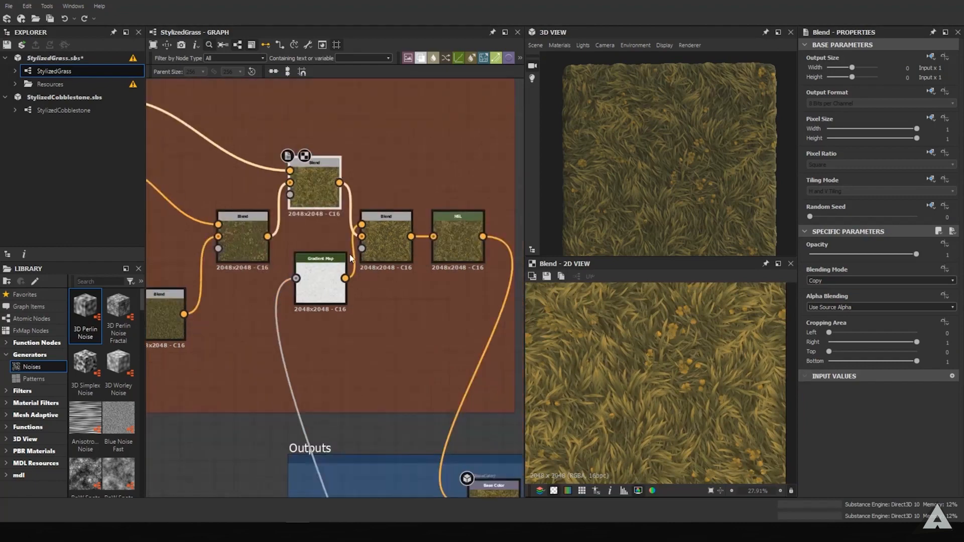
double_click(327, 266)
scroll(671, 456, "up", 4)
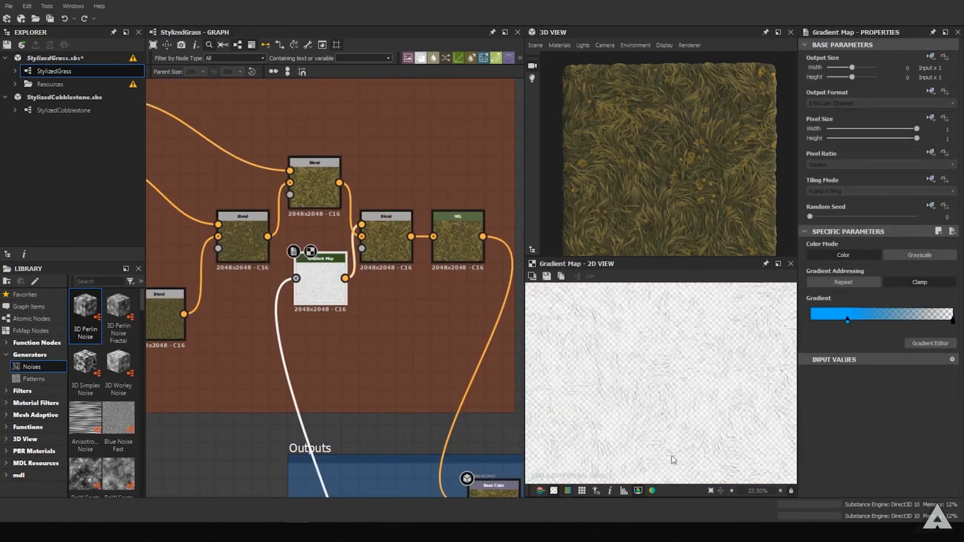
scroll(637, 408, "up", 5)
Compare the last Blend with the Blend before it to judge the blue shading between the grass blades.
double_click(386, 238)
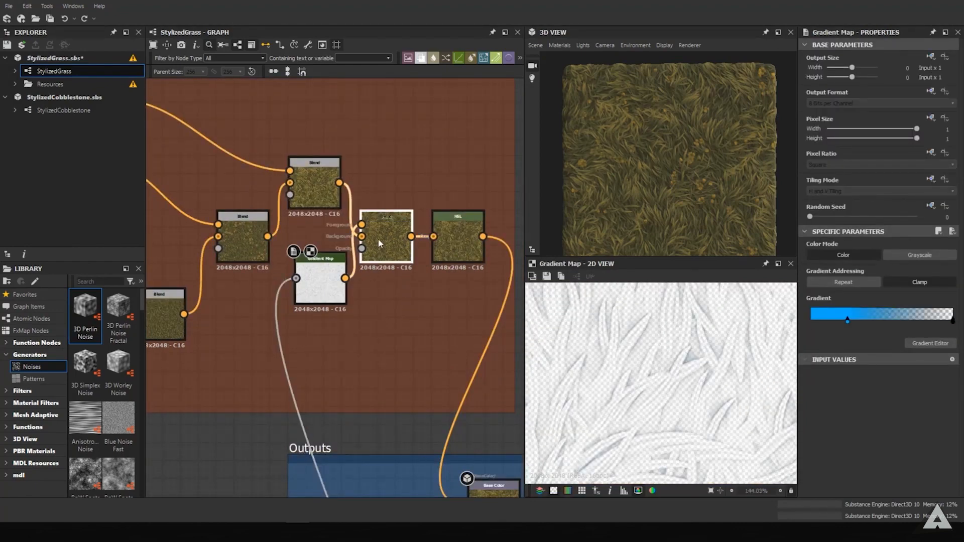
scroll(673, 339, "up", 2)
scroll(591, 329, "down", 5)
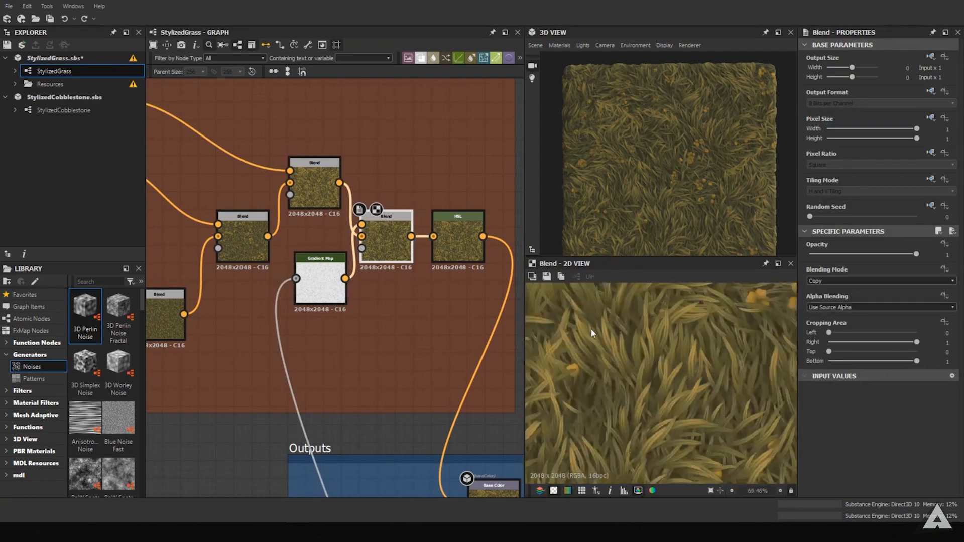
double_click(323, 196)
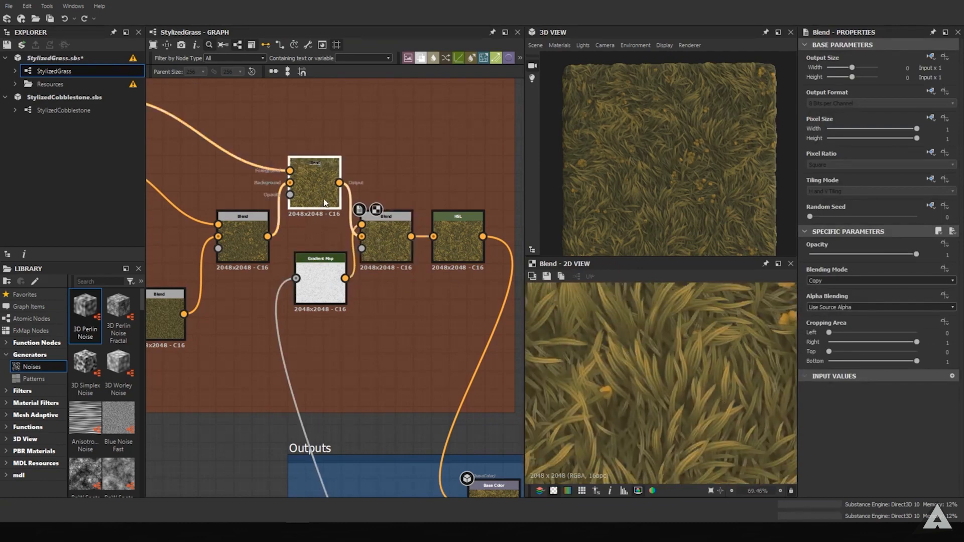
scroll(593, 346, "up", 5)
double_click(391, 234)
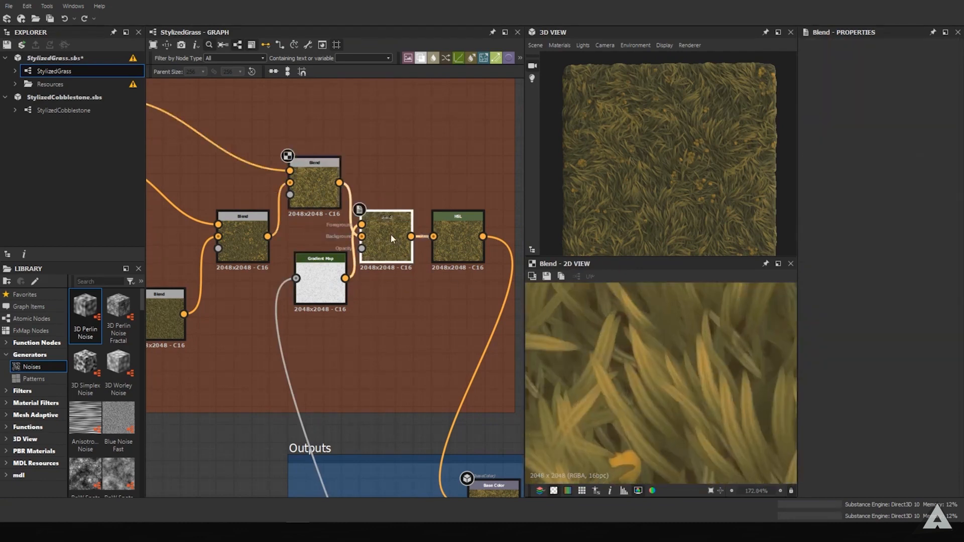
scroll(656, 367, "down", 2)
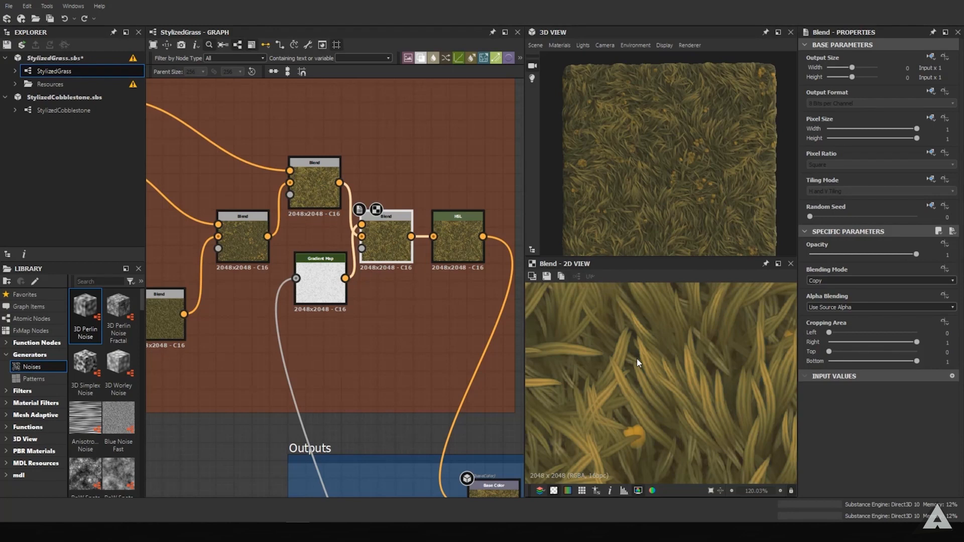
Trace the blue Gradient Map's input to the HBAO node in the Outputs frame and compare both images.
left_click(321, 288)
middle_click_drag(346, 362, 346, 40)
scroll(378, 345, "up", 5)
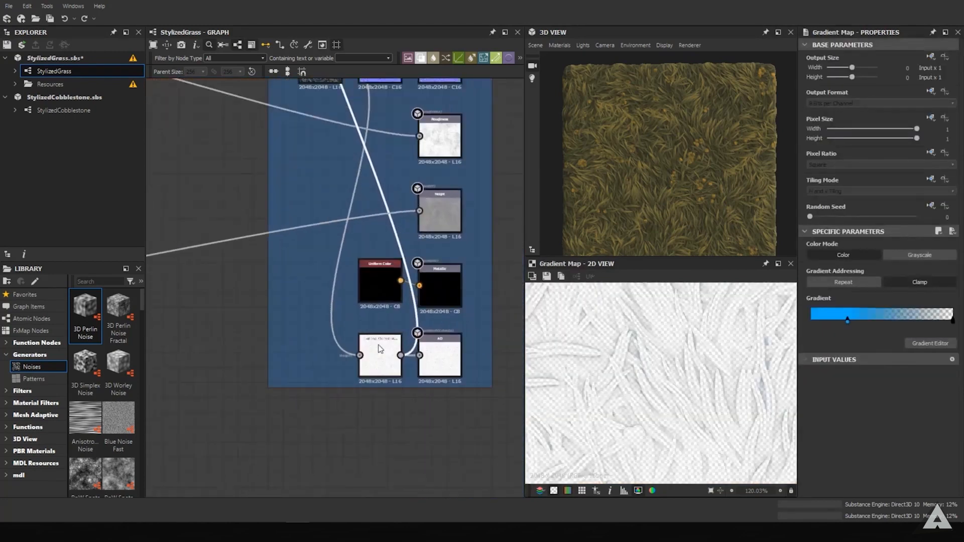
left_click(379, 346)
middle_click_drag(274, 132, 347, 383)
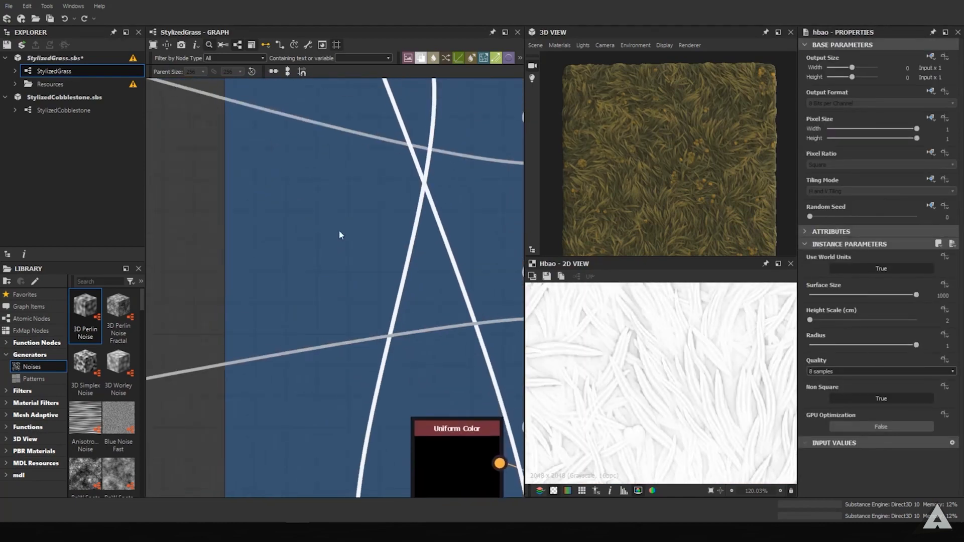
middle_click_drag(324, 215, 348, 442)
middle_click_drag(281, 108, 317, 406)
left_click(334, 237)
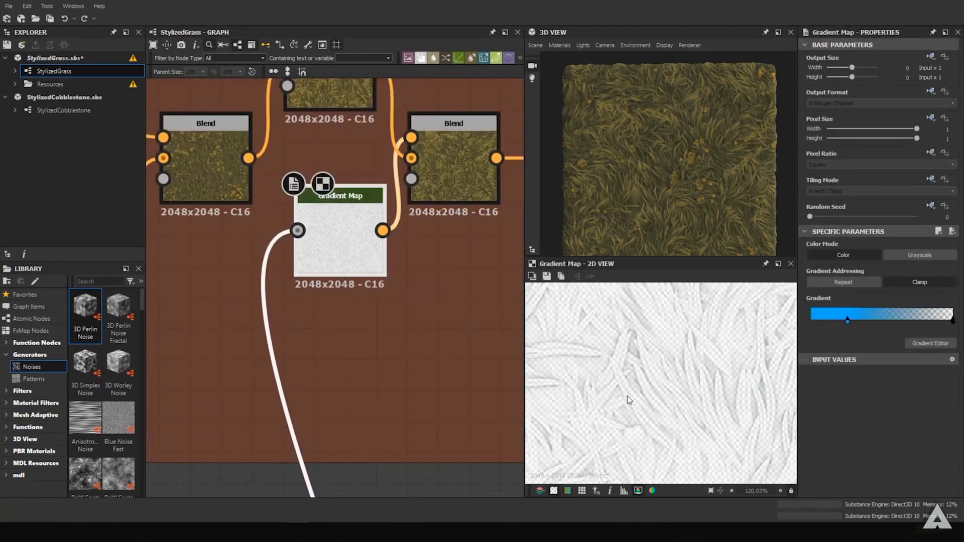
Compare the blue Gradient Map with the last Blend of the color group, both up close and across the texture.
scroll(628, 393, "up", 5)
left_click(465, 170)
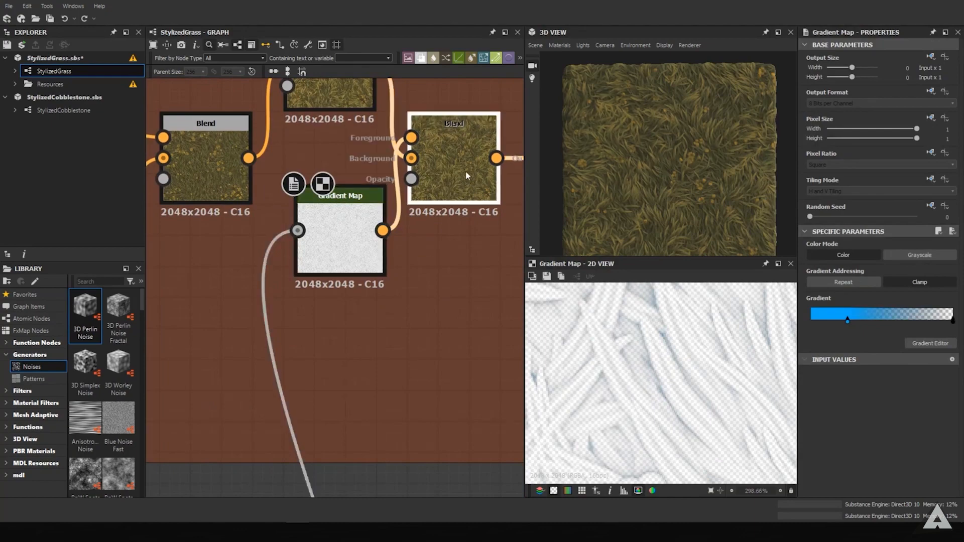
scroll(622, 342, "down", 5)
scroll(664, 326, "up", 4)
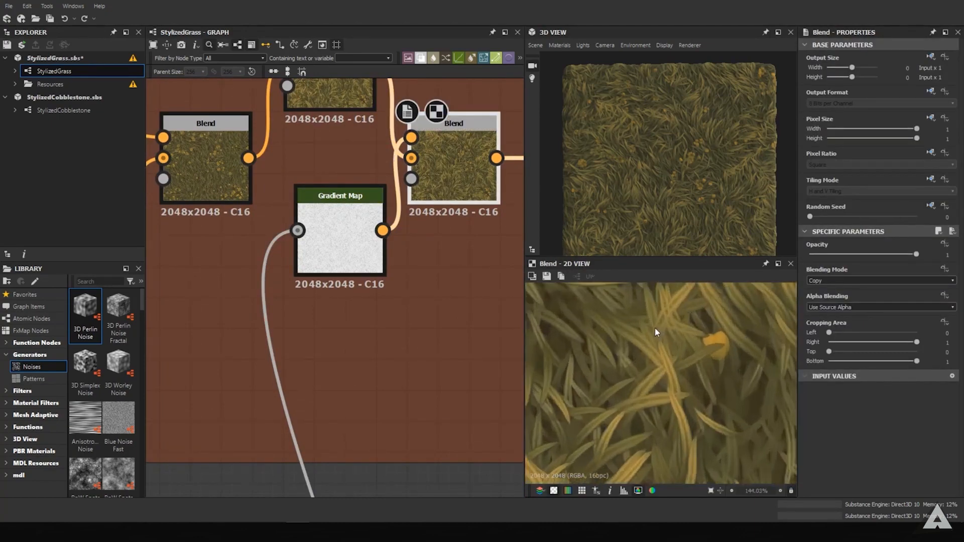
middle_click_drag(666, 354, 616, 372)
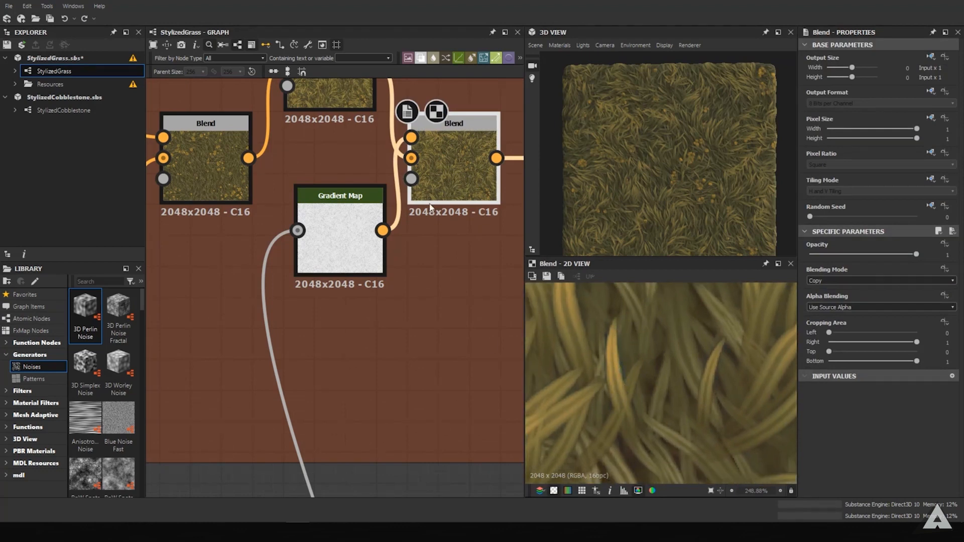
middle_click_drag(438, 163, 393, 297)
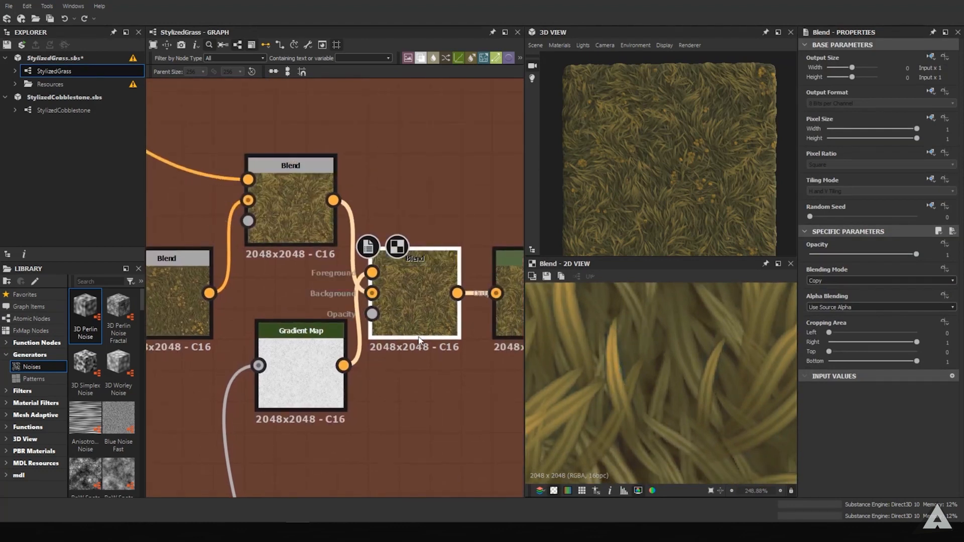
scroll(655, 388, "down", 5)
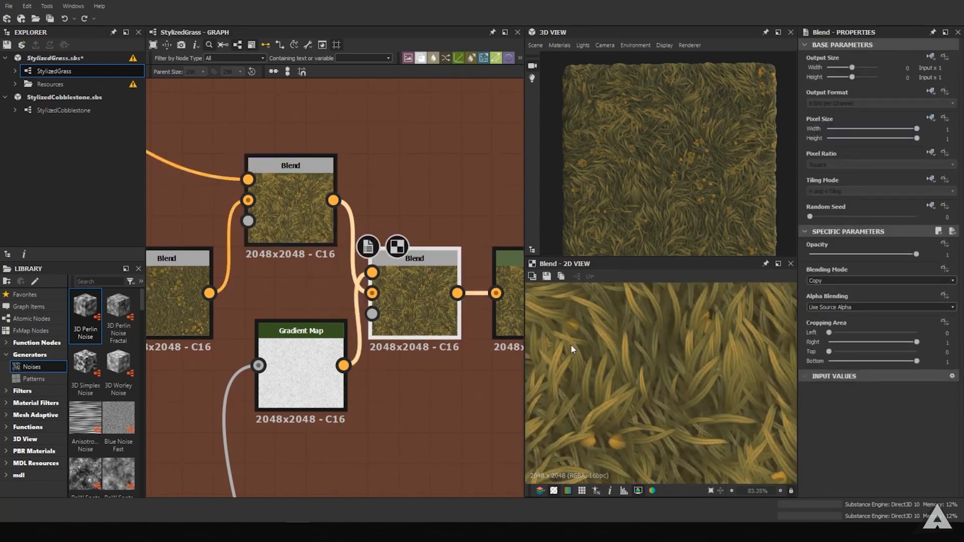
scroll(572, 349, "down", 5)
View the HSL node that follows the last Blend and trace its output to the Outputs frame.
middle_click_drag(465, 314, 248, 279)
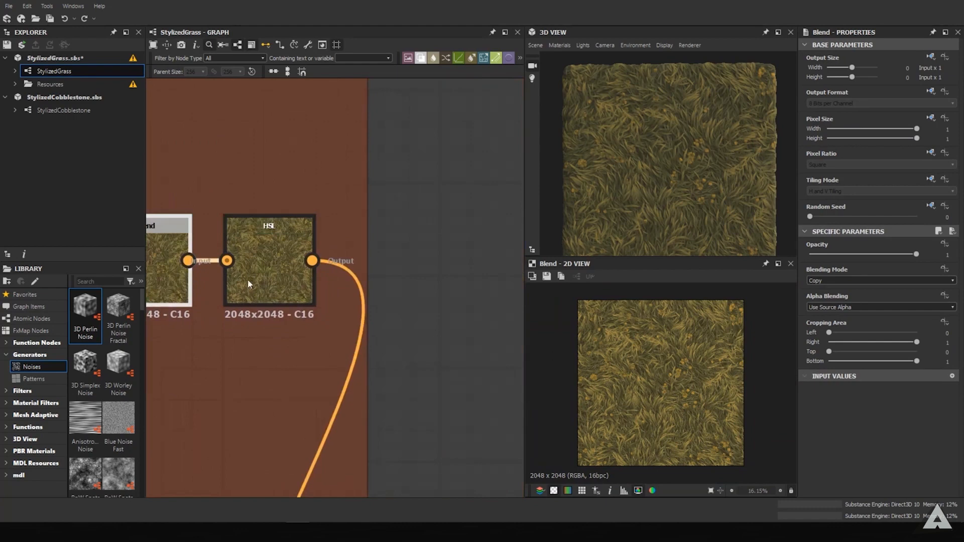
double_click(291, 264)
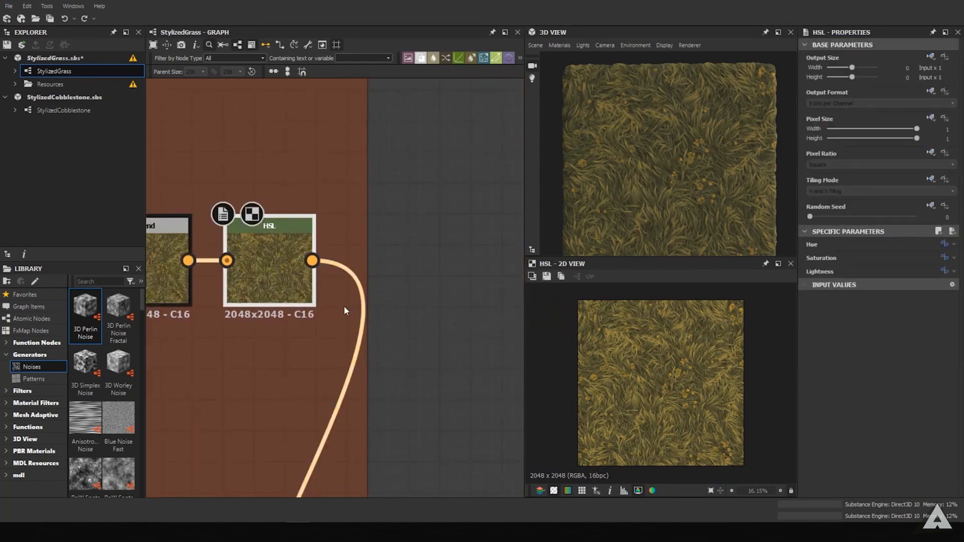
scroll(345, 306, "down", 4)
middle_click_drag(318, 316, 351, 121)
scroll(353, 301, "up", 3)
Display the Base Color output and examine the grass texture both in detail and as a whole.
double_click(374, 320)
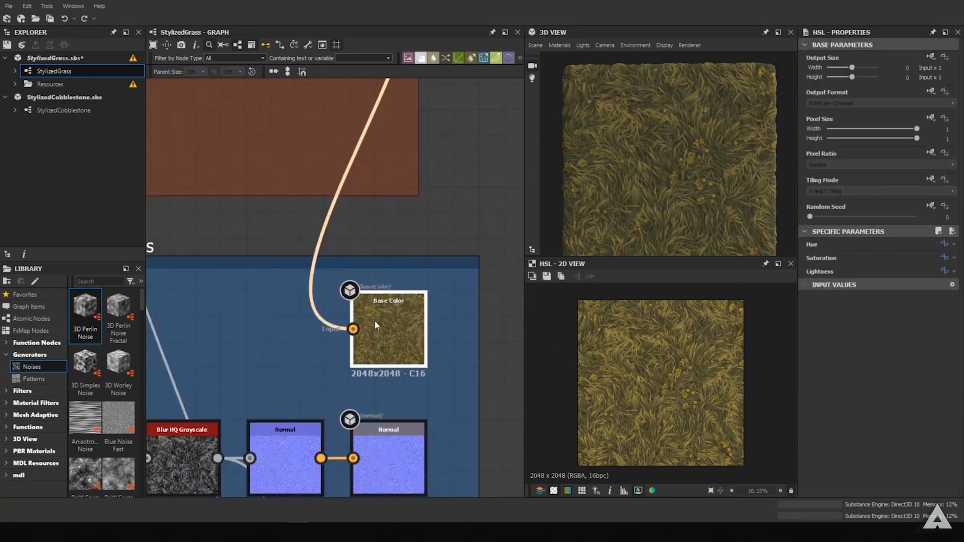
middle_click_drag(498, 376, 541, 183)
scroll(617, 414, "up", 3)
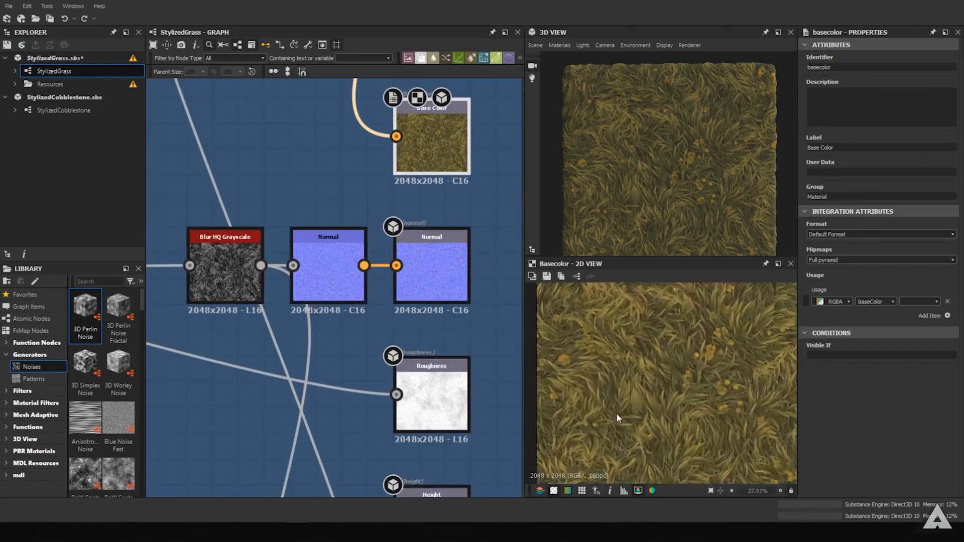
scroll(622, 404, "down", 2)
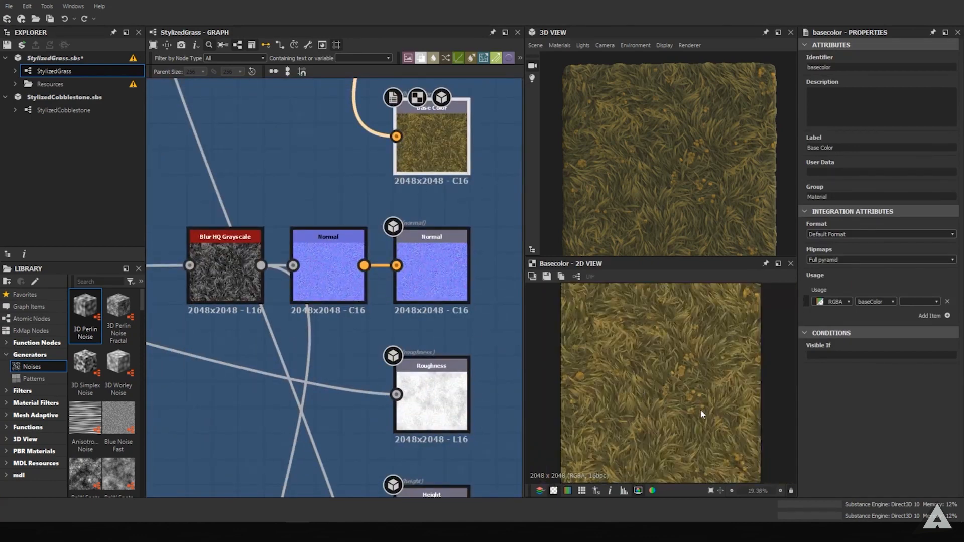
scroll(669, 365, "down", 1)
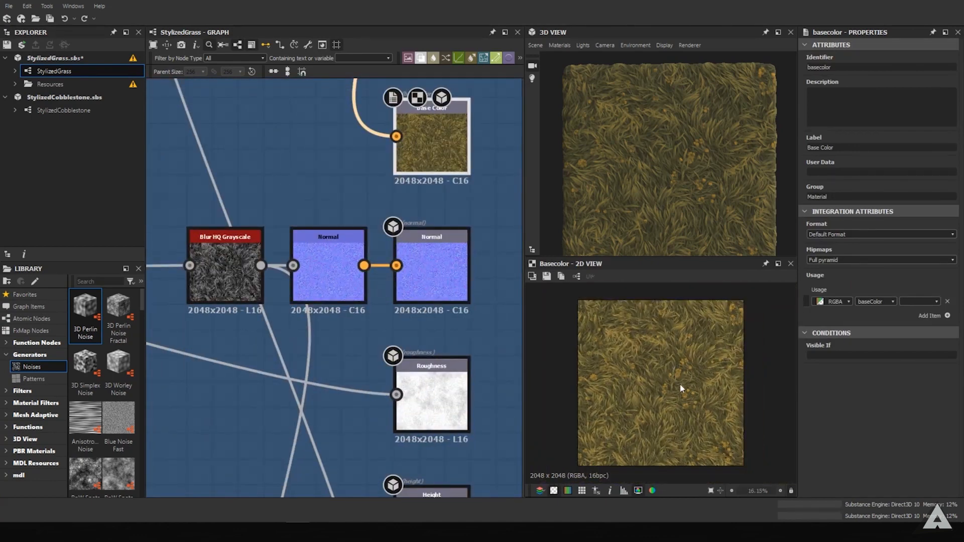
scroll(682, 390, "up", 2)
scroll(683, 390, "down", 2)
Check how the Base Color texture repeats with the tiled display, then return to the single-tile view.
left_click(581, 491)
scroll(604, 441, "up", 2)
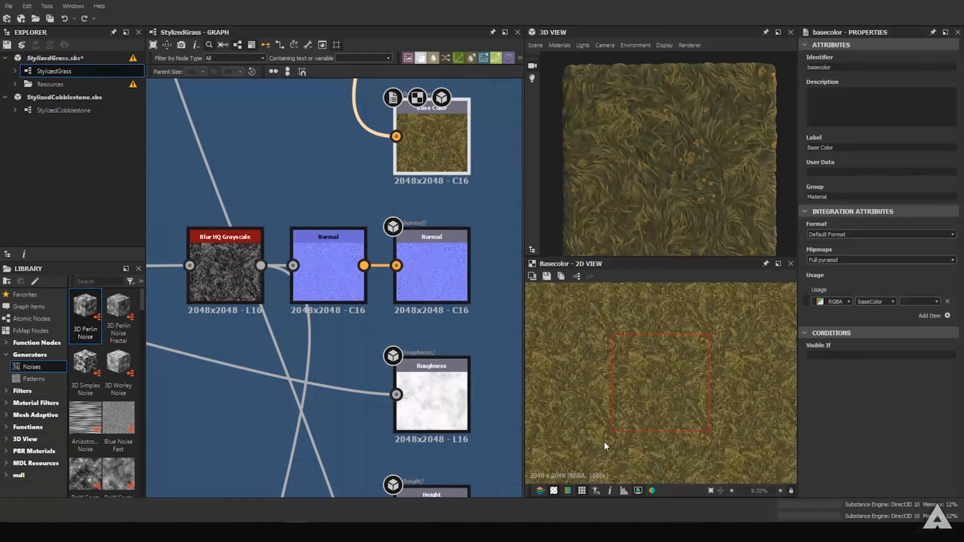
left_click(582, 491)
scroll(597, 440, "down", 2)
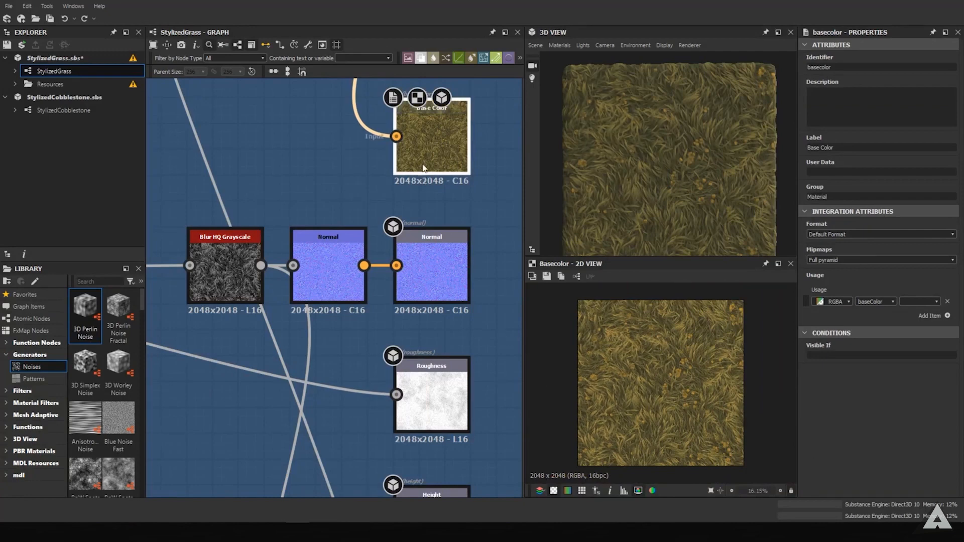
View the Blur HQ Grayscale node in the Outputs frame and trace its input back to the final Grass blend.
middle_click_drag(369, 220, 430, 188)
left_click(285, 242)
double_click(286, 246)
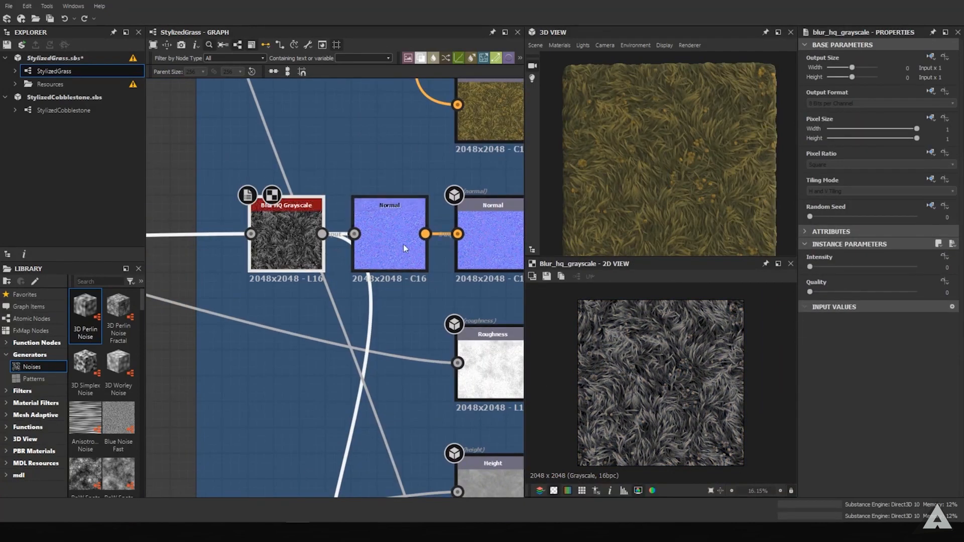
scroll(250, 239, "down", 2)
middle_click_drag(250, 238, 805, 260)
scroll(509, 256, "down", 1)
middle_click_drag(438, 249, 212, 228)
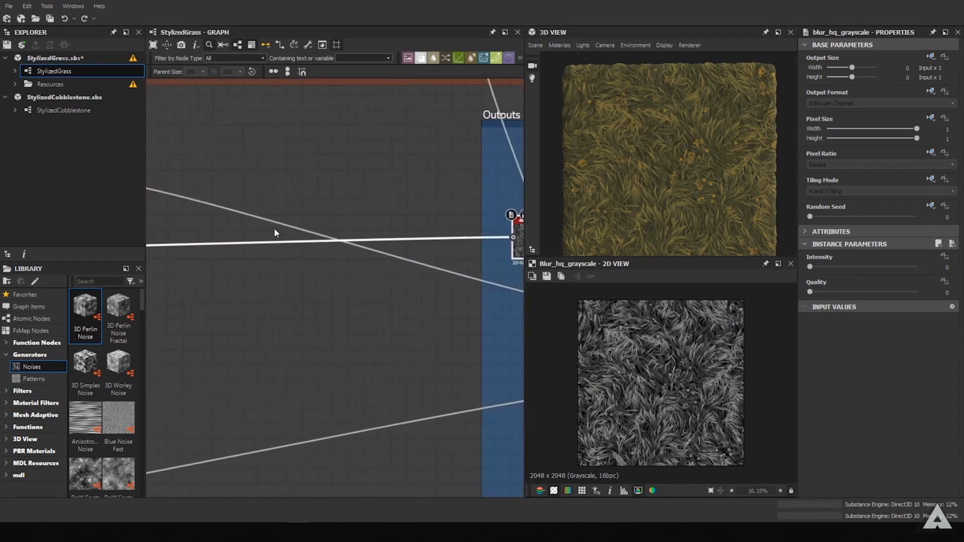
scroll(401, 229, "up", 1)
middle_click_drag(401, 229, 188, 240)
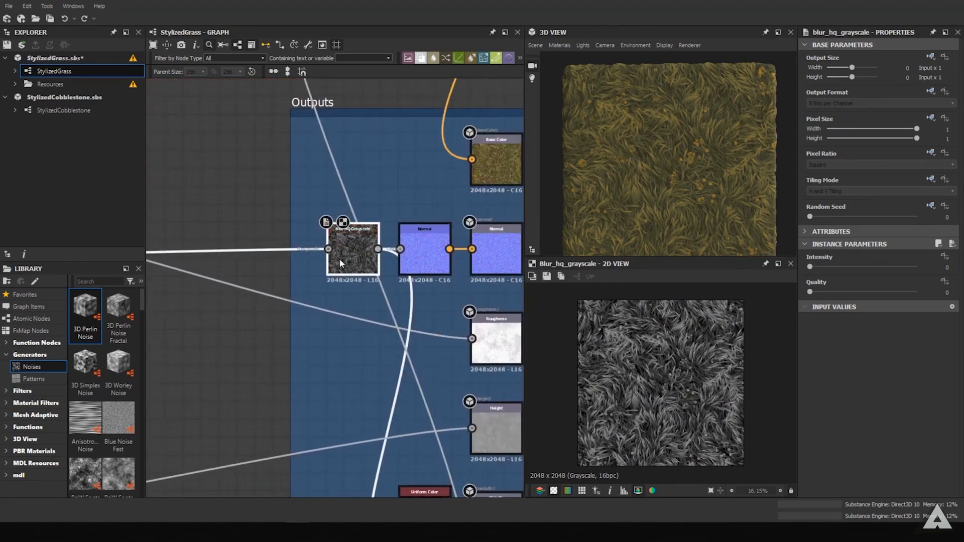
scroll(339, 258, "down", 2)
middle_click_drag(172, 248, 271, 262)
middle_click_drag(425, 240, 781, 247)
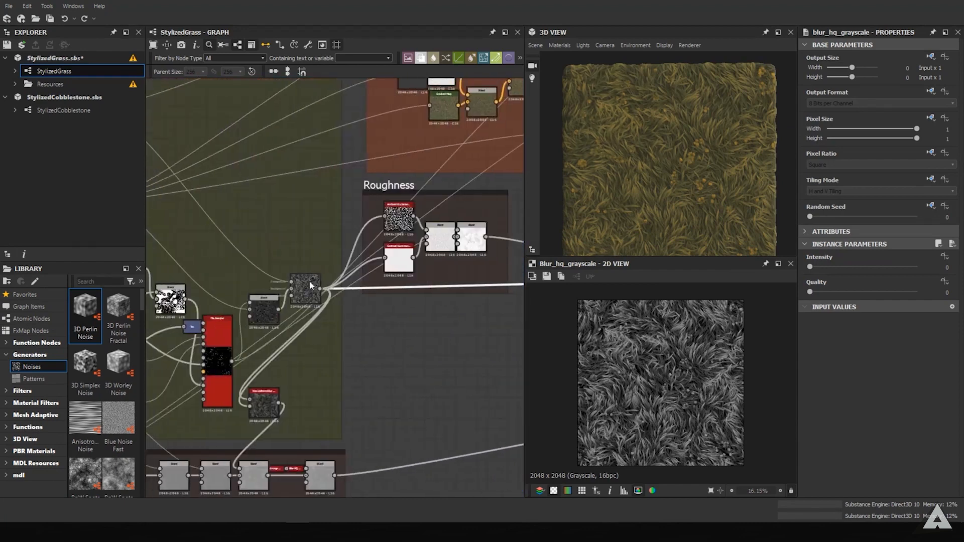
Inspect the Normal node fed by Blur HQ Grayscale and the Normal output up close.
middle_click_drag(300, 257, 3, 218)
middle_click_drag(293, 215, 269, 189)
scroll(433, 262, "up", 5)
double_click(336, 269)
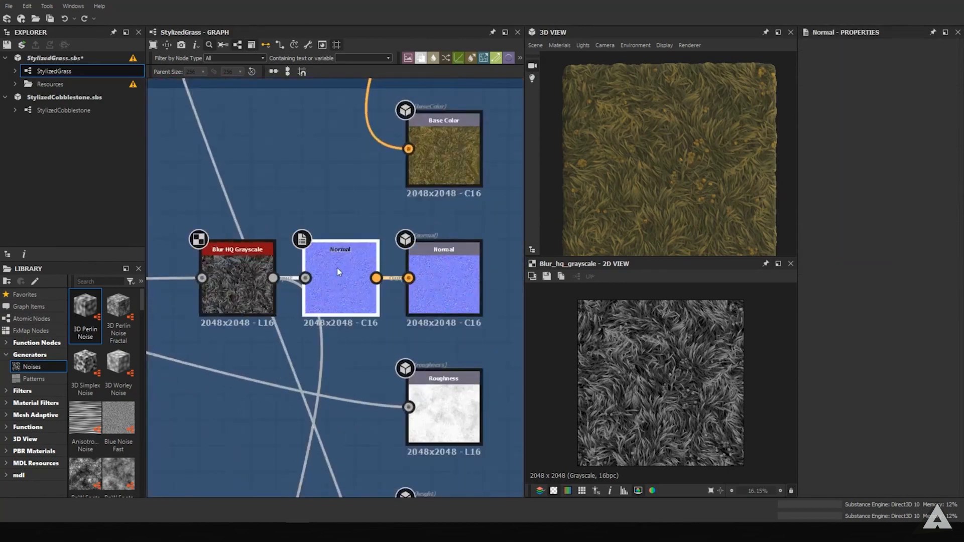
scroll(683, 372, "up", 3)
scroll(682, 372, "up", 2)
left_click(462, 291)
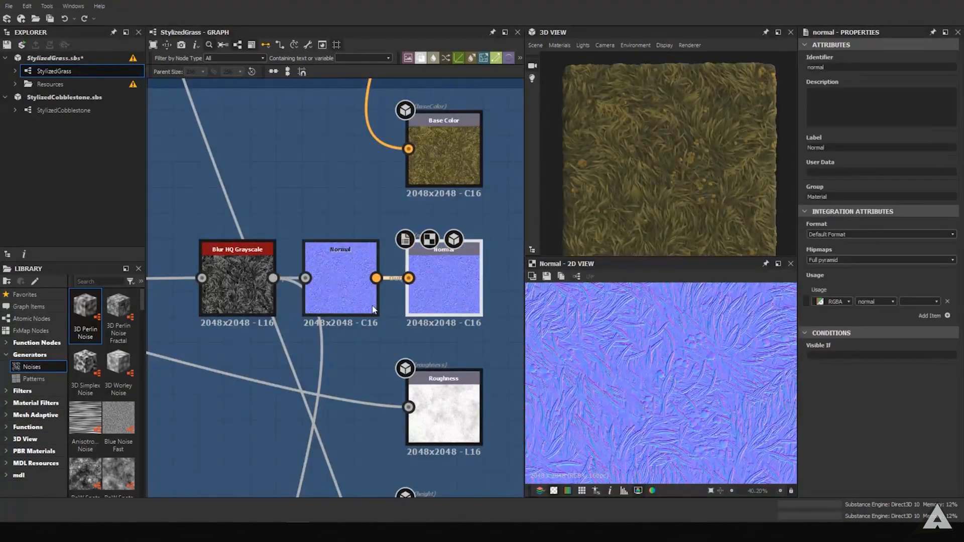
left_click(358, 304)
Review the Roughness, Height, Metallic and AO outputs one after another.
middle_click_drag(423, 389, 360, 213)
double_click(359, 214)
double_click(383, 366)
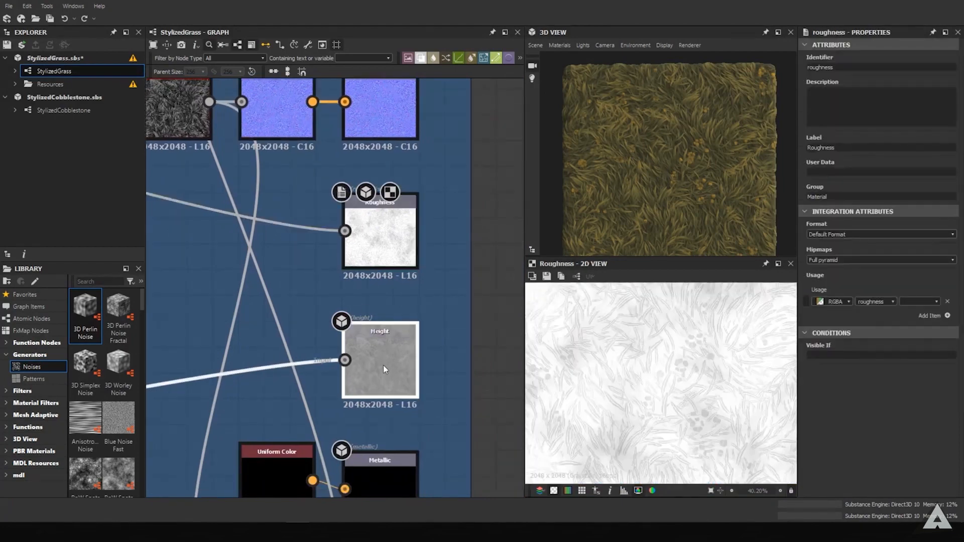
middle_click_drag(383, 369, 414, 276)
left_click(414, 275)
double_click(414, 276)
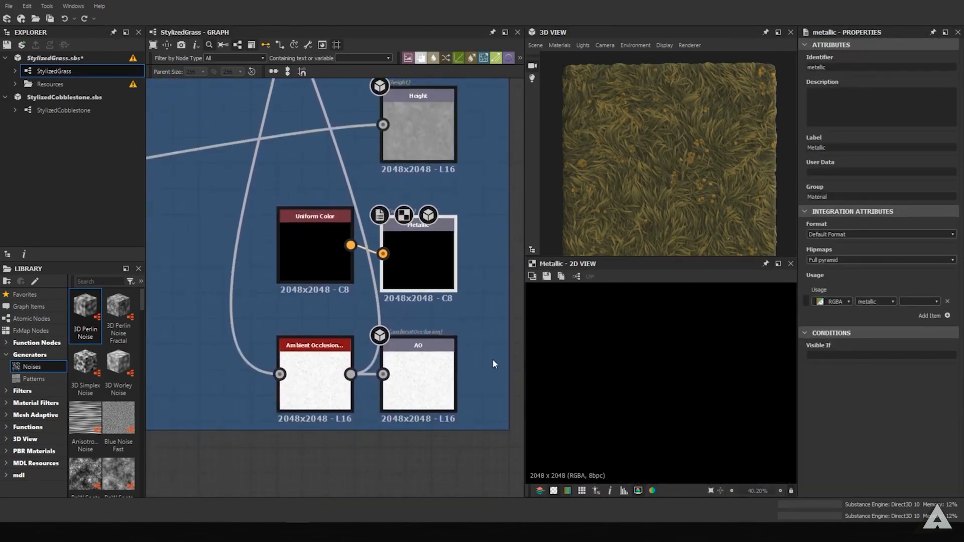
double_click(418, 399)
scroll(425, 250, "down", 6)
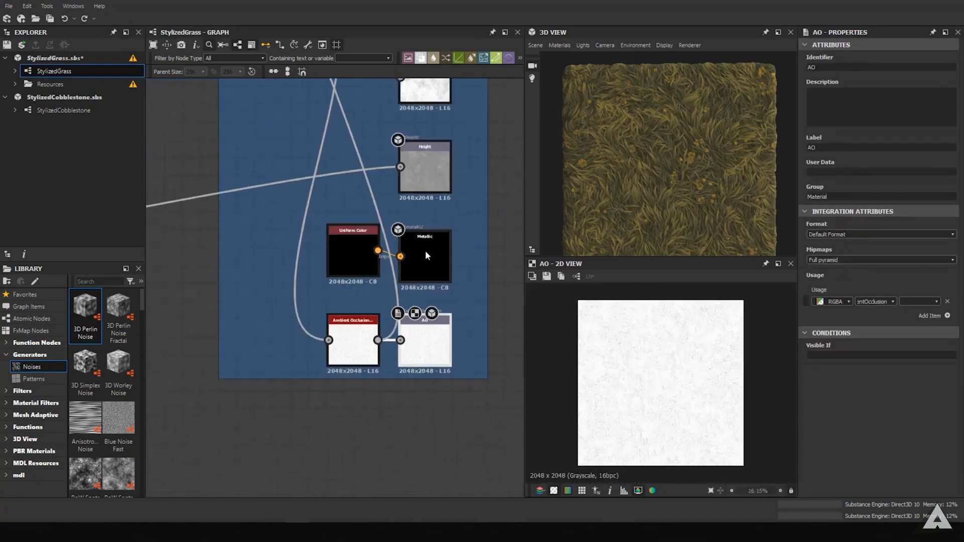
Survey the whole graph across the Grass, Height, Colors, Roughness and Outputs frames as a recap.
middle_click_drag(324, 213, 342, 375)
middle_click_drag(301, 245, 383, 357)
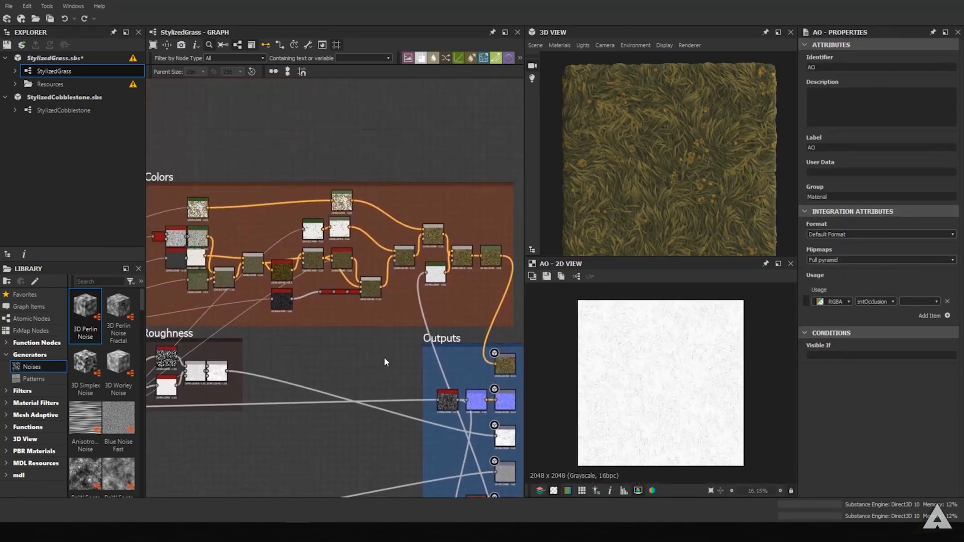
middle_click_drag(168, 325, 467, 255)
scroll(354, 314, "down", 3)
scroll(339, 246, "down", 1)
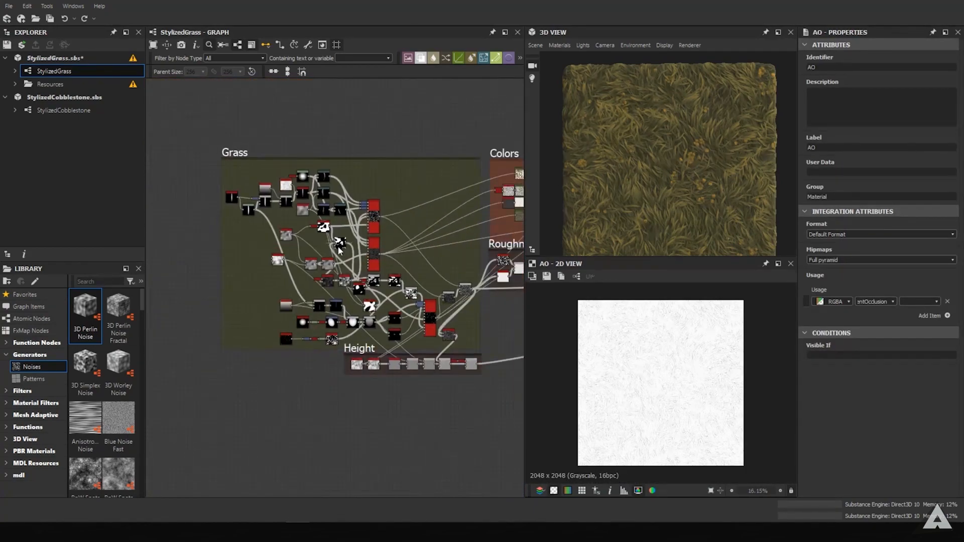
scroll(338, 247, "up", 5)
middle_click_drag(338, 249, 485, 293)
scroll(302, 217, "down", 3)
middle_click_drag(351, 234, 308, 178)
middle_click_drag(441, 317, 381, 329)
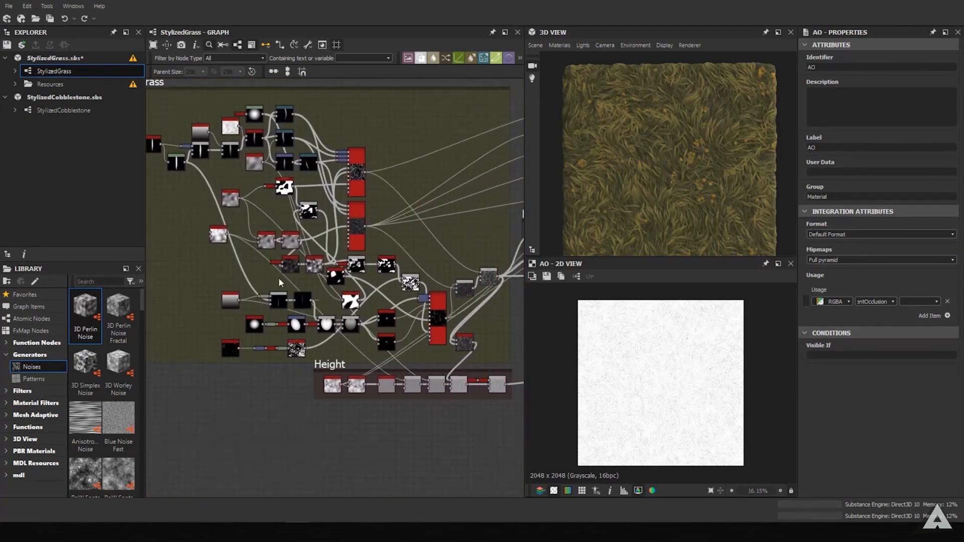
scroll(278, 277, "down", 2)
scroll(273, 264, "down", 1)
scroll(339, 261, "down", 1)
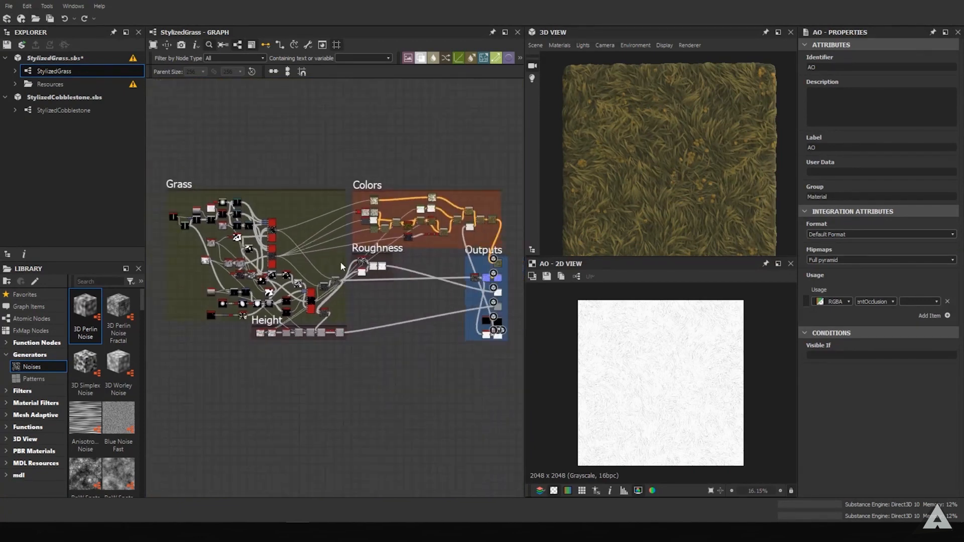
scroll(344, 271, "up", 1)
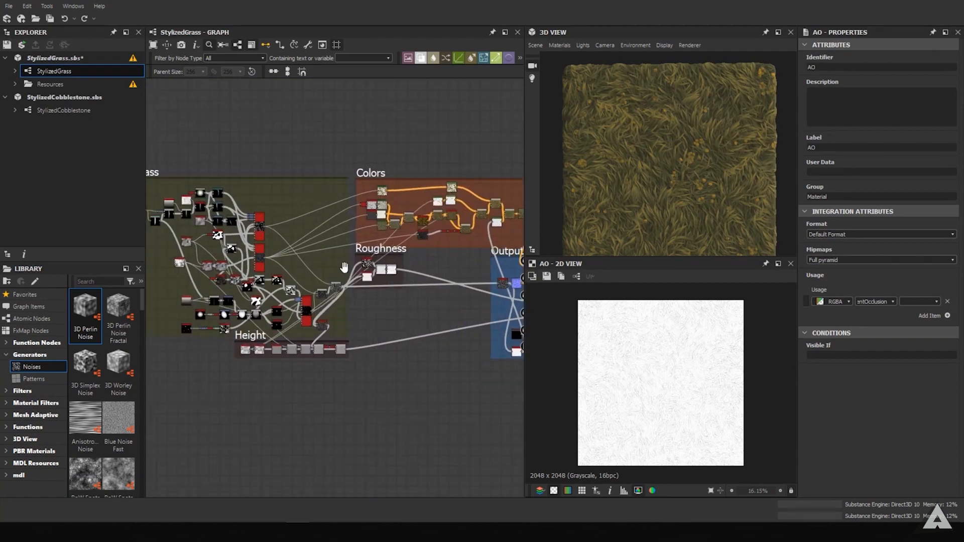